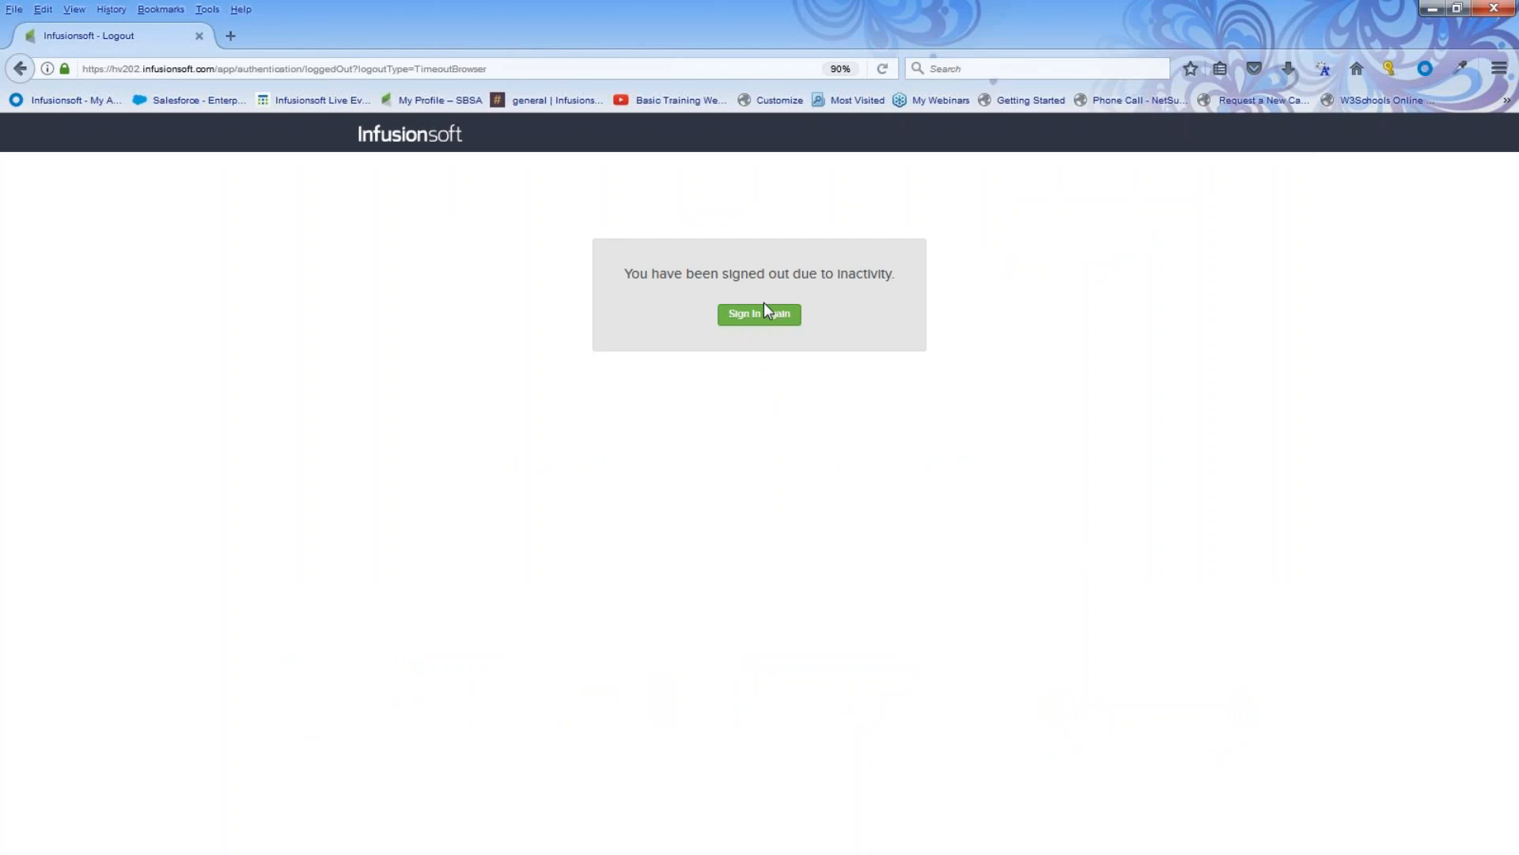
left_click(763, 314)
left_click(862, 421)
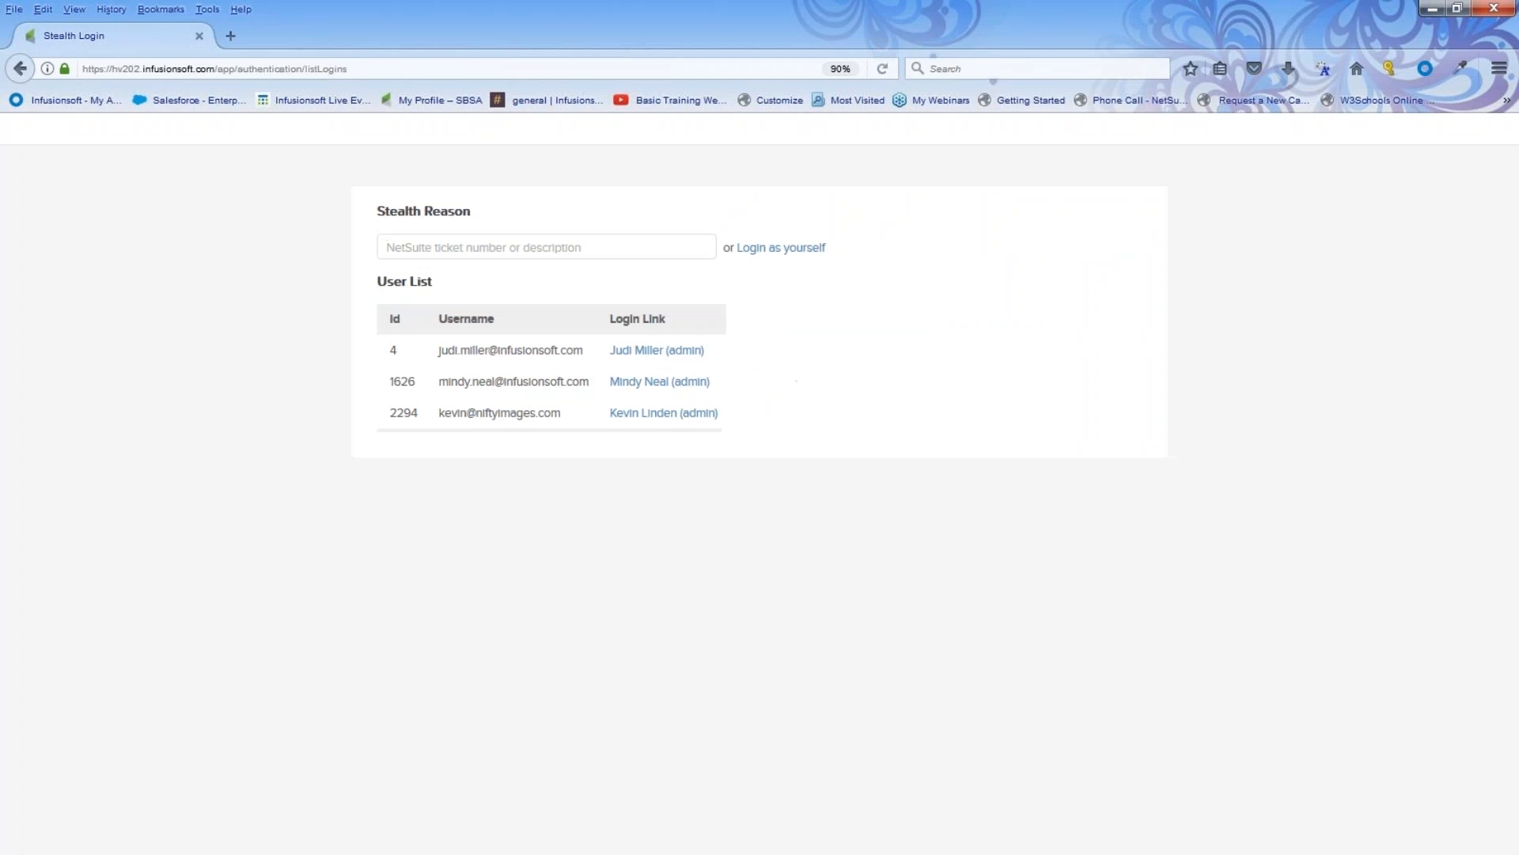
Step: Log in through the admin user's login link and open hv202.infusionsoft.com in a new tab
left_click(647, 352)
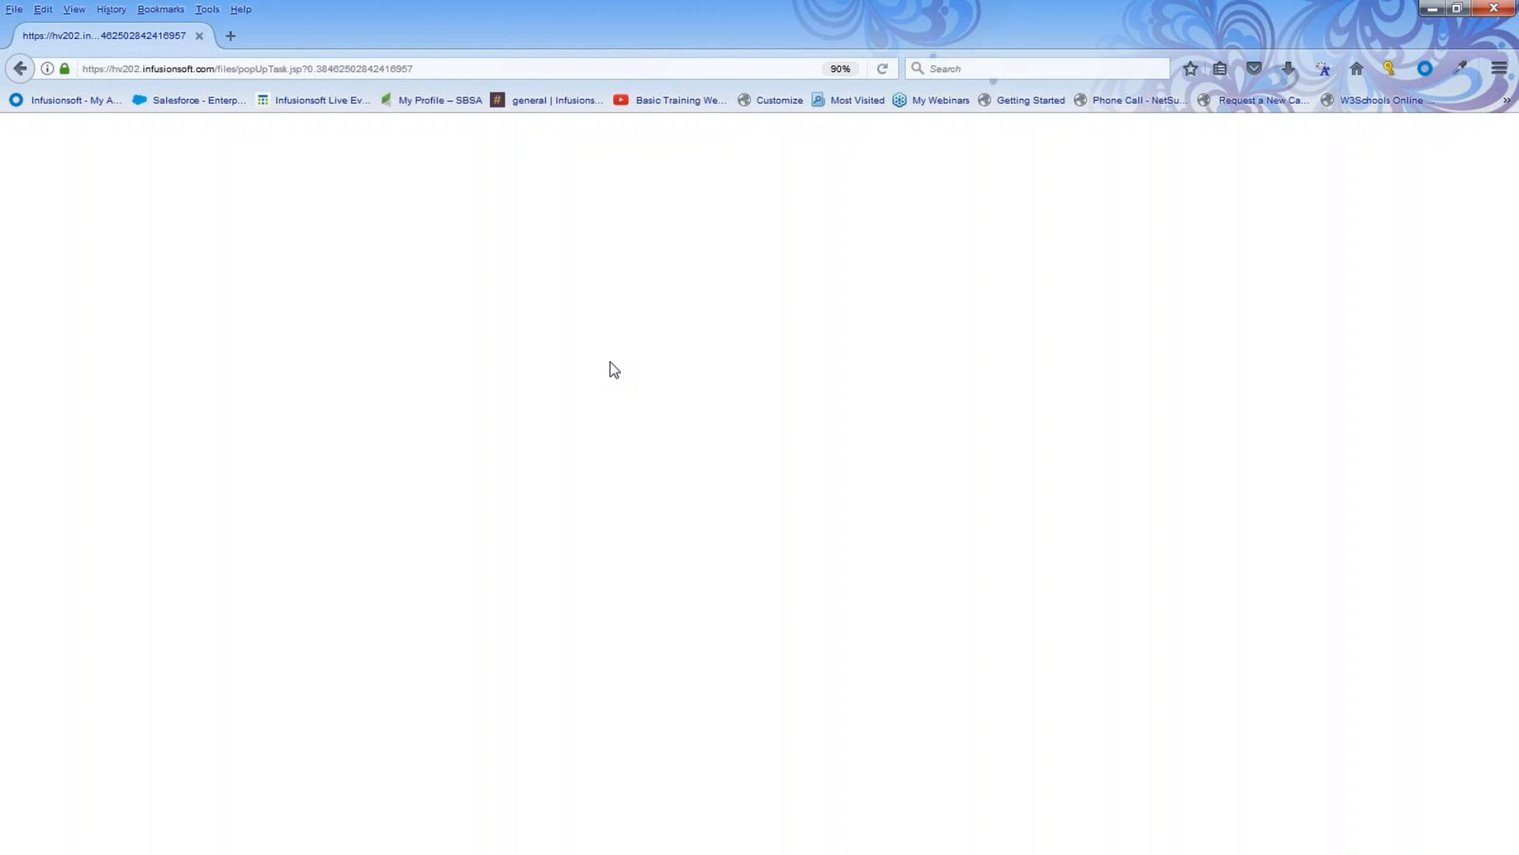
left_click(303, 68)
left_click(230, 36)
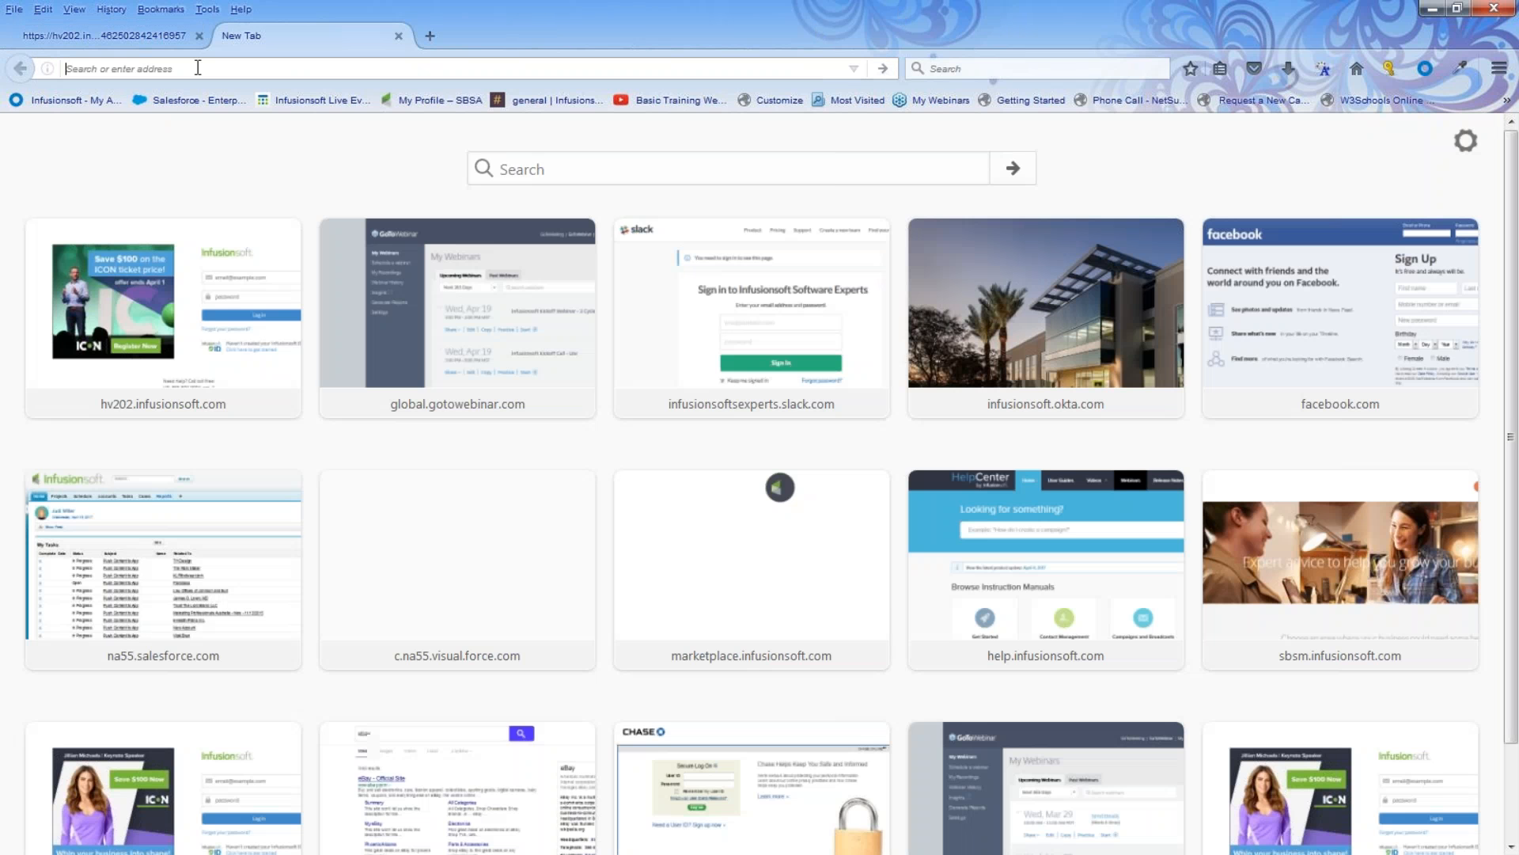
type("hv202.infusionsoft.com/")
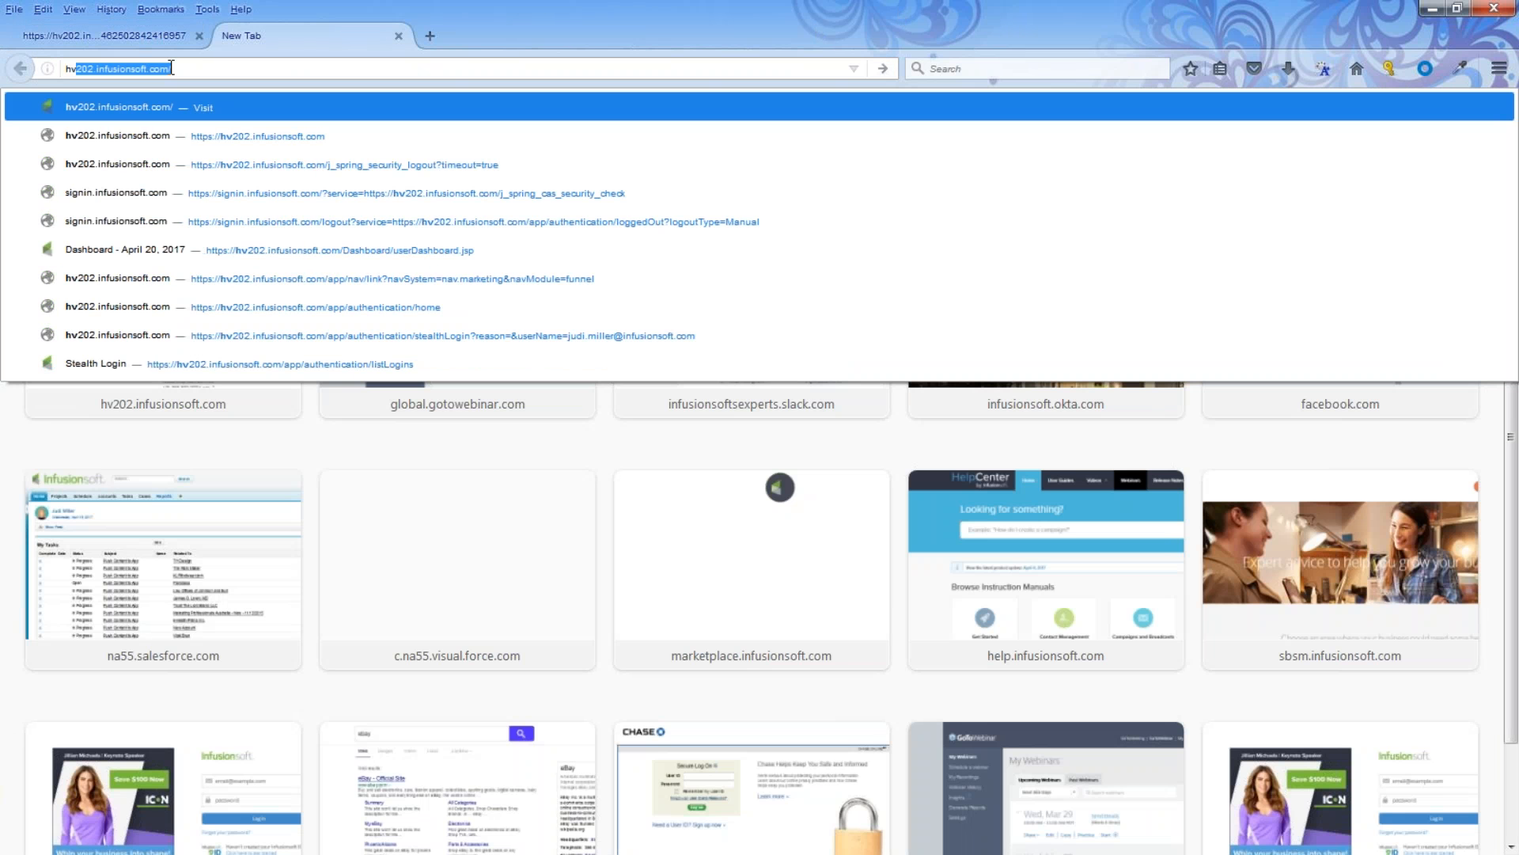
left_click(103, 138)
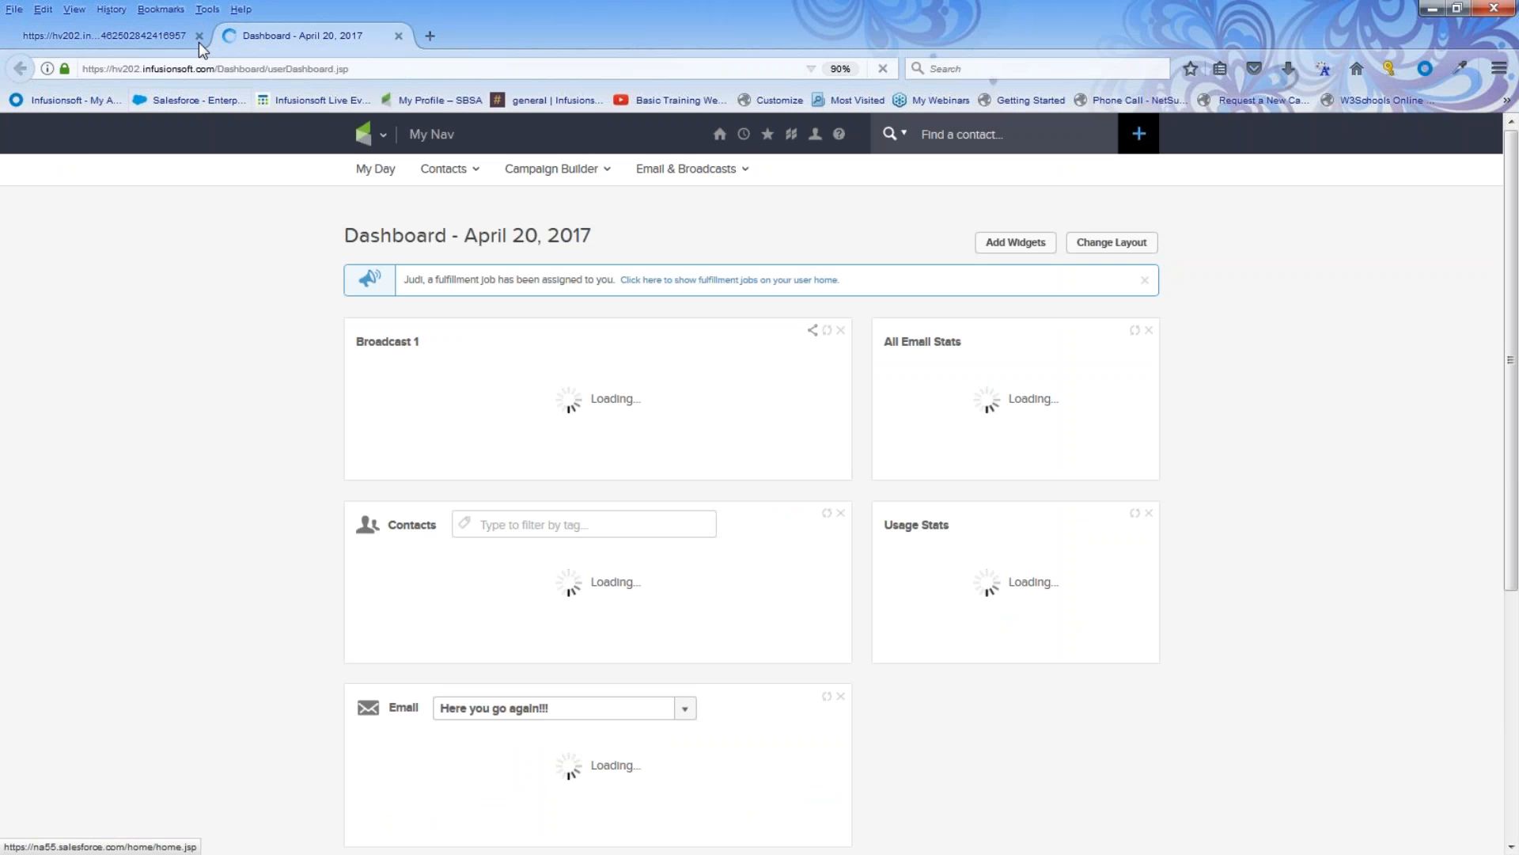
Step: Close the blank tab and open the Campaign Builder from the main navigation menu
left_click(199, 40)
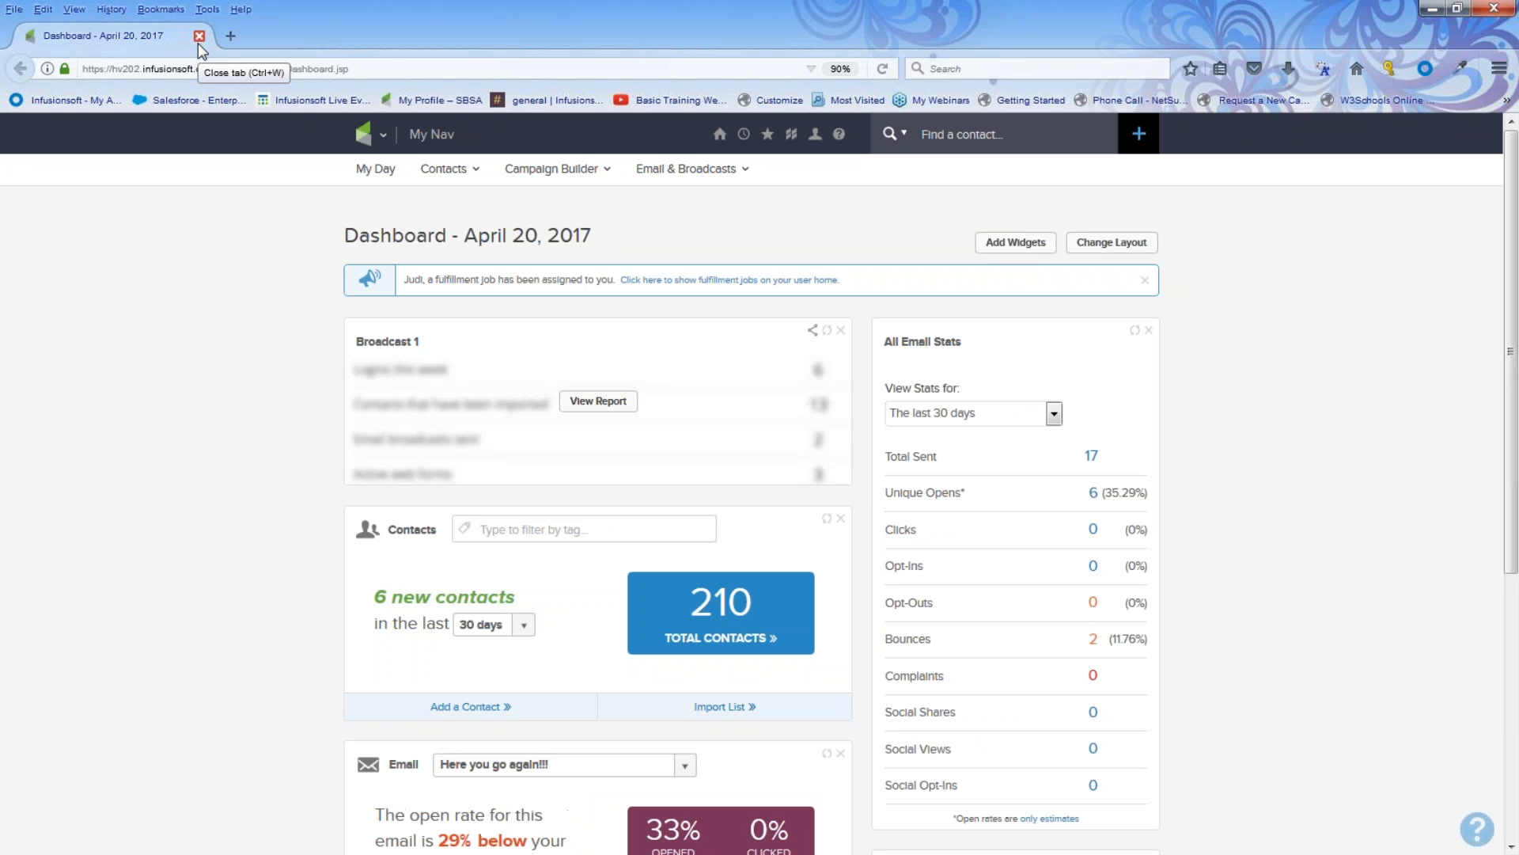
left_click(369, 135)
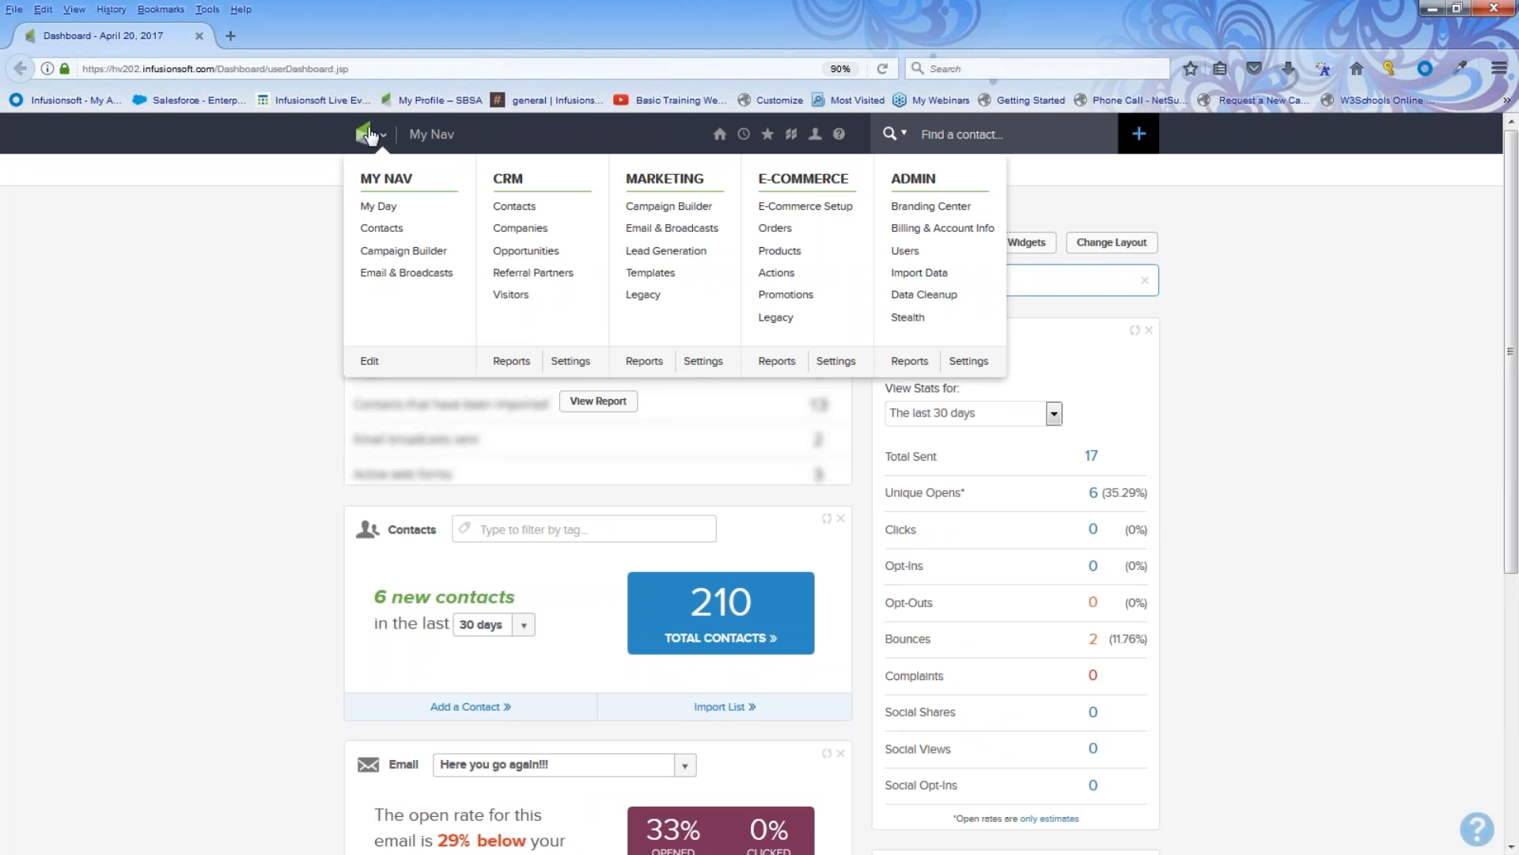
left_click(654, 209)
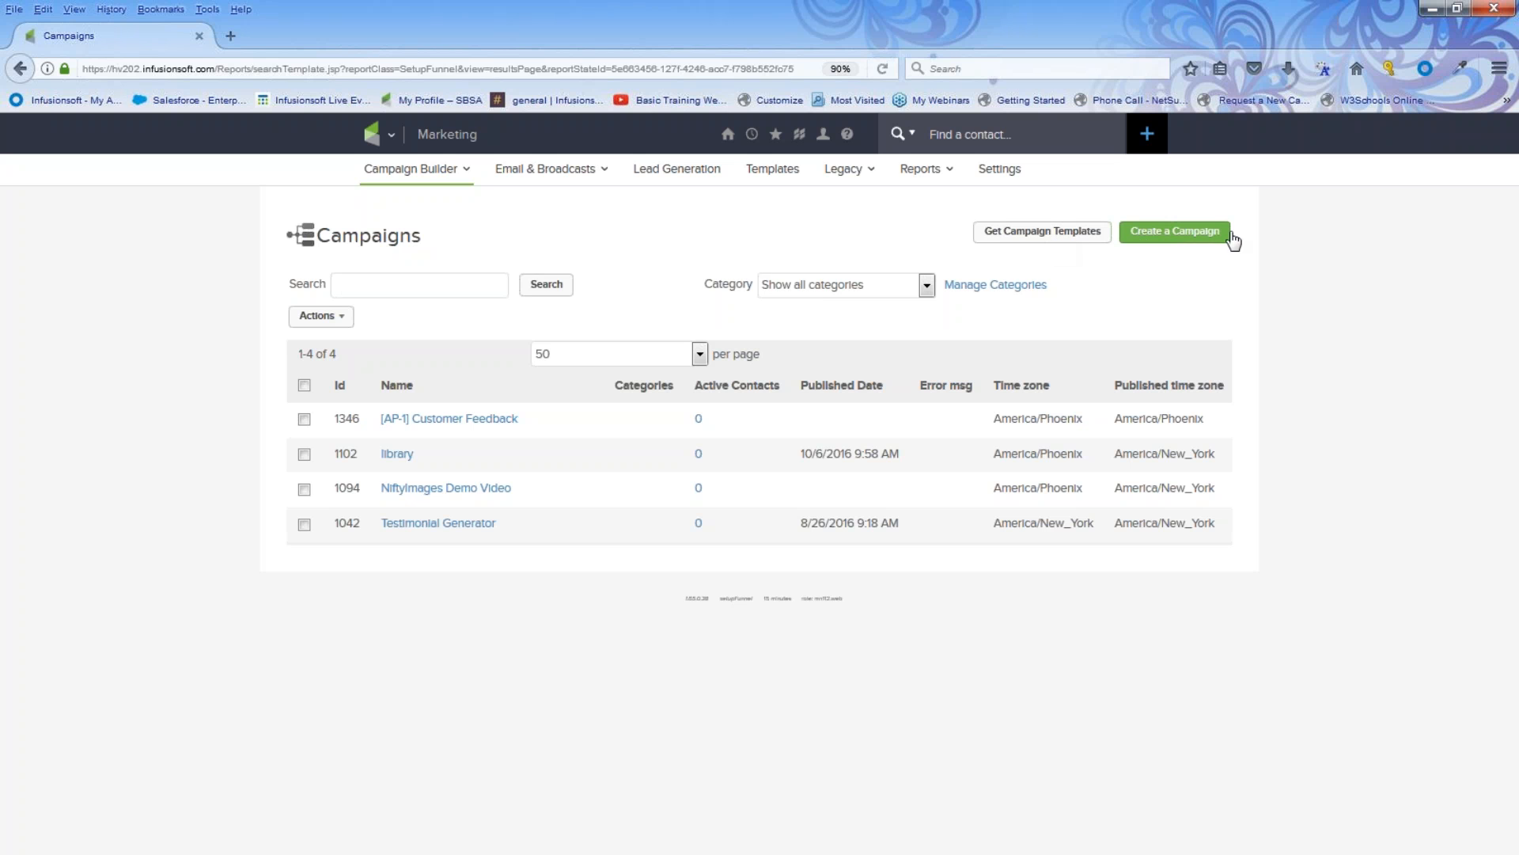
Step: Create a new campaign named Offer sign up
left_click(1168, 232)
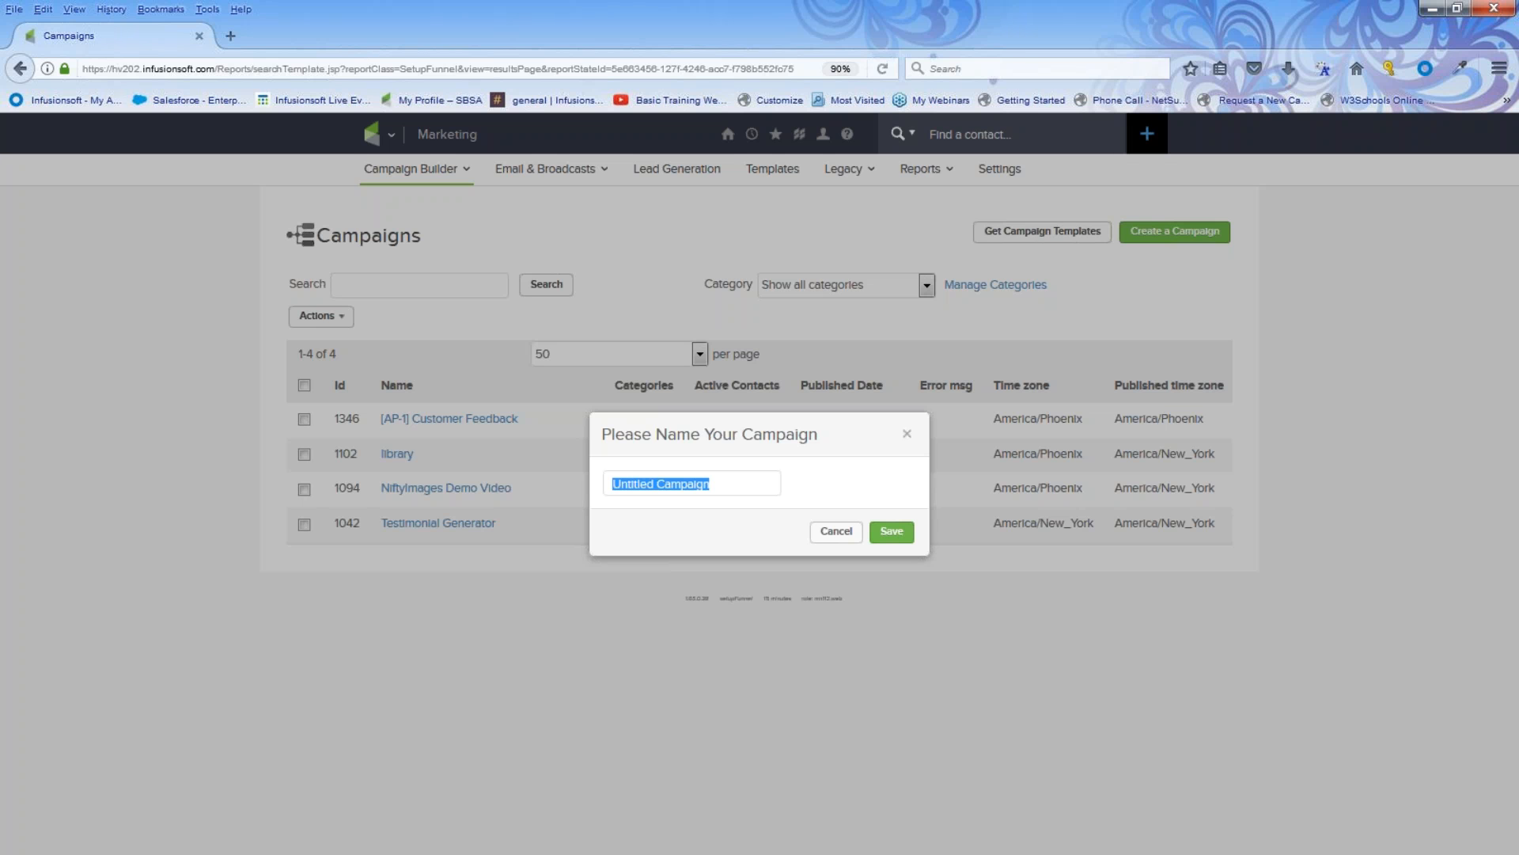
type("Offer sign up")
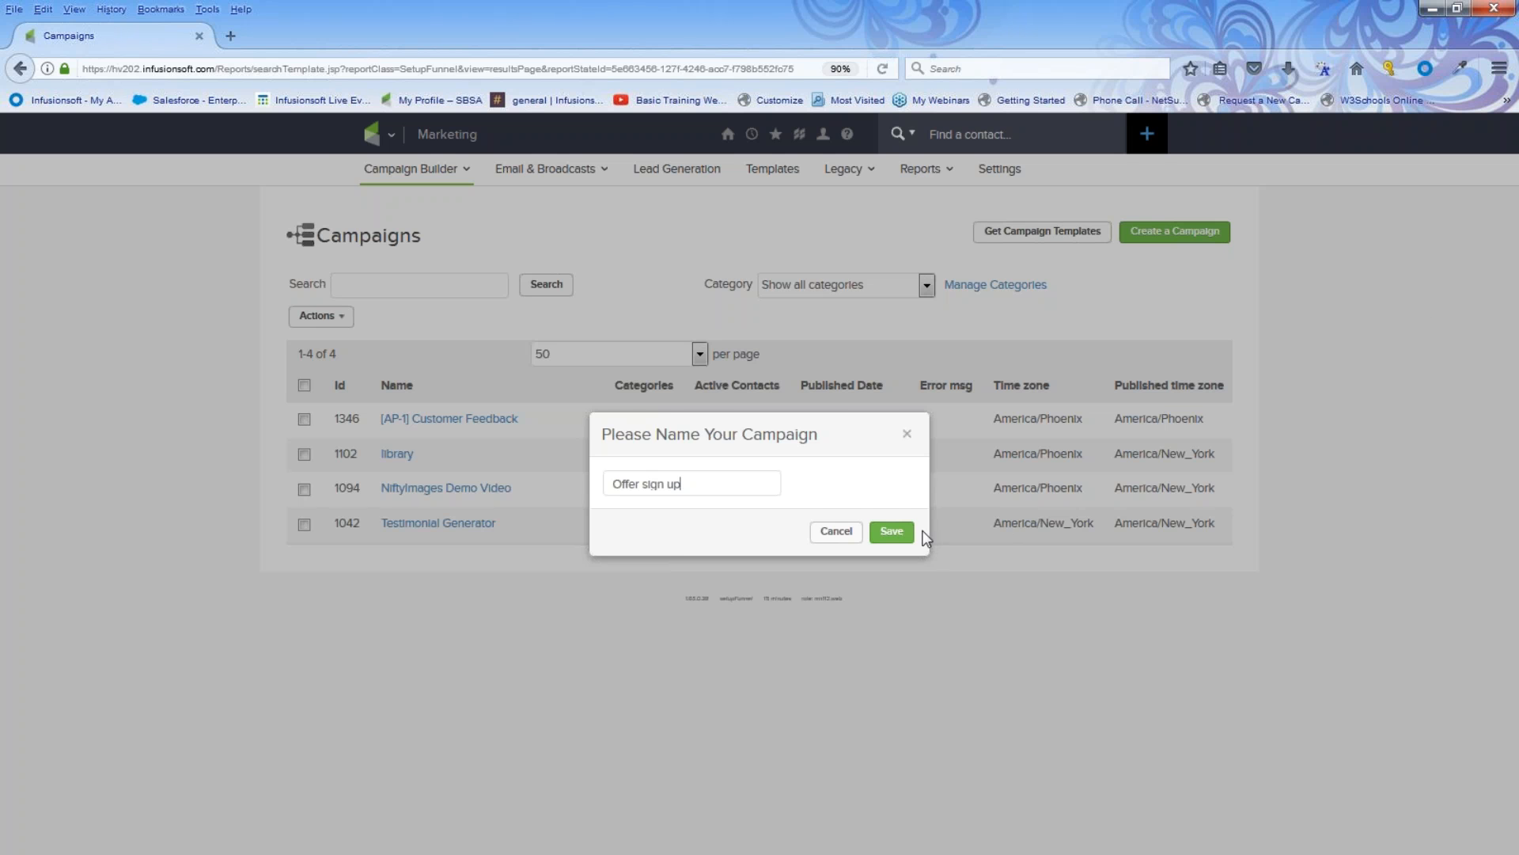
left_click(892, 533)
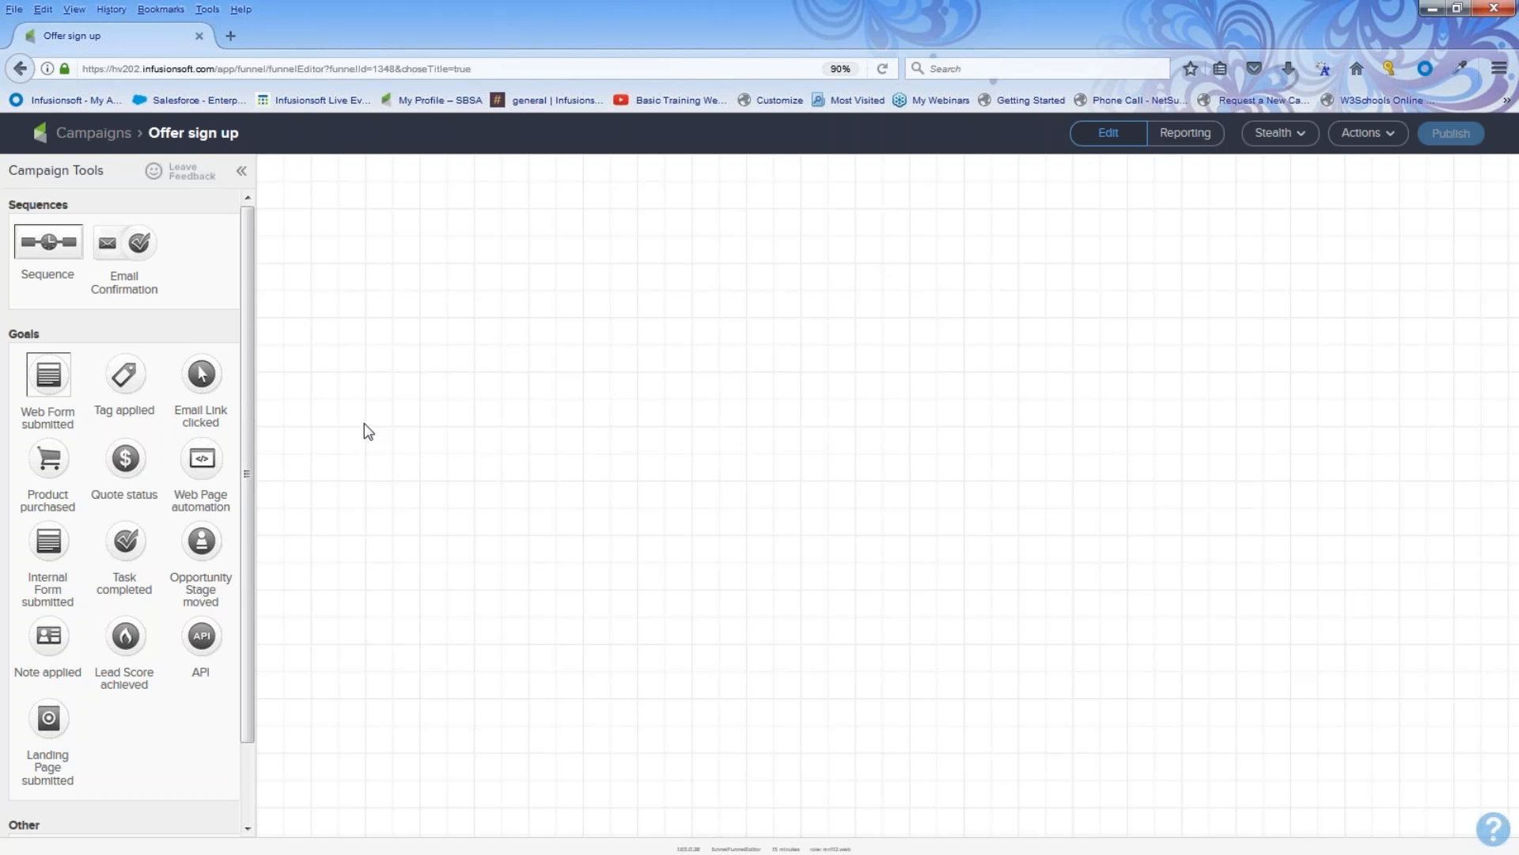
Step: Place a Web Form submitted goal on the canvas and name it offer opt in
double_click(45, 339)
key("ctrl+plus")
key("ctrl+plus")
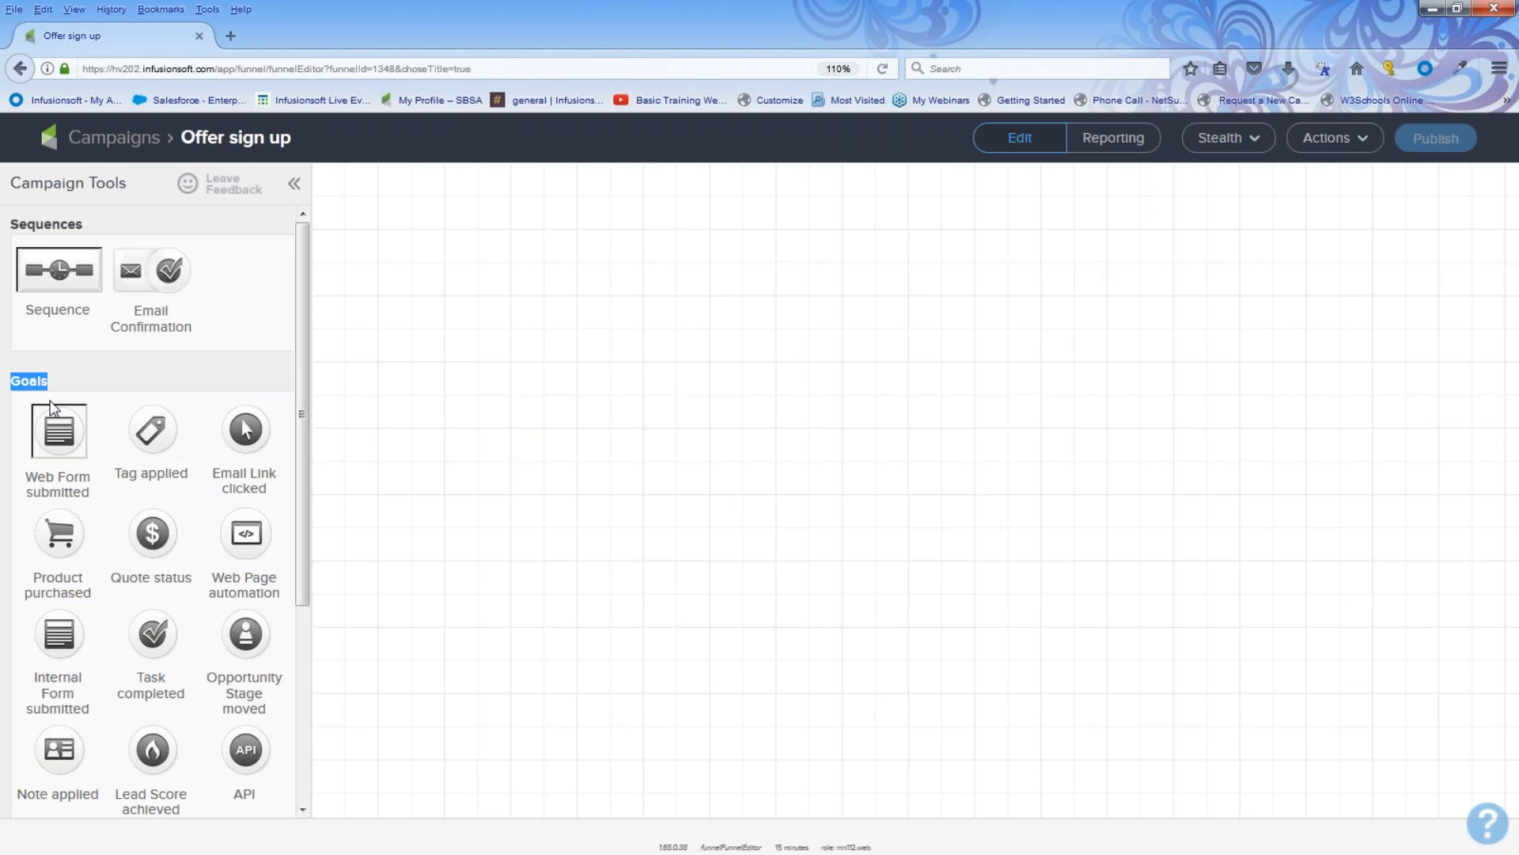
left_click(423, 455)
left_click_drag(67, 434, 406, 382)
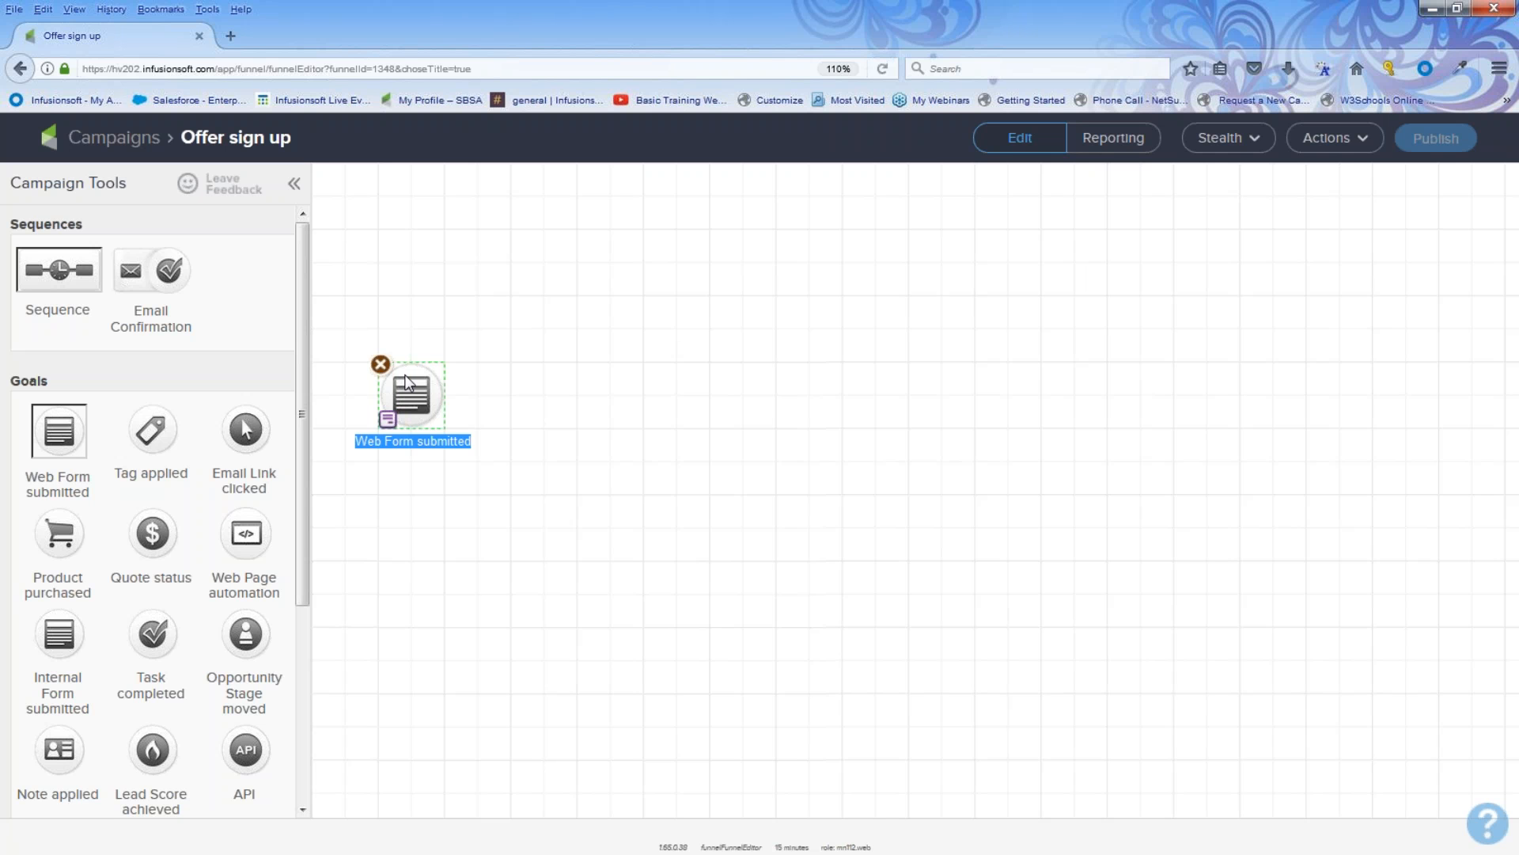
type("offer op")
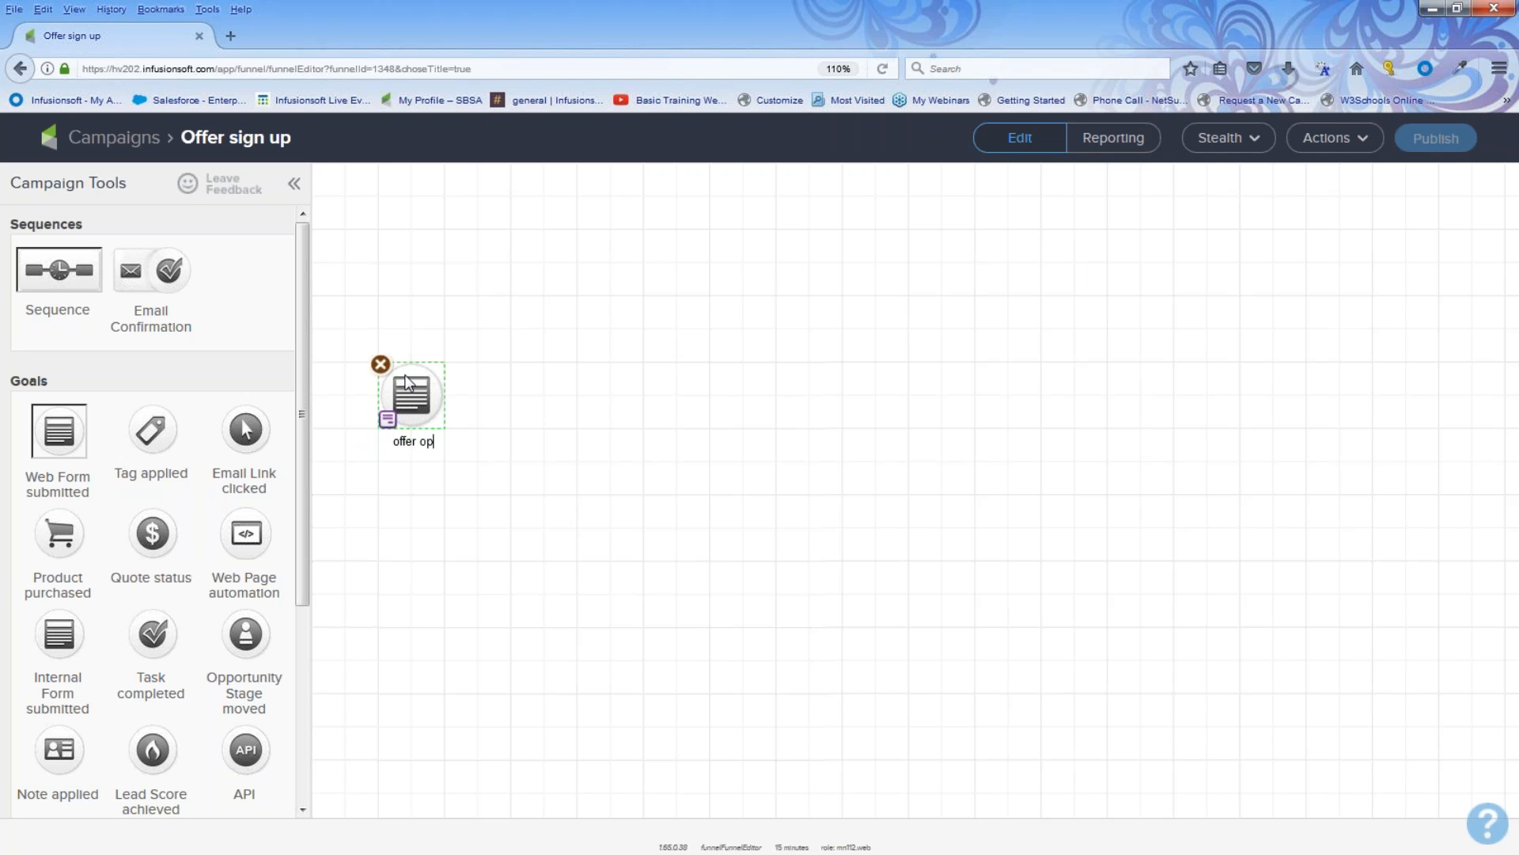
type("t in")
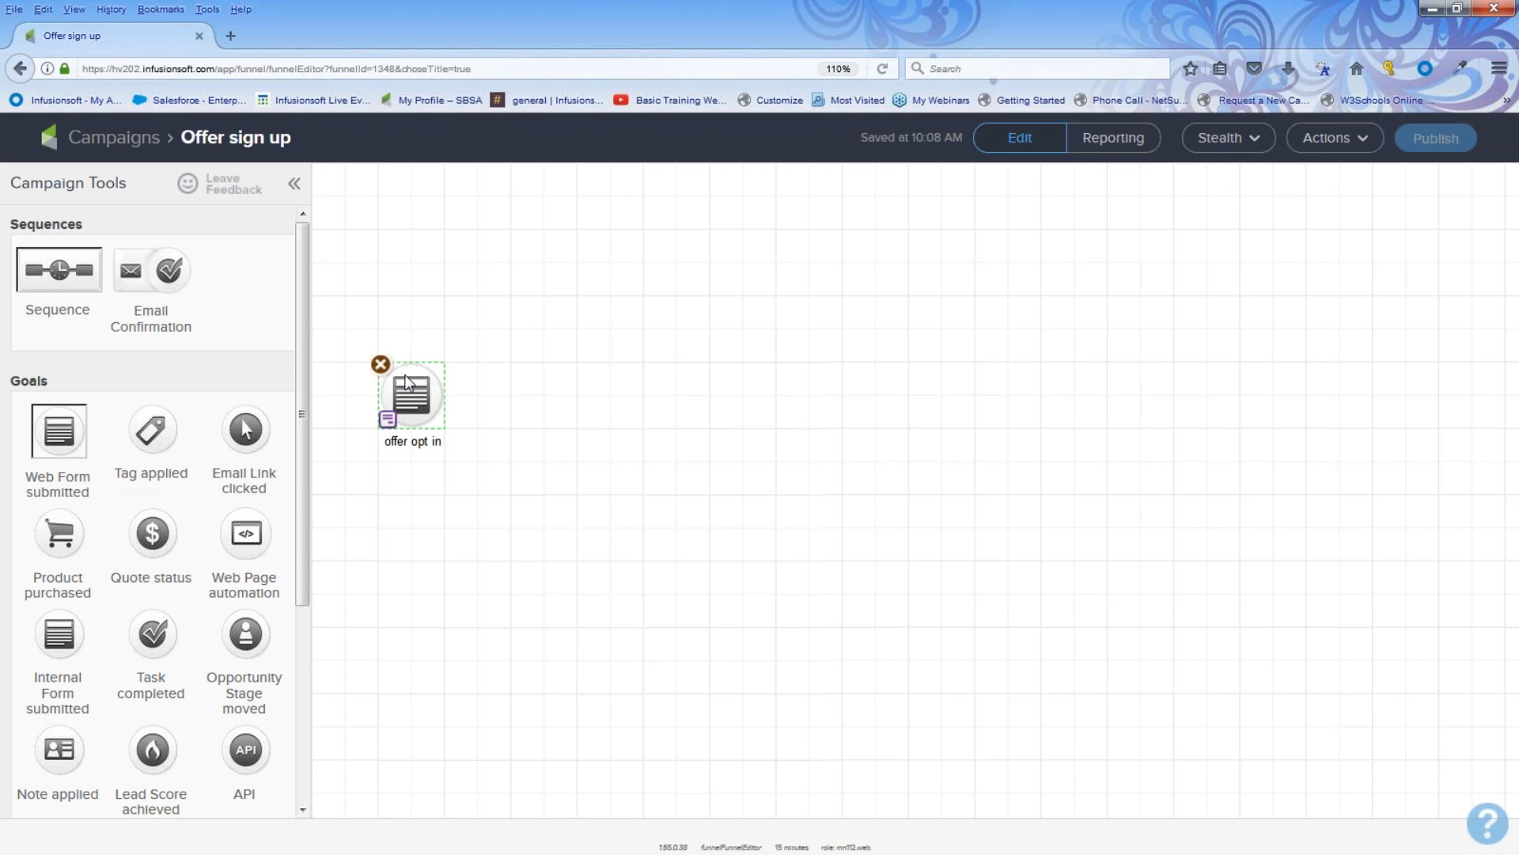
Step: Add a Sequence to the right of the goal and name it offer welcome and more
left_click(425, 535)
left_click_drag(83, 225, 535, 388)
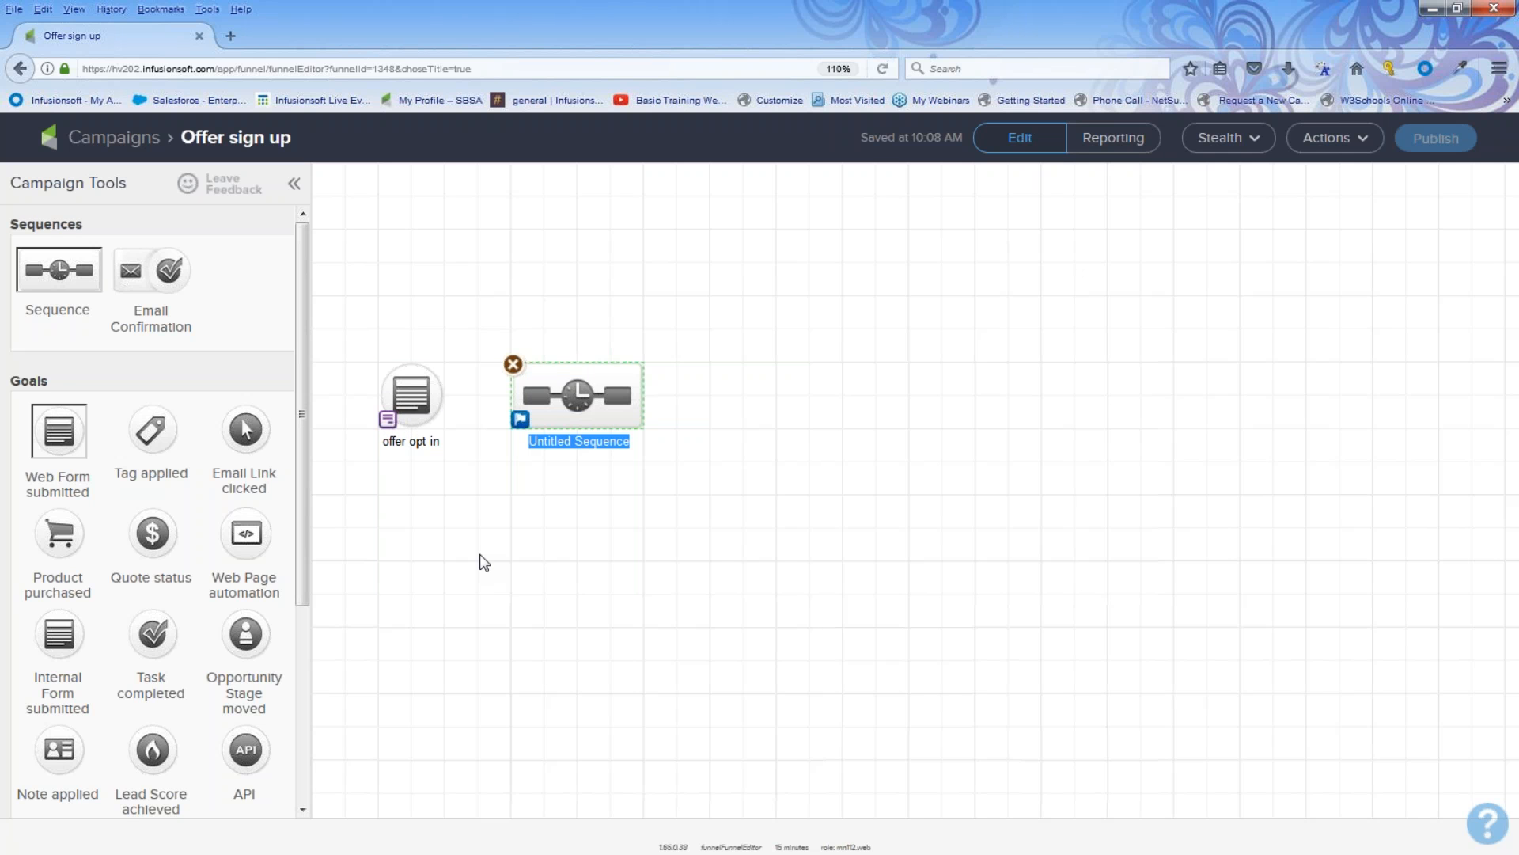
type("offer welcome and more")
key("Return")
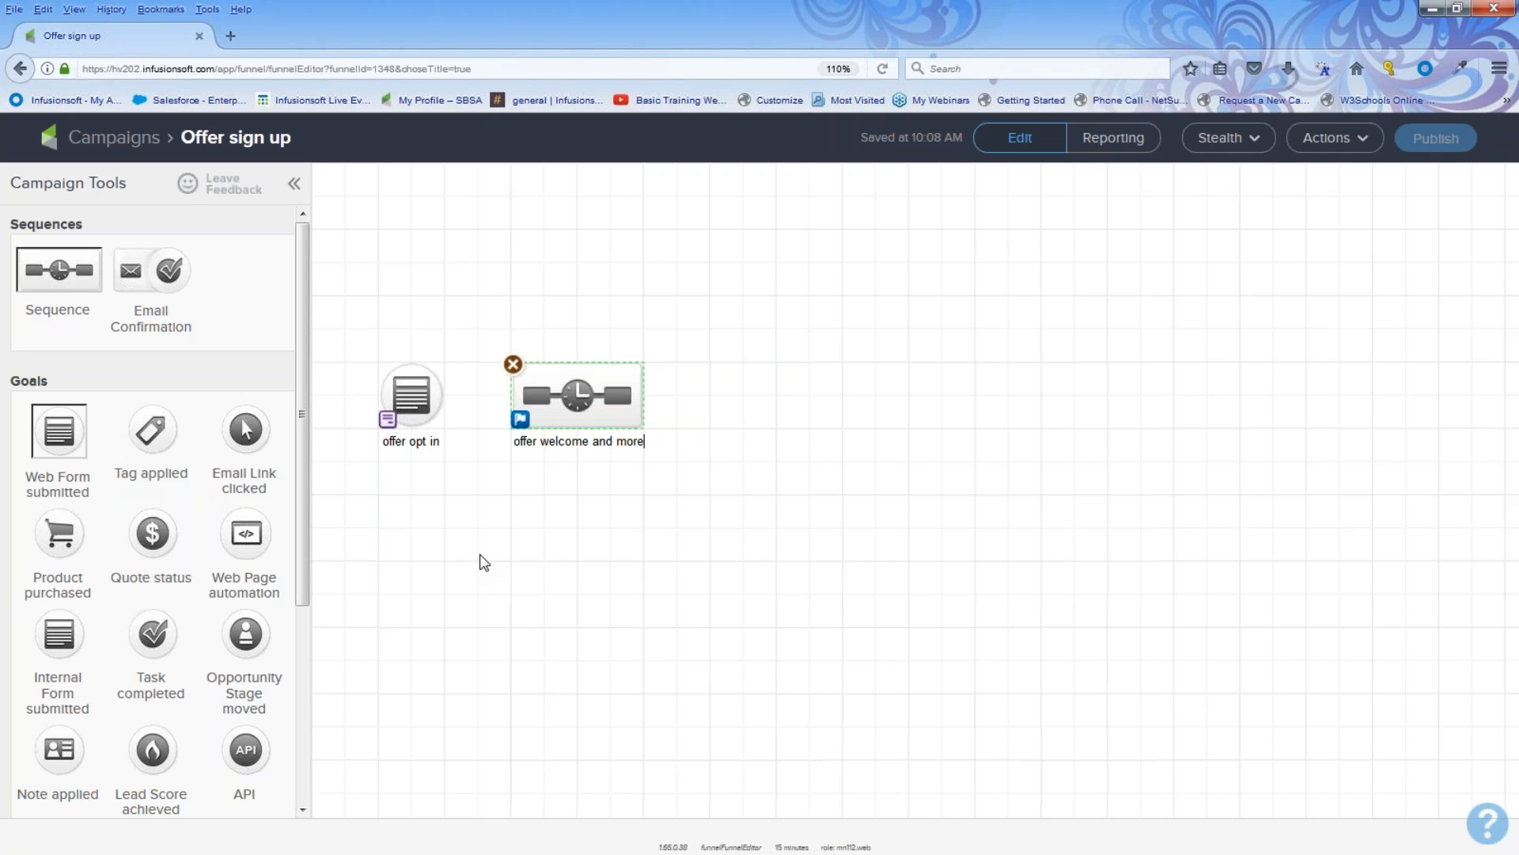
Step: Connect the offer opt in goal to the offer welcome and more sequence
left_click_drag(357, 325, 450, 470)
mouse_move(451, 430)
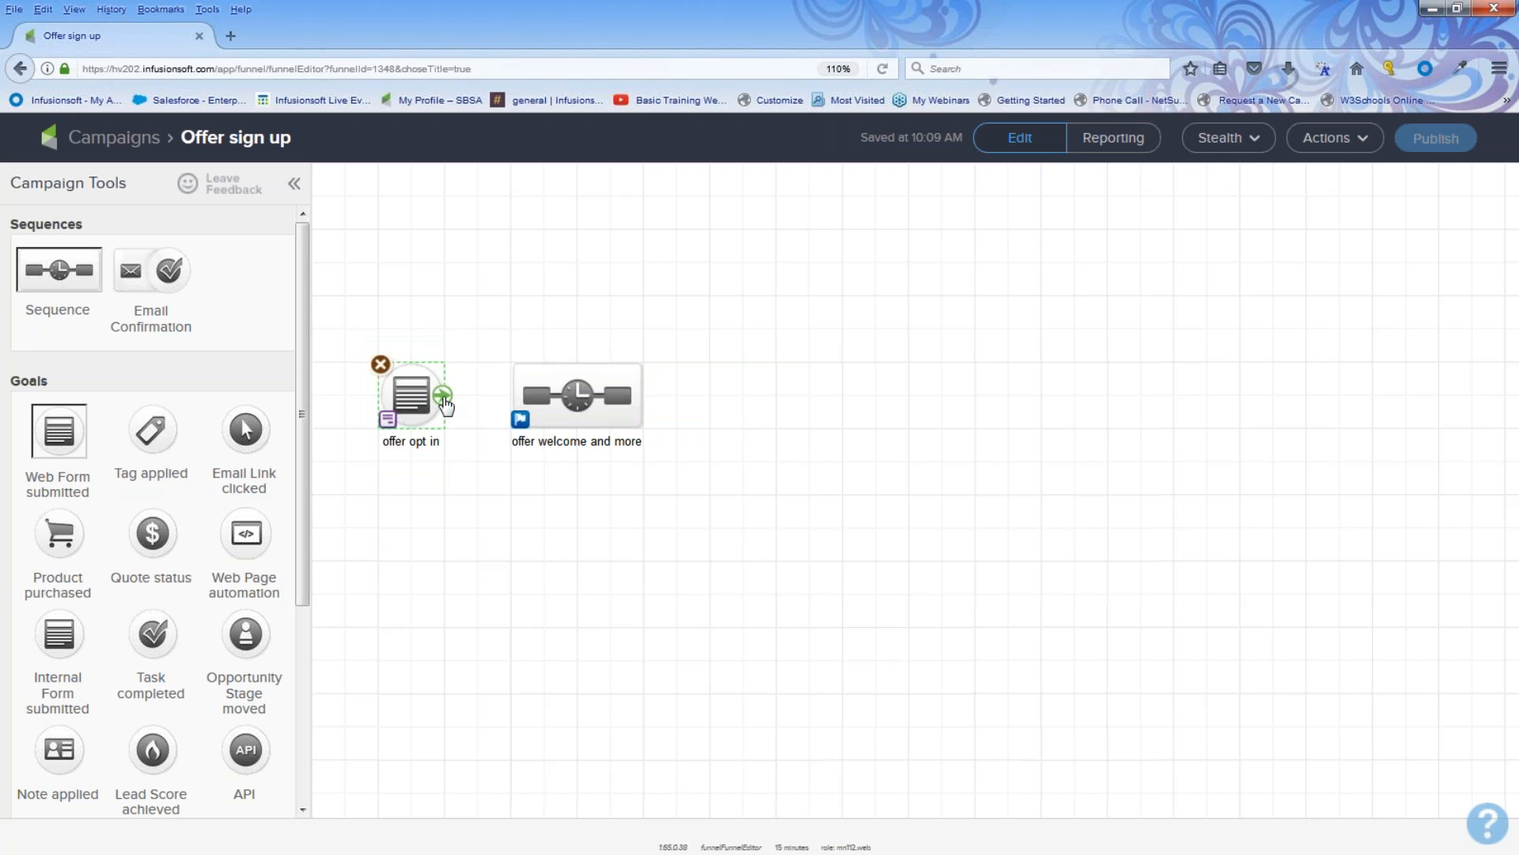
left_click_drag(445, 402, 574, 405)
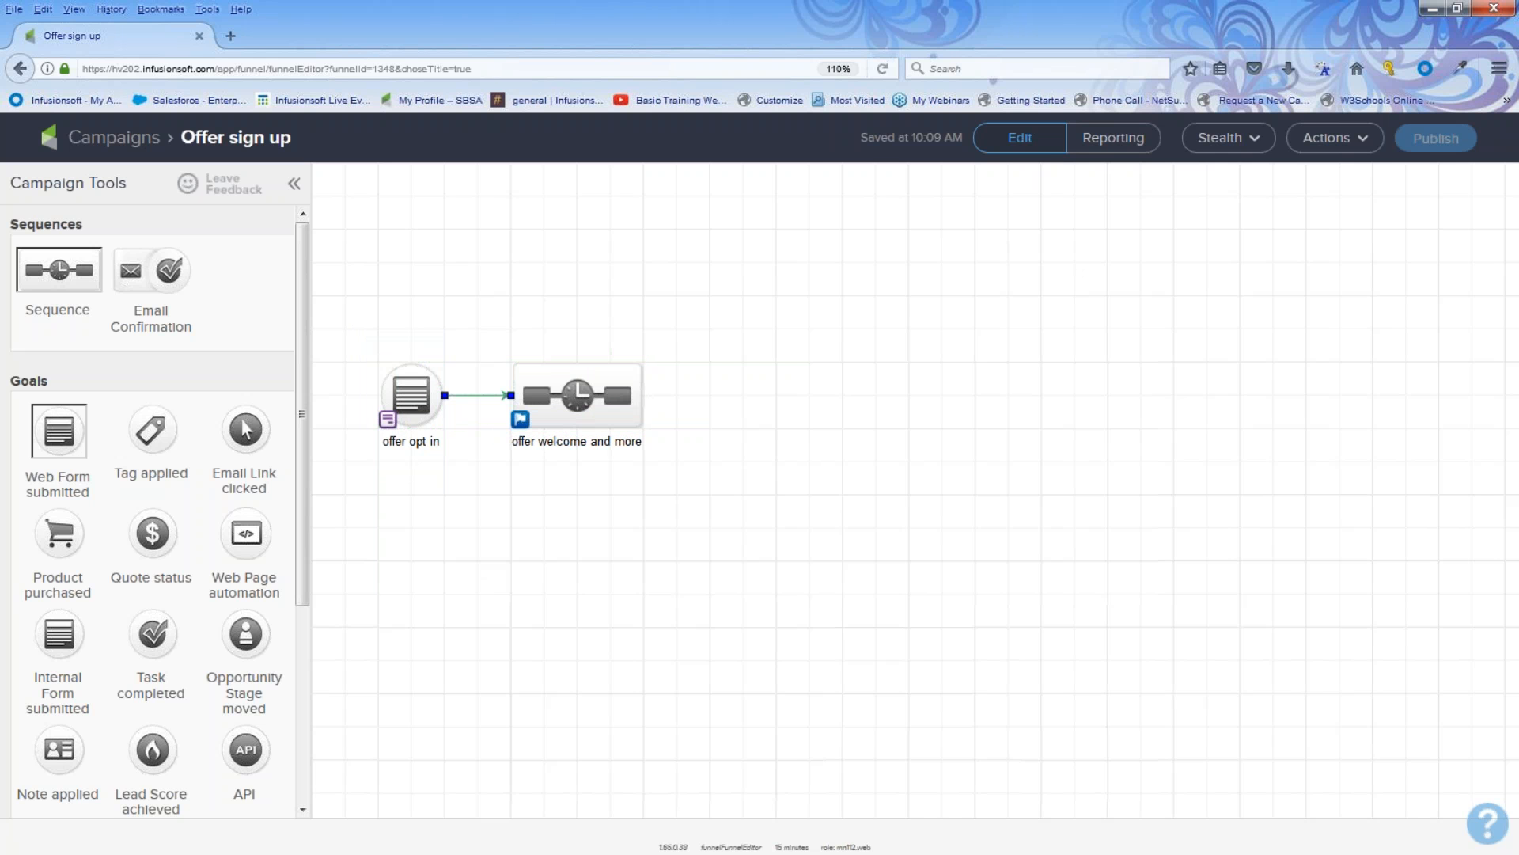
Step: Add a Product purchased goal after the sequence and connect the sequence to it
left_click(598, 558)
left_click_drag(64, 536, 681, 405)
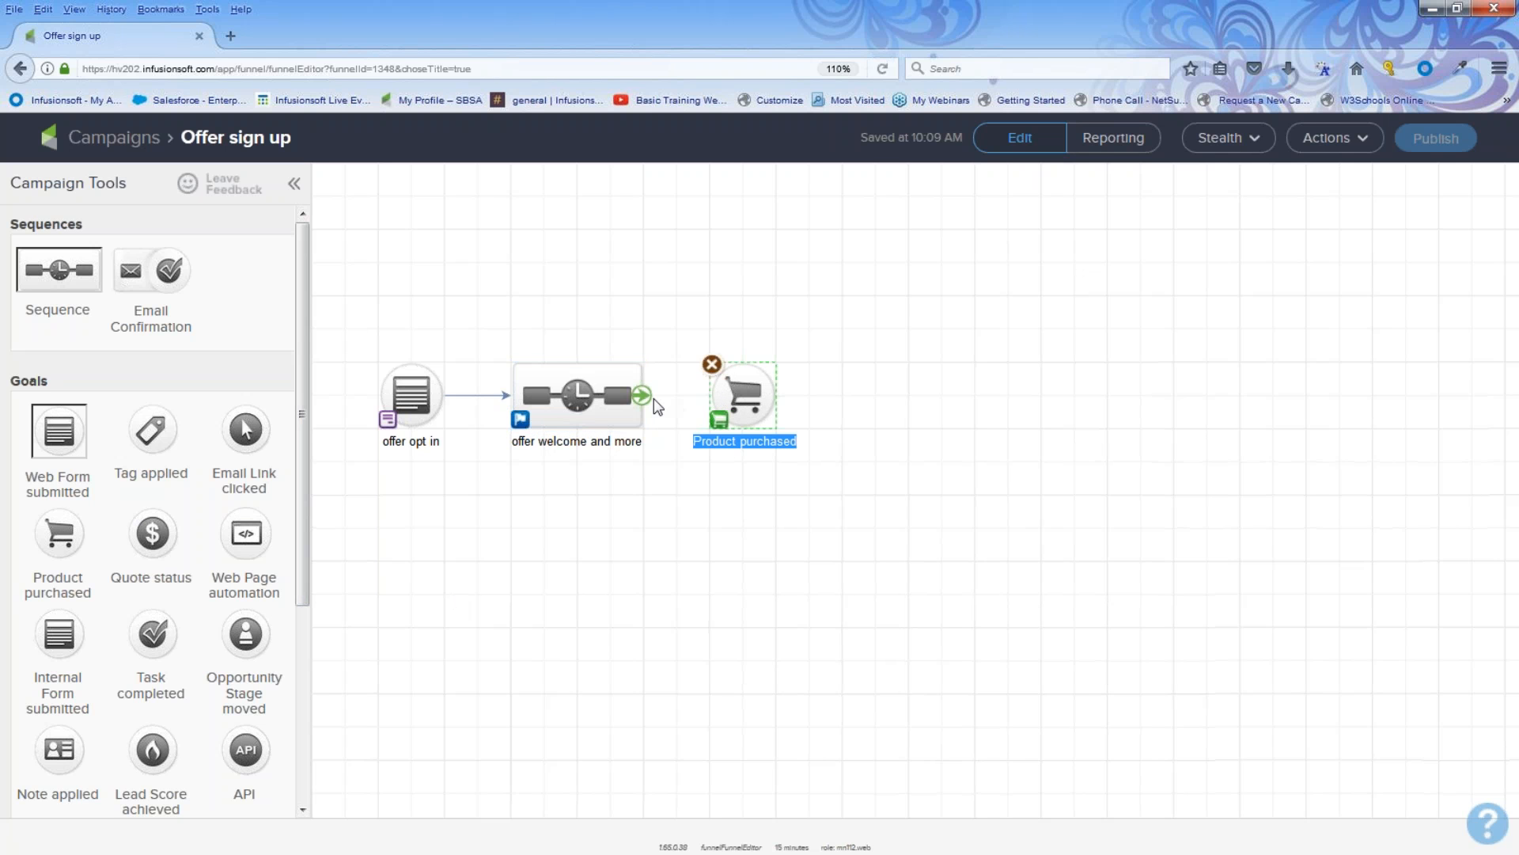
left_click_drag(642, 395, 744, 396)
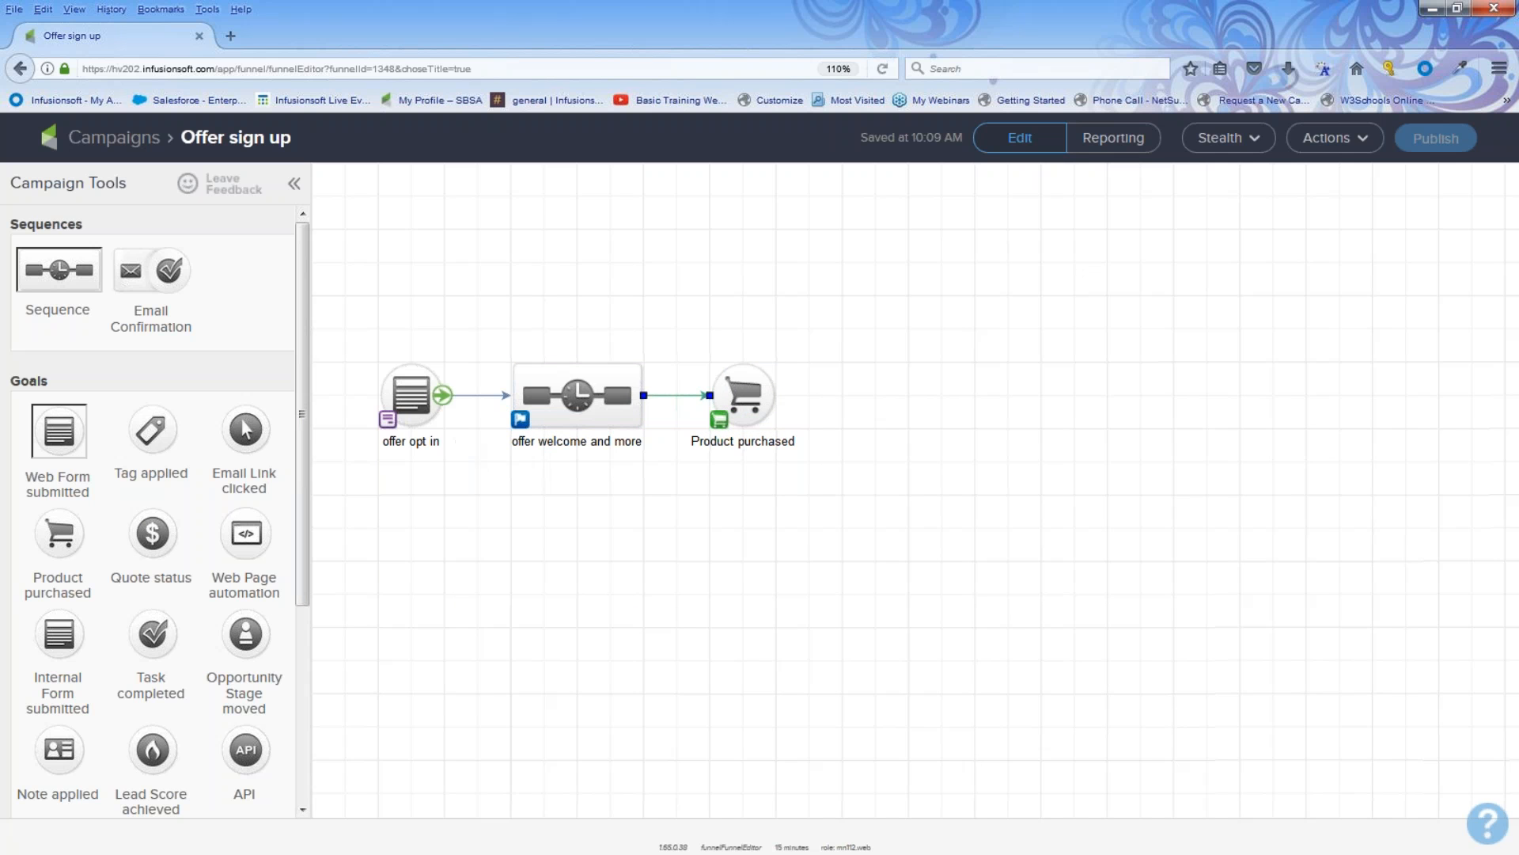
Step: Open the offer opt in web form and add a Title snippet above the First Name field
left_click_drag(356, 343, 464, 459)
left_click_drag(475, 331, 671, 456)
left_click_drag(677, 335, 816, 468)
left_click(407, 396)
double_click(408, 396)
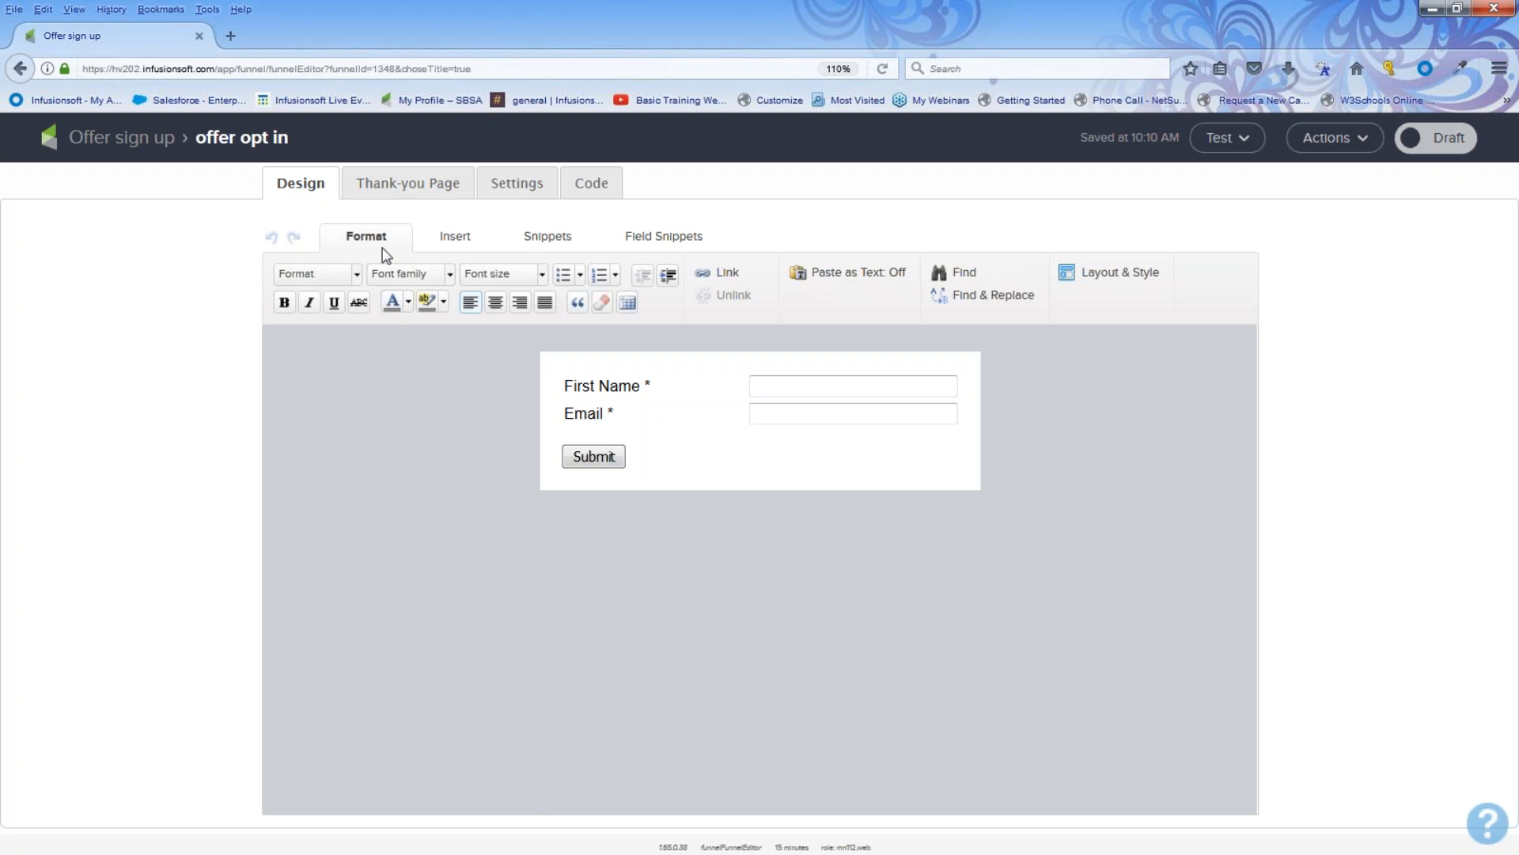
left_click(546, 239)
left_click_drag(376, 287, 592, 381)
left_click_drag(590, 382, 591, 383)
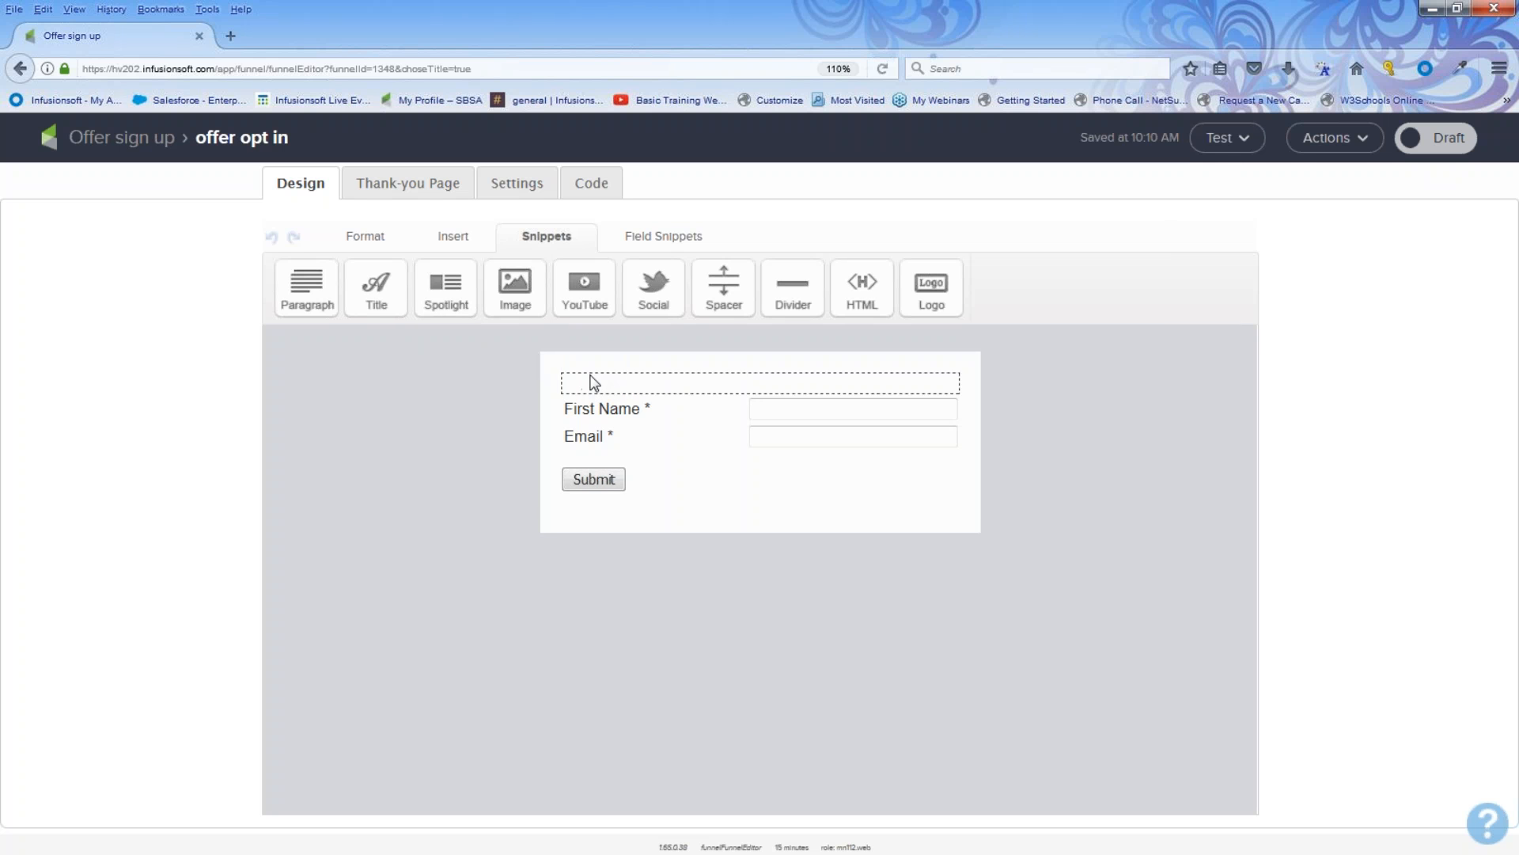
left_click_drag(692, 382, 559, 384)
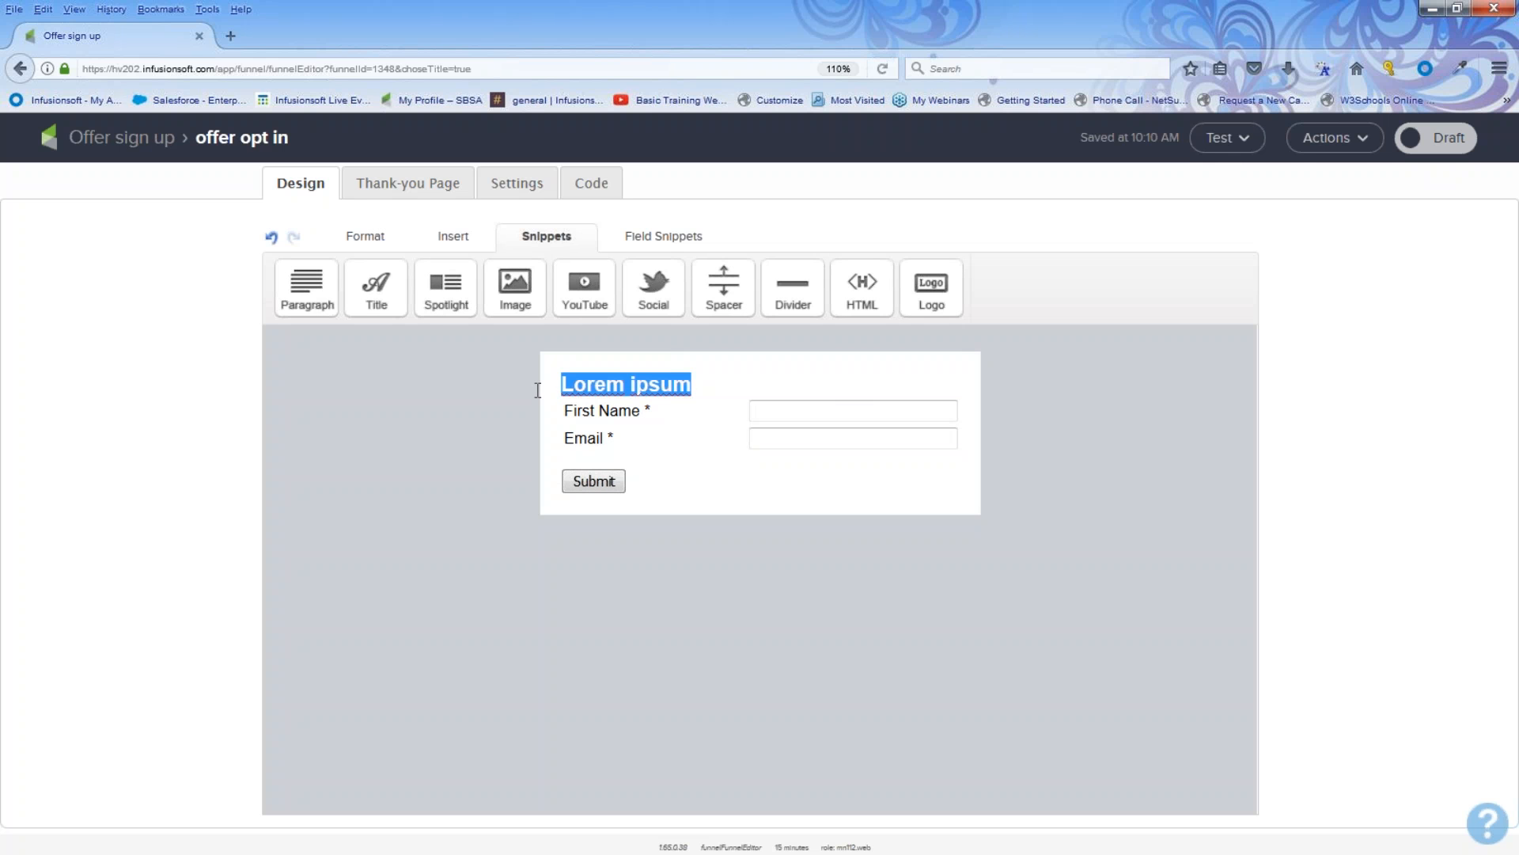
Step: Replace the title text with Get my great offer!!!
type("Get my ")
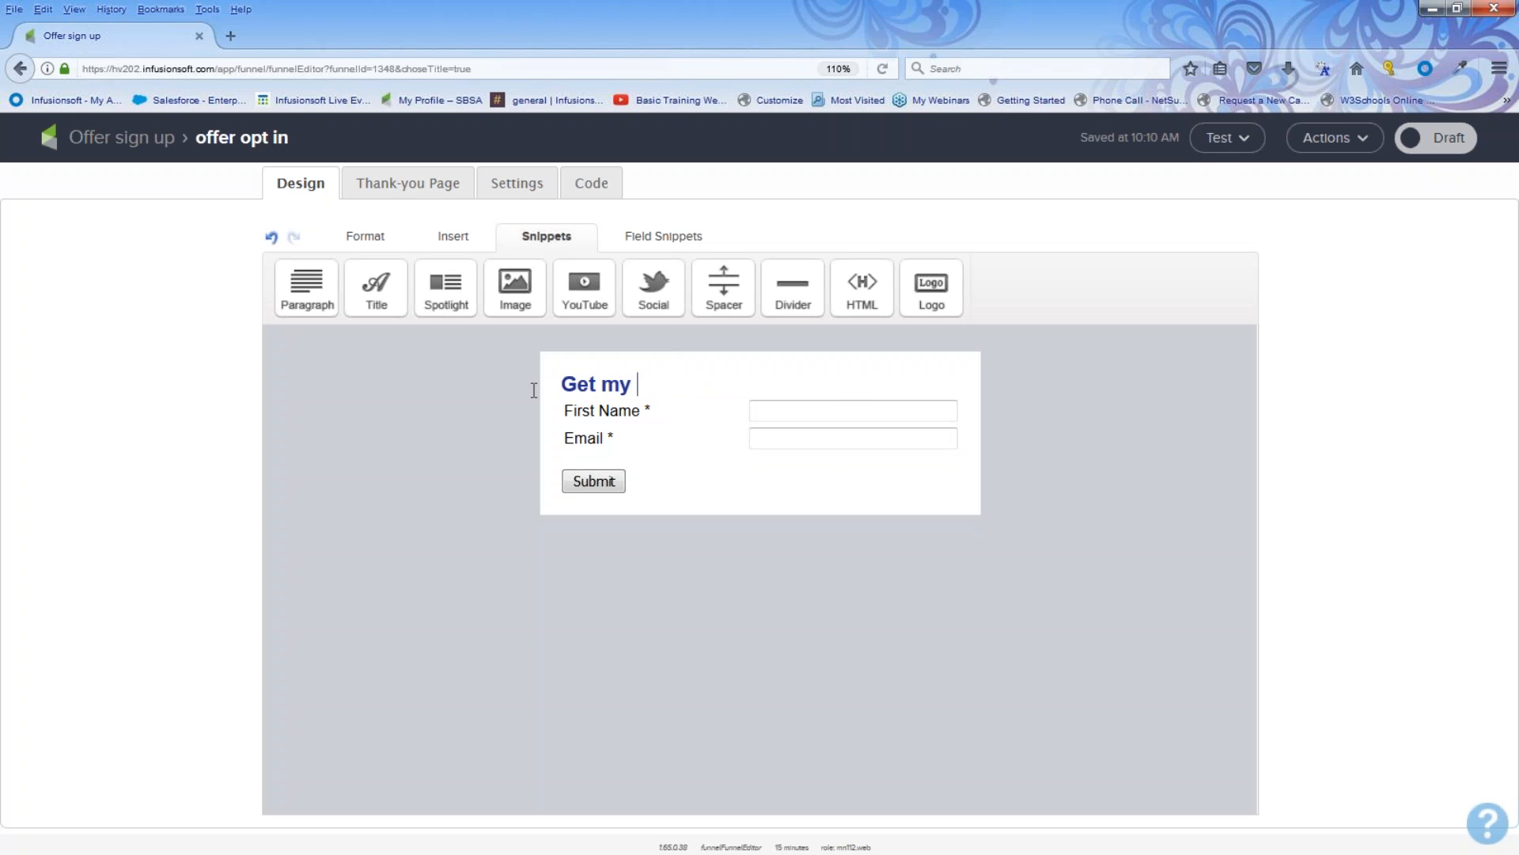
type("great offers!!!")
key("BackSpace")
key("BackSpace")
key("BackSpace")
key("BackSpace")
type("!!!")
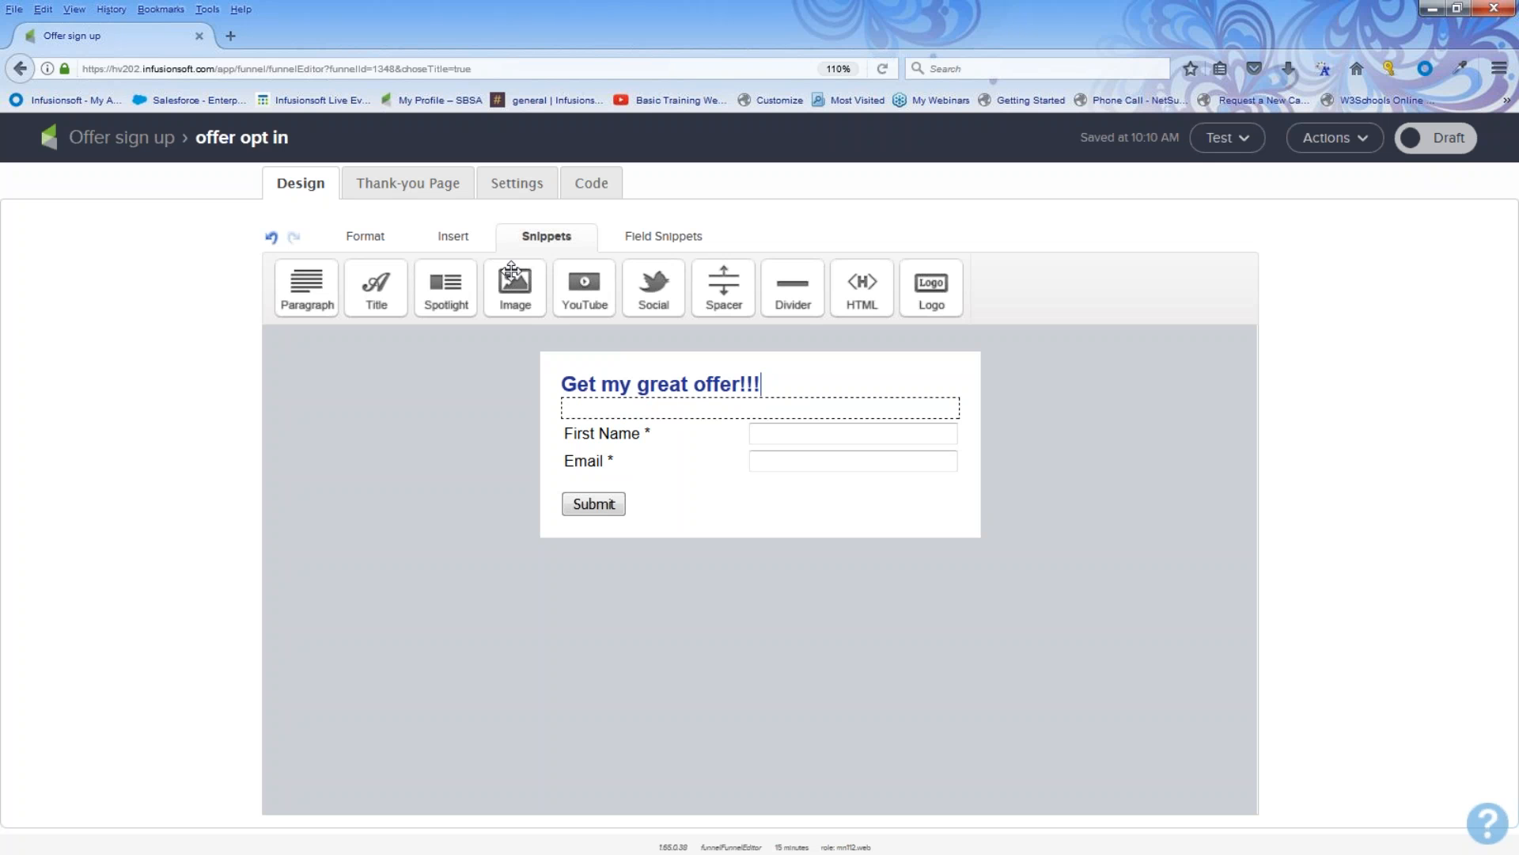
Step: Insert an Image snippet above the title and set its image to infusionsoft_hearts.png
left_click_drag(528, 309, 602, 368)
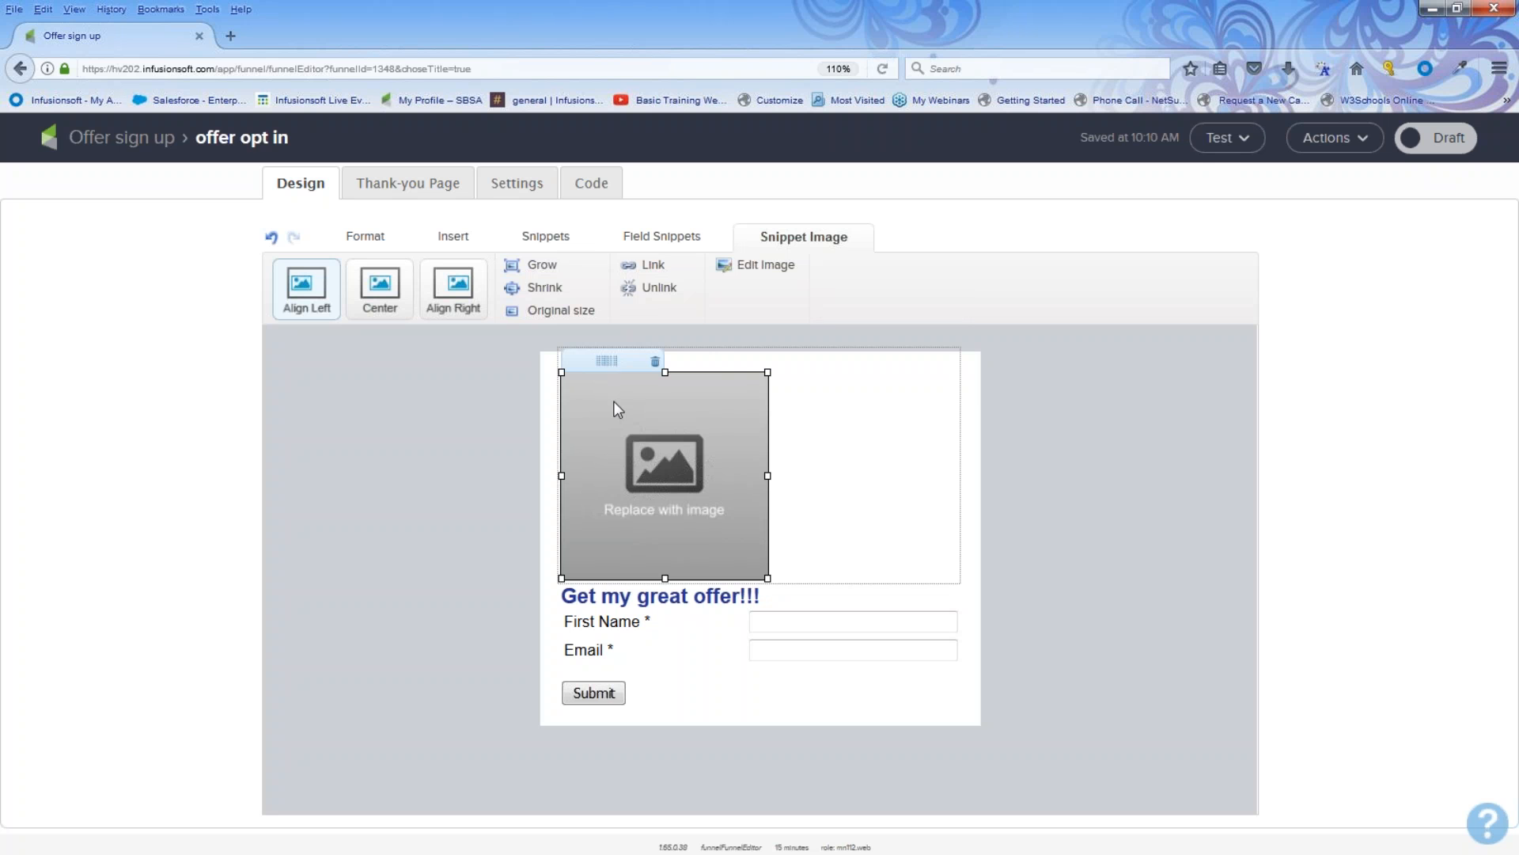
double_click(618, 409)
left_click(744, 342)
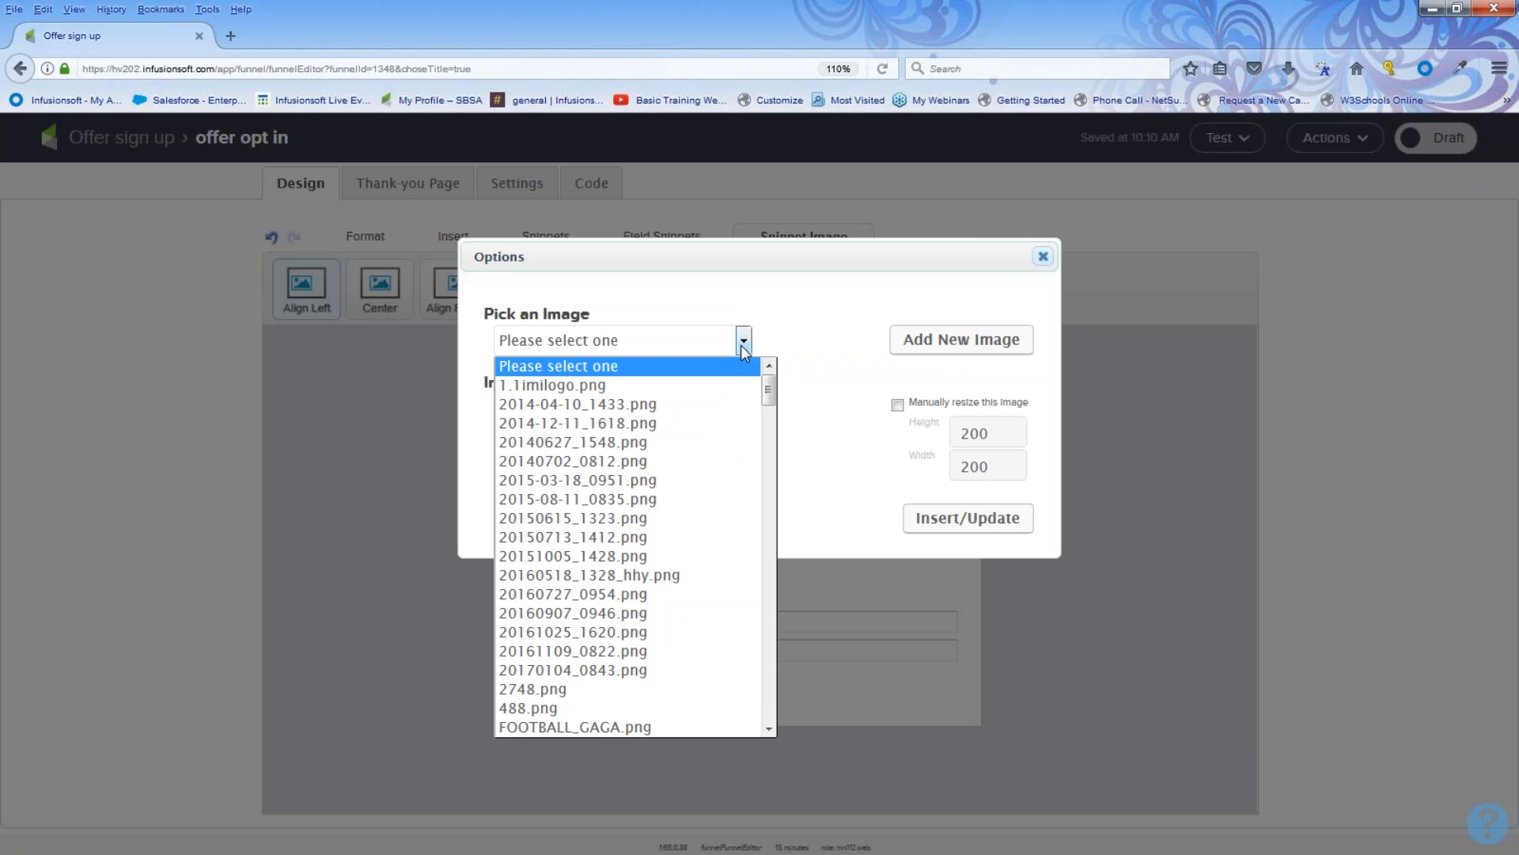
scroll(625, 626, "down", 15)
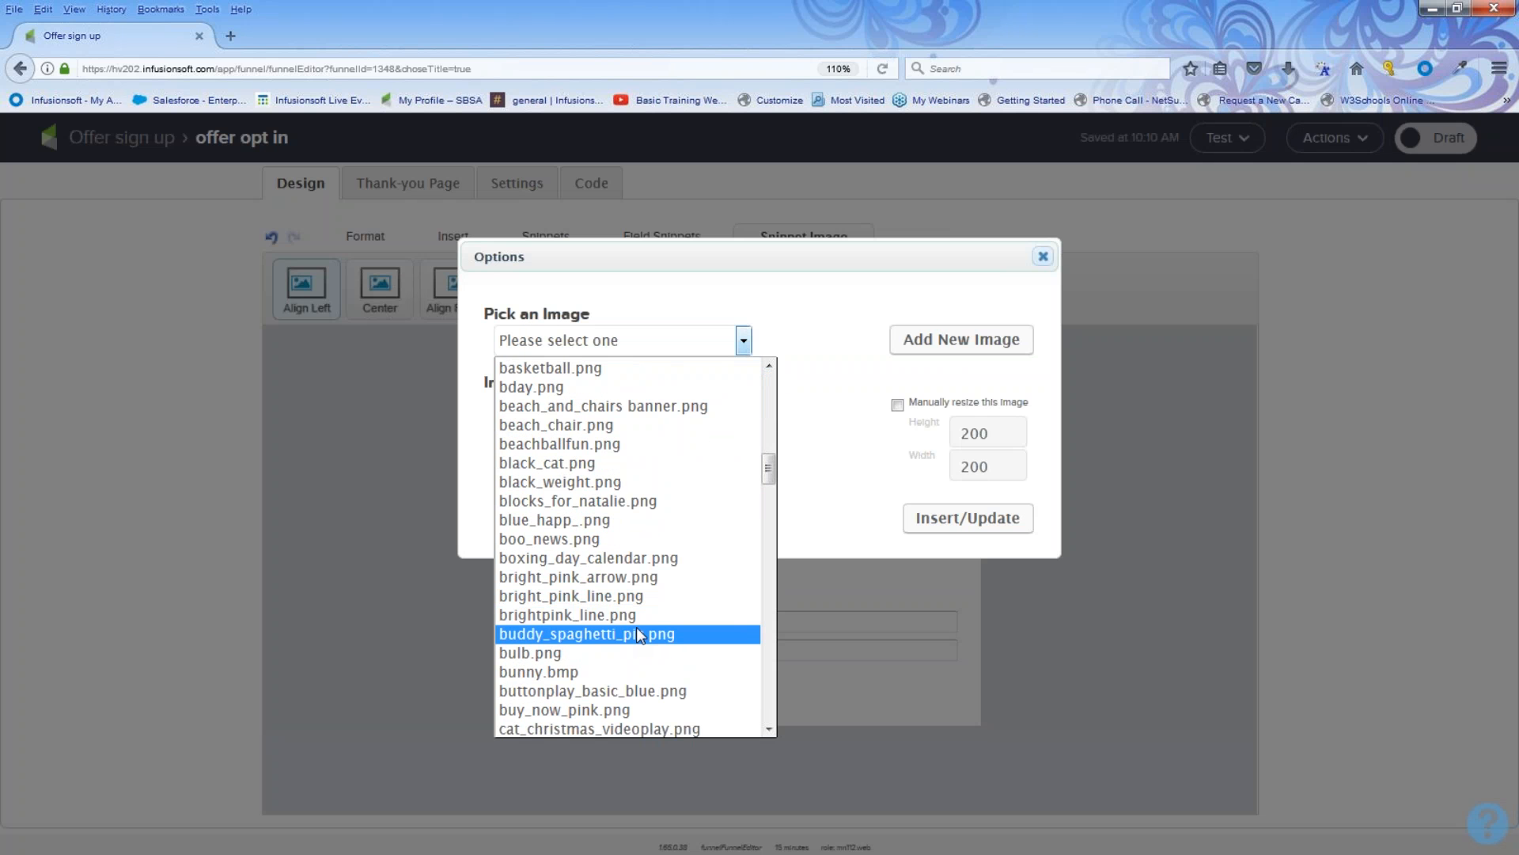
scroll(639, 630, "down", 12)
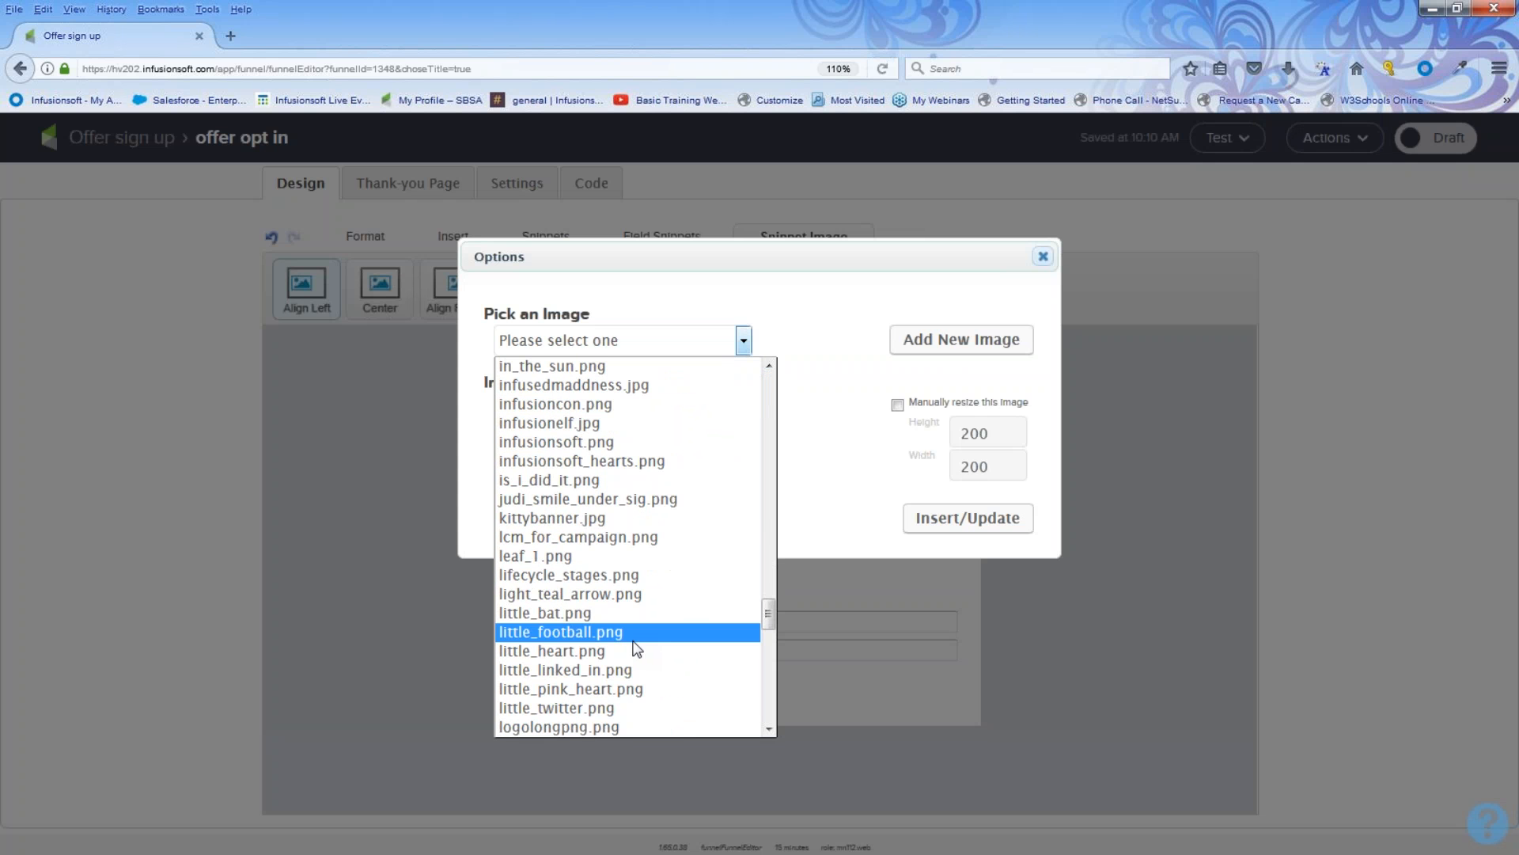
left_click(611, 424)
left_click(743, 340)
left_click(600, 405)
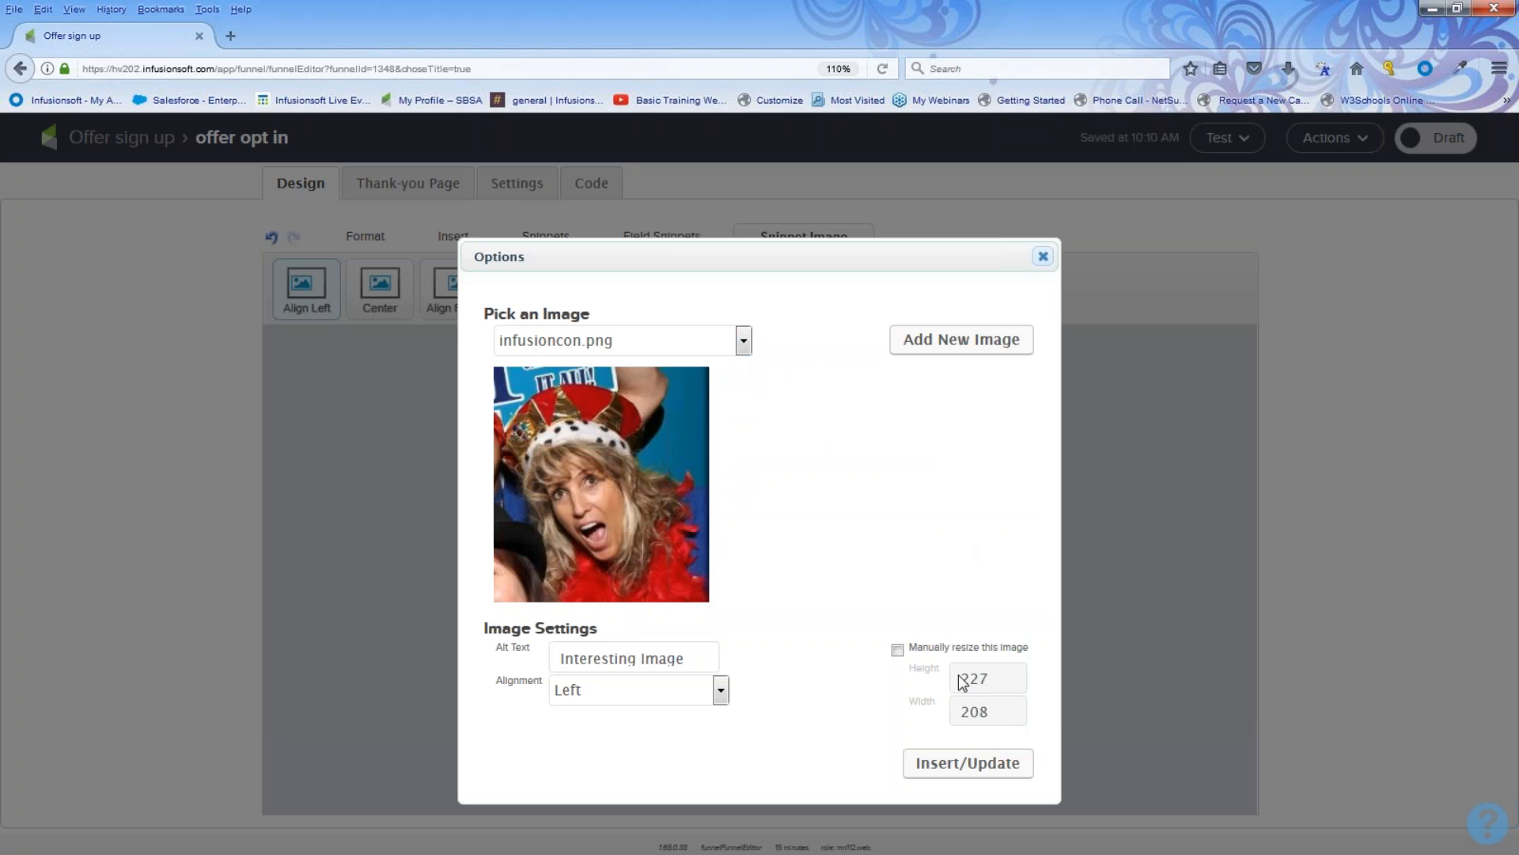
left_click(743, 341)
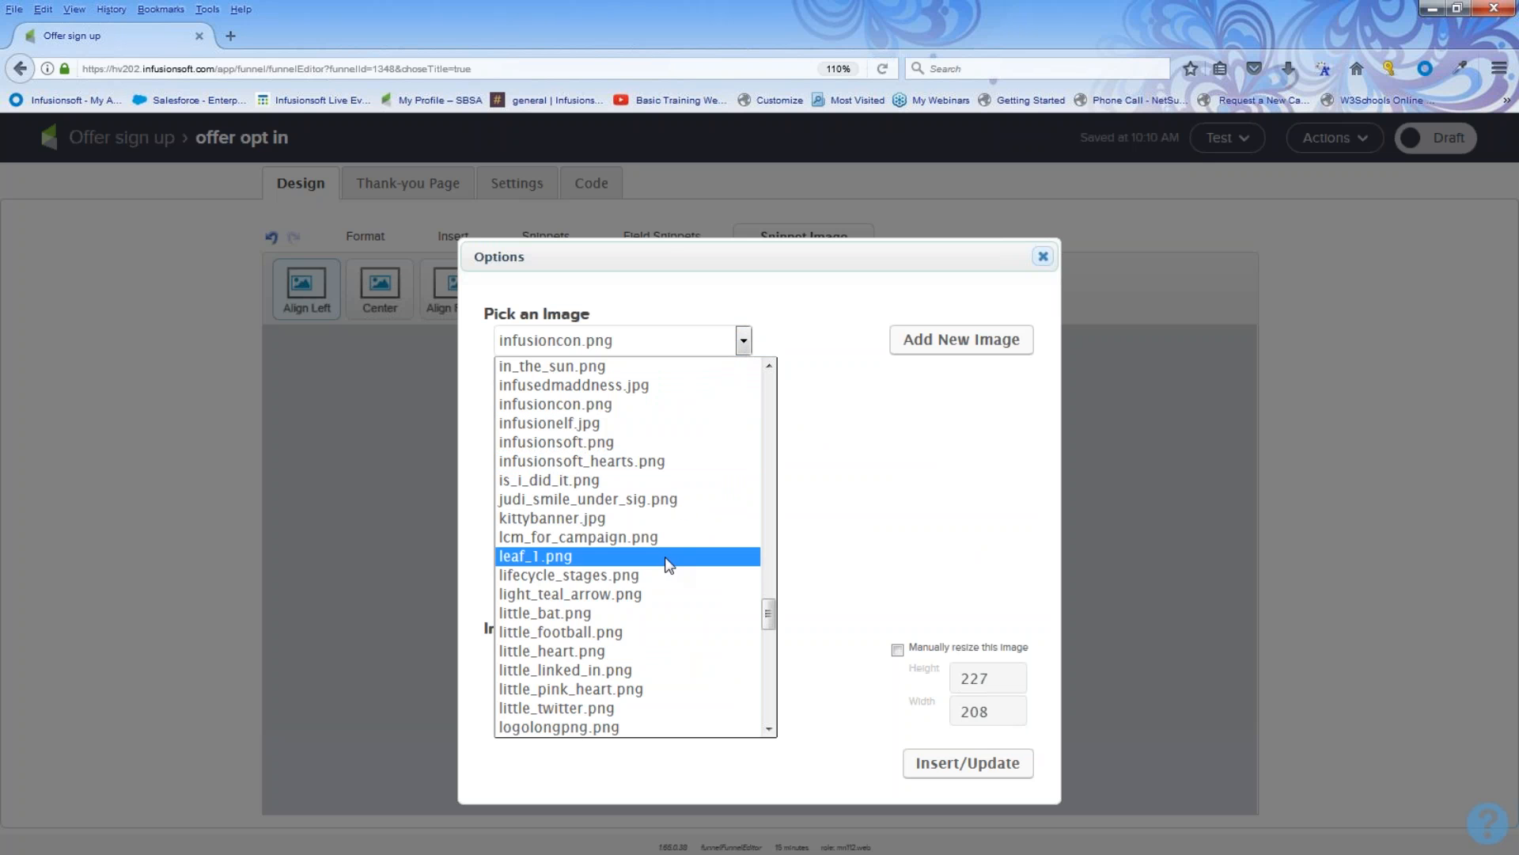
left_click(611, 461)
left_click(952, 622)
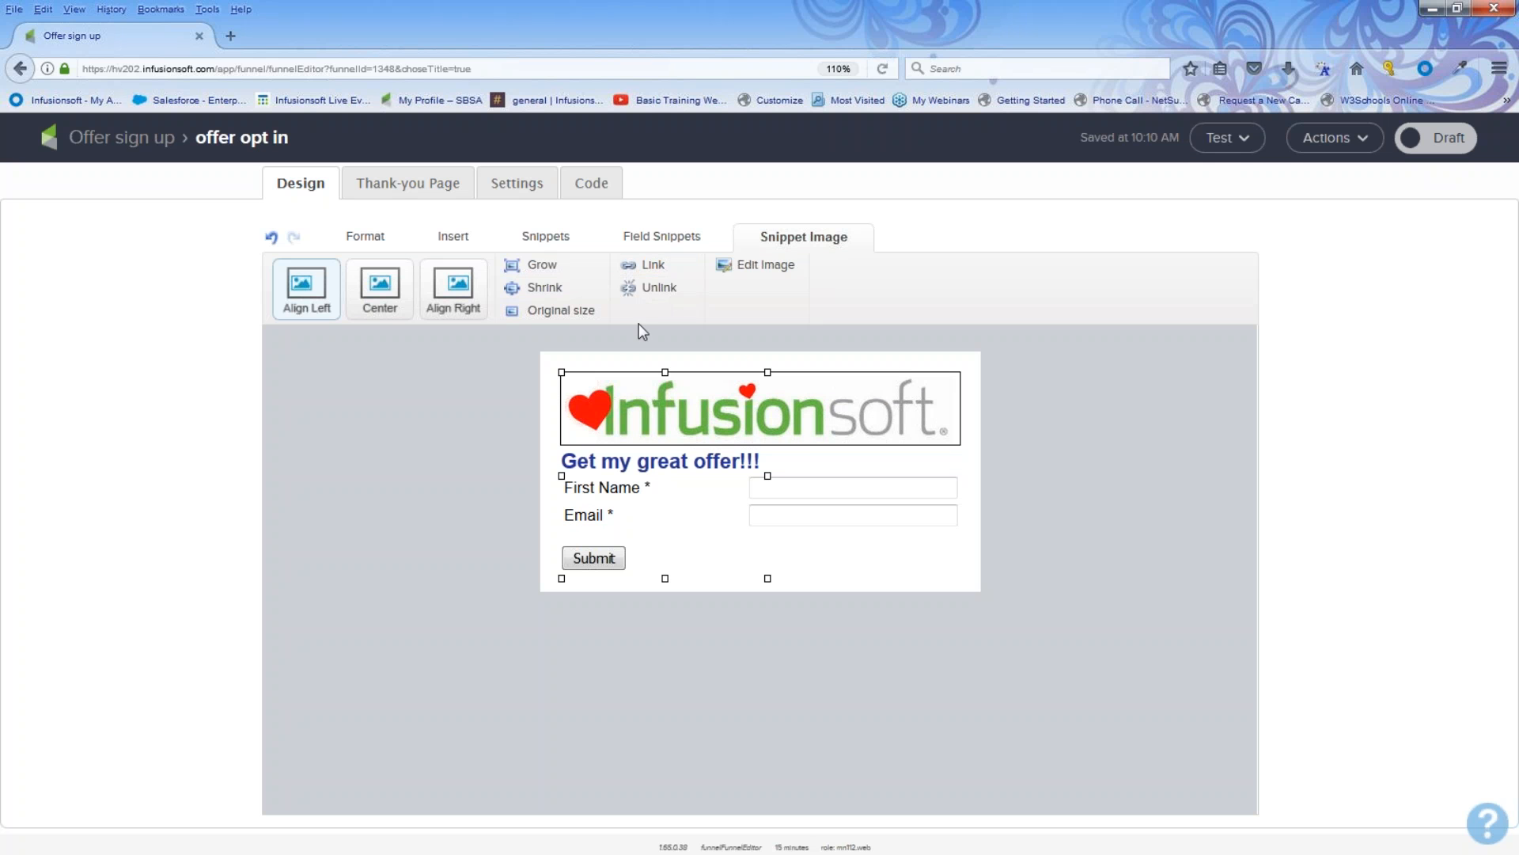
left_click(1006, 481)
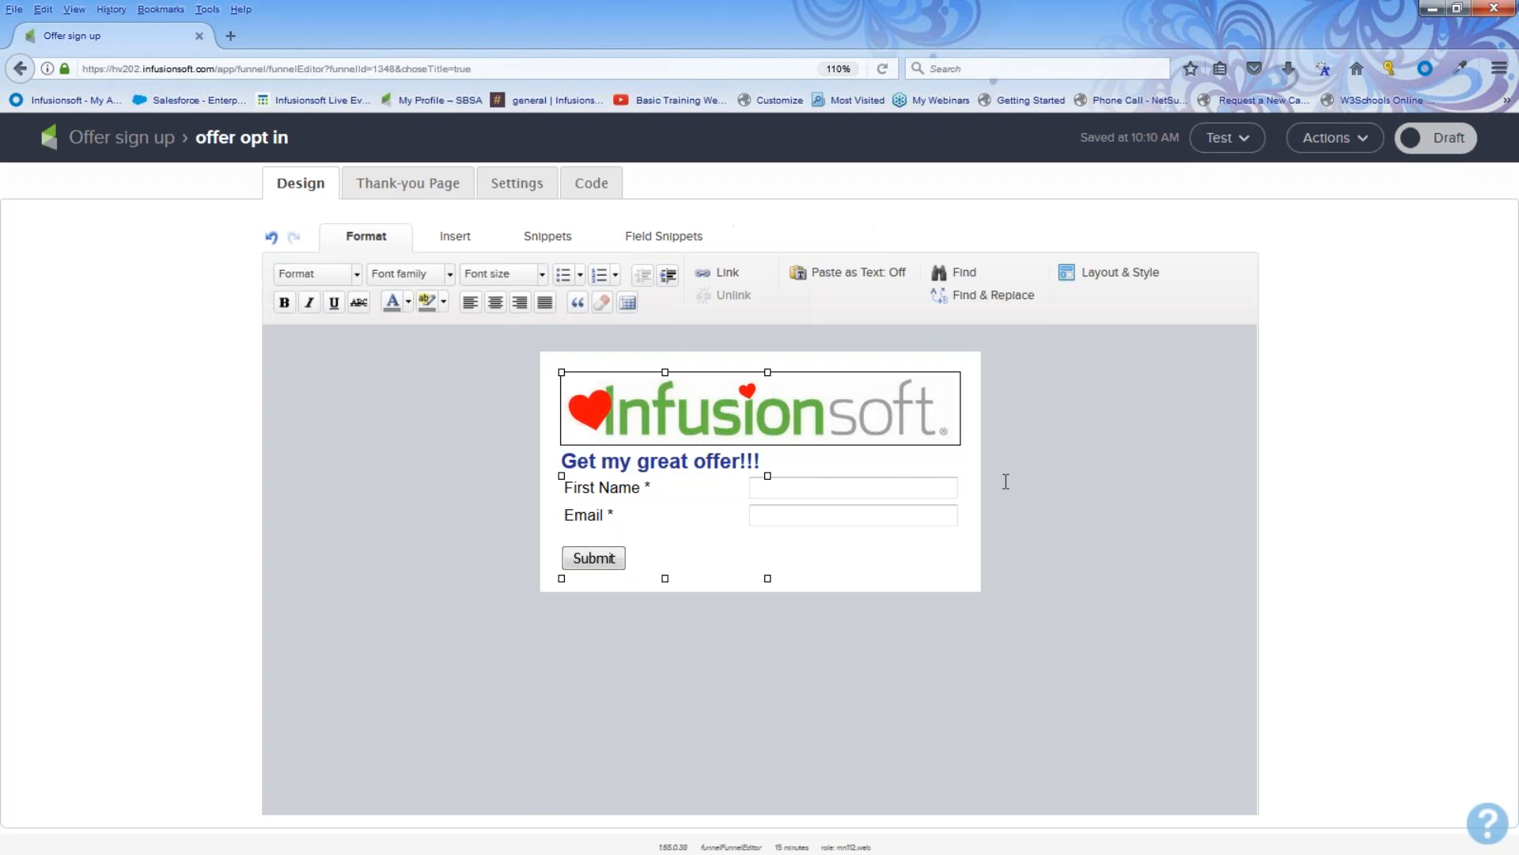
double_click(933, 471)
left_click(943, 507)
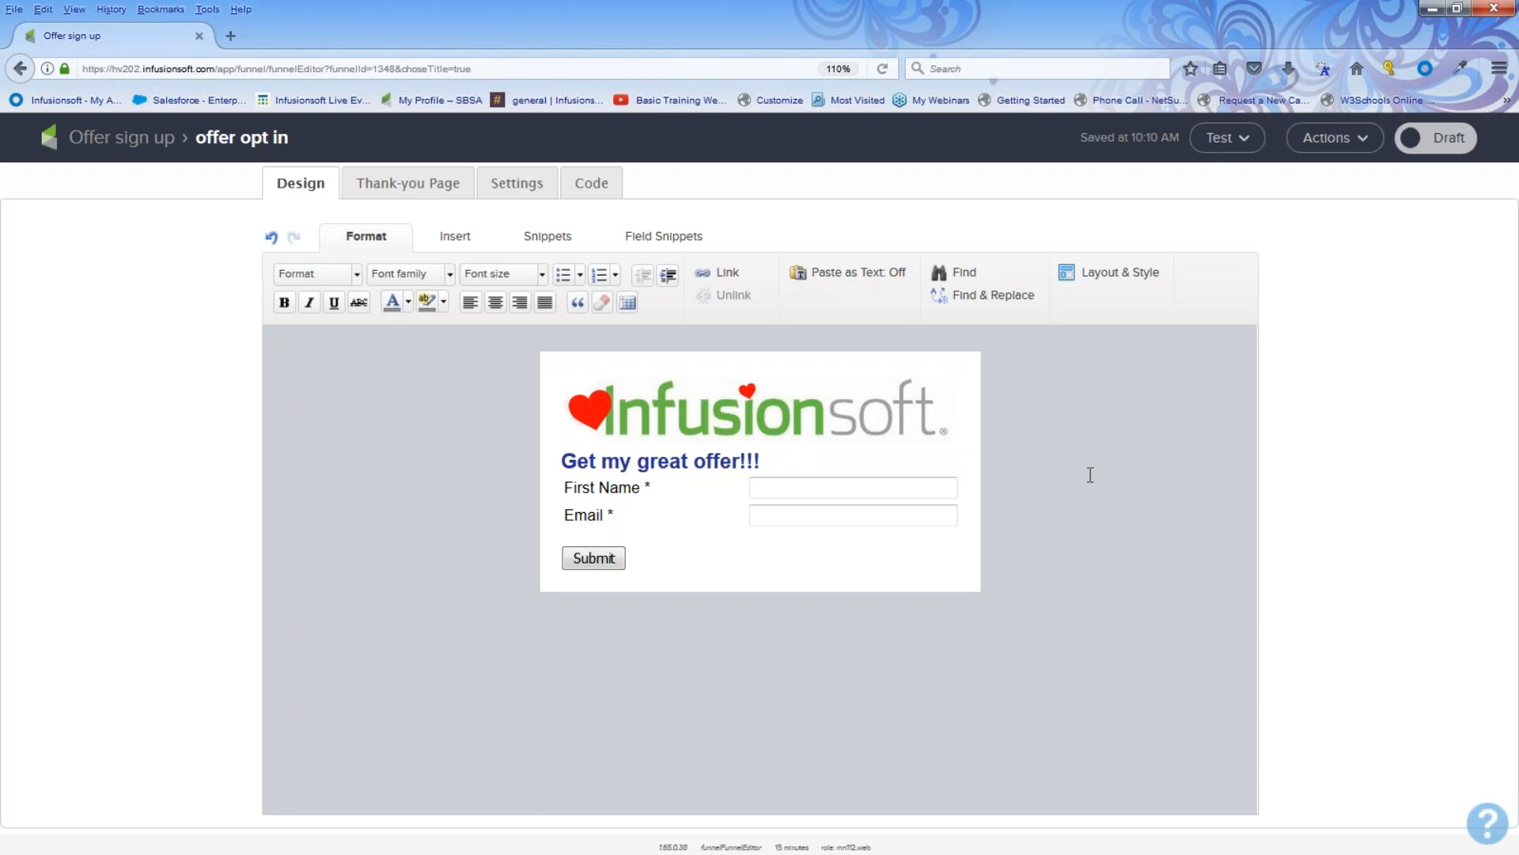
Step: Delete the image snippet from the top of the opt-in form
mouse_move(862, 402)
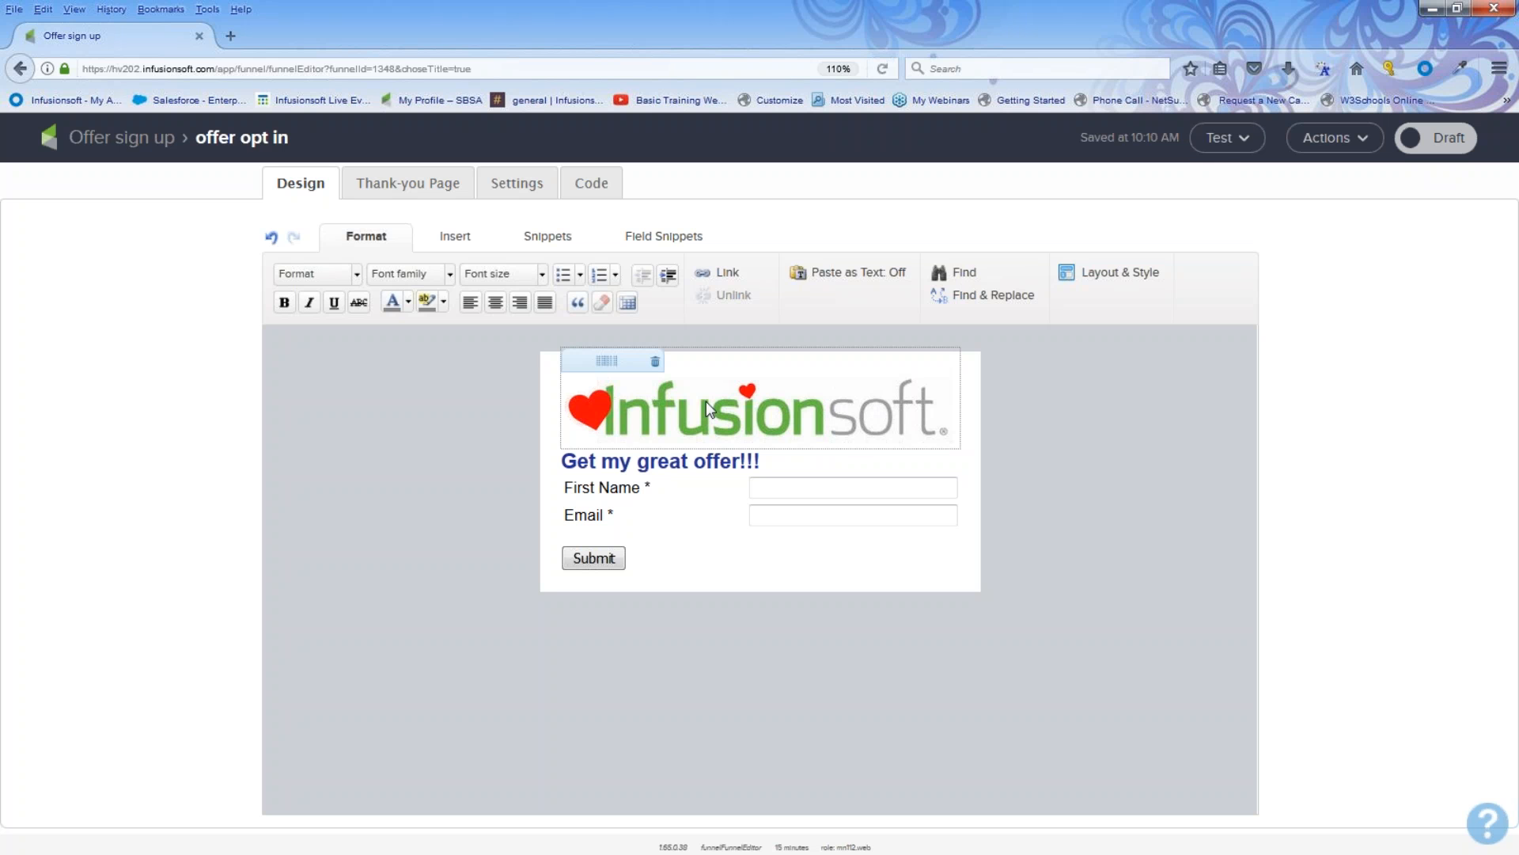
left_click(655, 364)
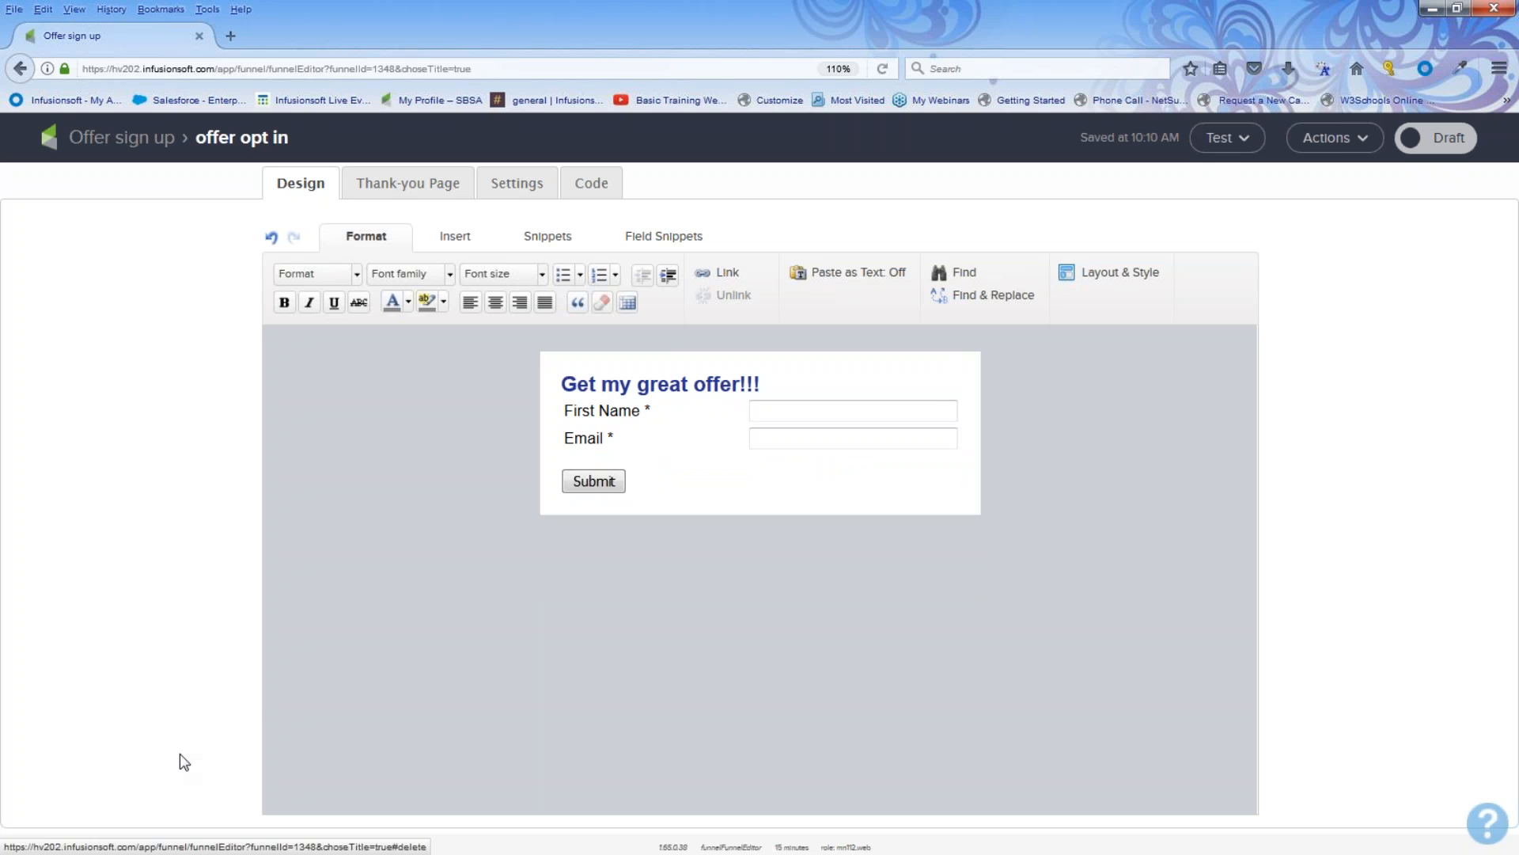
Step: Enable the Last Name field in the name field's settings and save
mouse_move(549, 437)
mouse_move(583, 406)
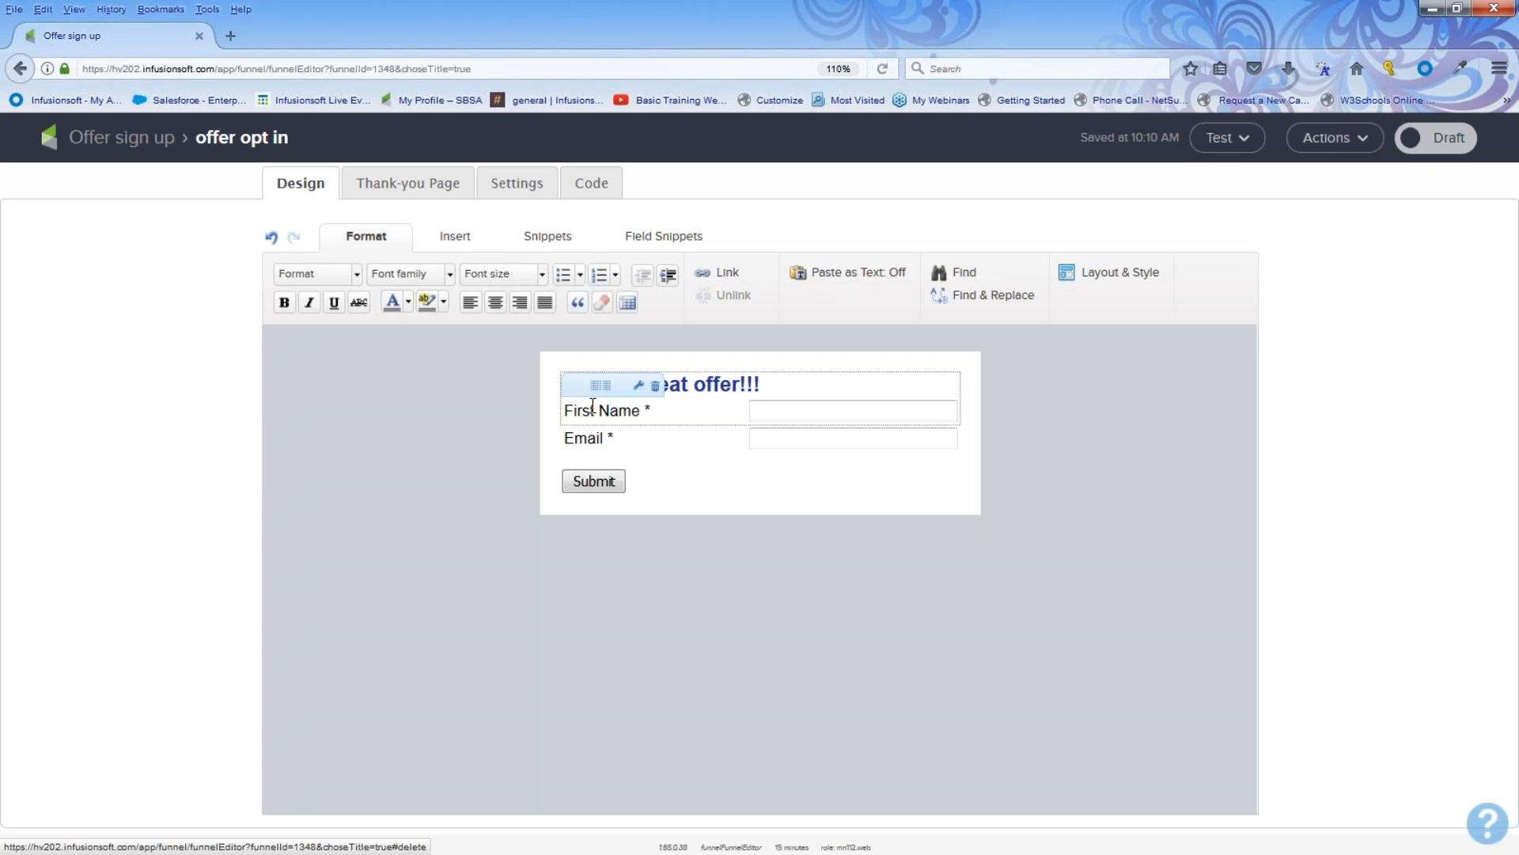
left_click(638, 385)
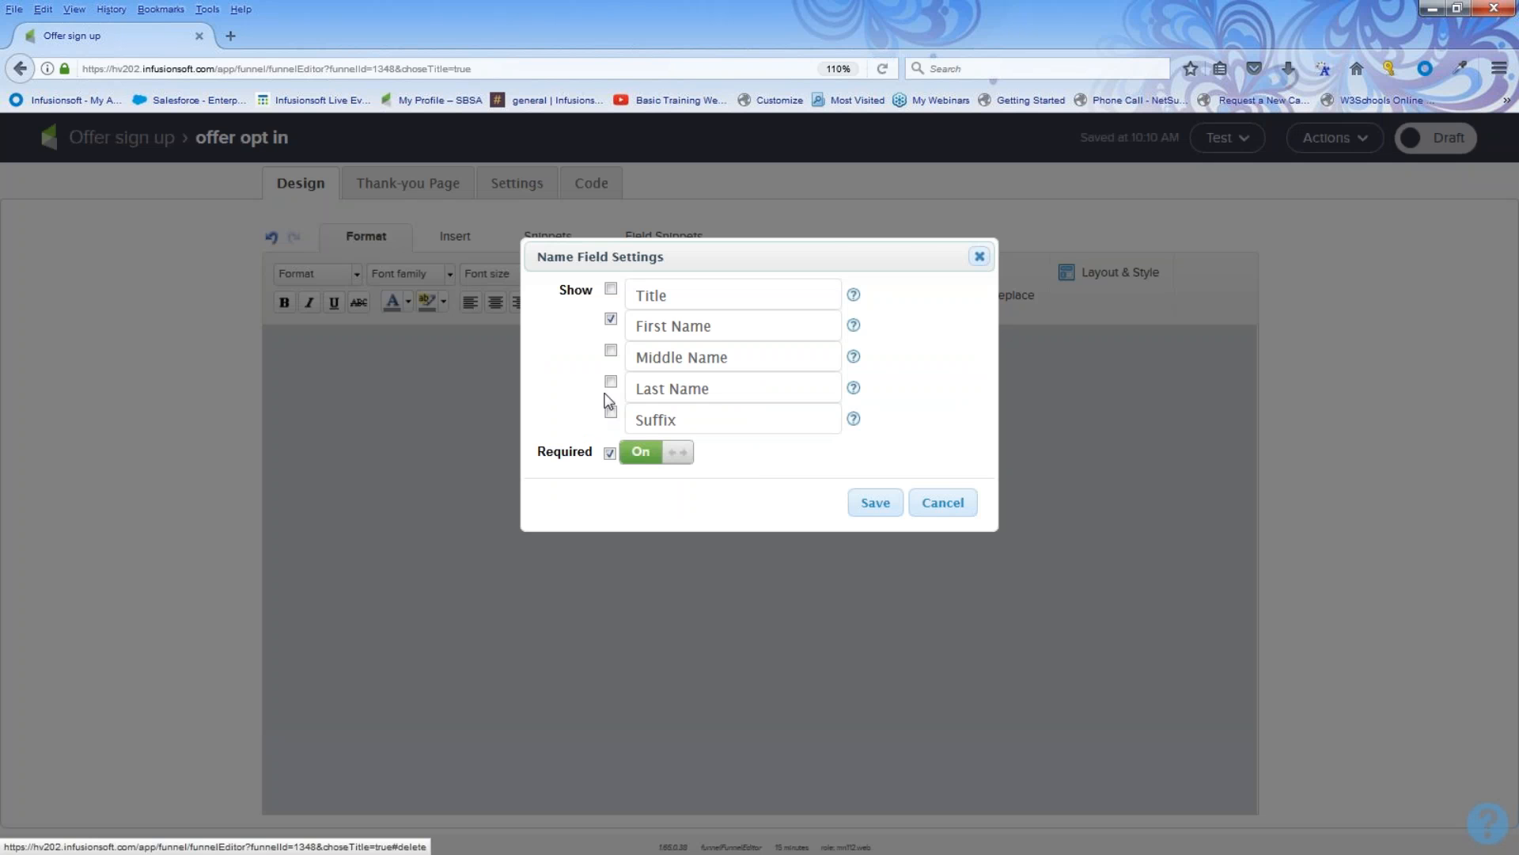
left_click(865, 504)
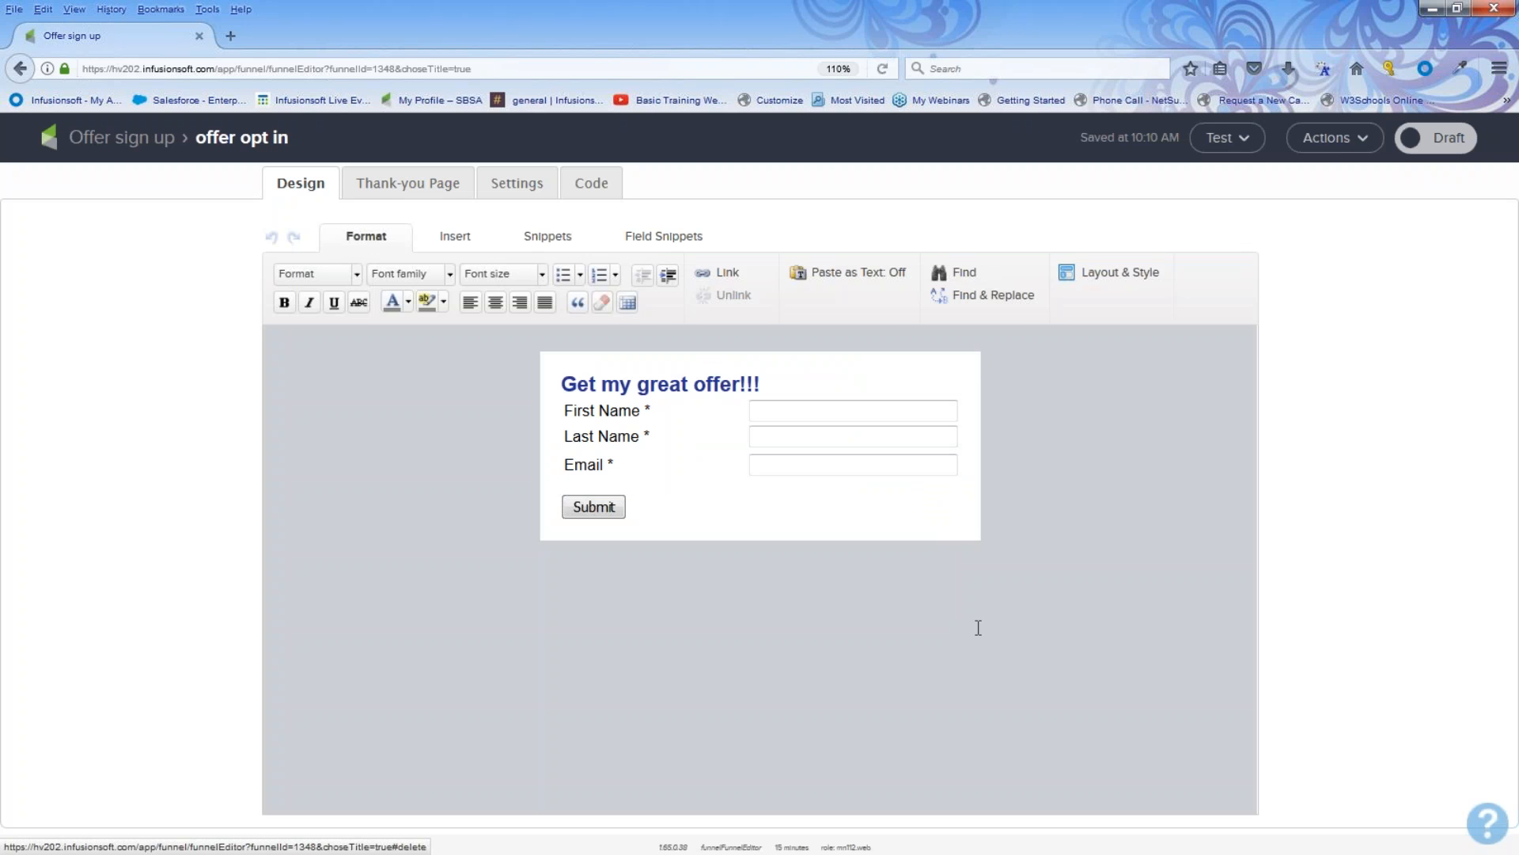
Step: Change the submit button's label to Get offer now!!!
mouse_move(647, 481)
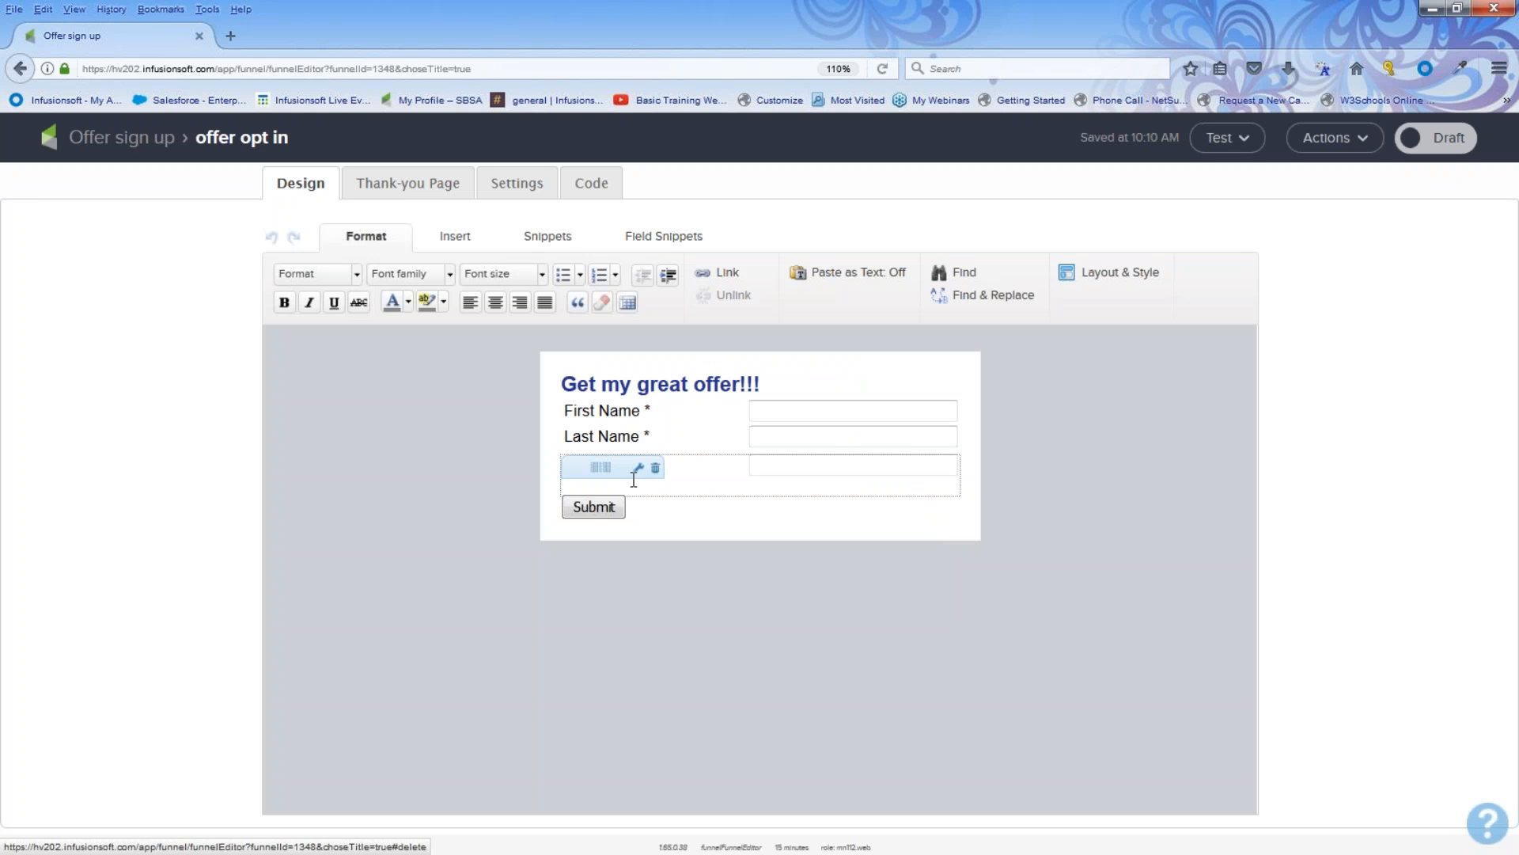
left_click(544, 244)
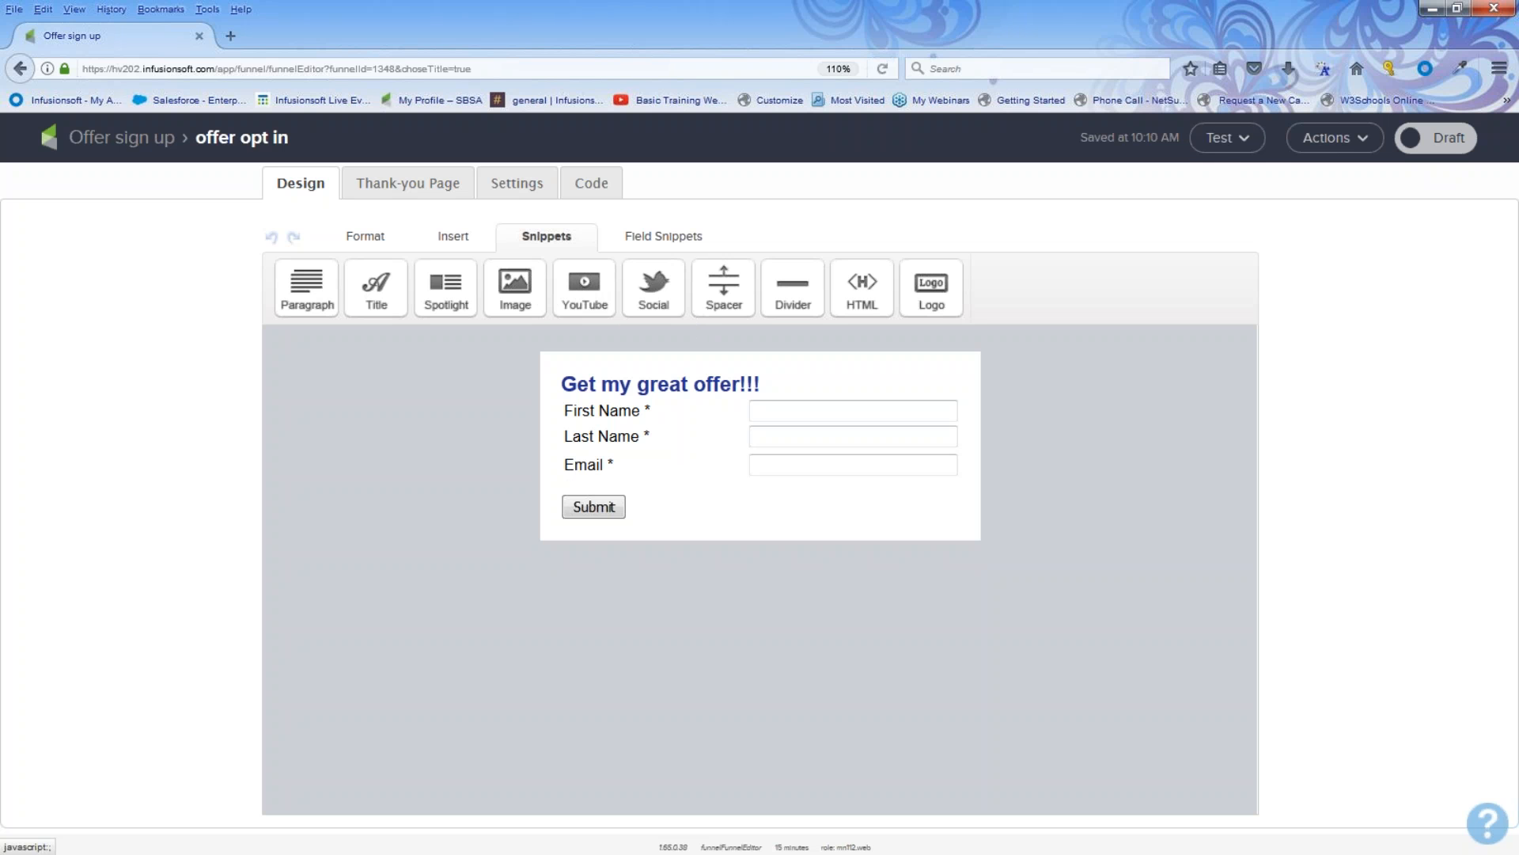
double_click(597, 507)
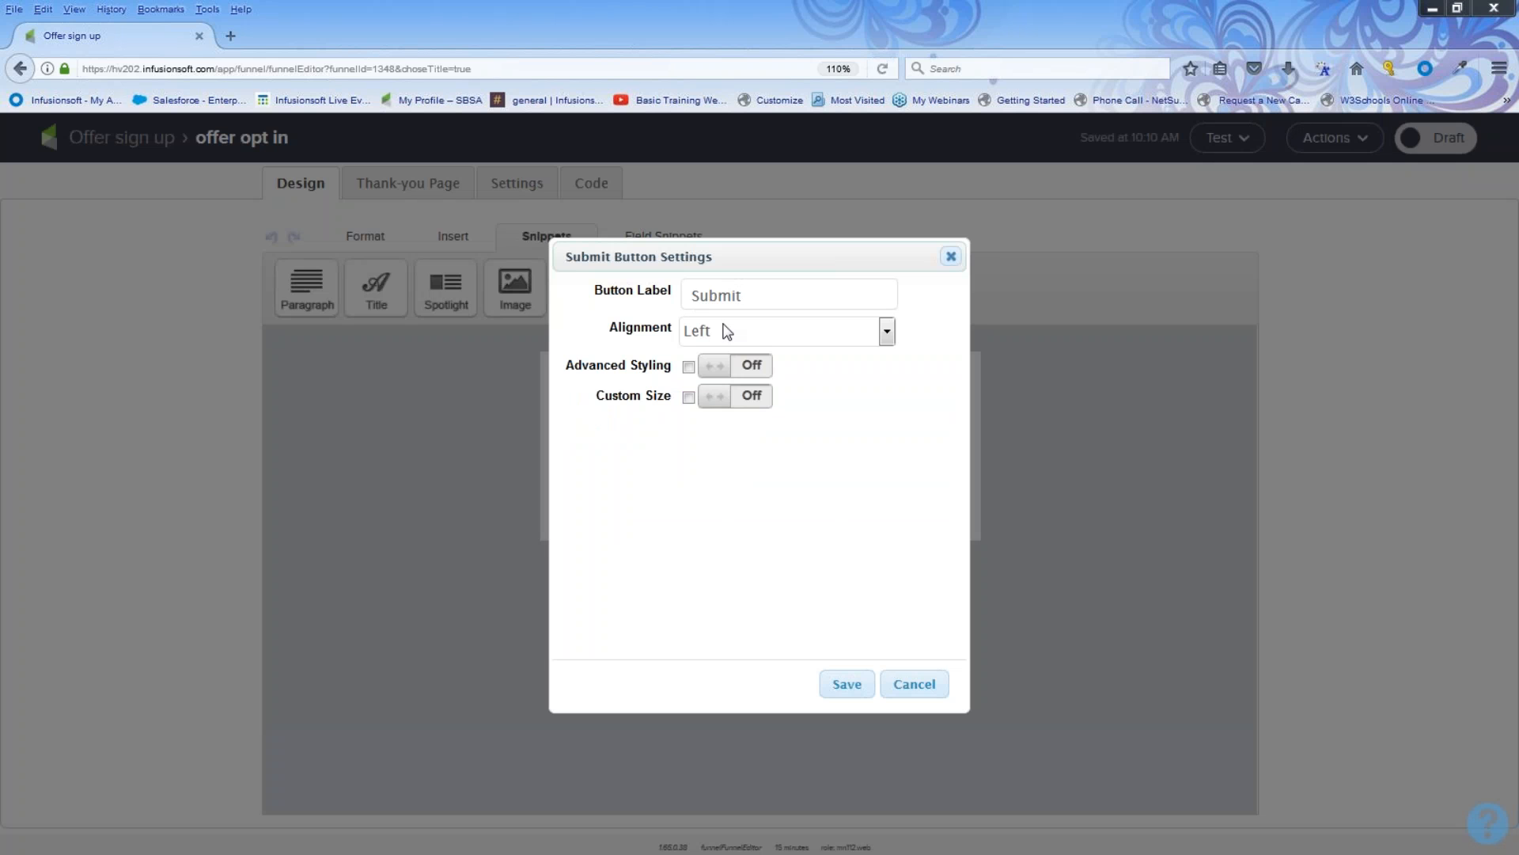
left_click_drag(757, 293, 675, 295)
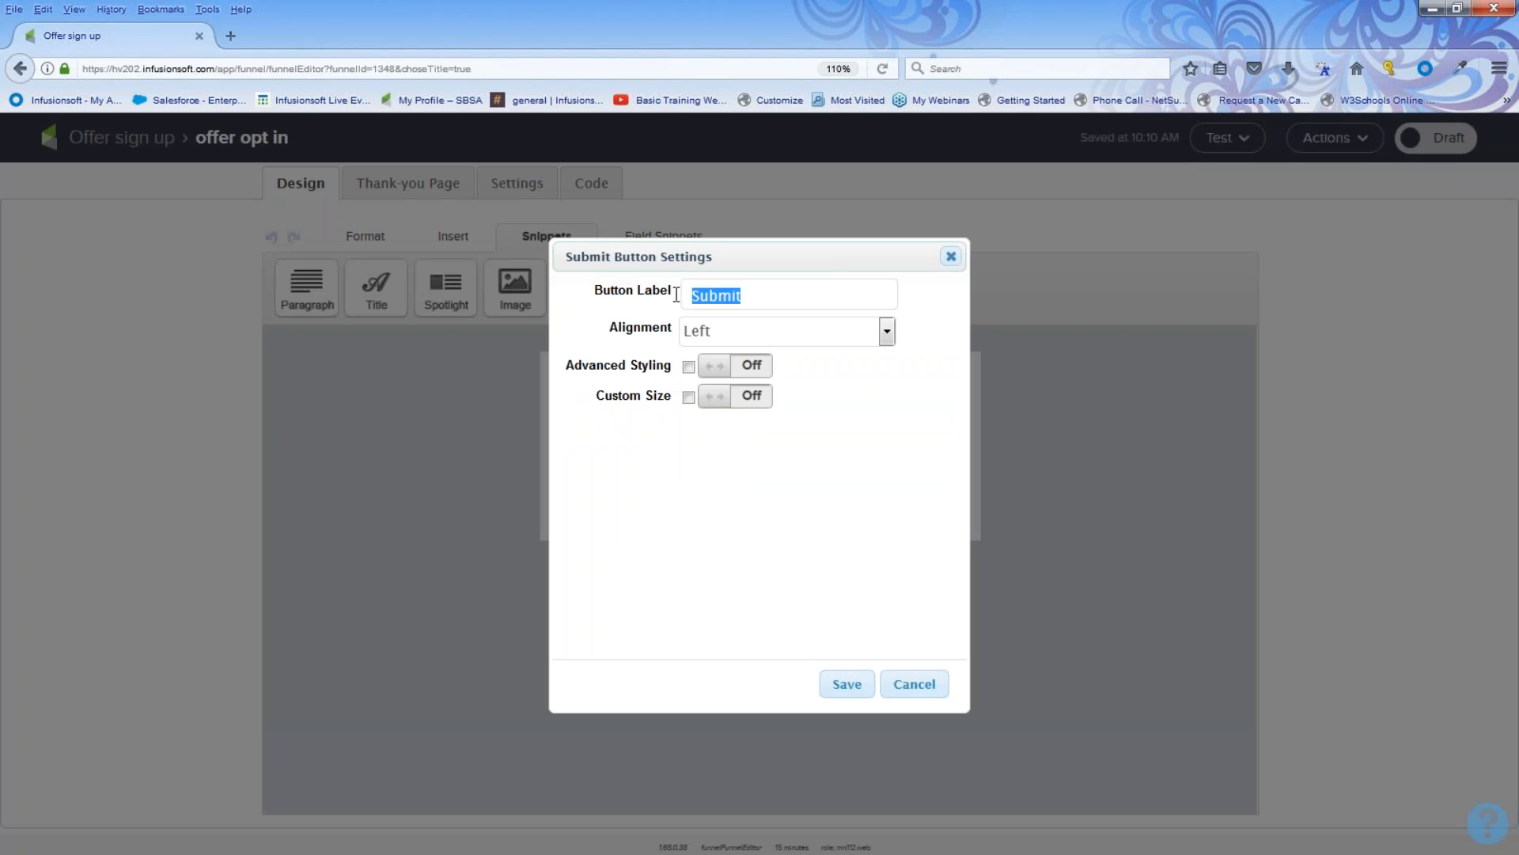
type("Get offer now")
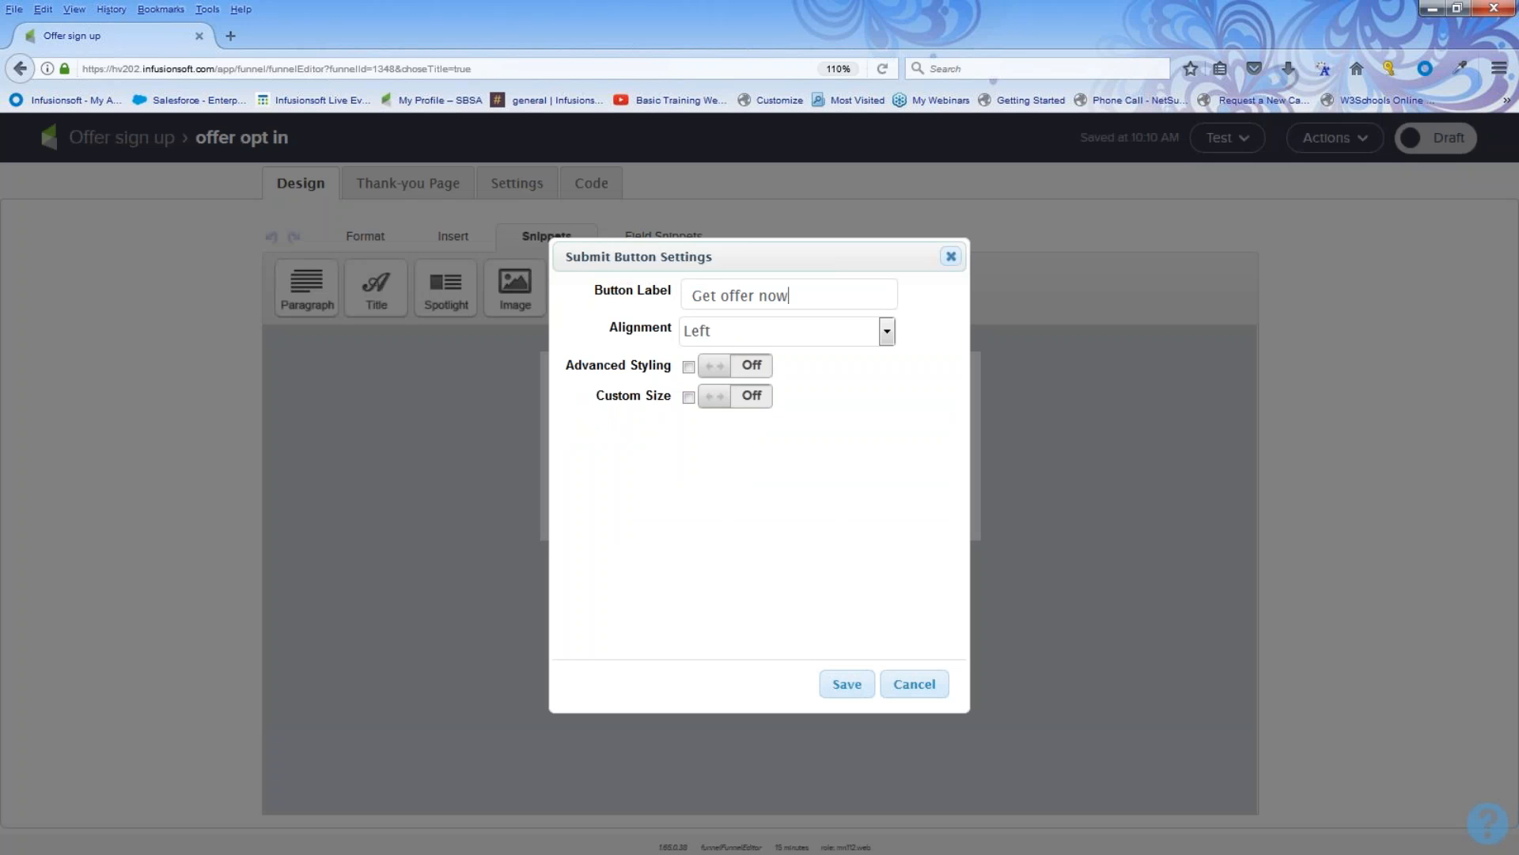
type("!!!")
Step: Turn on advanced styling with a light blue background colour and enable custom size for the button, then save
left_click(706, 333)
left_click(707, 333)
left_click(722, 366)
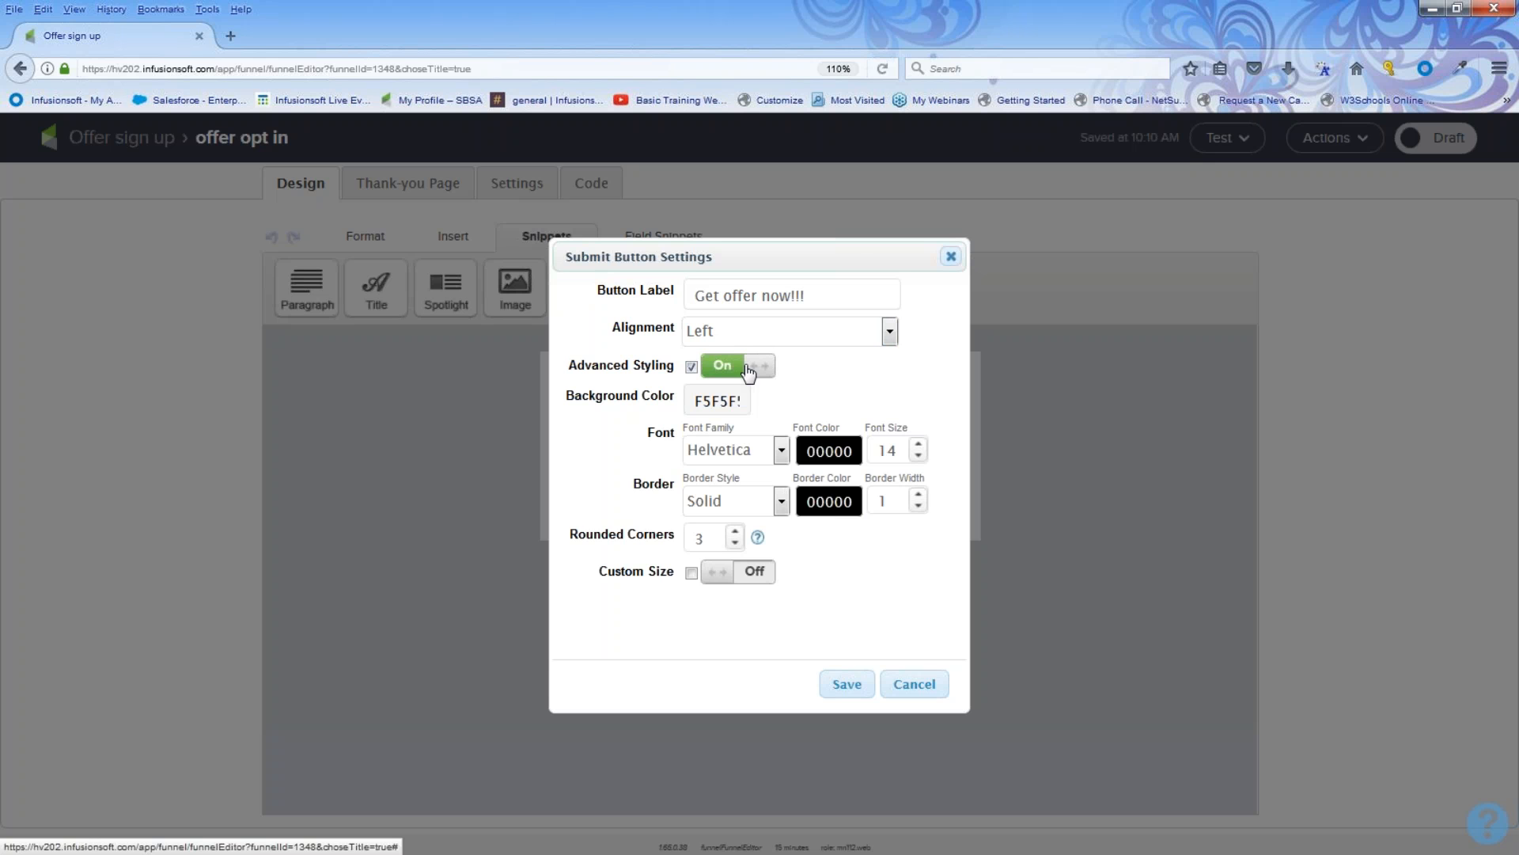
left_click(735, 402)
left_click(740, 431)
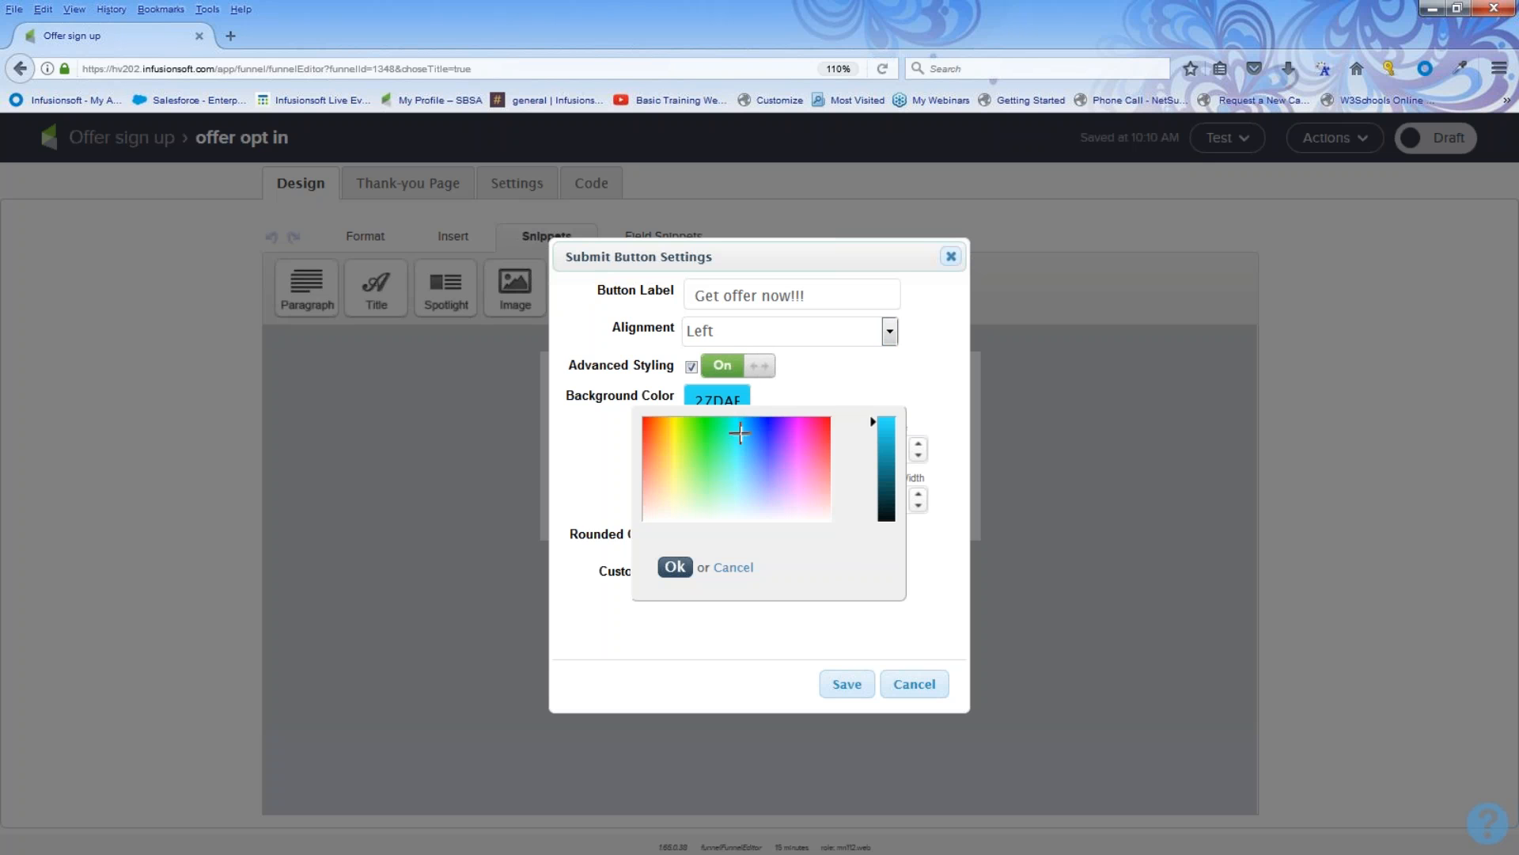
left_click(673, 567)
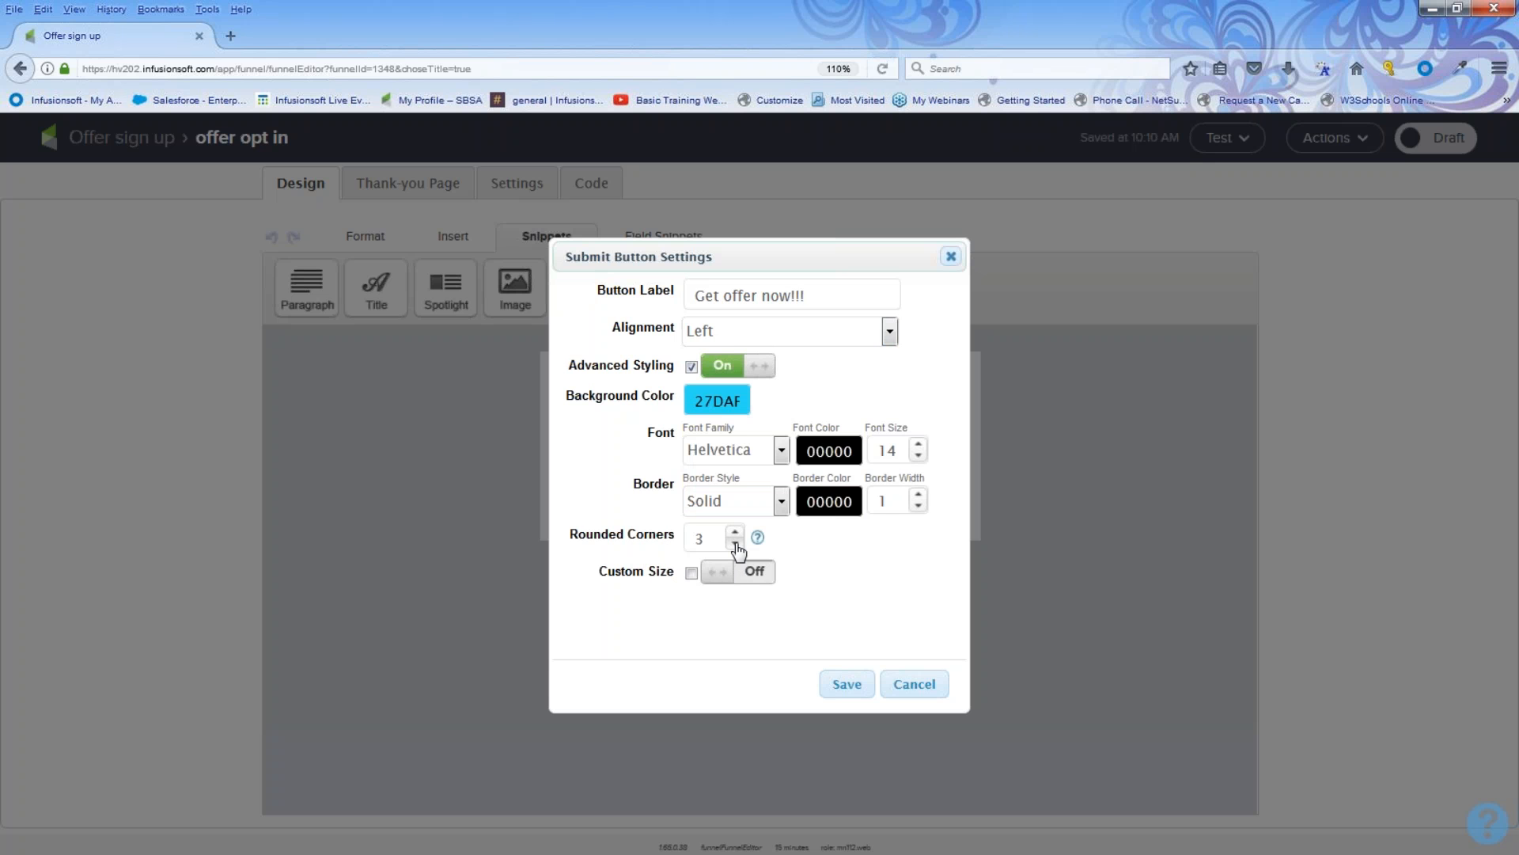
left_click(756, 573)
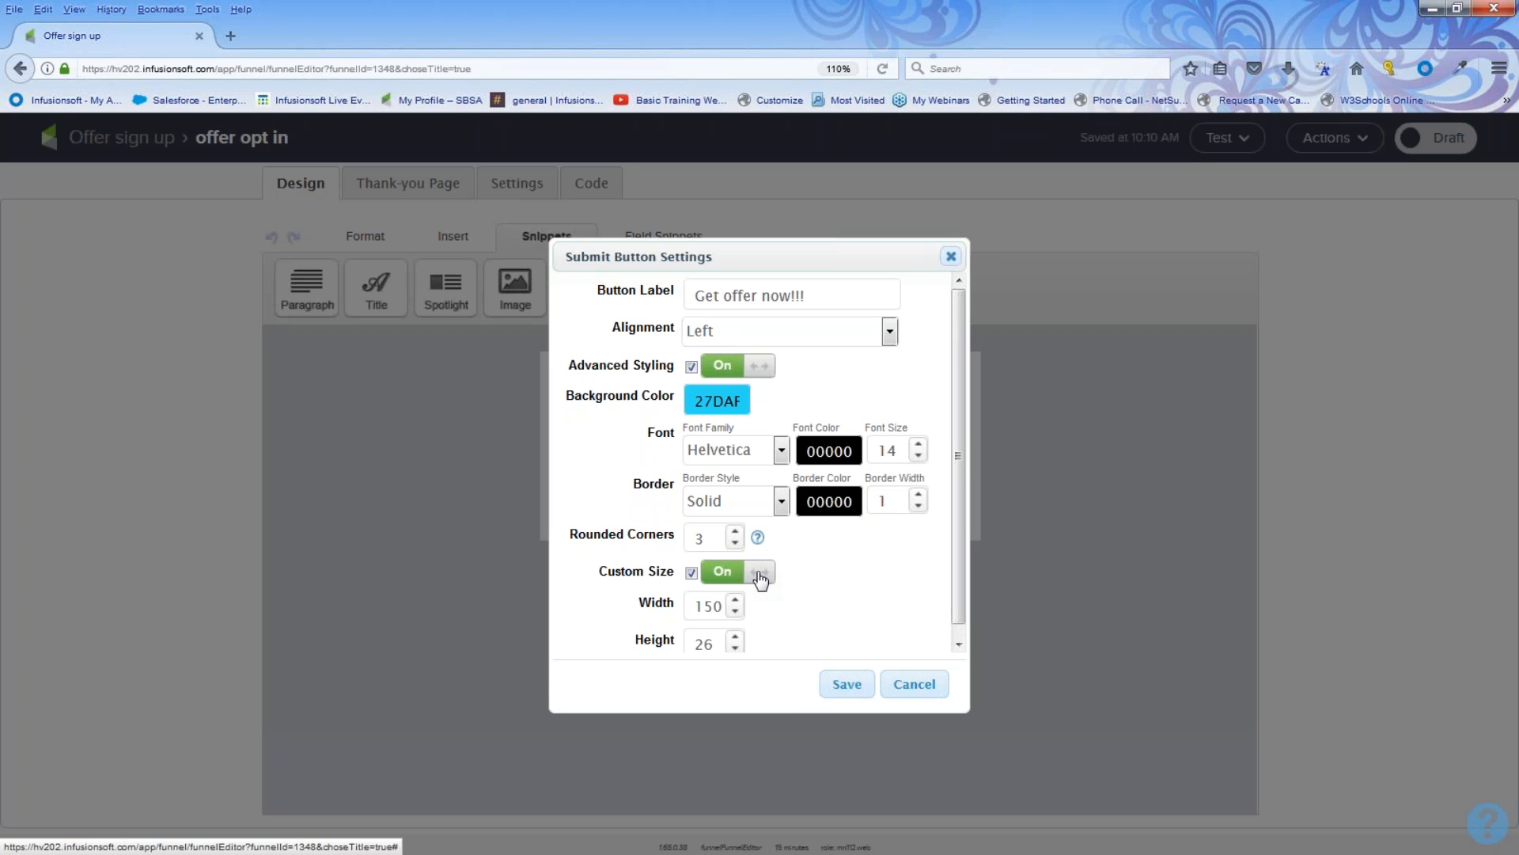
left_click(851, 688)
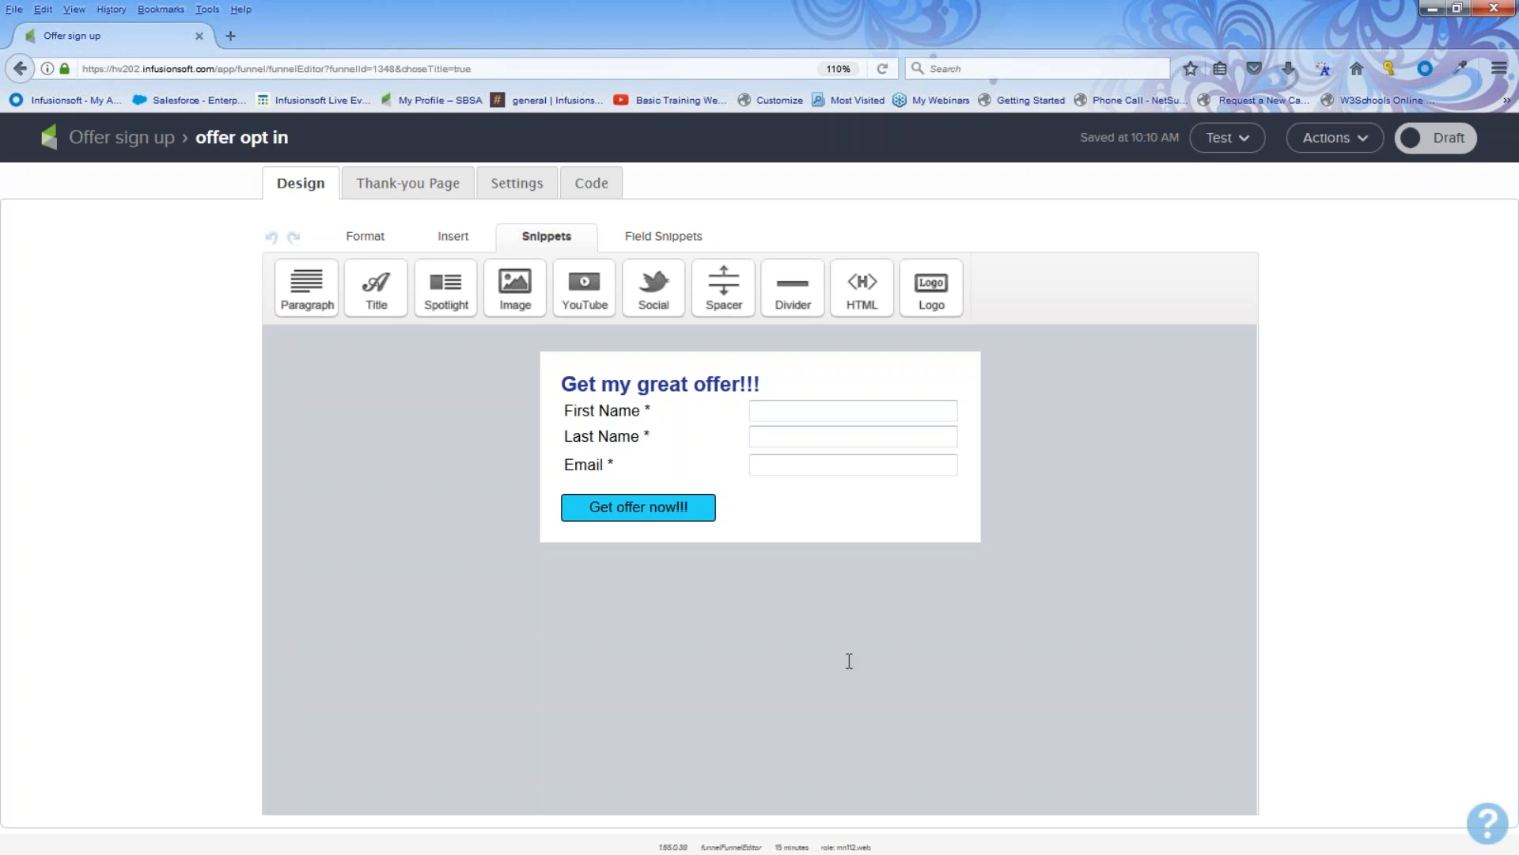
Step: Switch the web form from Draft to Ready
left_click(668, 236)
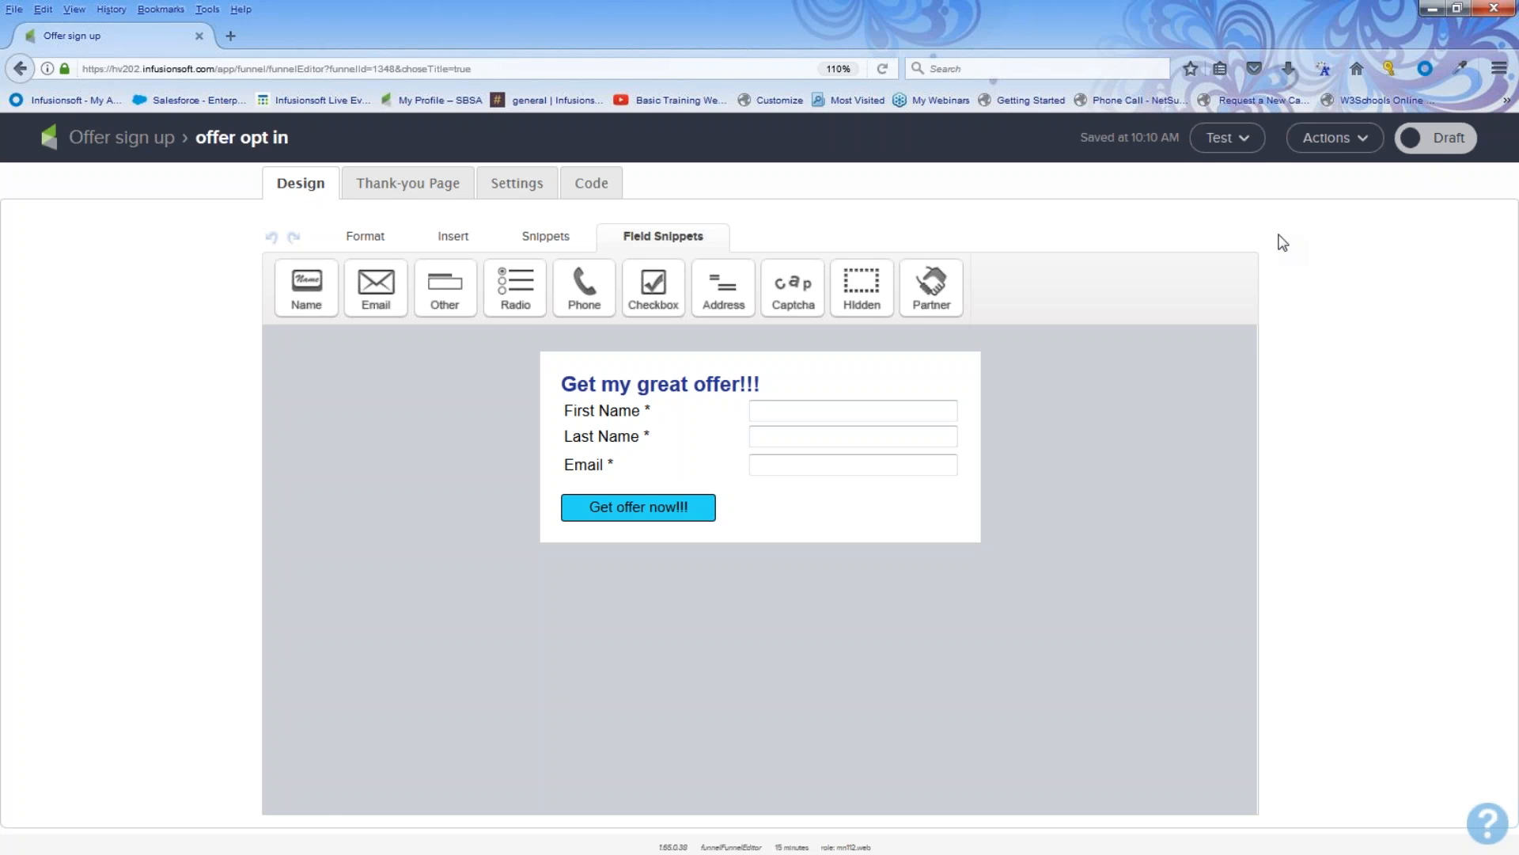
left_click(1450, 141)
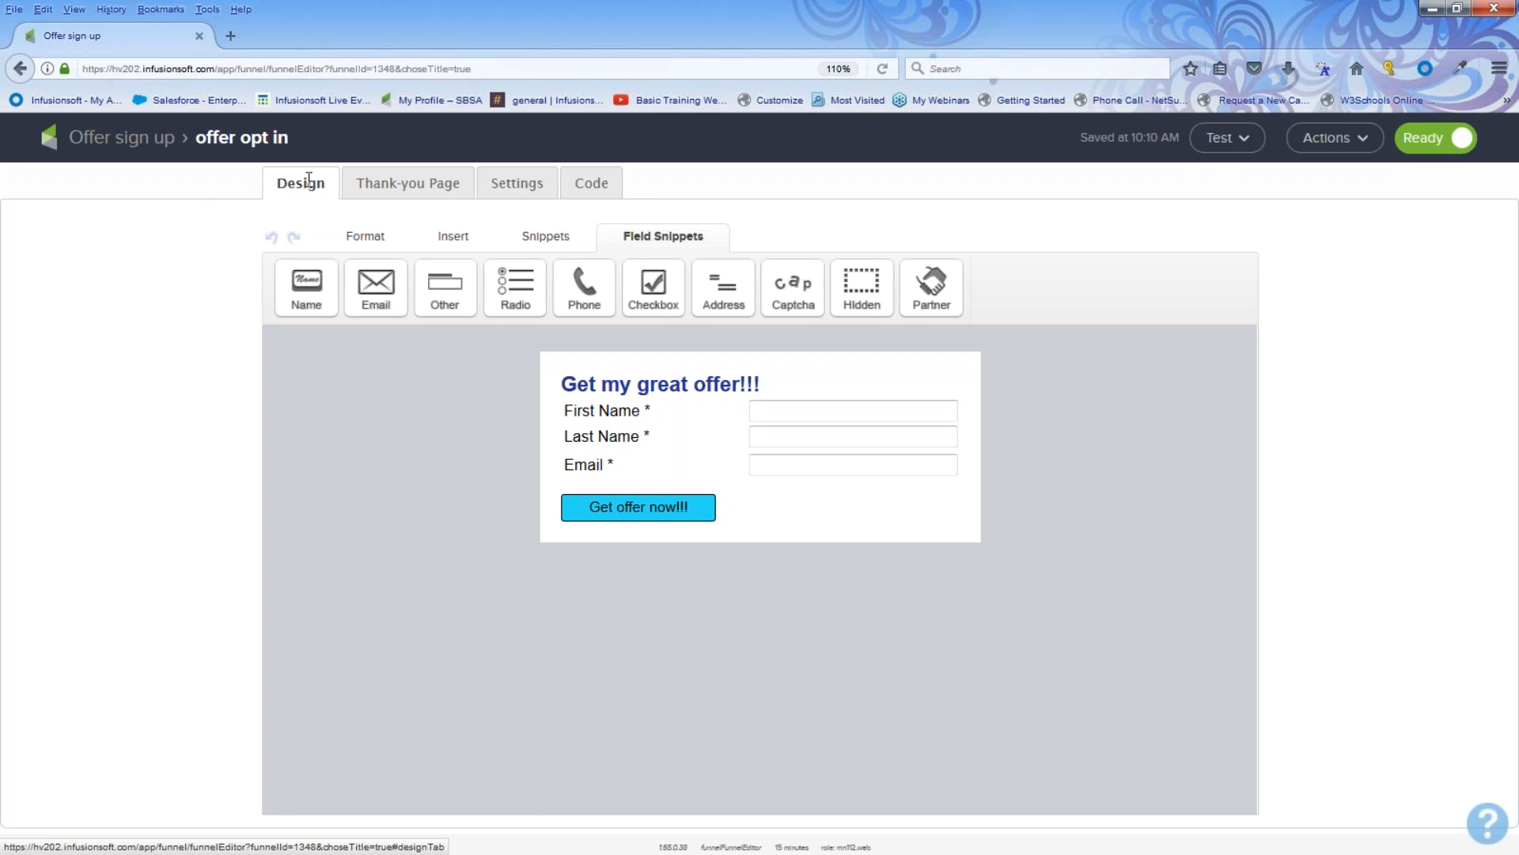
Step: On the thank-you page, replace the header logo image with infusionsoft_hearts.png
left_click(408, 183)
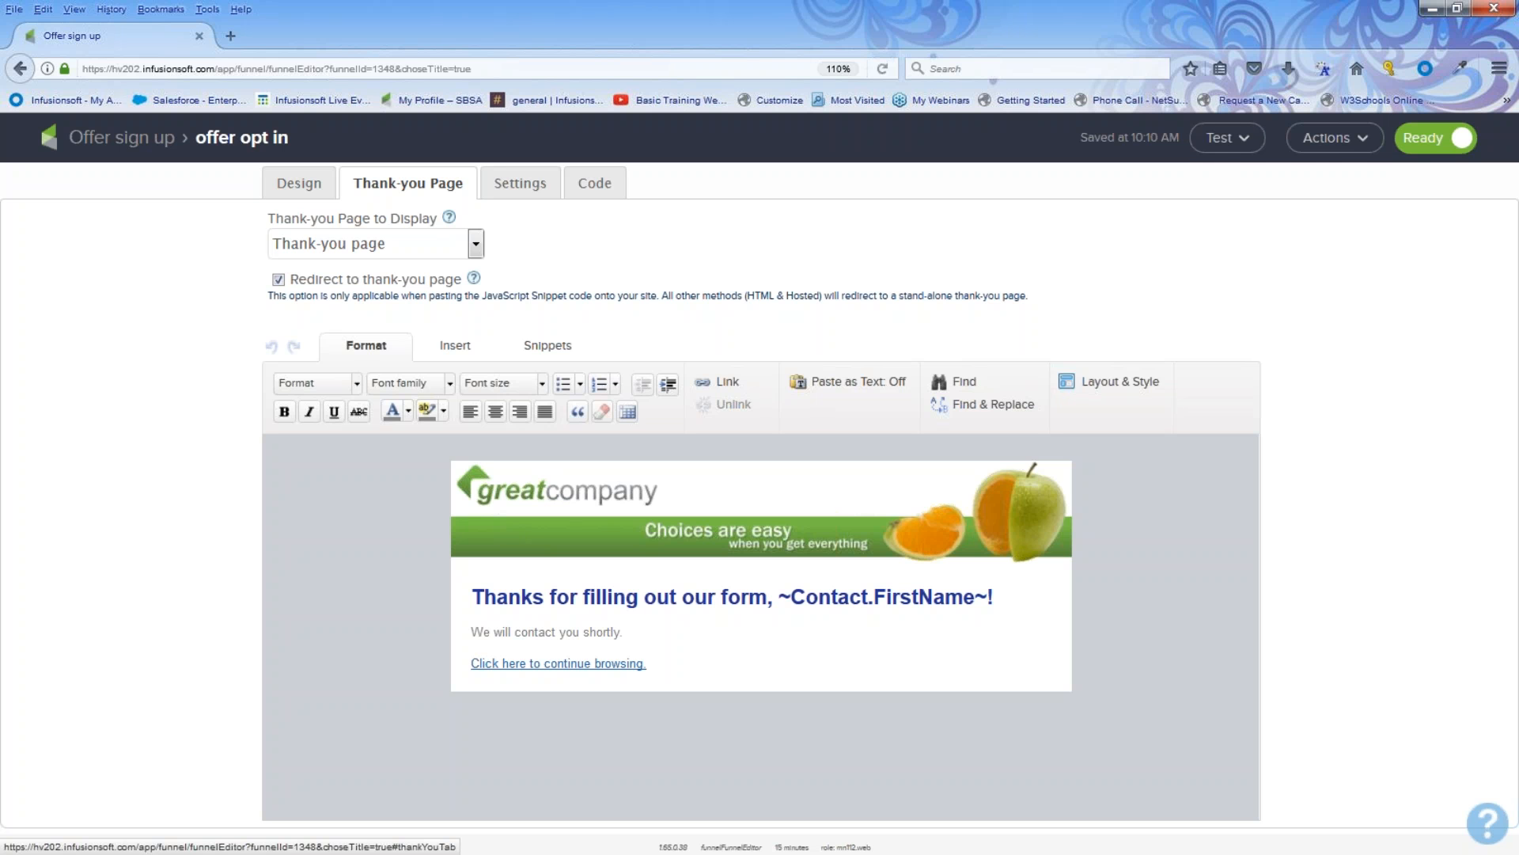
left_click(475, 244)
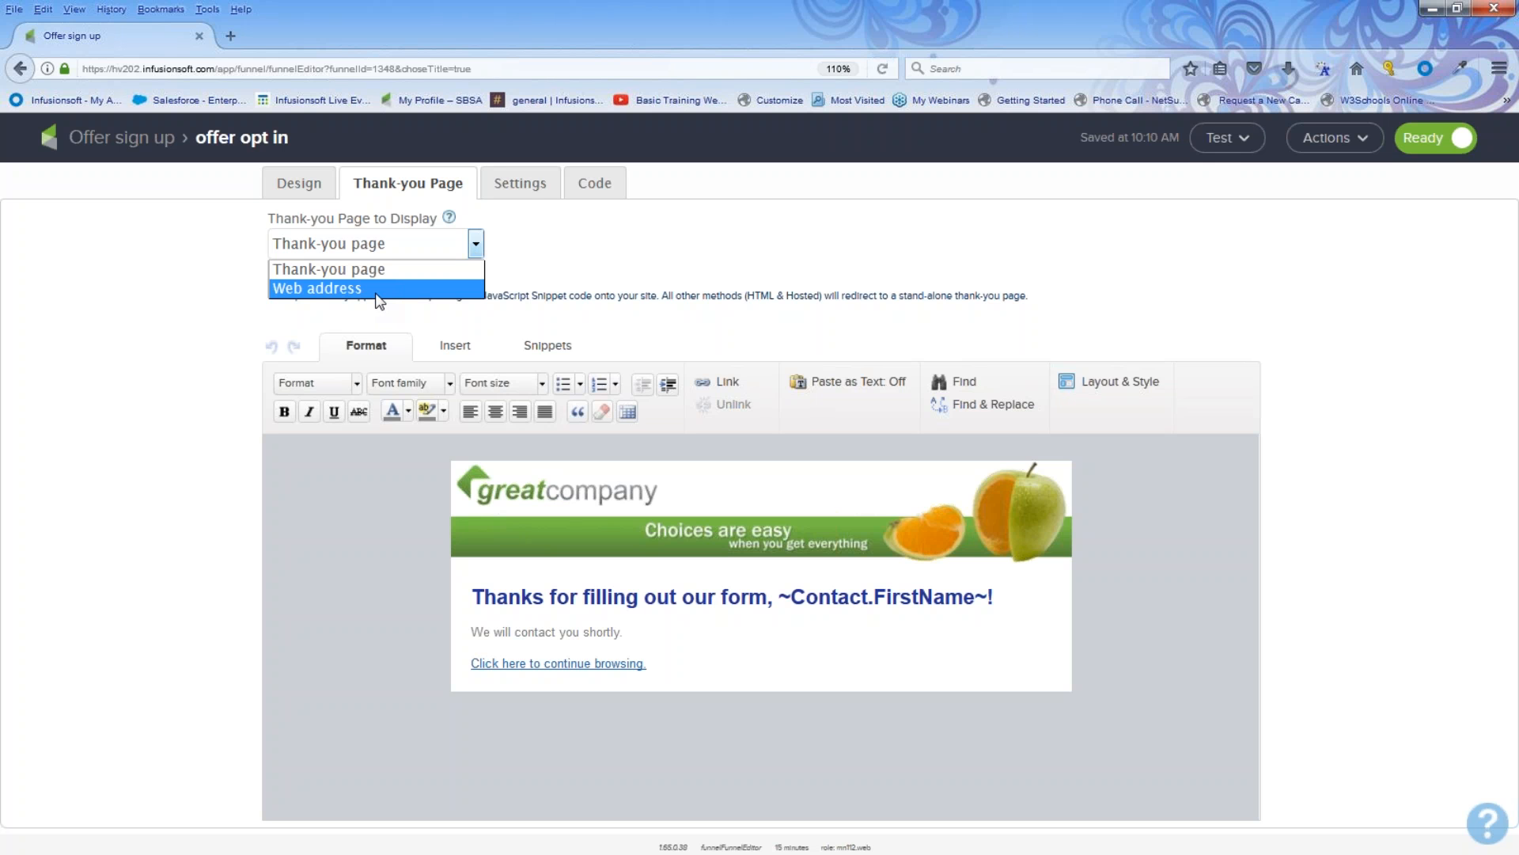
left_click(617, 240)
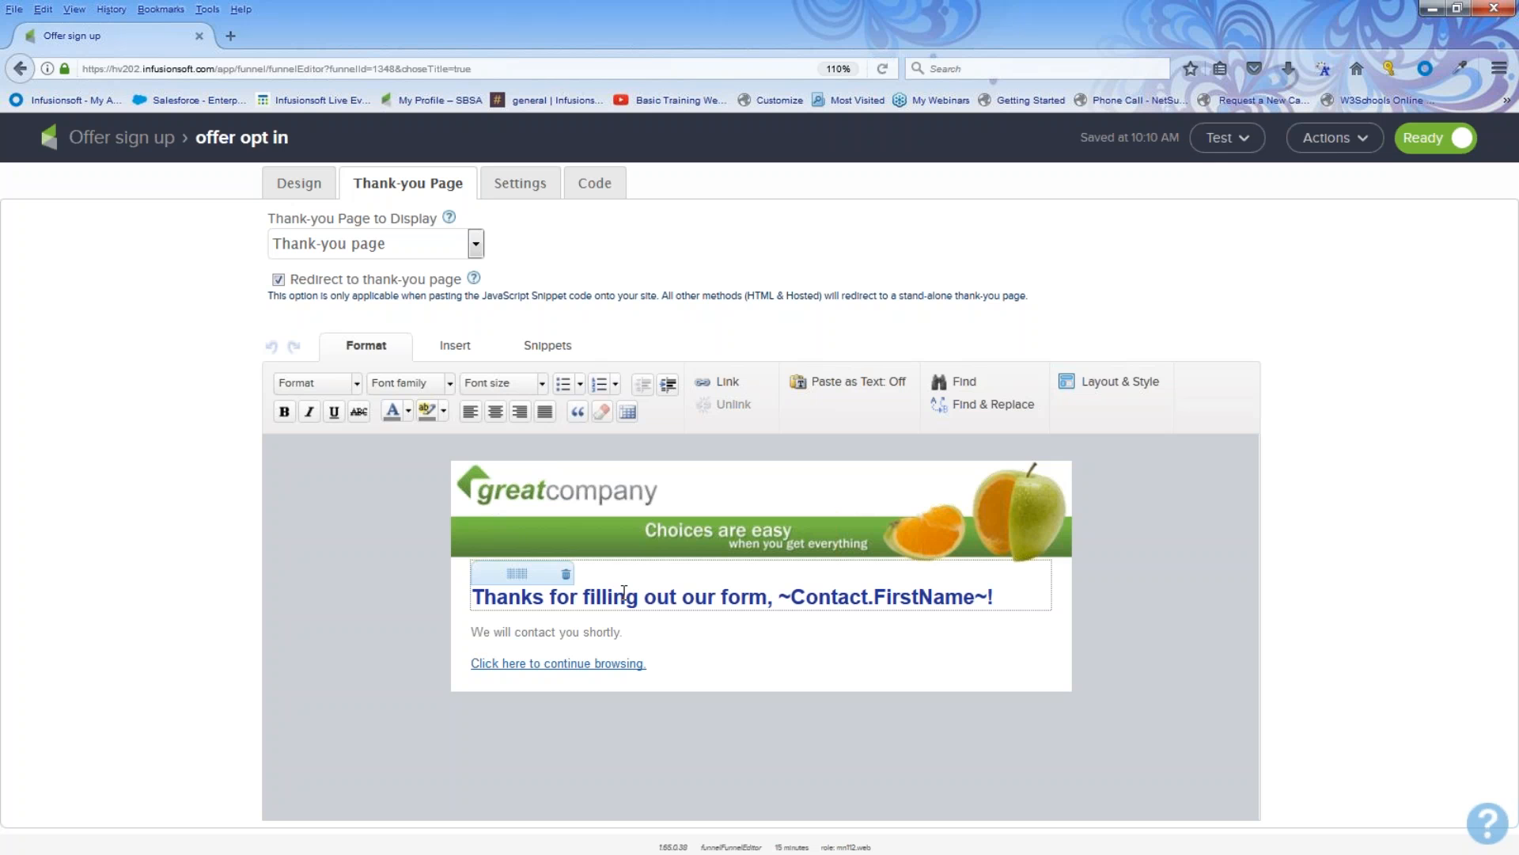
left_click(625, 501)
double_click(625, 502)
left_click(743, 340)
scroll(669, 442, "down", 20)
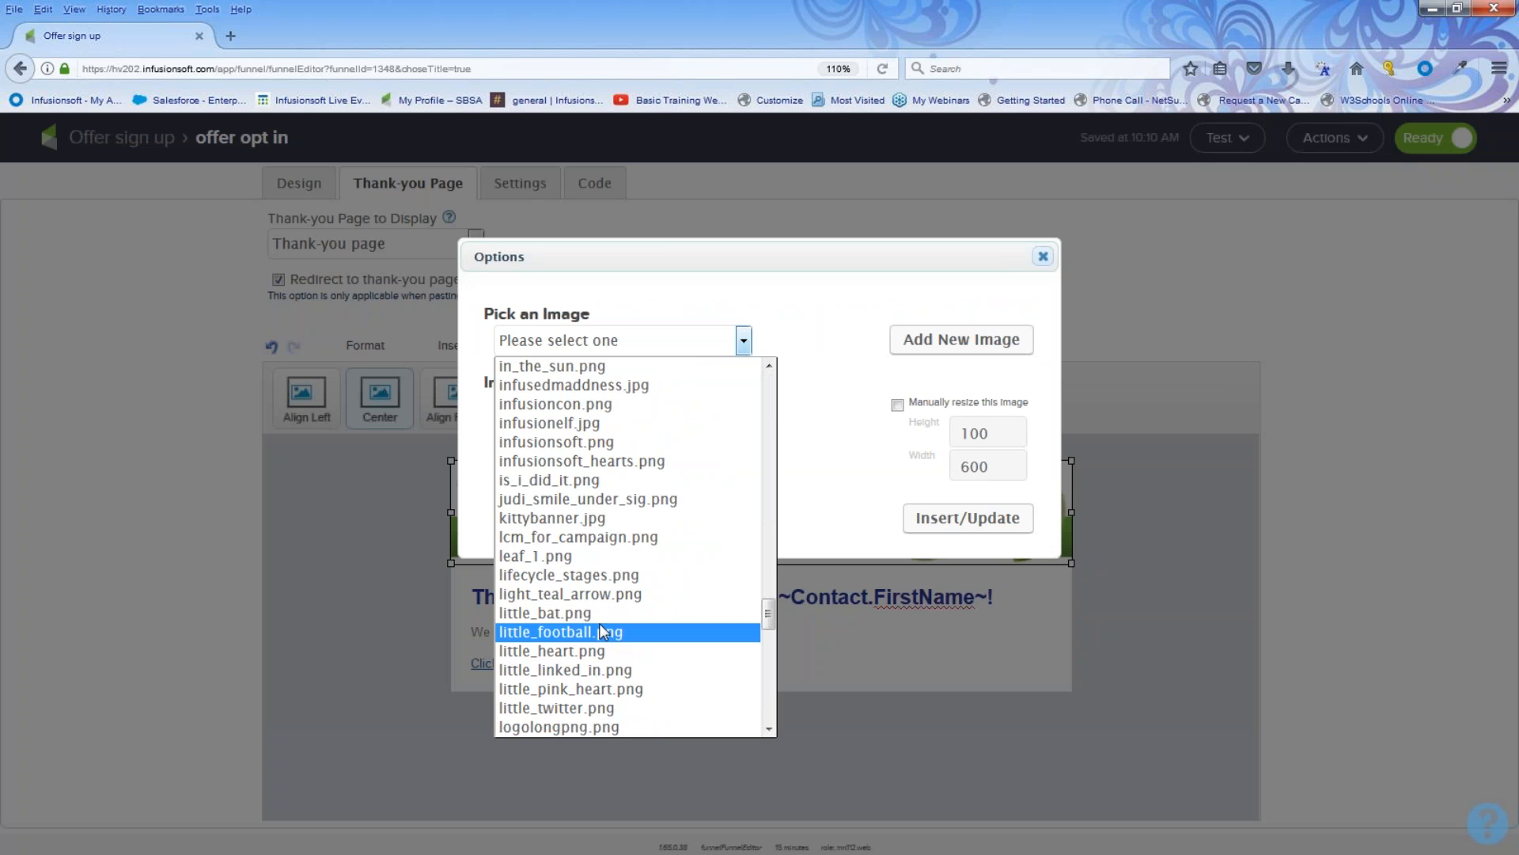
left_click(568, 462)
left_click(967, 622)
left_click(1024, 653)
left_click(548, 630)
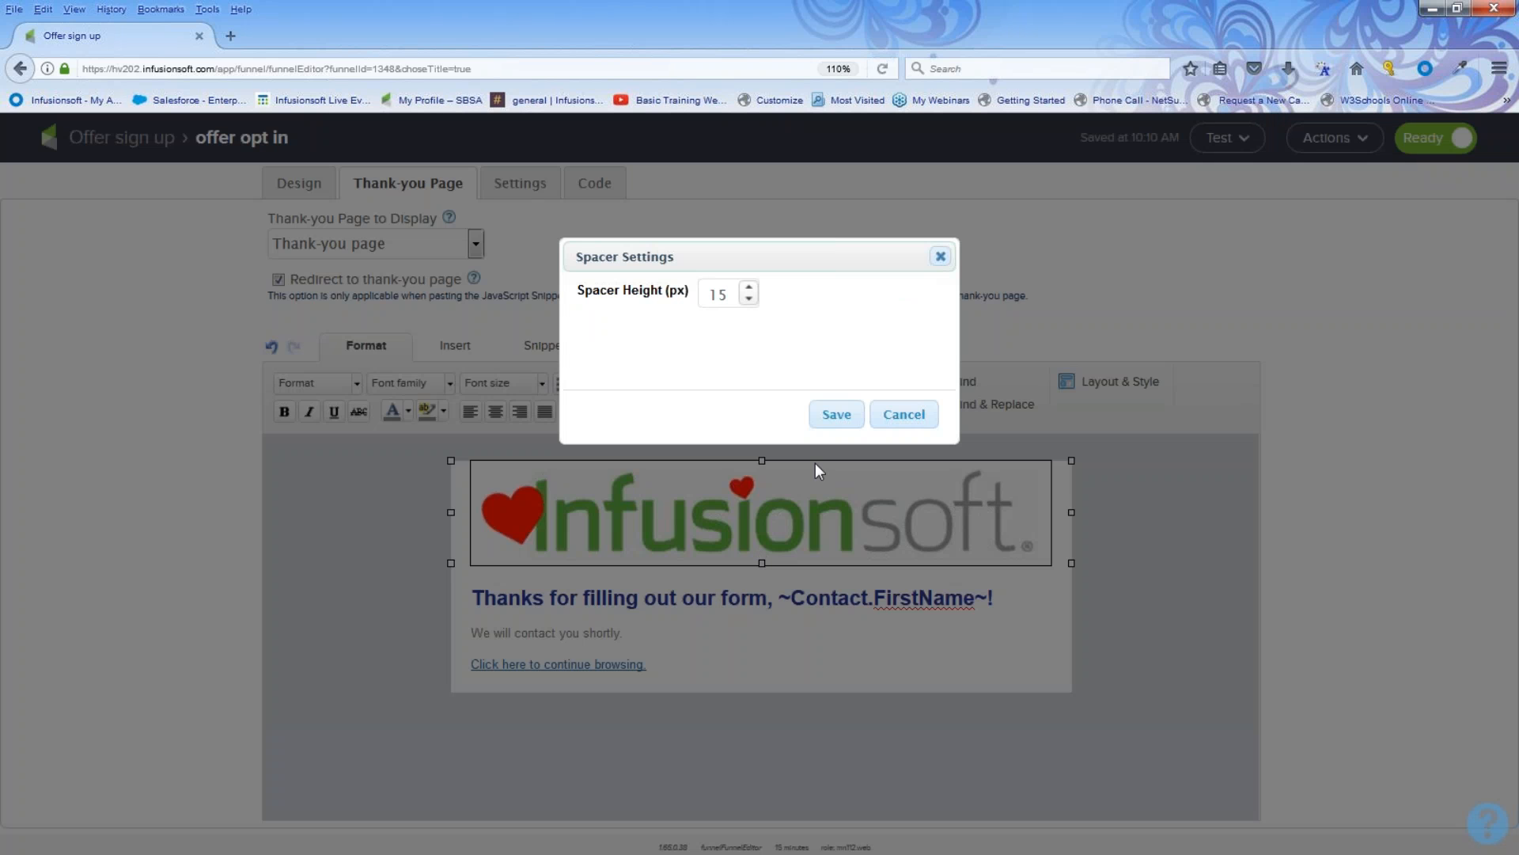
left_click(902, 414)
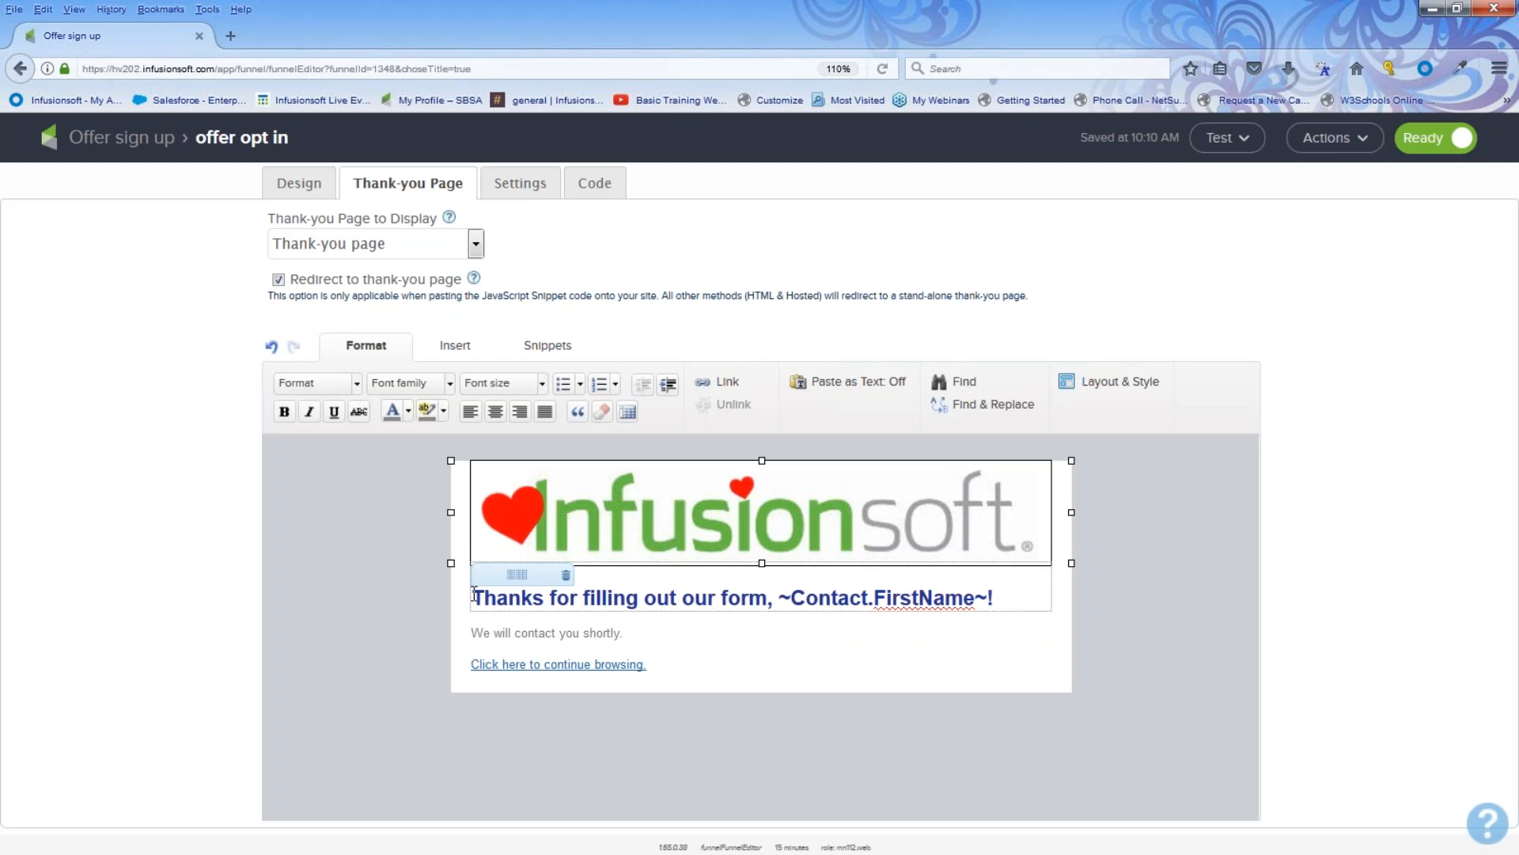
Step: Replace the thank-you heading's opening text with You got it, keeping the first-name merge field
left_click_drag(473, 598, 767, 597)
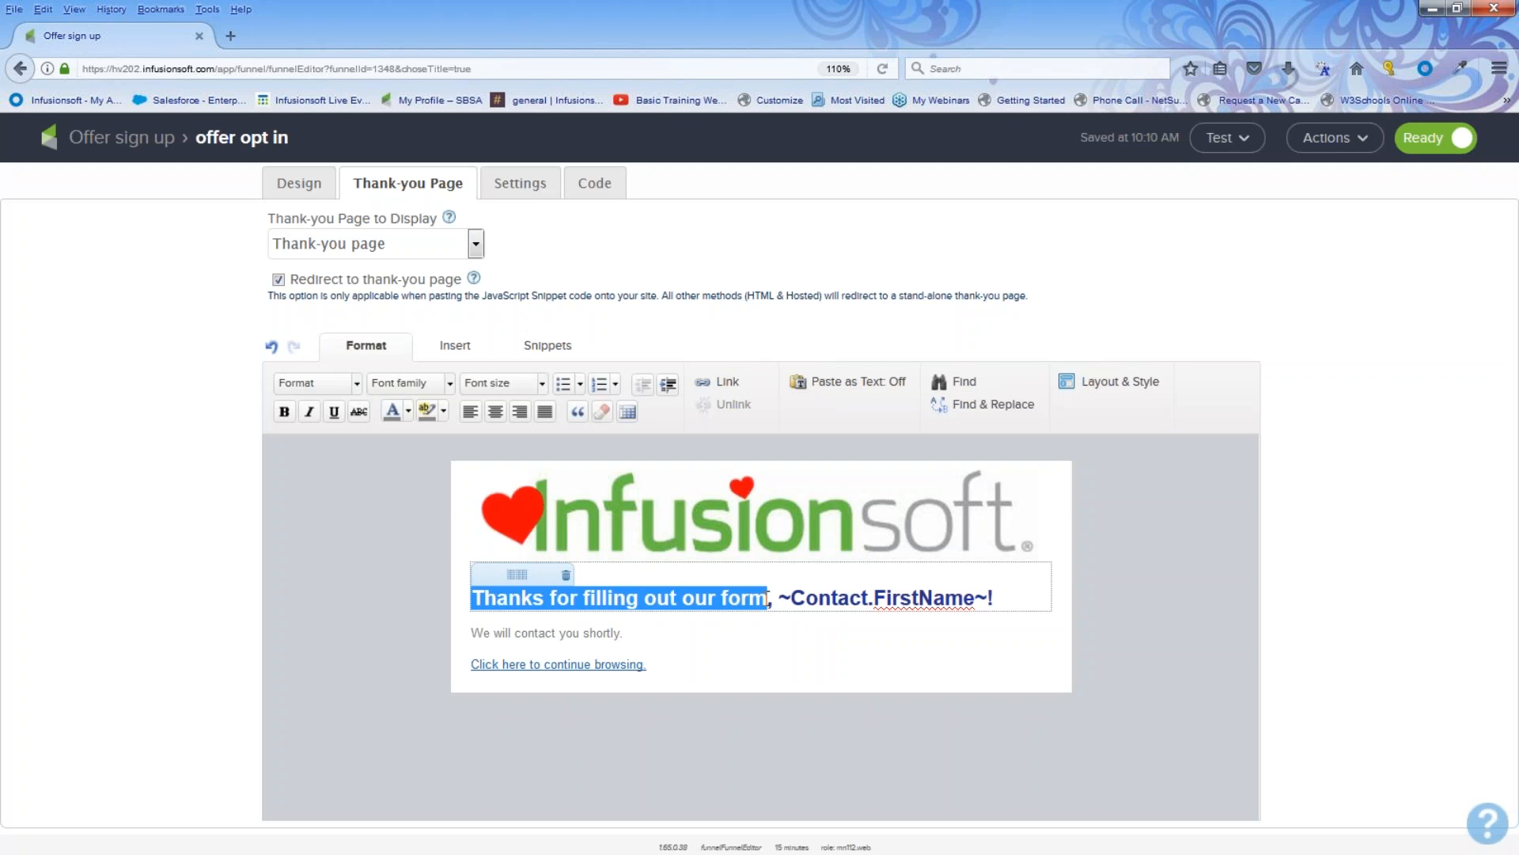
type("You got i")
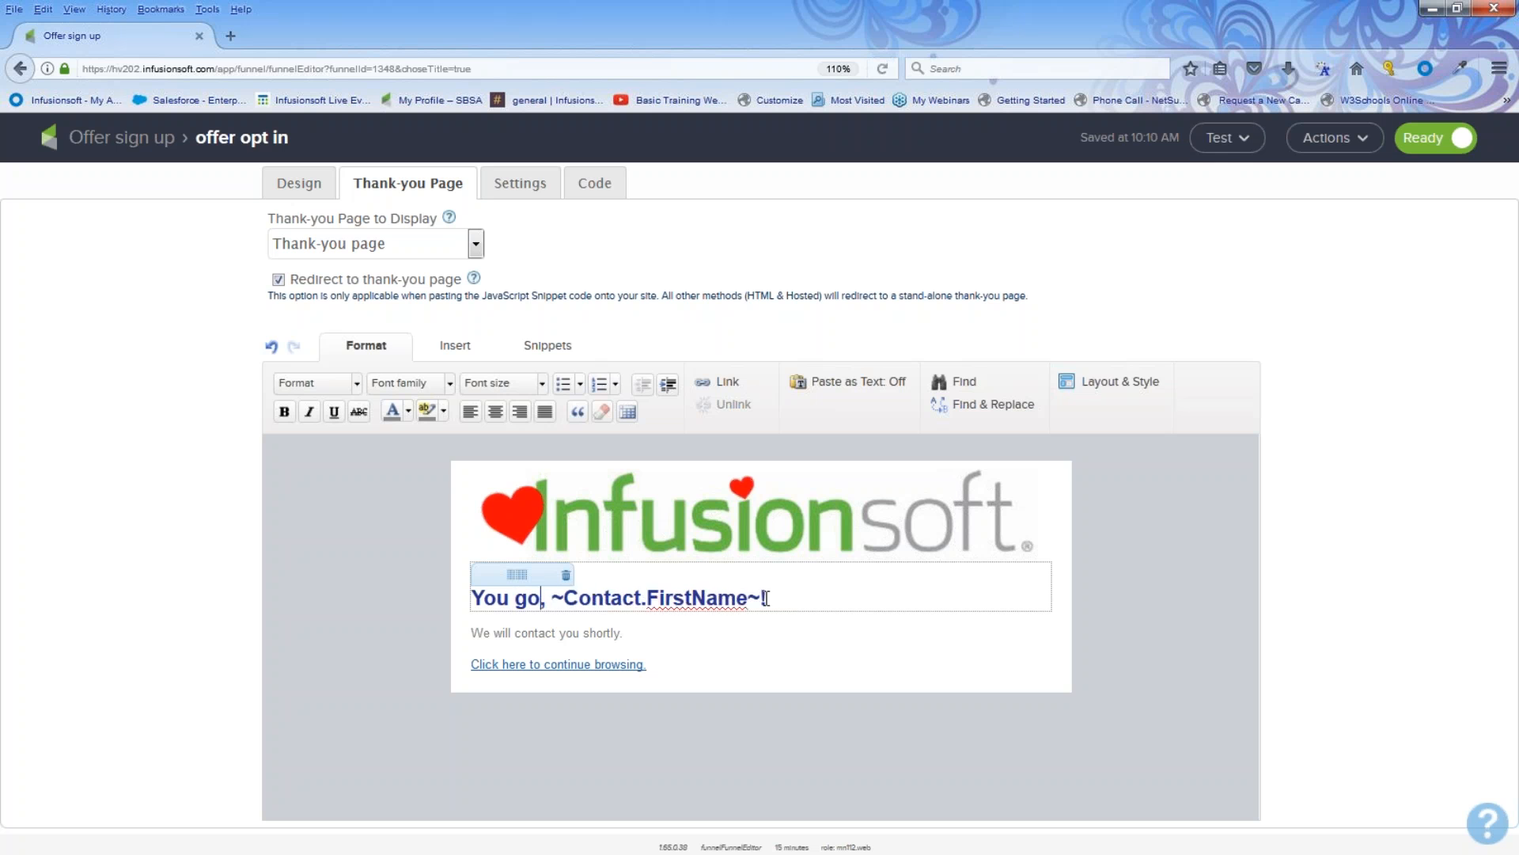
type("t")
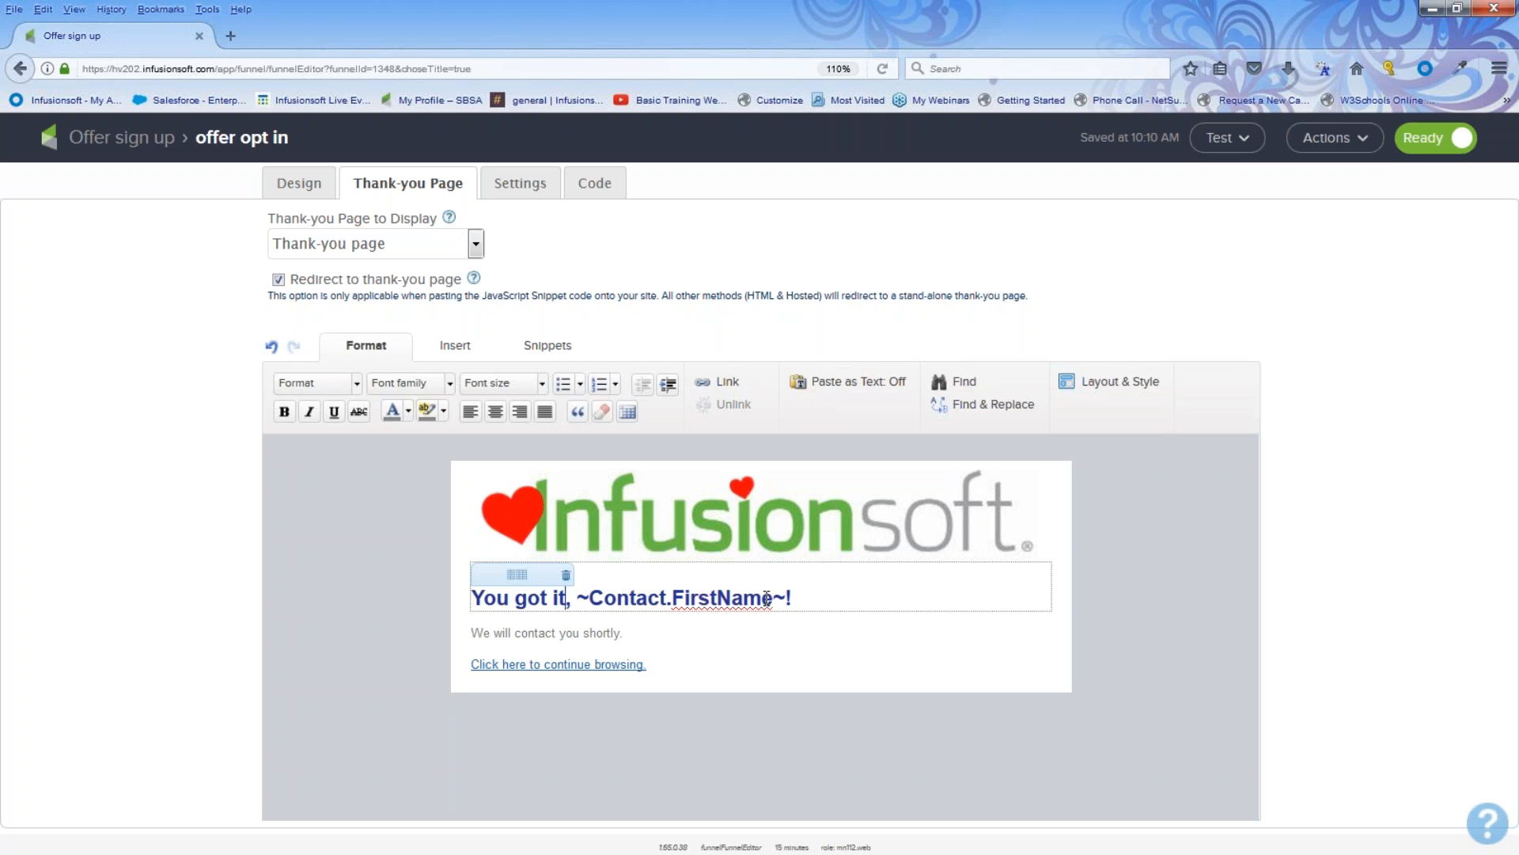
Step: Link the Click here to continue browsing. text to the Infusionsoft website address
left_click_drag(814, 630, 466, 638)
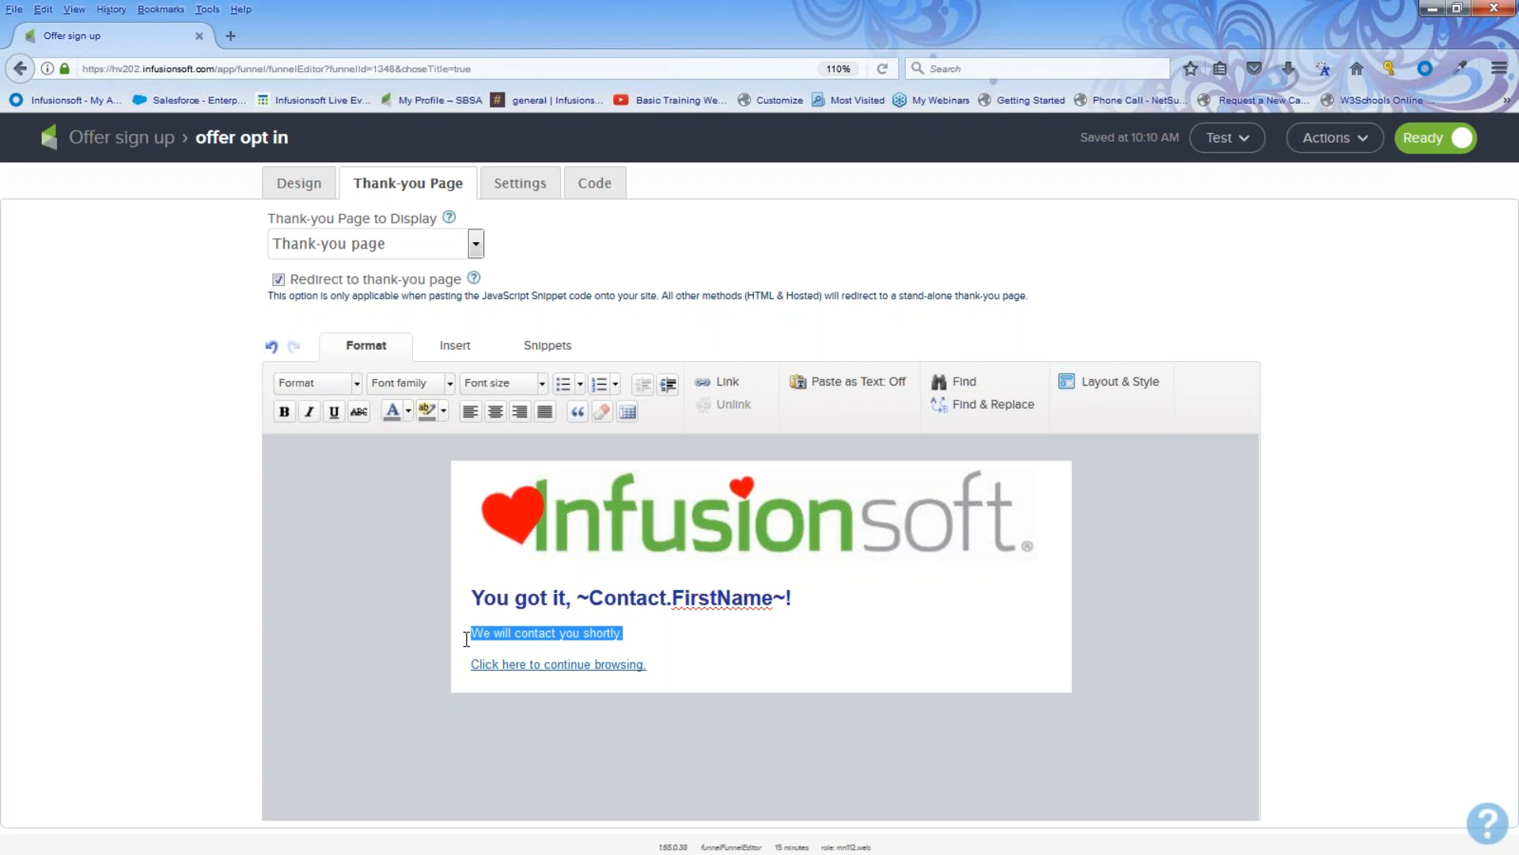
left_click_drag(664, 668, 458, 678)
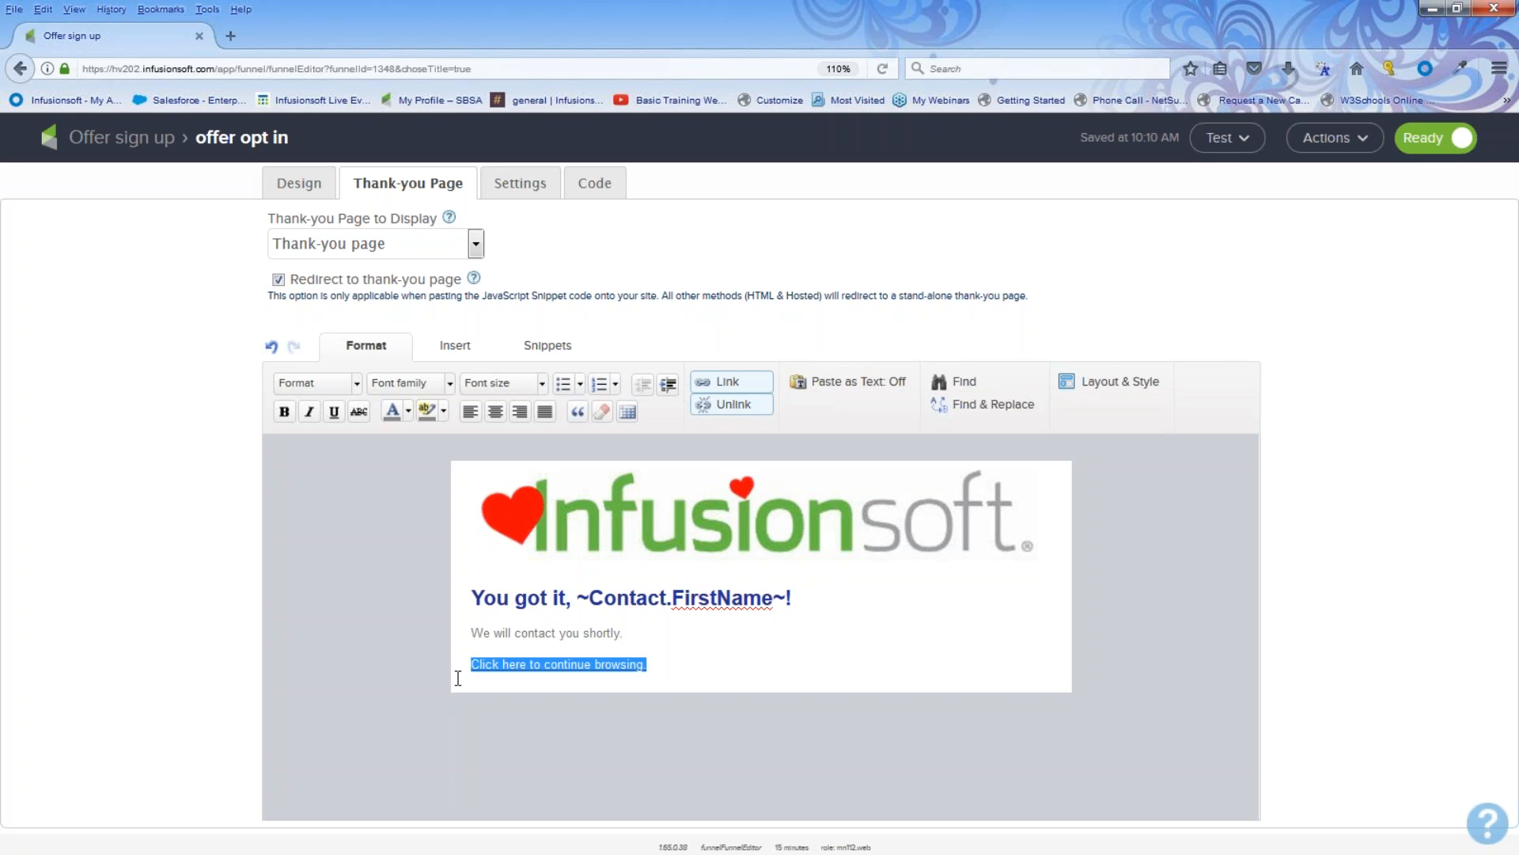
left_click(712, 381)
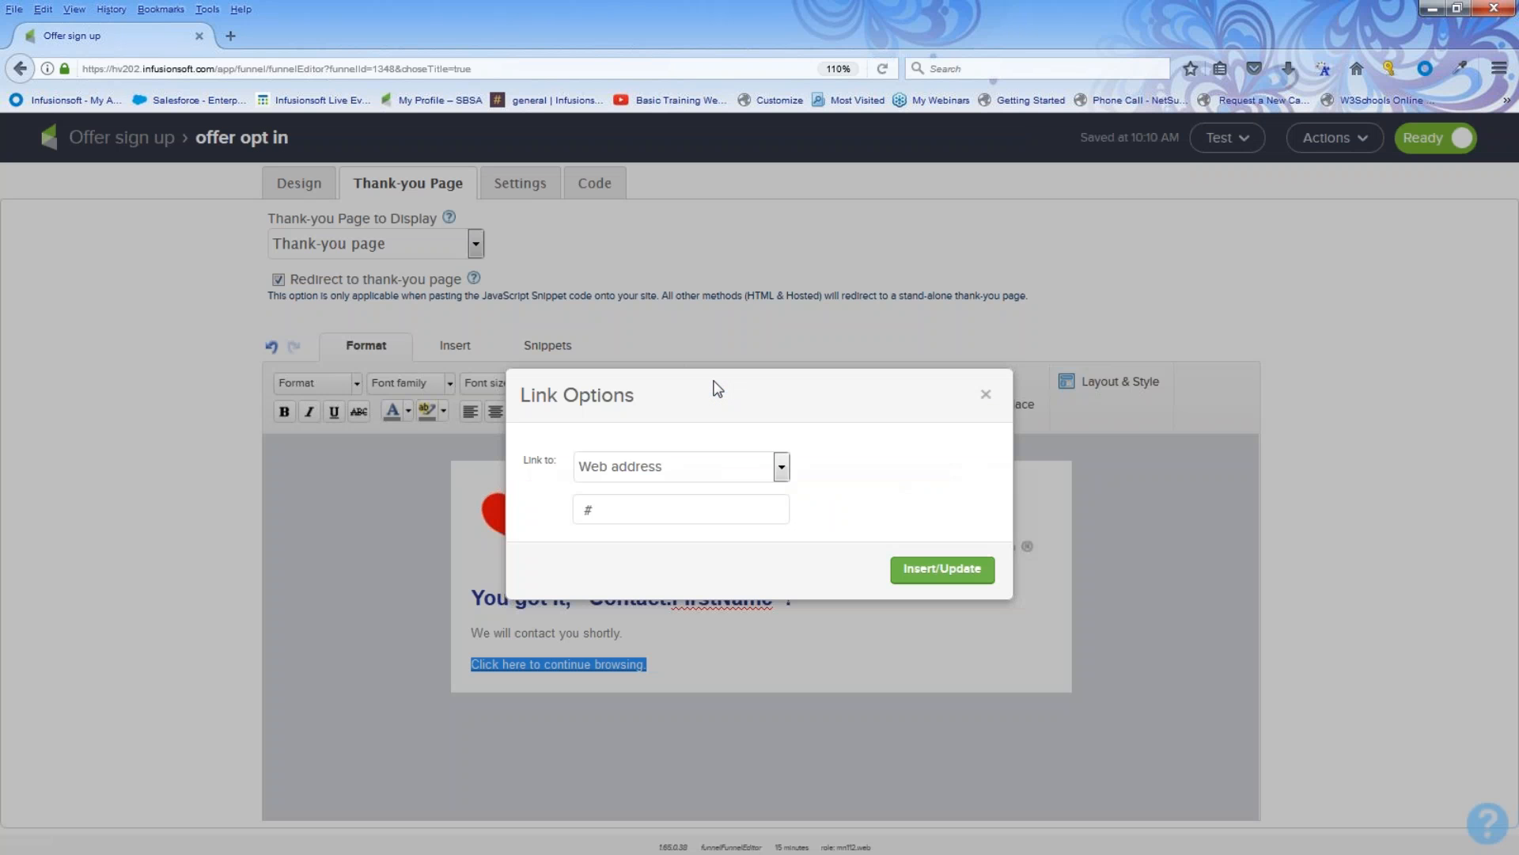
double_click(585, 507)
type("wwwlinf")
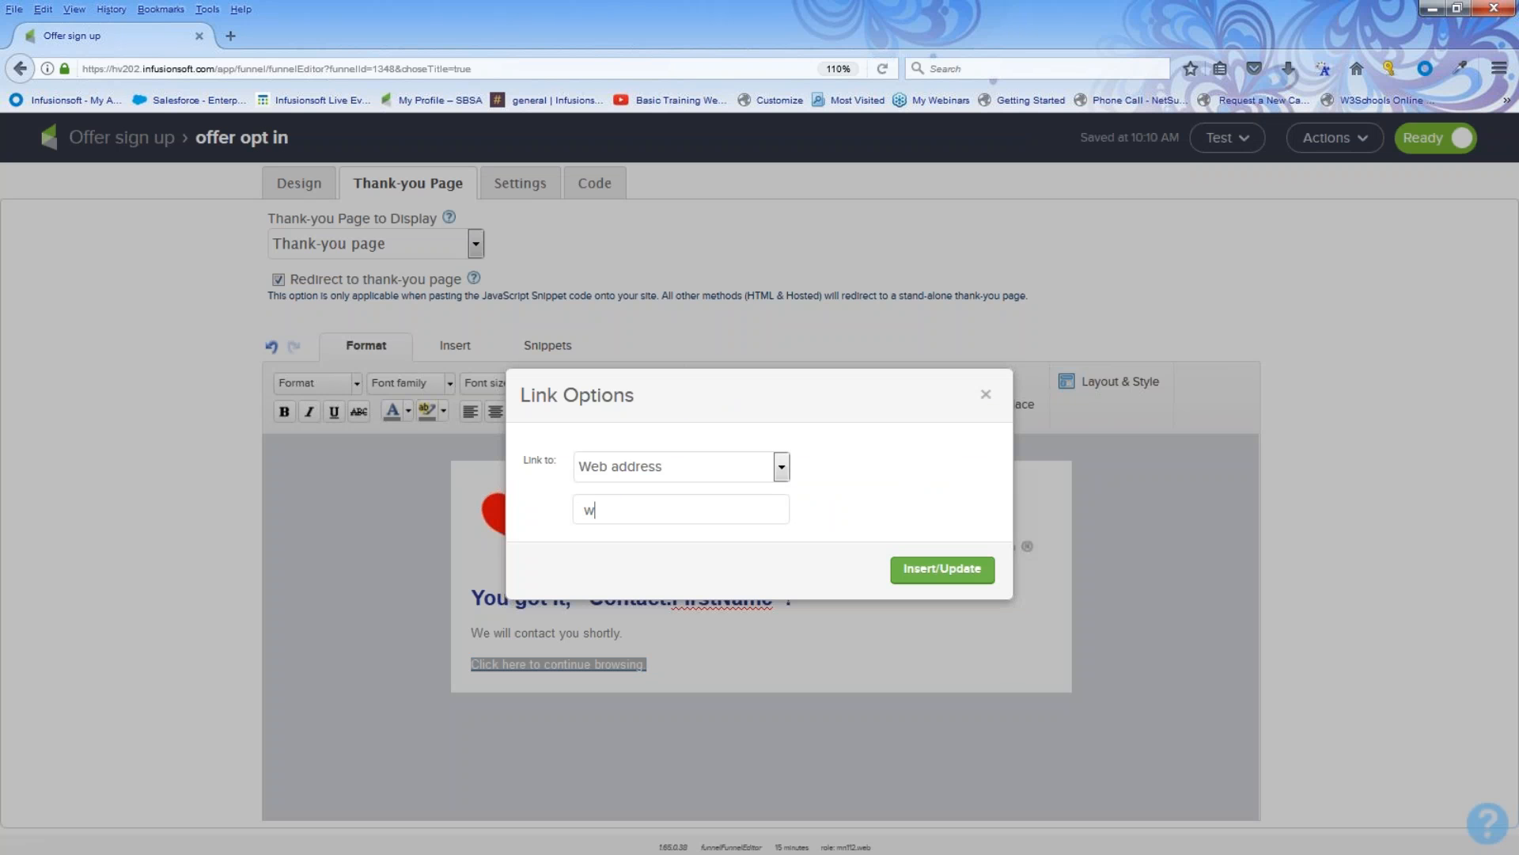
key("BackSpace")
key("BackSpace")
key("BackSpace")
key("BackSpace")
type("infusionsoft.com")
key("BackSpace")
type(".")
left_click(926, 569)
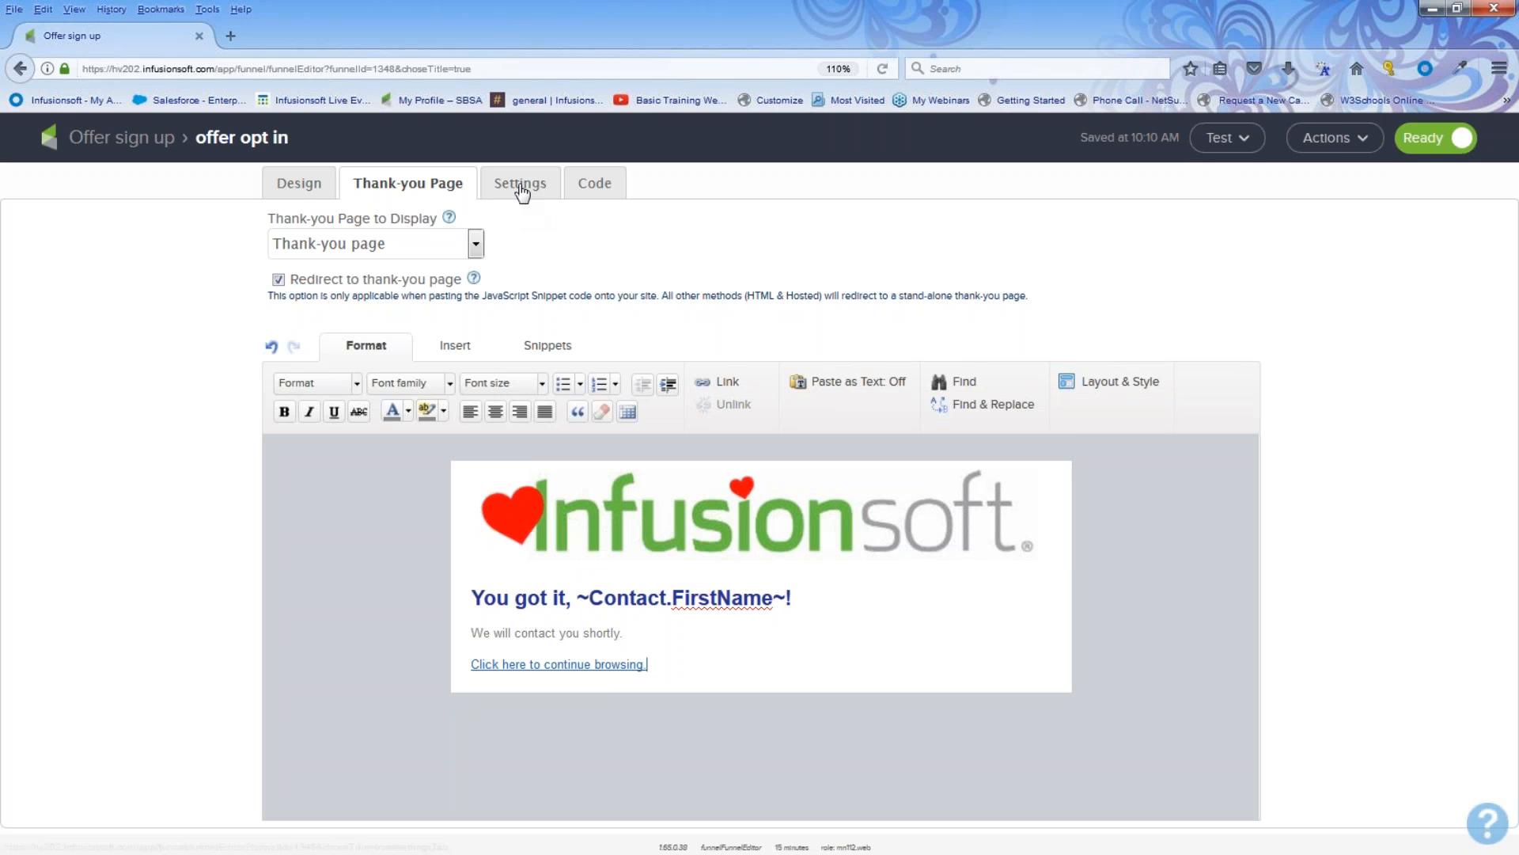
Step: In the form settings, enter the notification e-mail recipient address
left_click(522, 187)
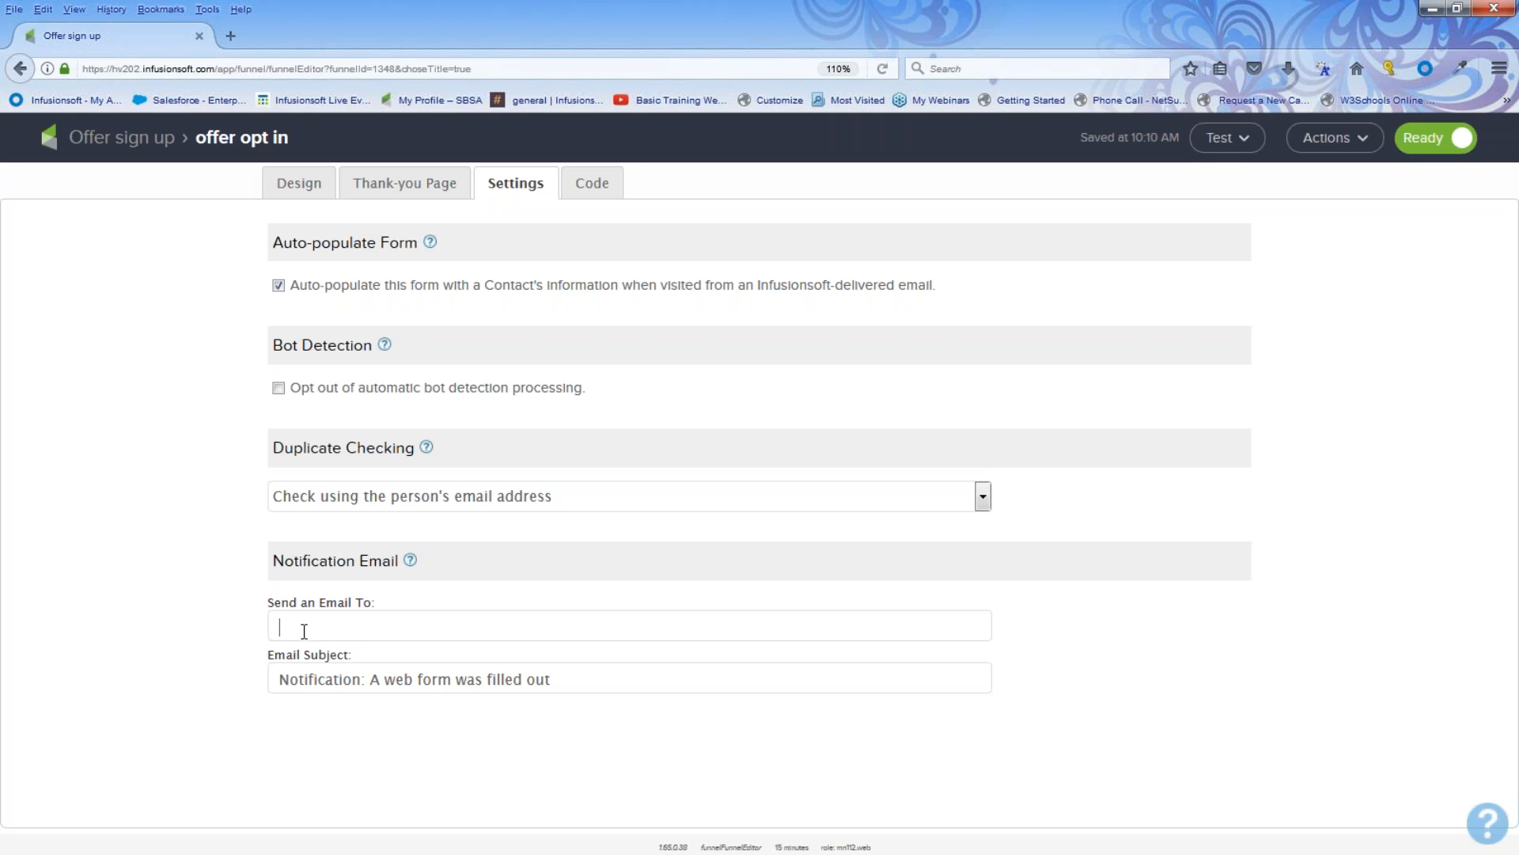
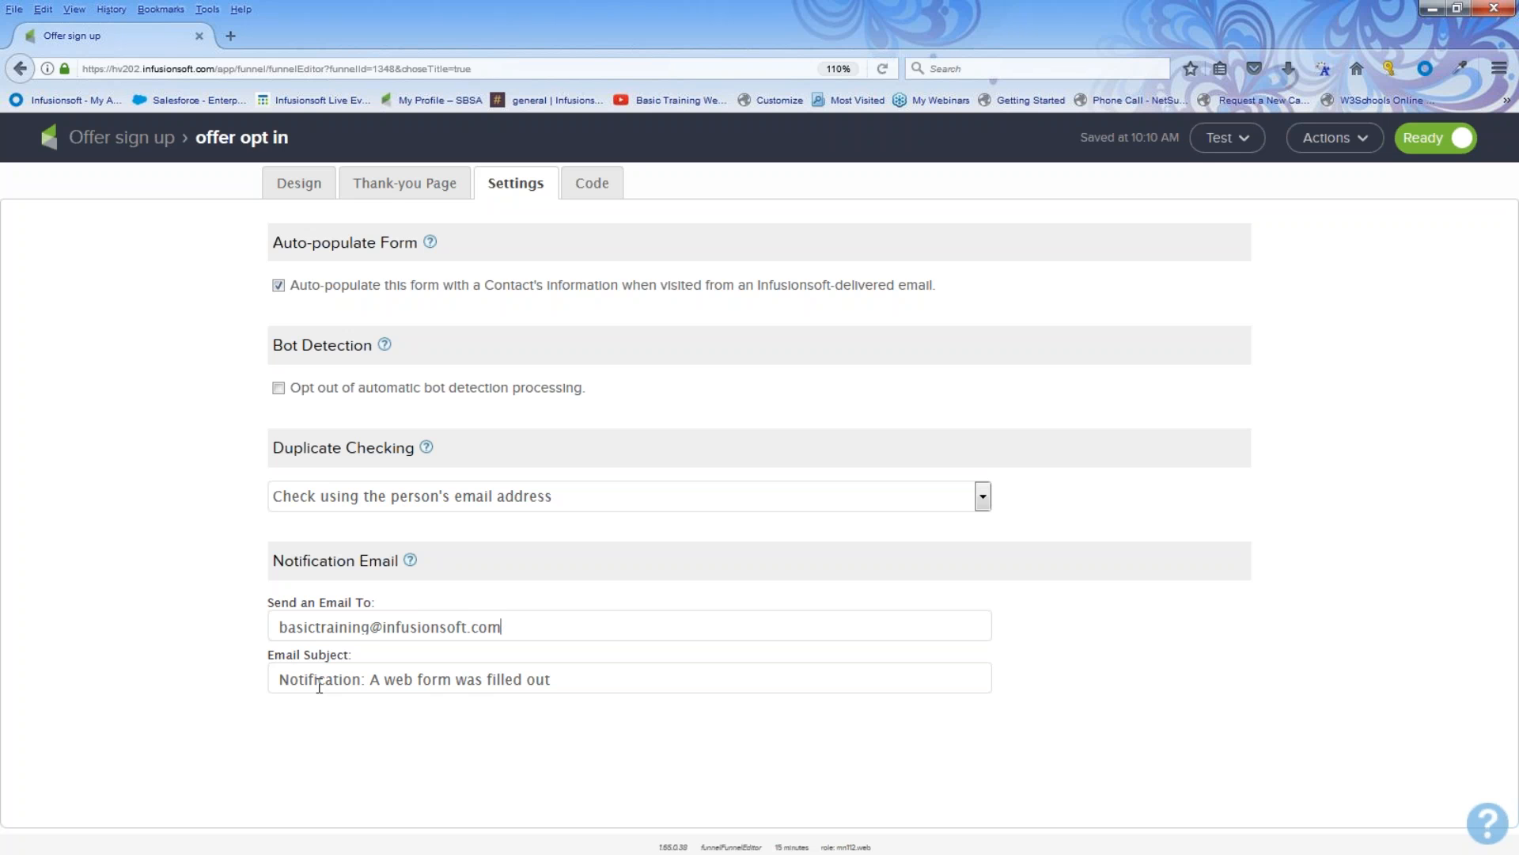
left_click_drag(577, 684, 205, 716)
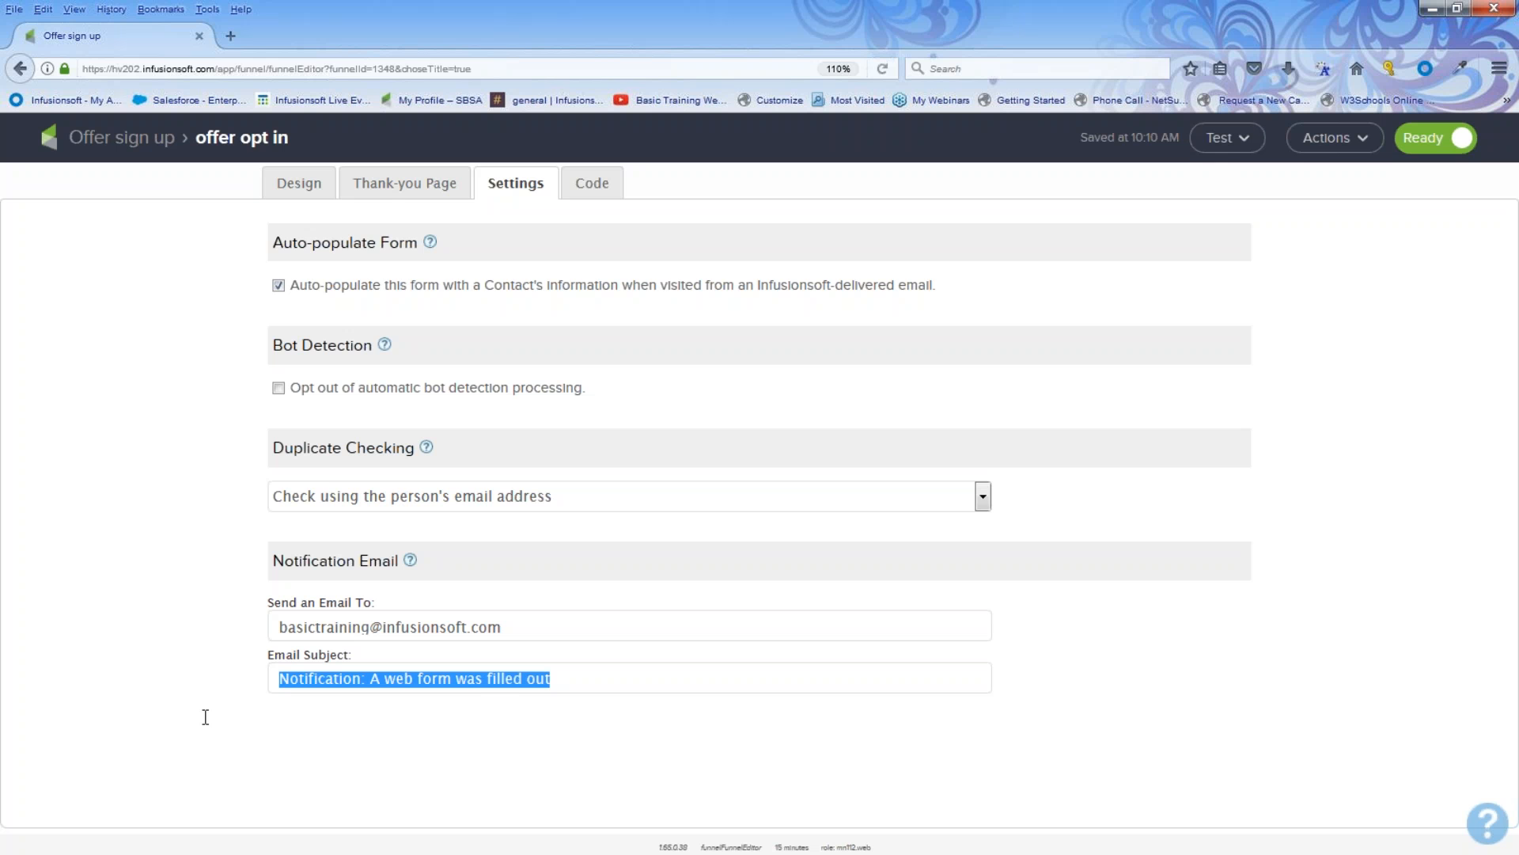
left_click(204, 716)
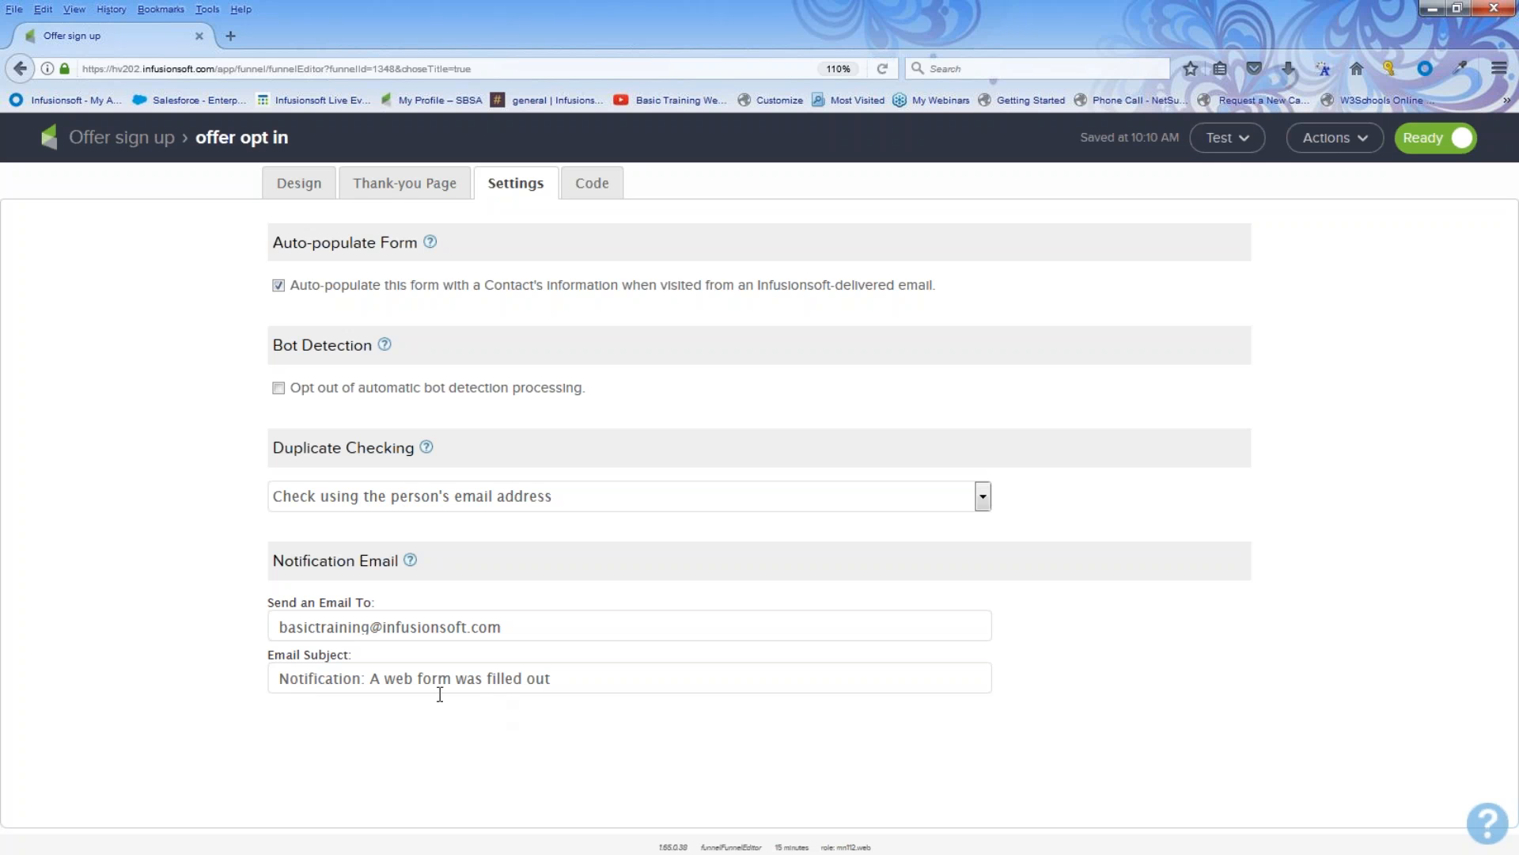
Step: Append for our offer to the notification e-mail subject and clear the recipient address field
left_click(568, 675)
type("for our offer")
left_click_drag(501, 626, 215, 629)
key("BackSpace")
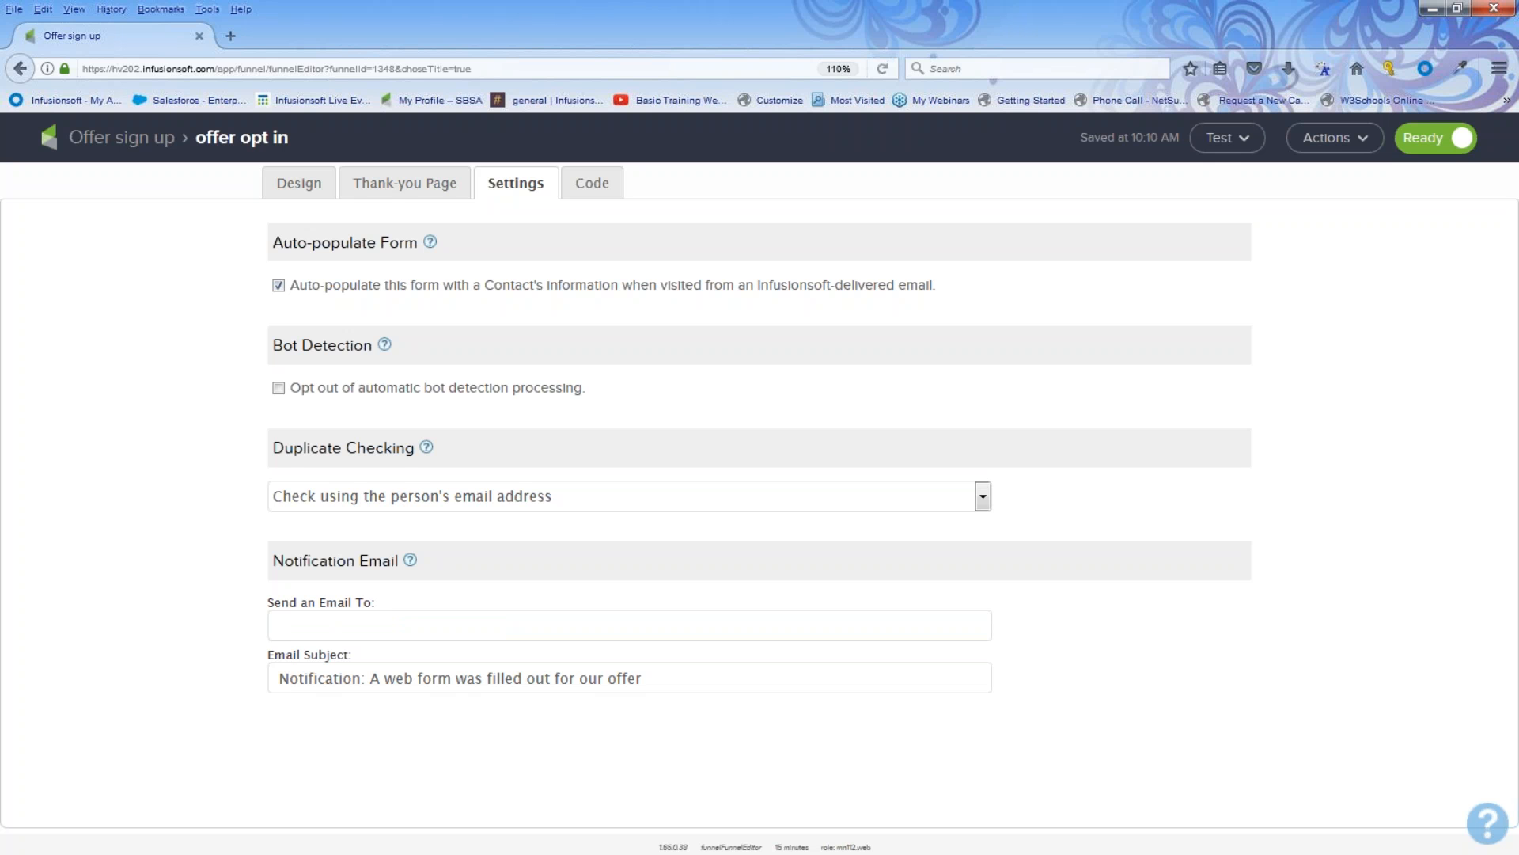
Step: Review the web form's code options: the JavaScript snippet, the HTML code and the unstyled HTML code
left_click(599, 195)
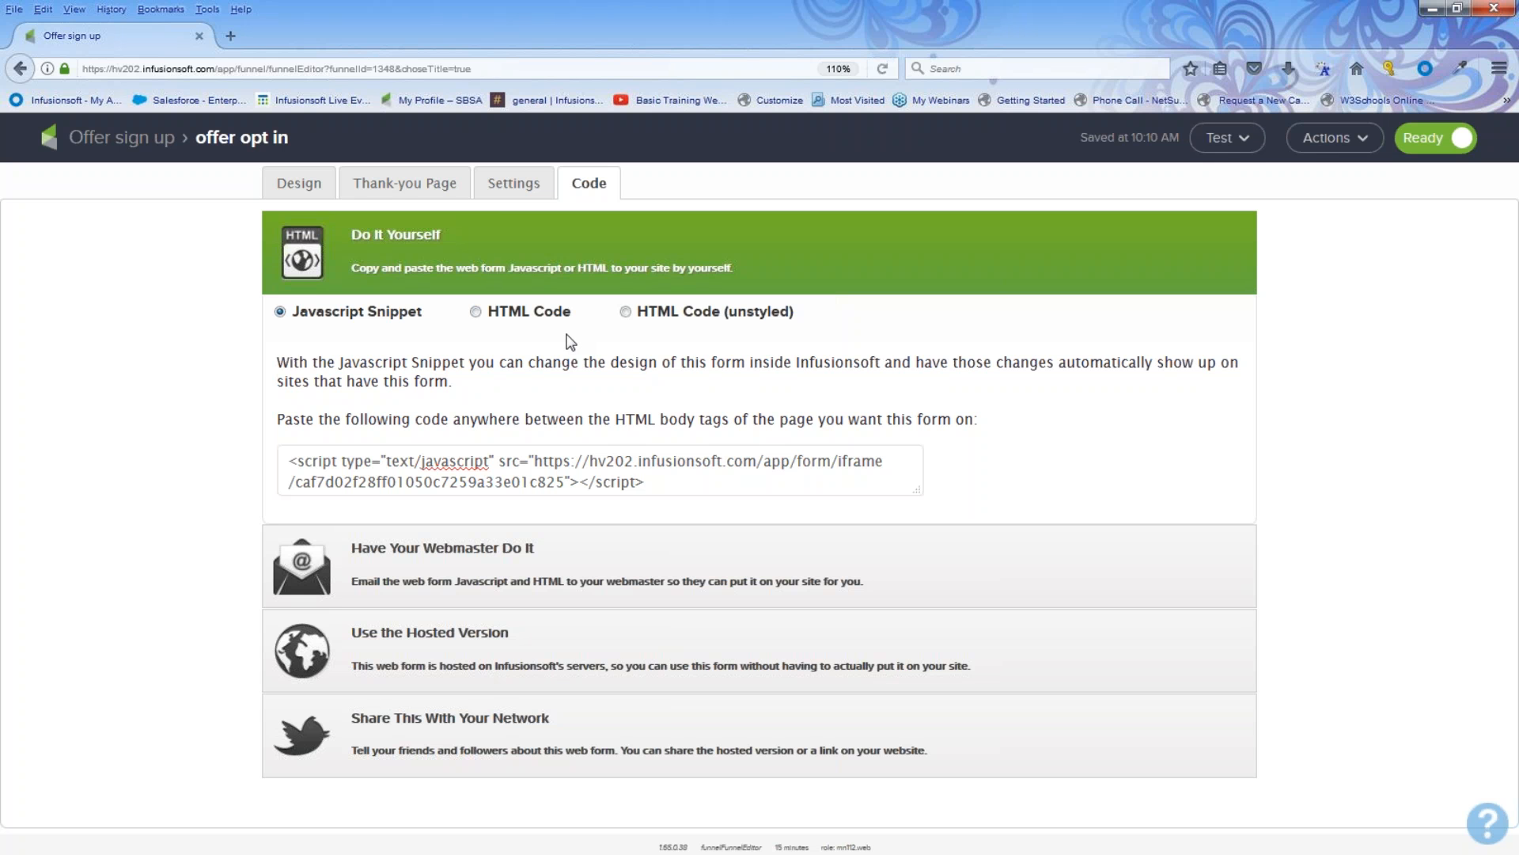
left_click(456, 549)
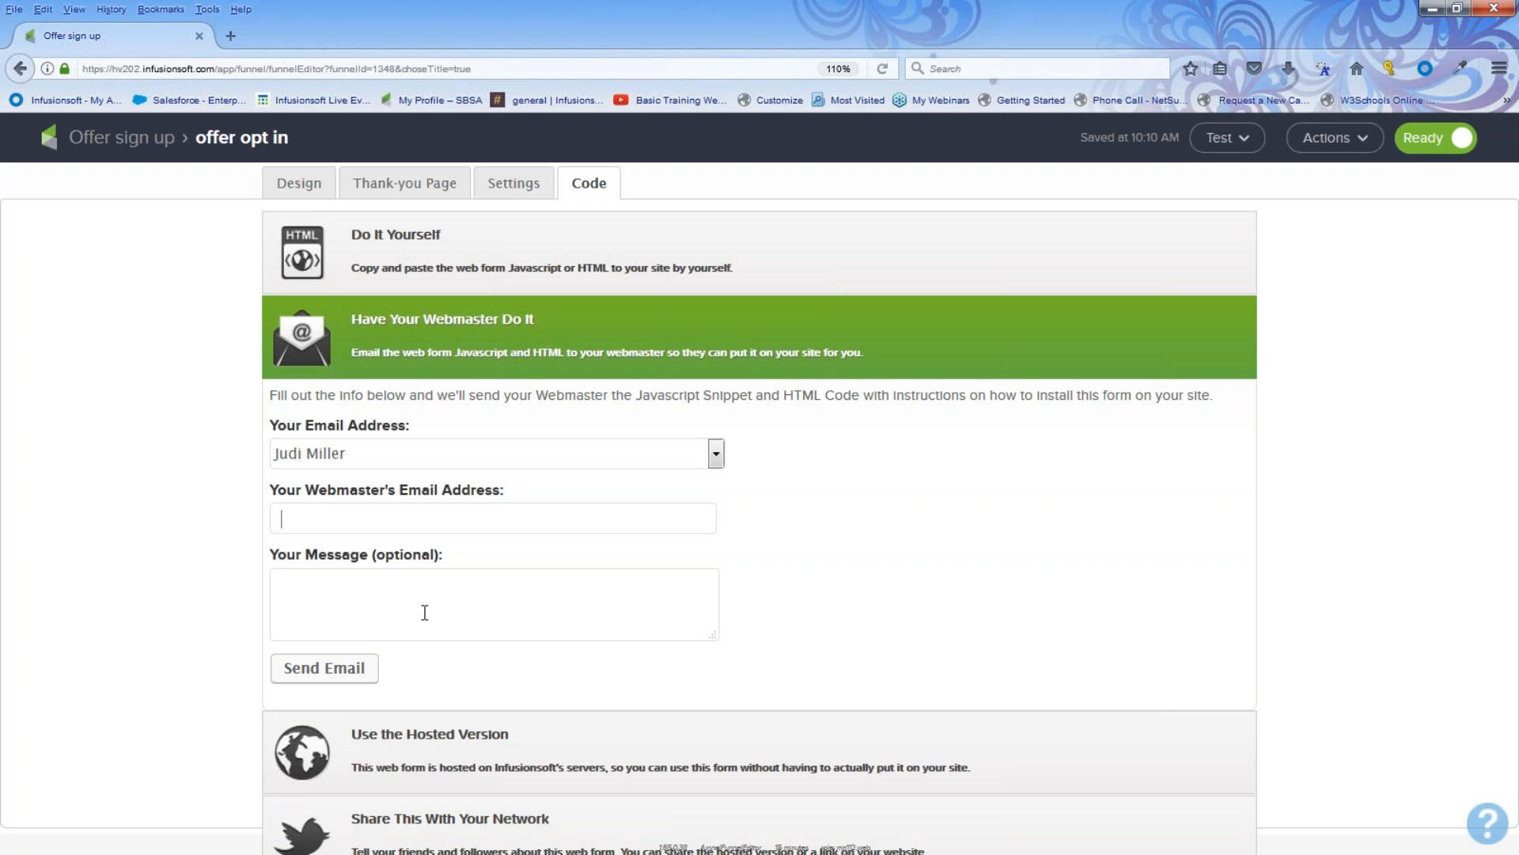
left_click(381, 250)
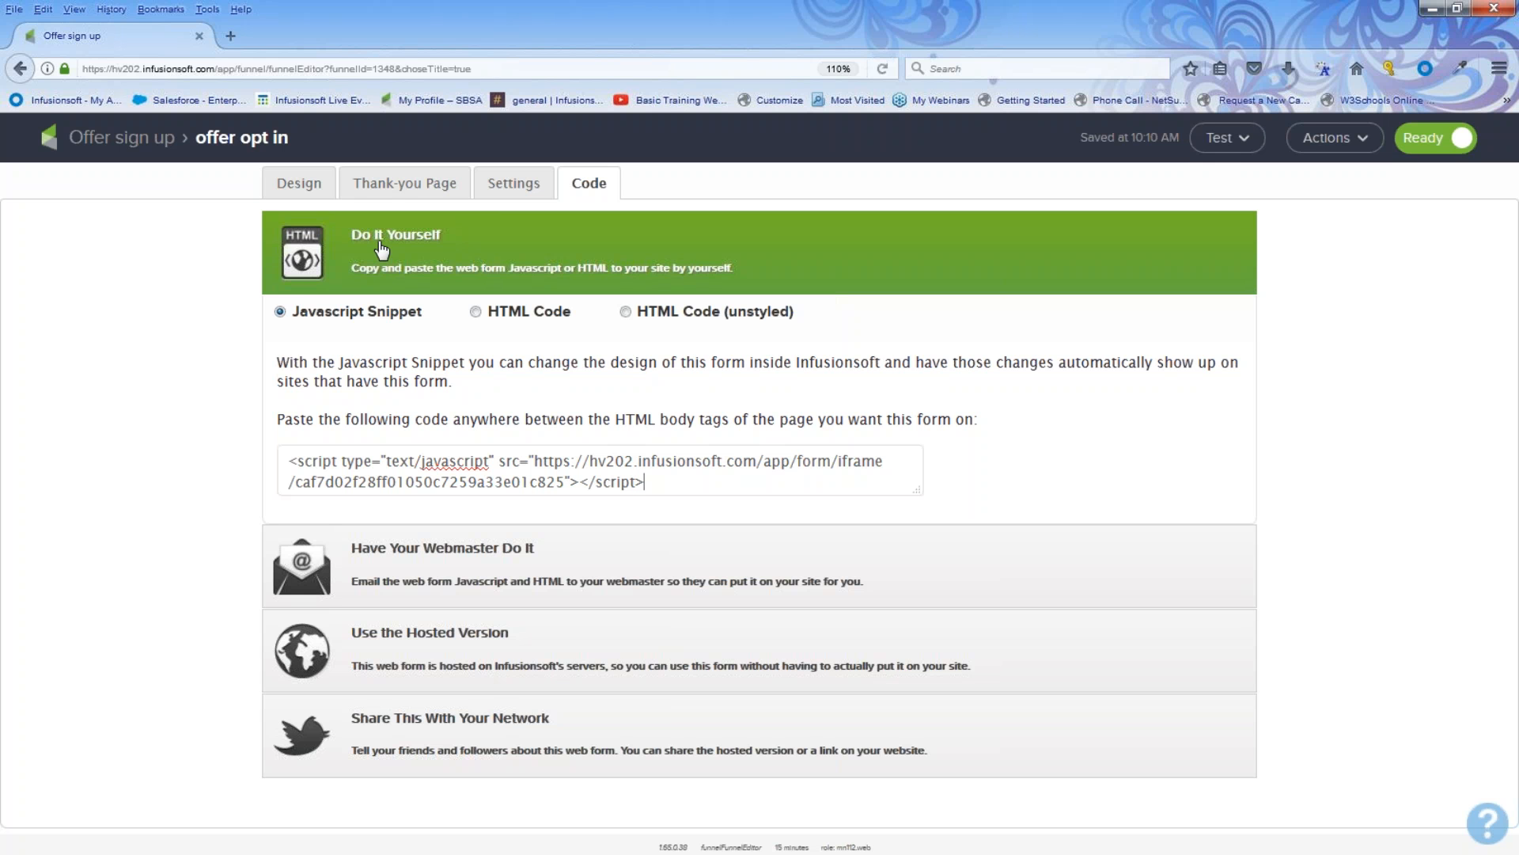
left_click_drag(645, 481, 254, 472)
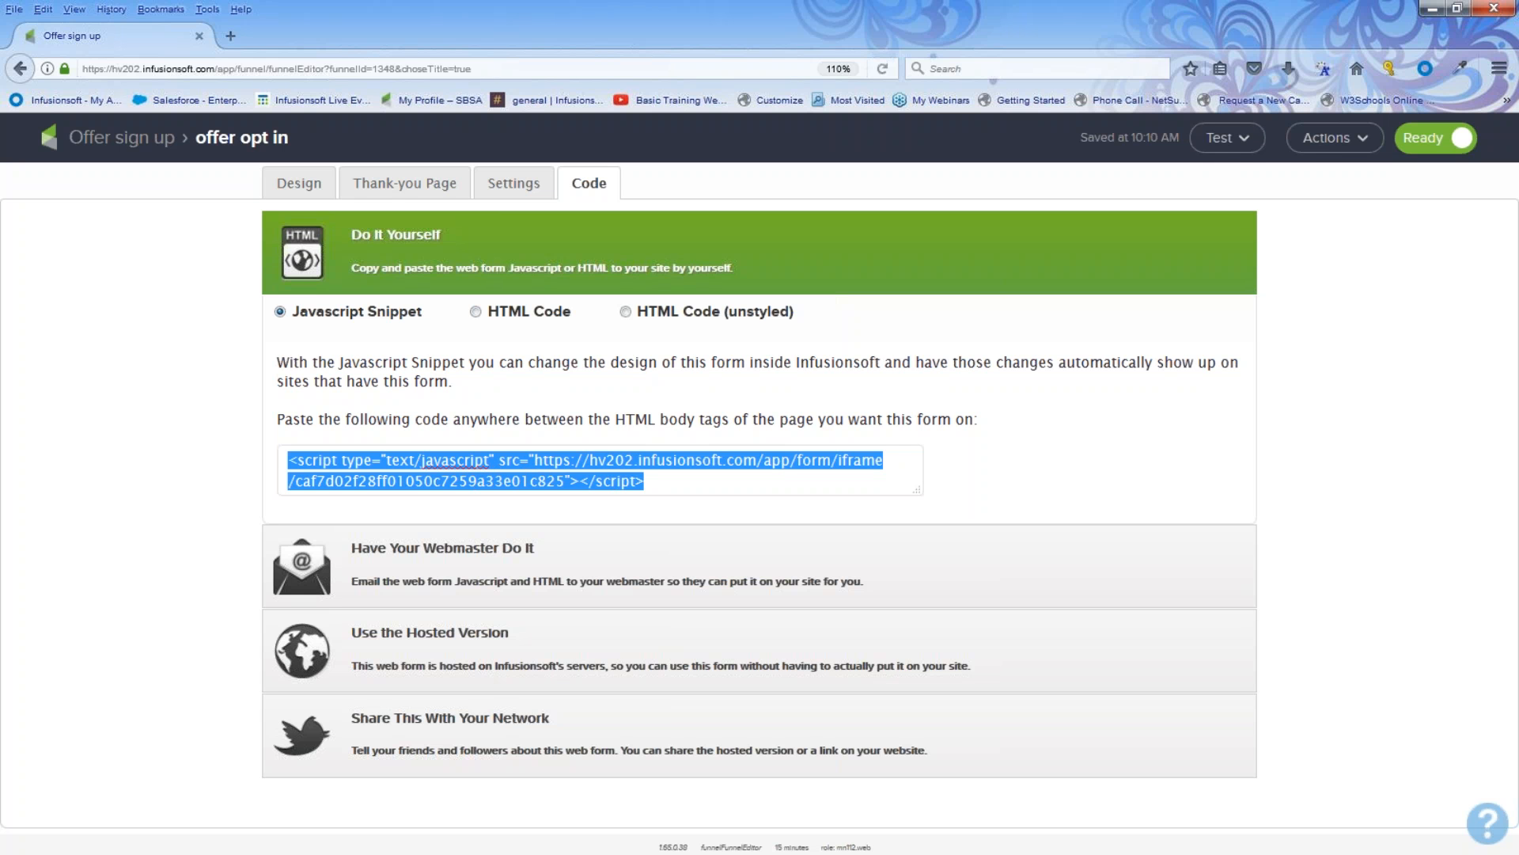
left_click(669, 482)
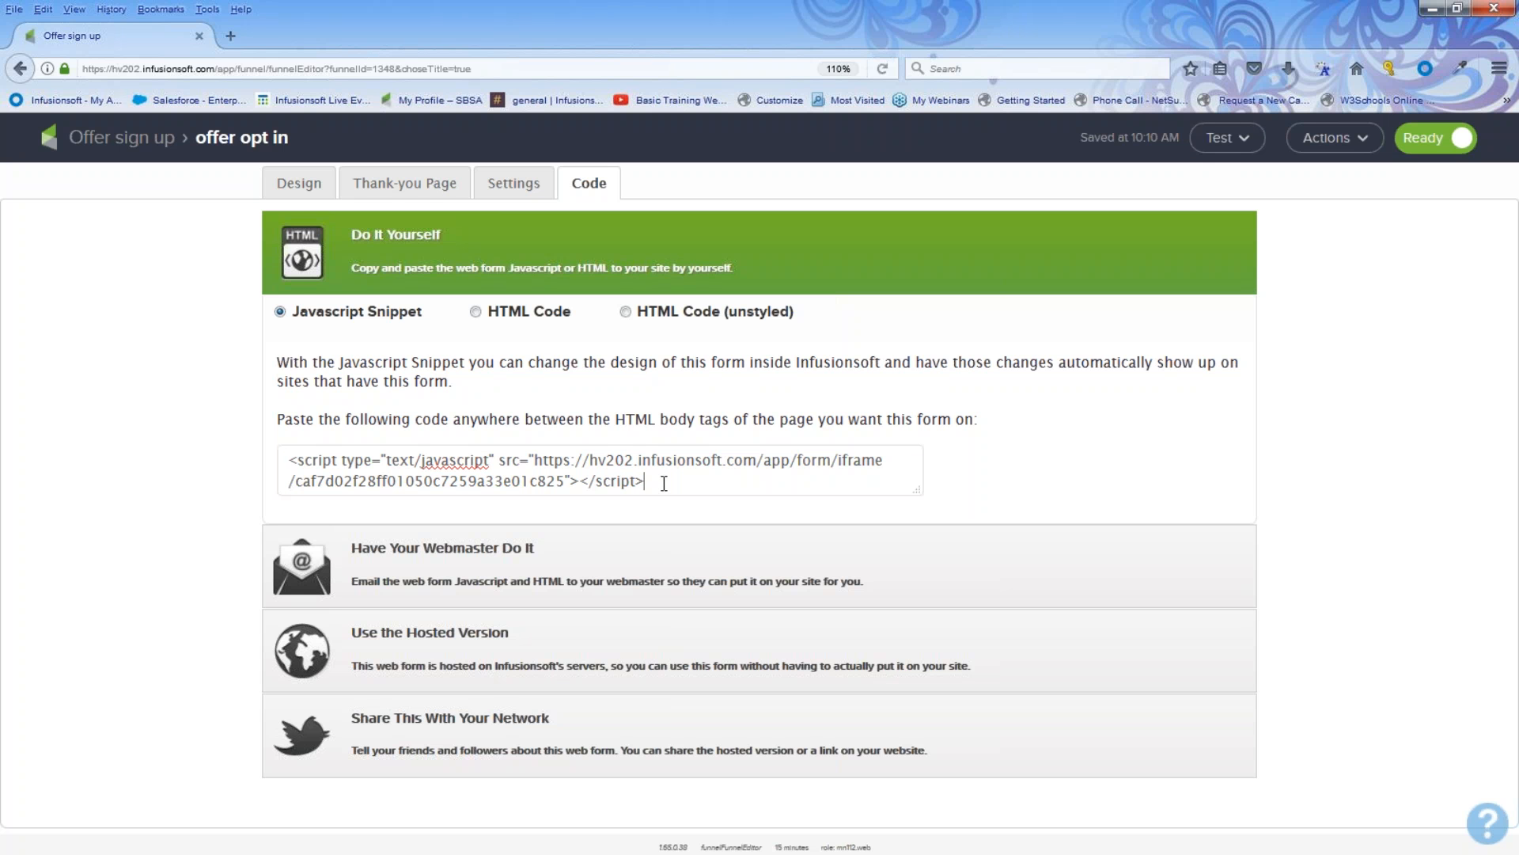
left_click(475, 311)
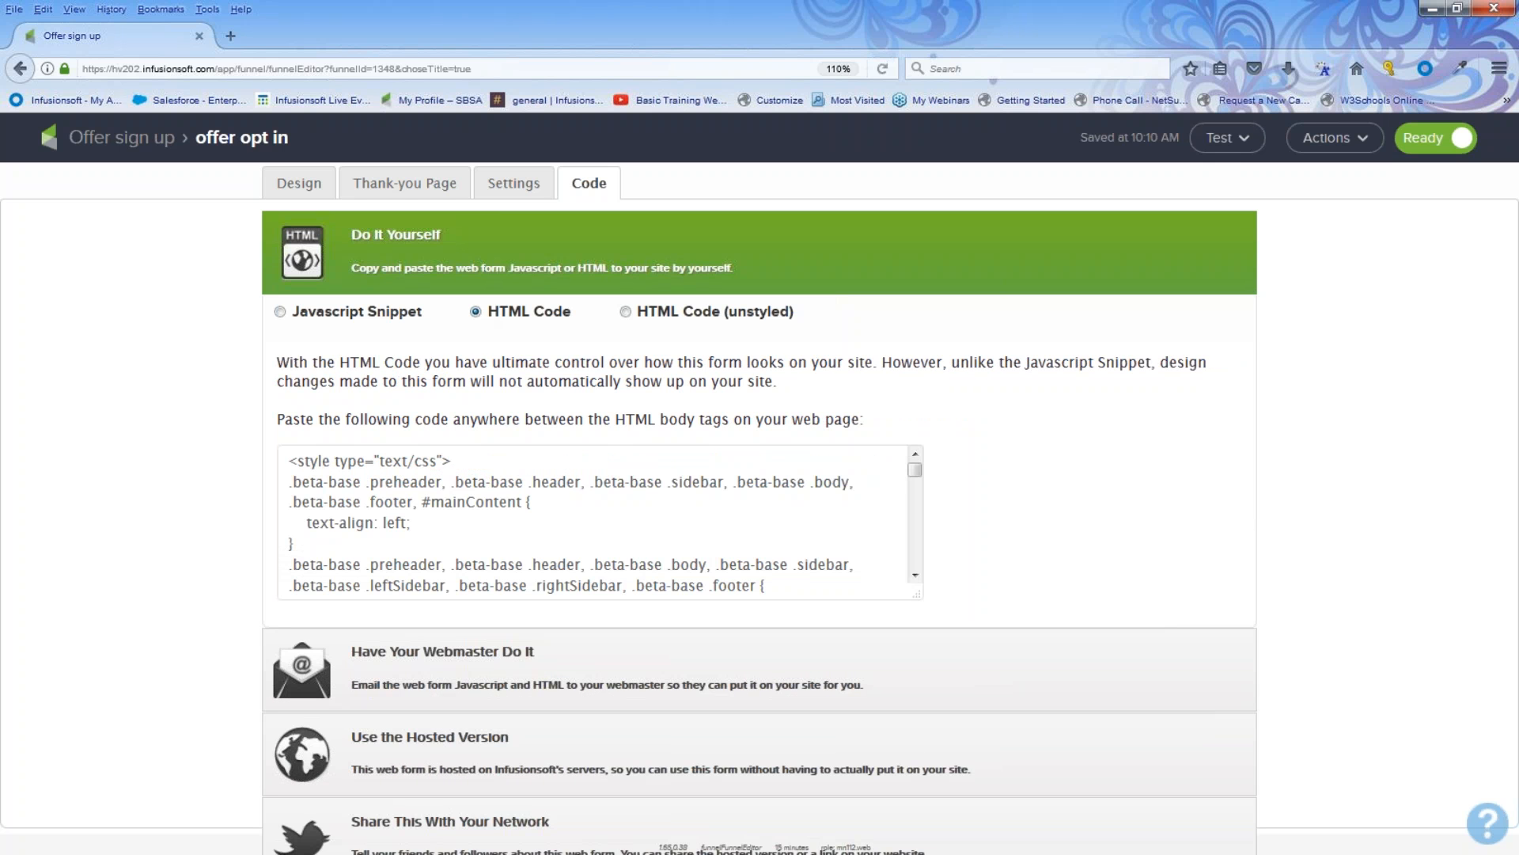
left_click_drag(288, 459, 461, 592)
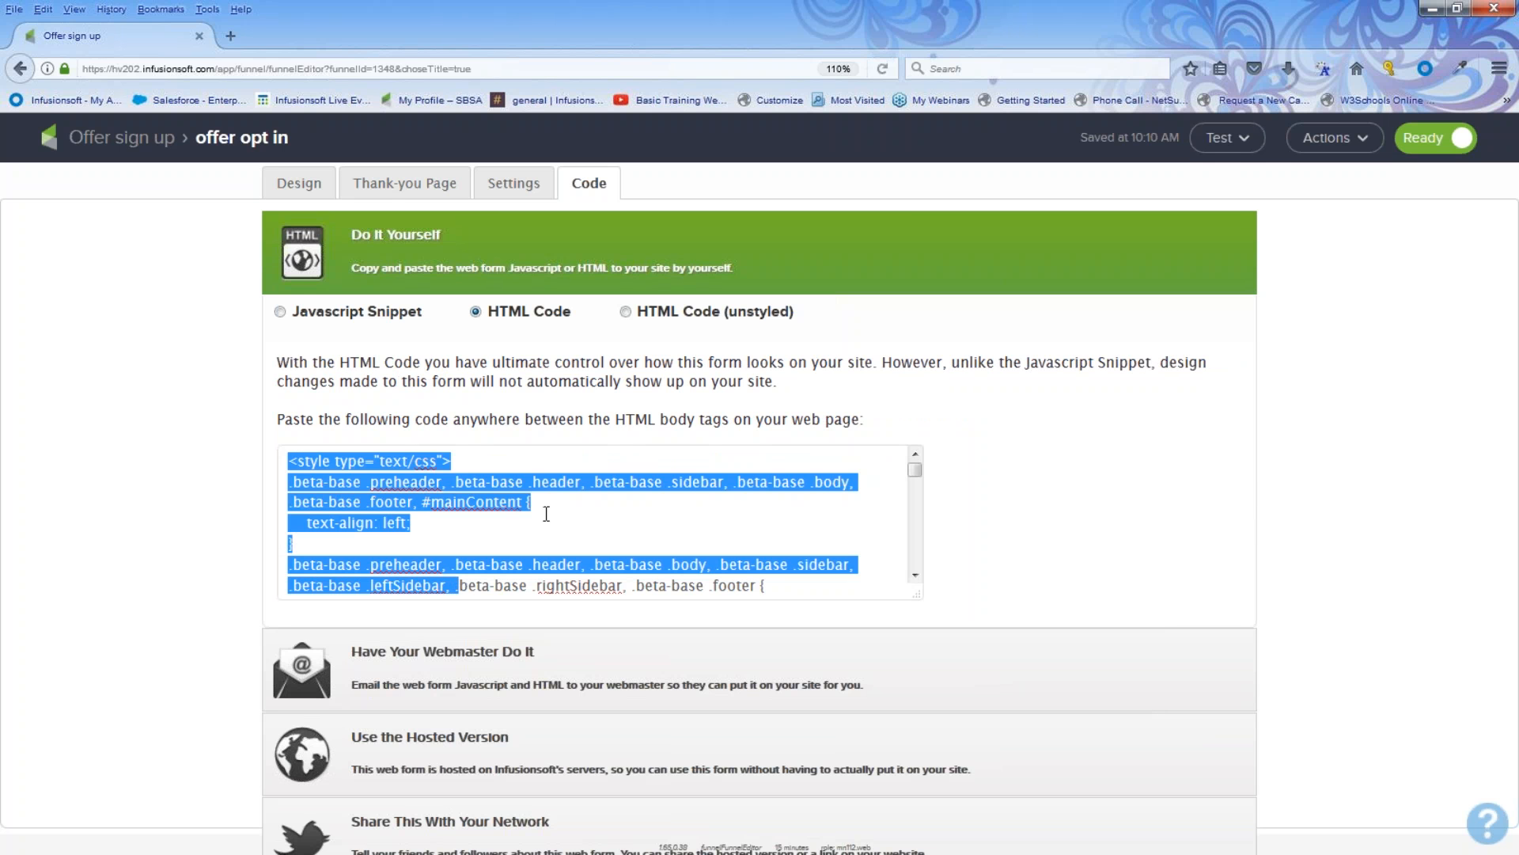
left_click(625, 313)
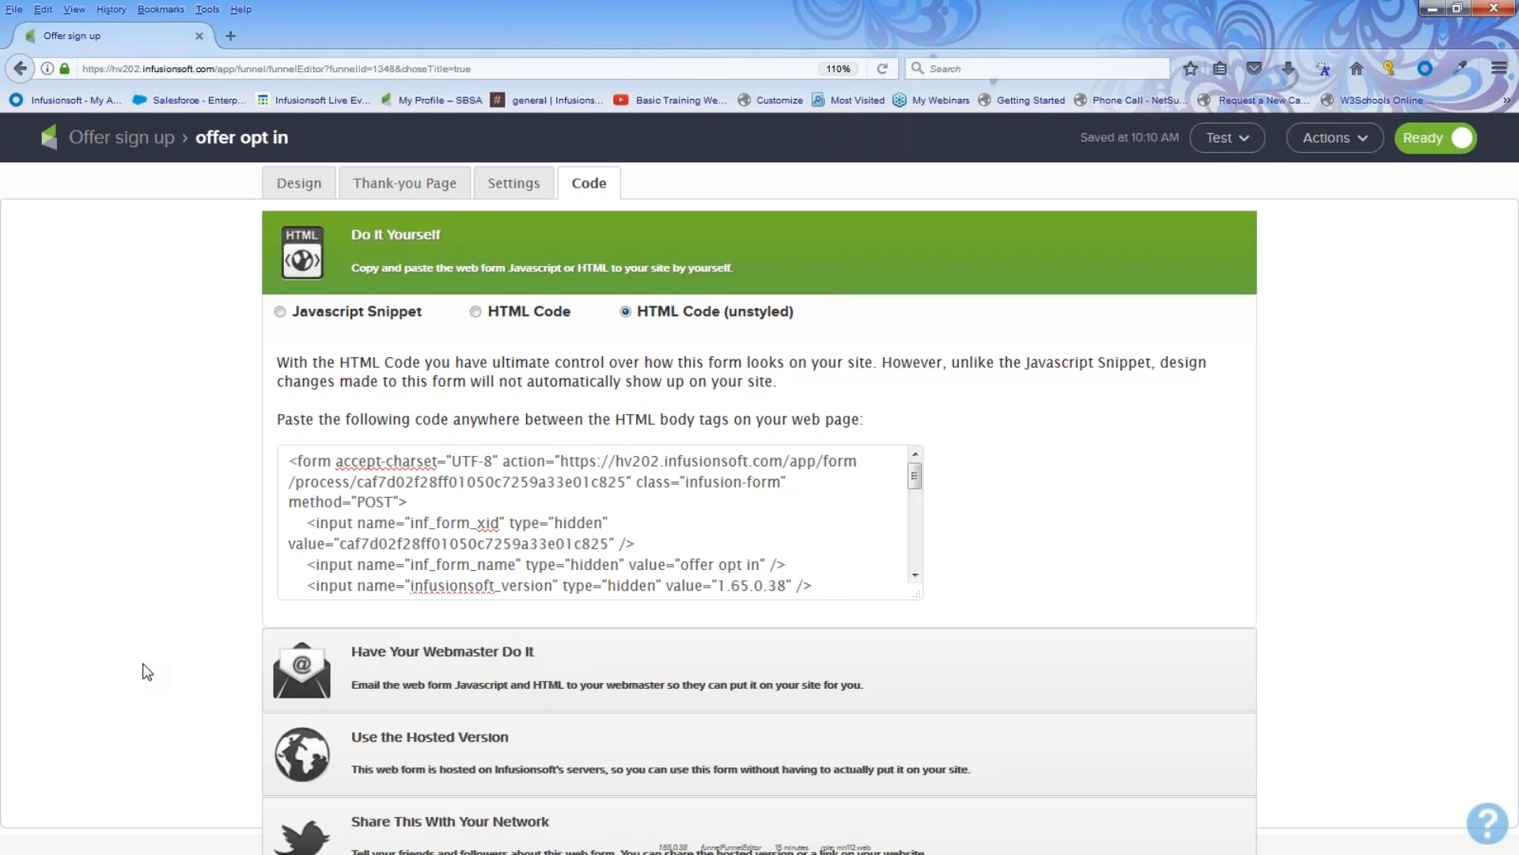
Step: In the hosted version options, set the form's pretty URL to get offers now
left_click(373, 742)
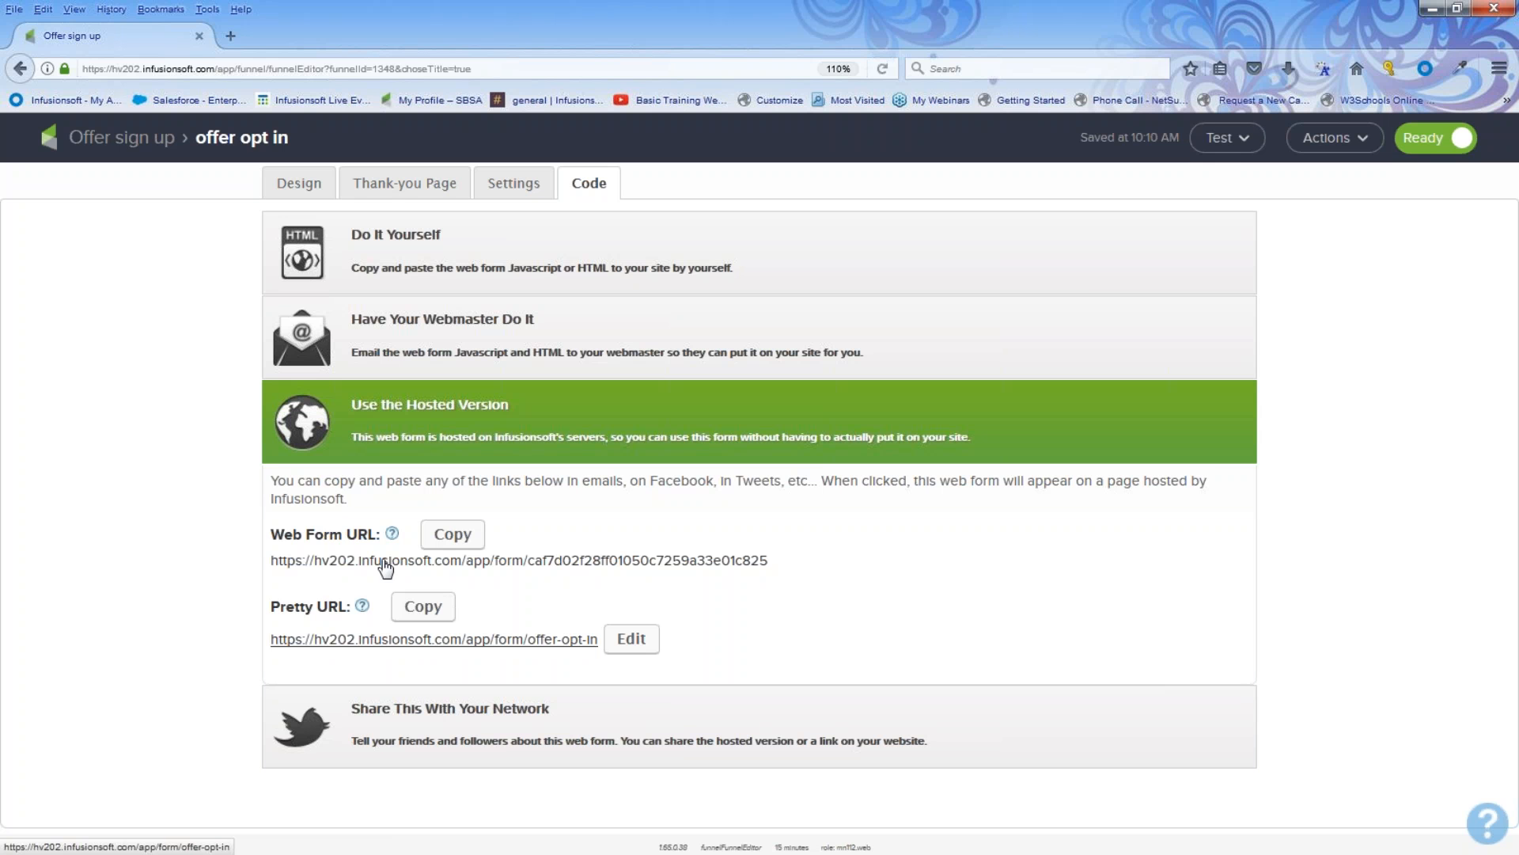
left_click_drag(267, 539, 371, 545)
left_click_drag(270, 611, 358, 610)
left_click(540, 657)
left_click(630, 639)
left_click_drag(645, 633, 441, 663)
type("get offers now")
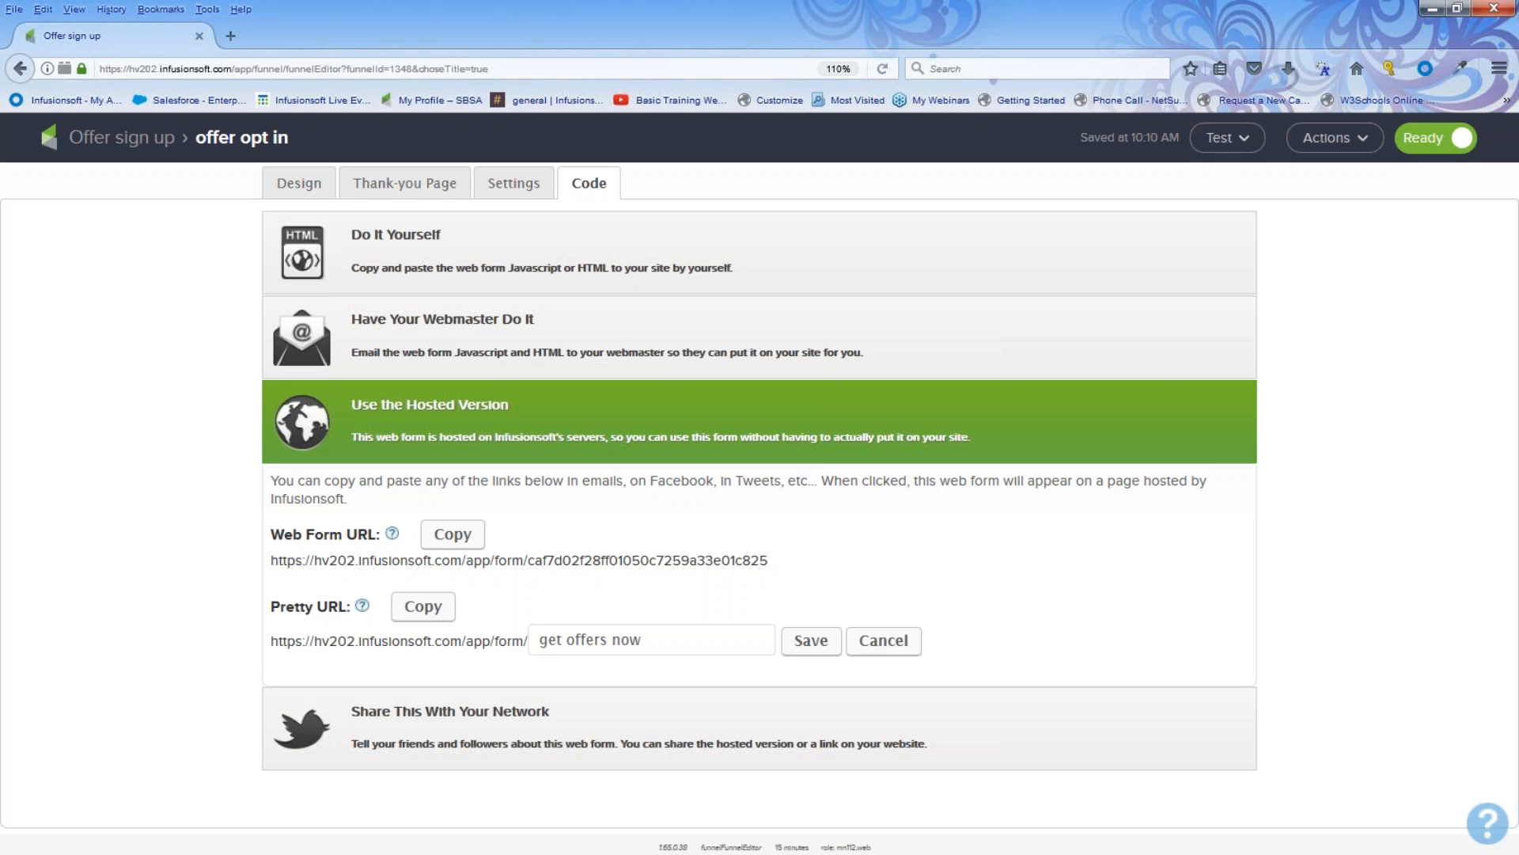
left_click(811, 641)
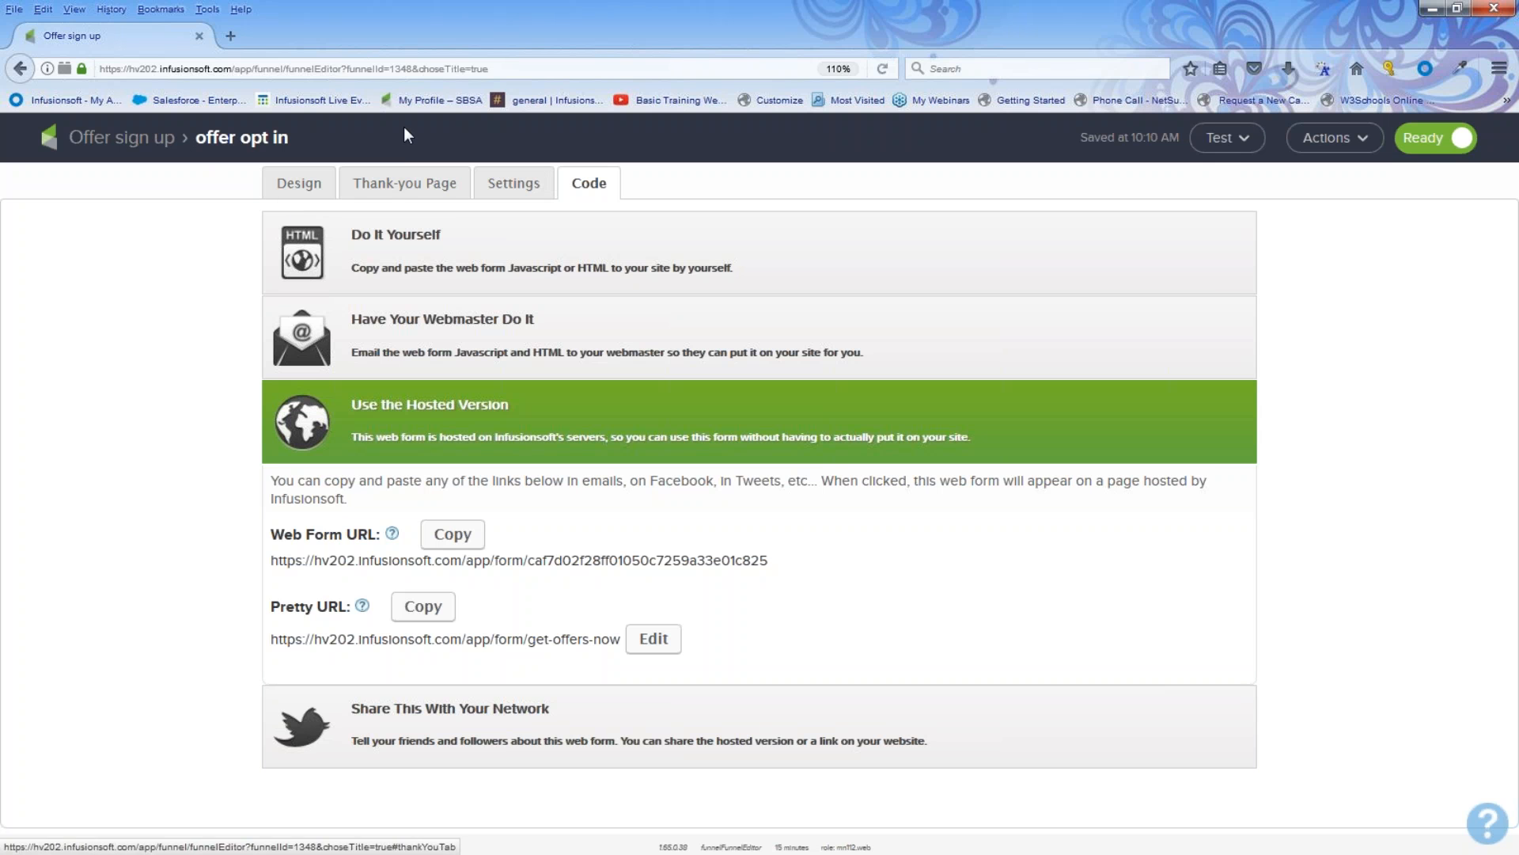
Step: Open the offer welcome and more sequence and add an Apply/Remove Tag step after Start
left_click(123, 141)
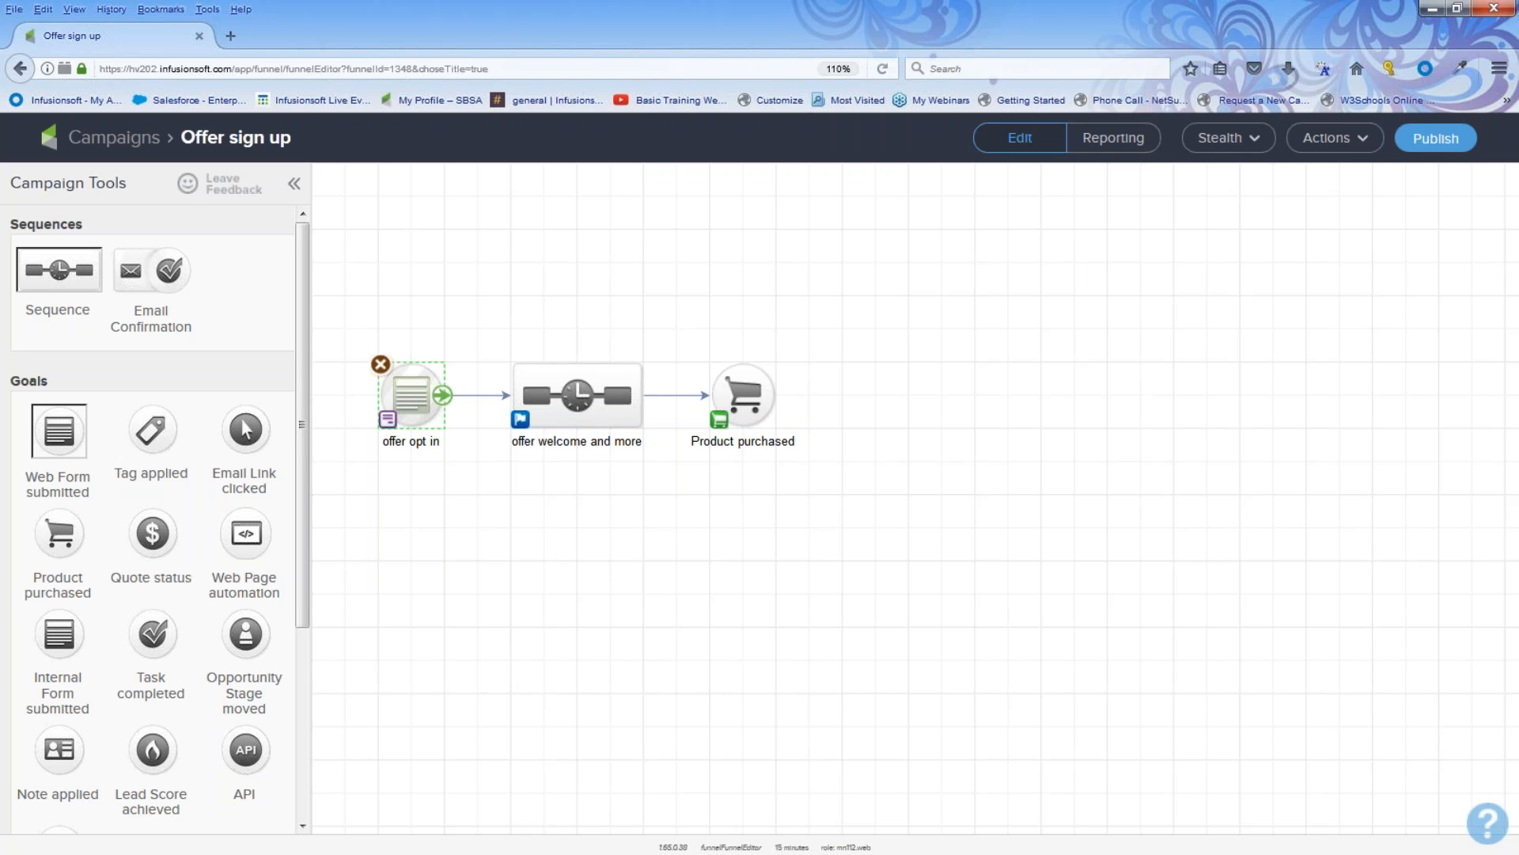
left_click_drag(464, 291, 691, 495)
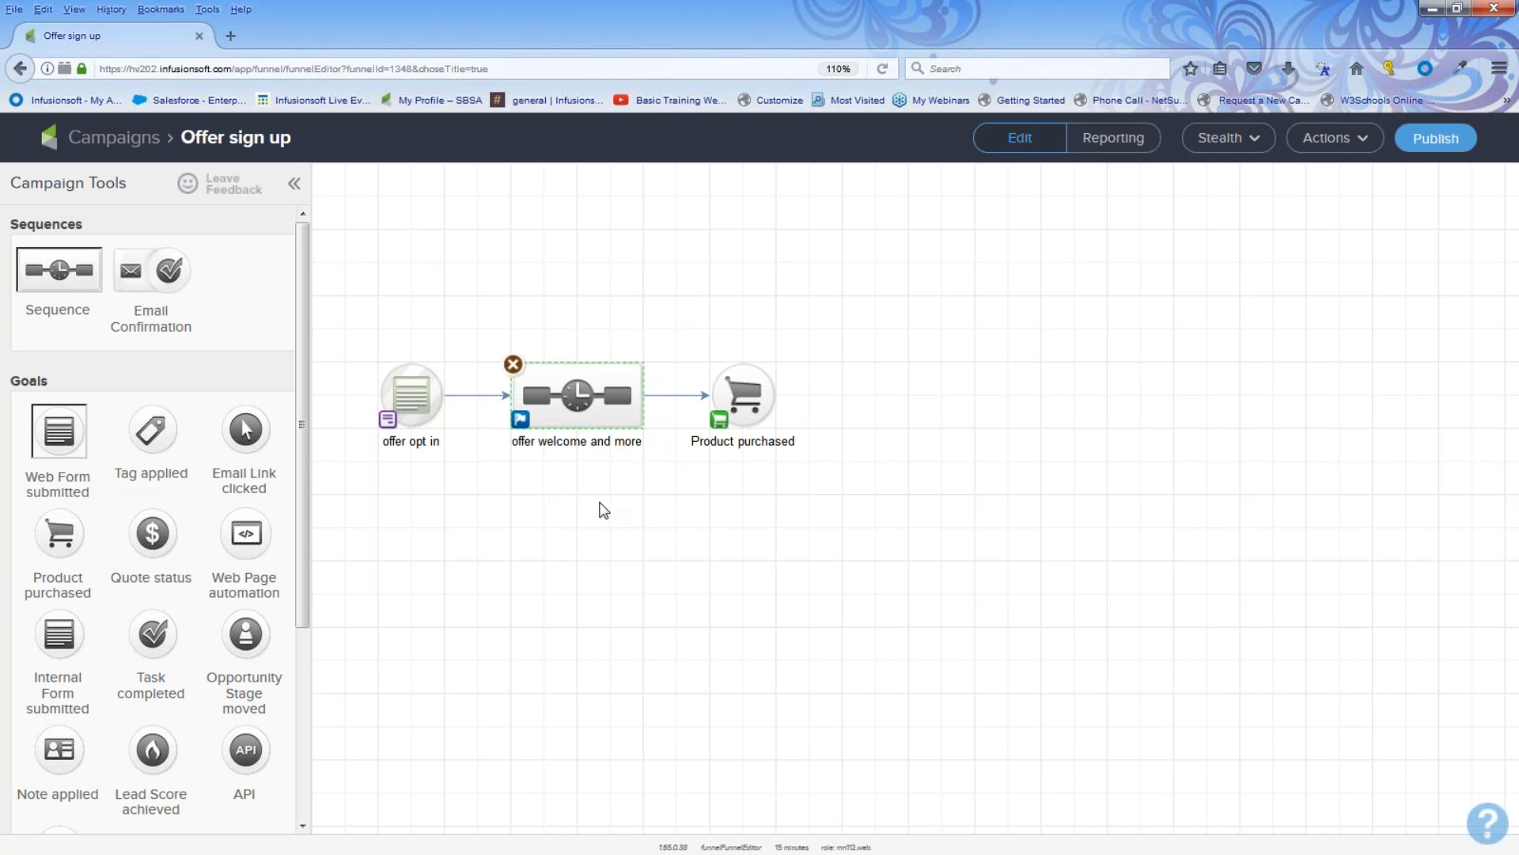
mouse_move(575, 396)
double_click(575, 396)
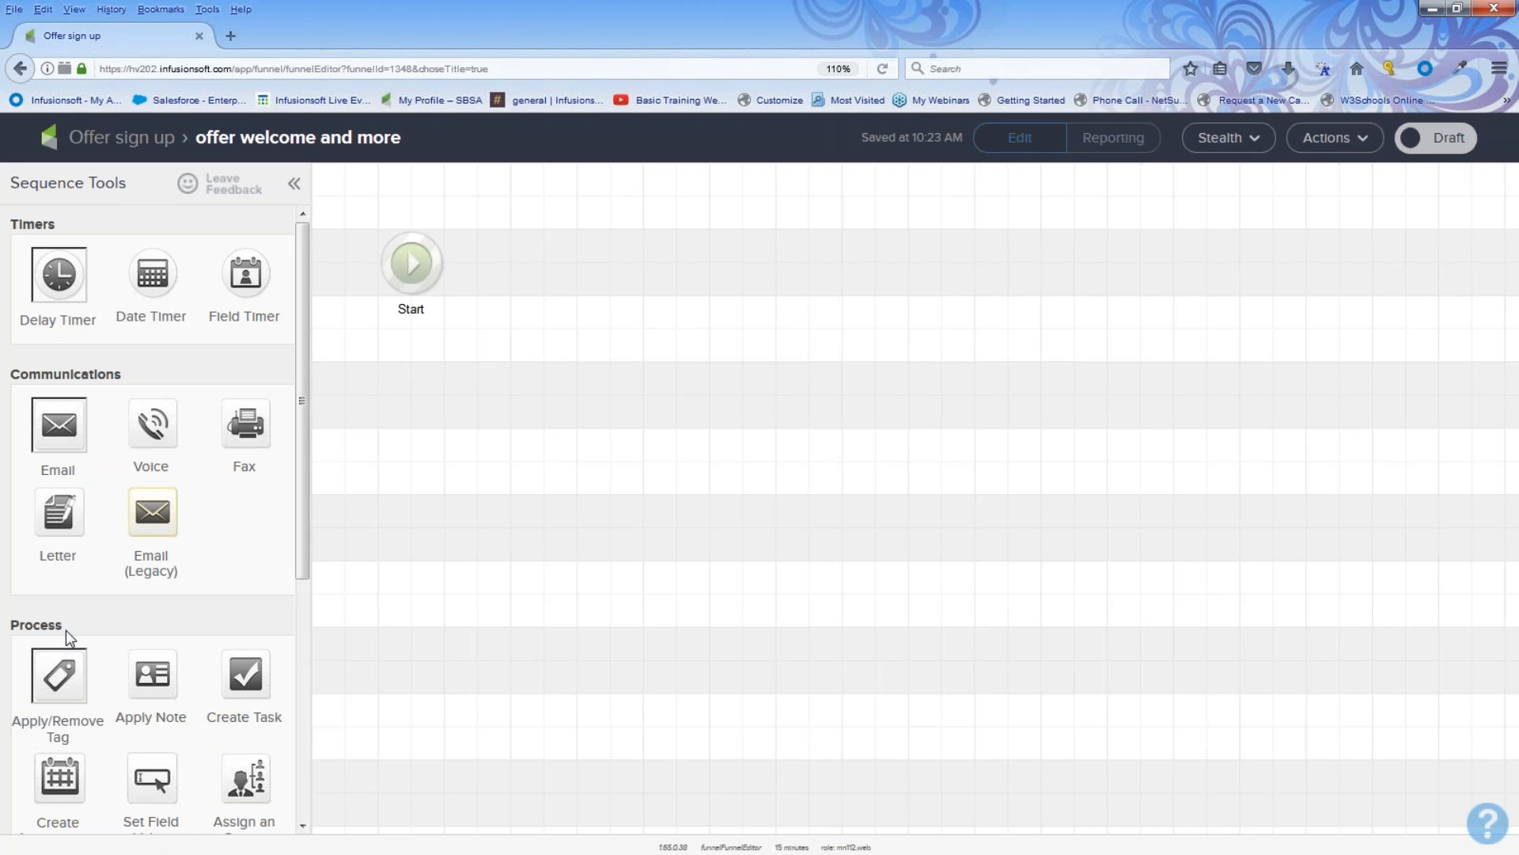
left_click_drag(62, 625, 11, 625)
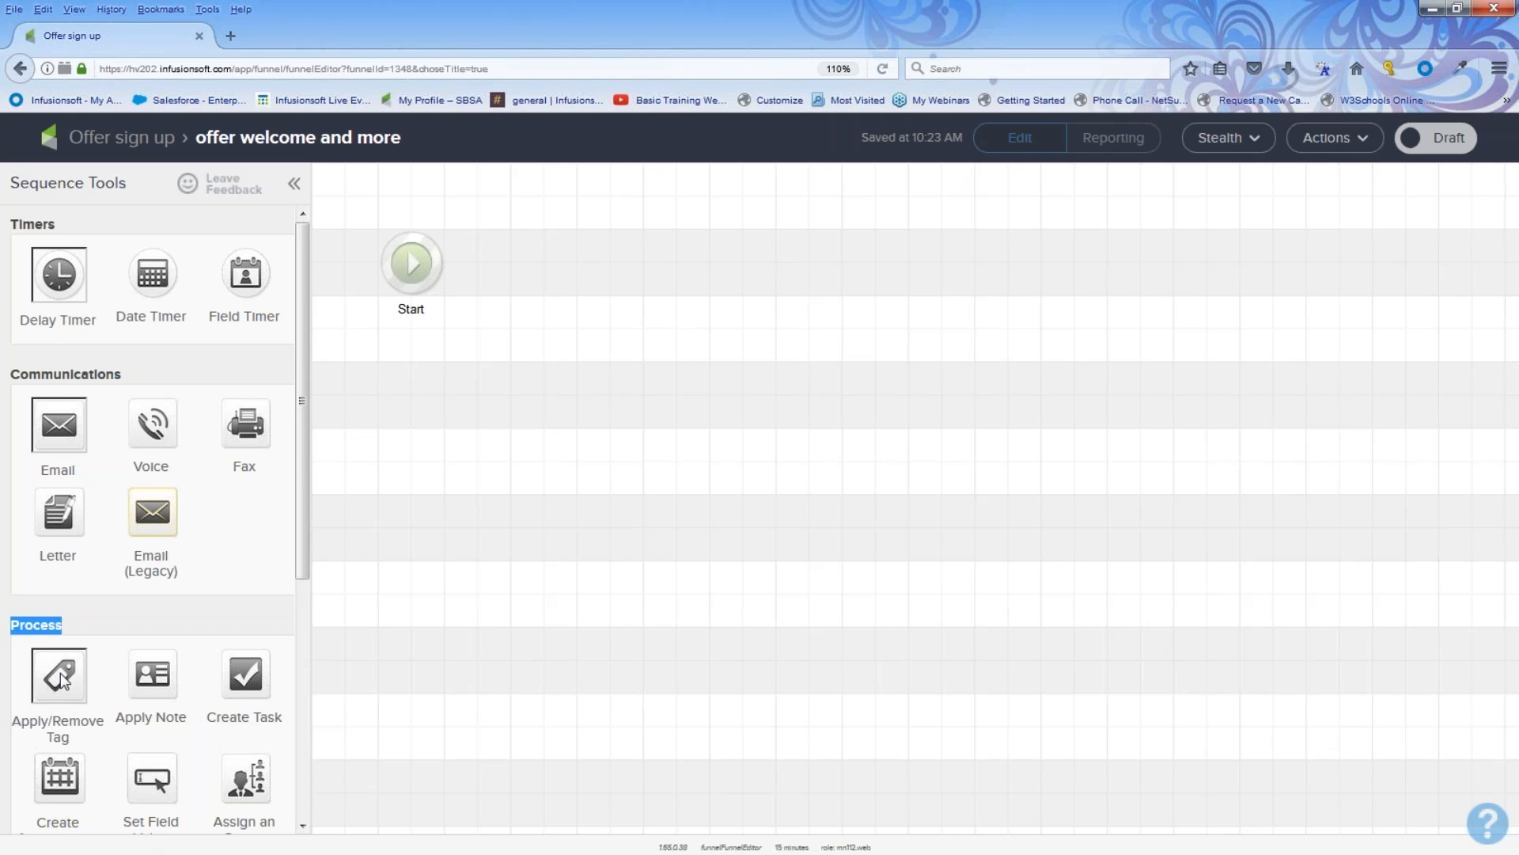
left_click_drag(63, 679, 536, 239)
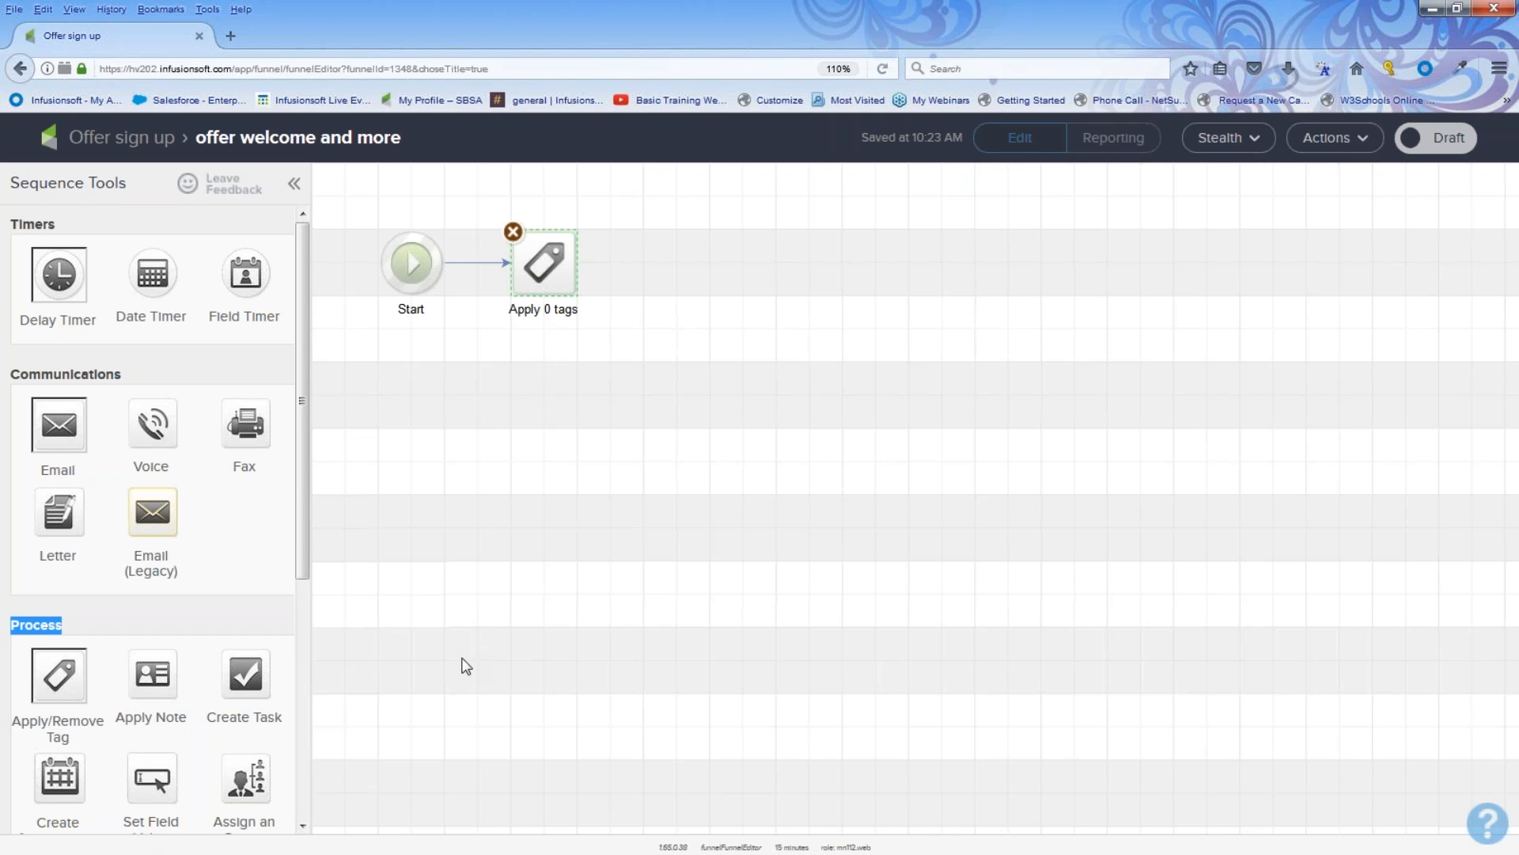
Step: Configure the tag step to apply a newly created tag named End of April Sign up
double_click(543, 263)
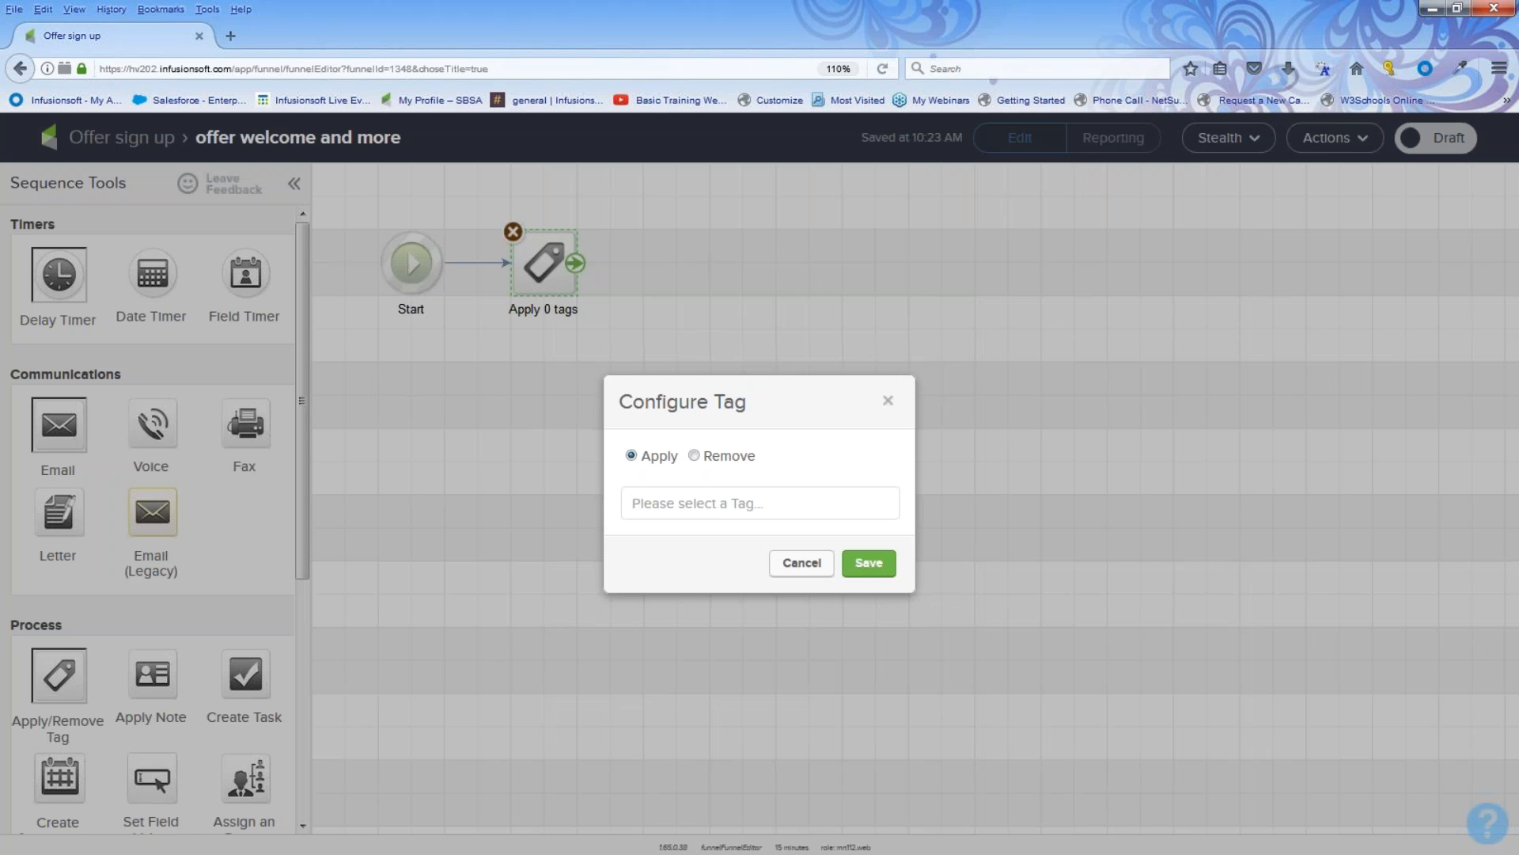
left_click(641, 504)
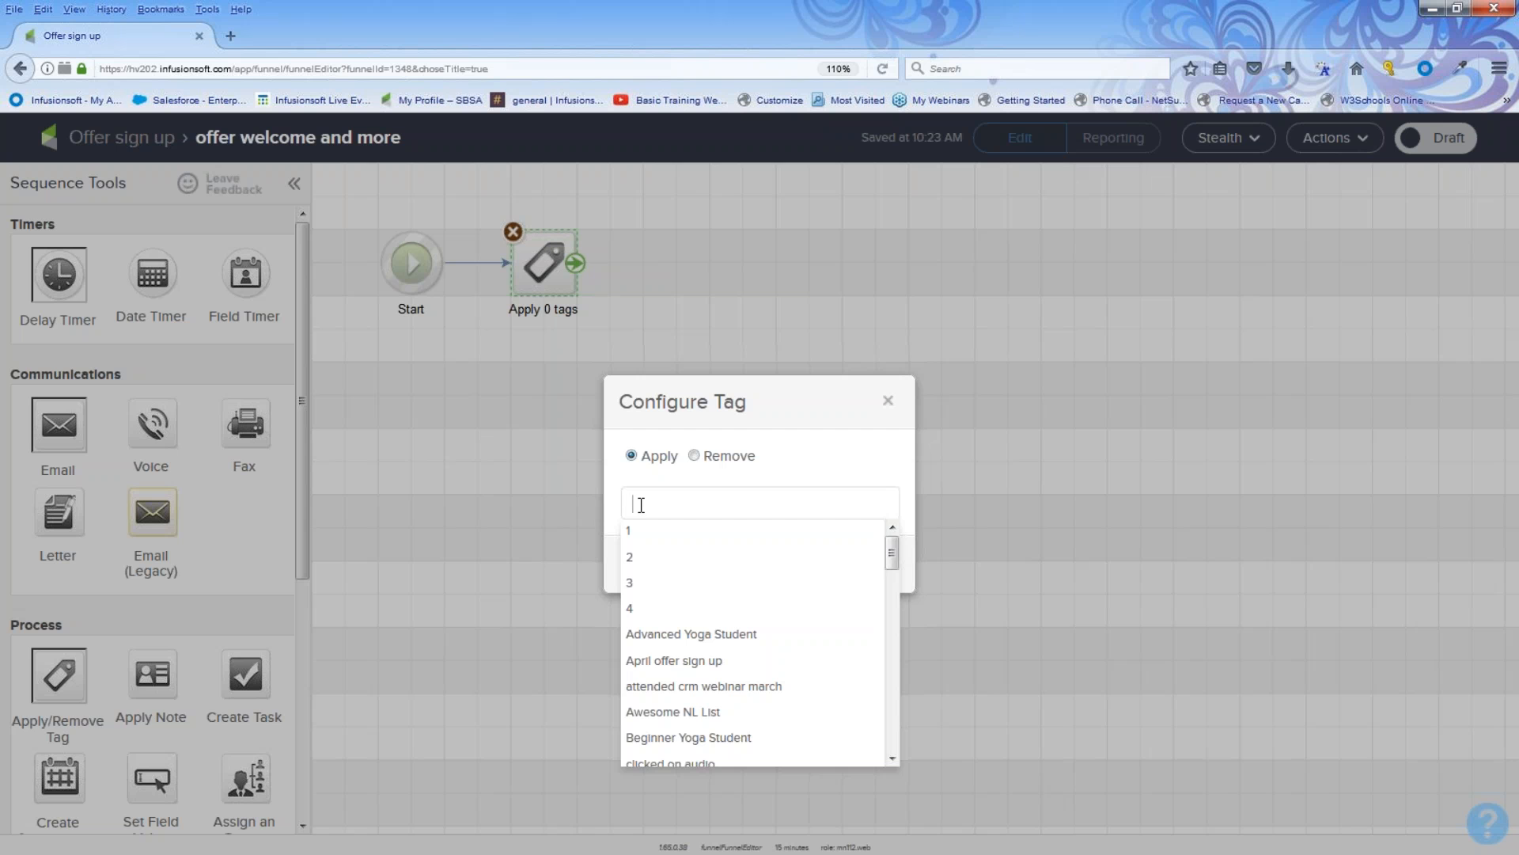
type("offer")
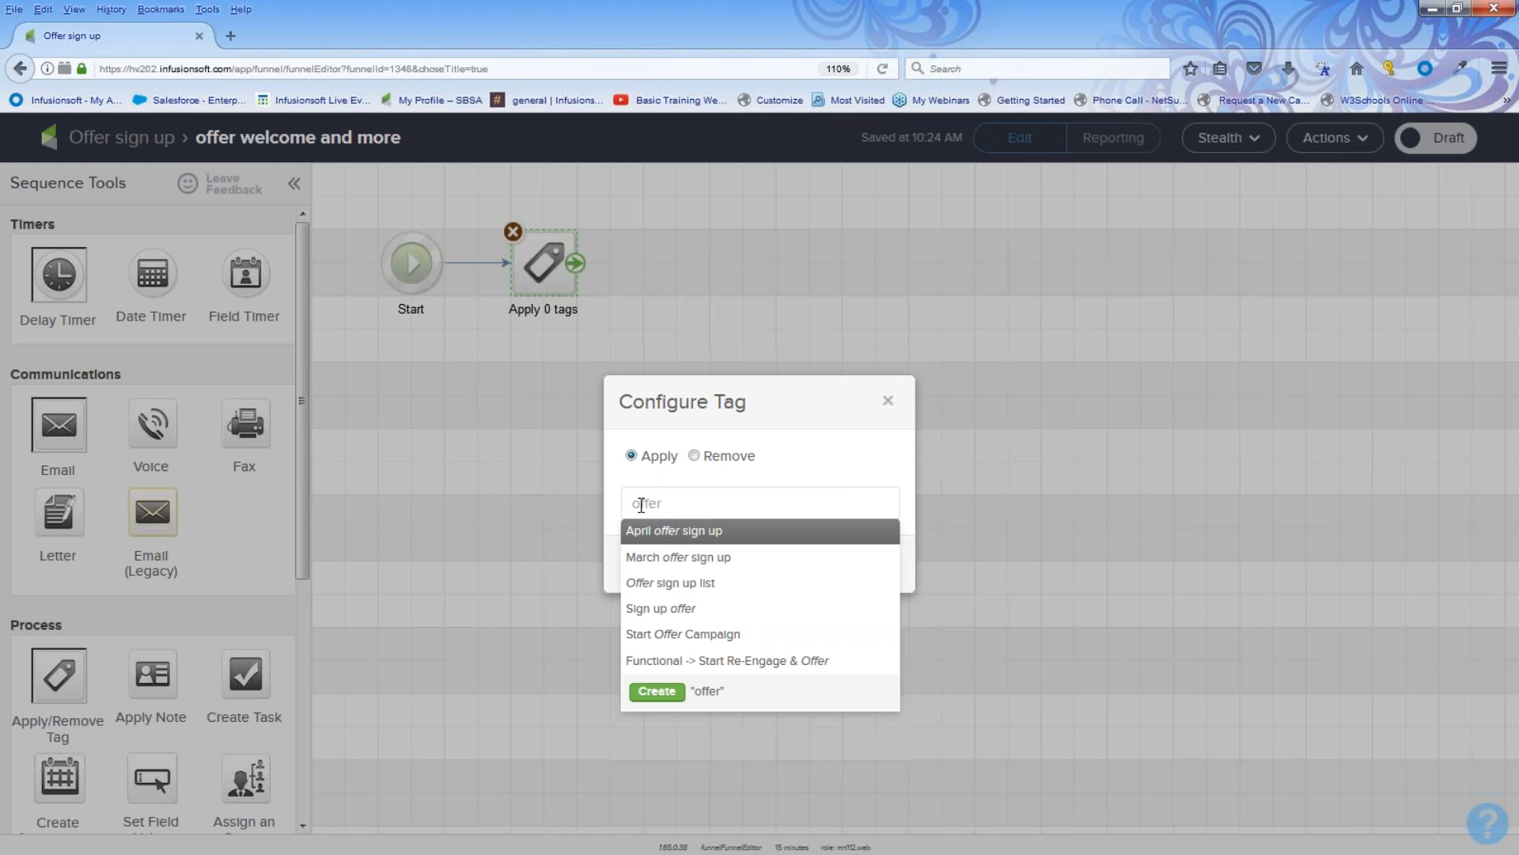
left_click(677, 609)
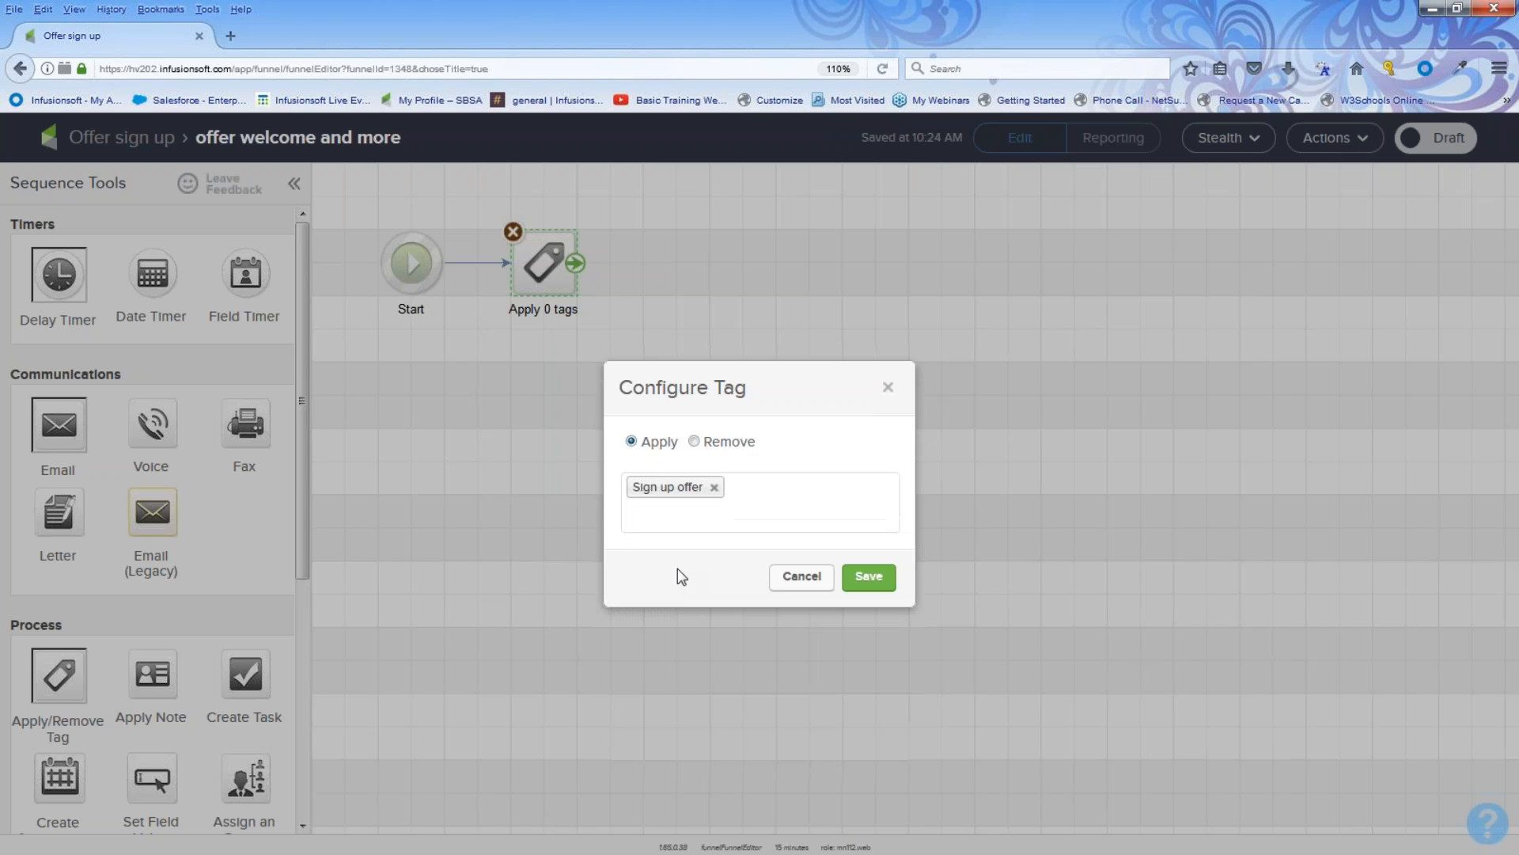
left_click(715, 487)
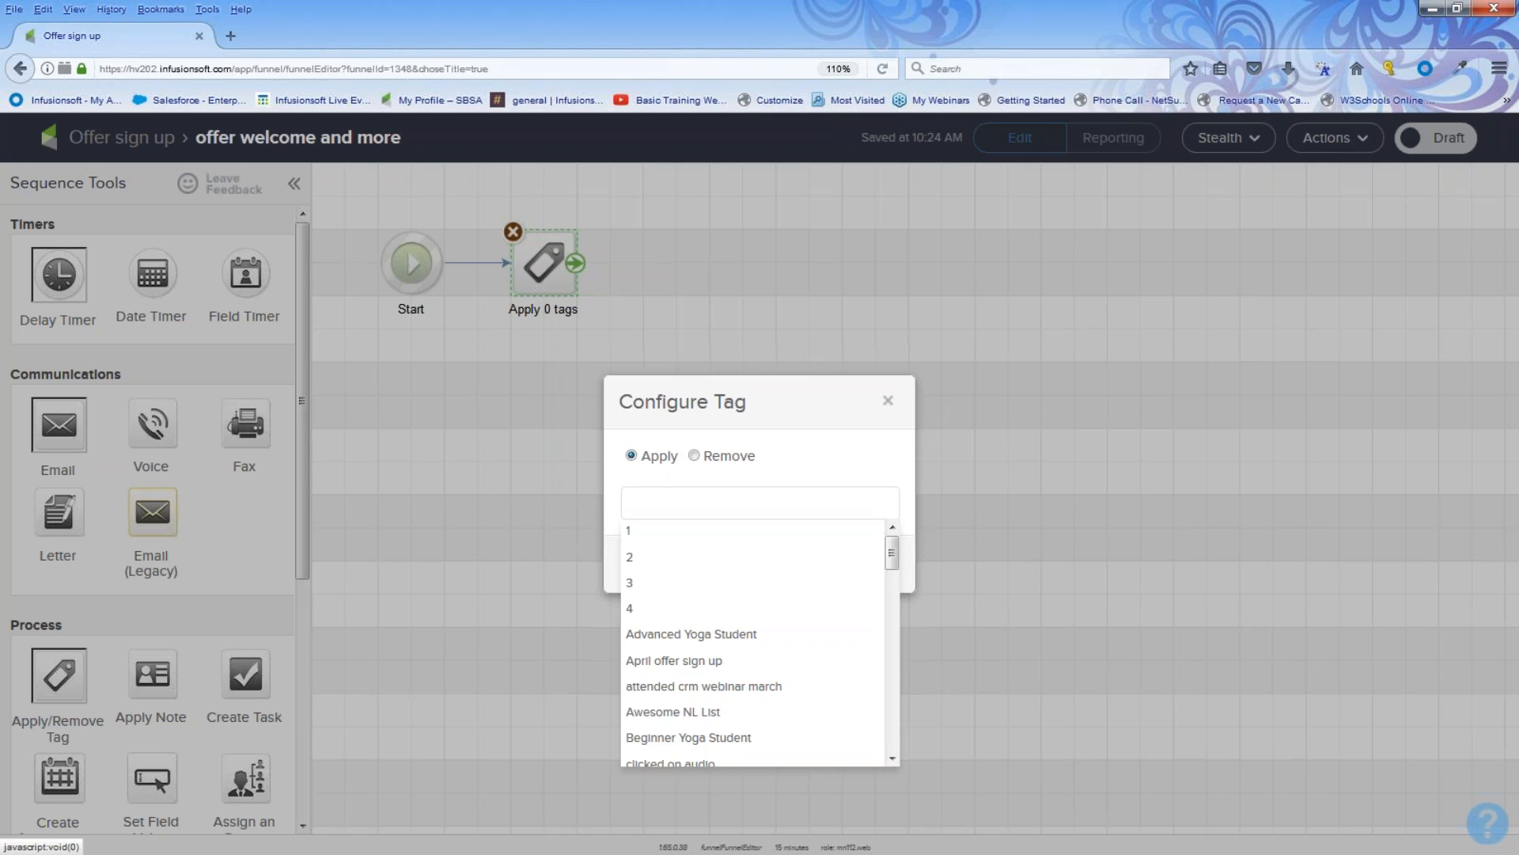
type("ENd o")
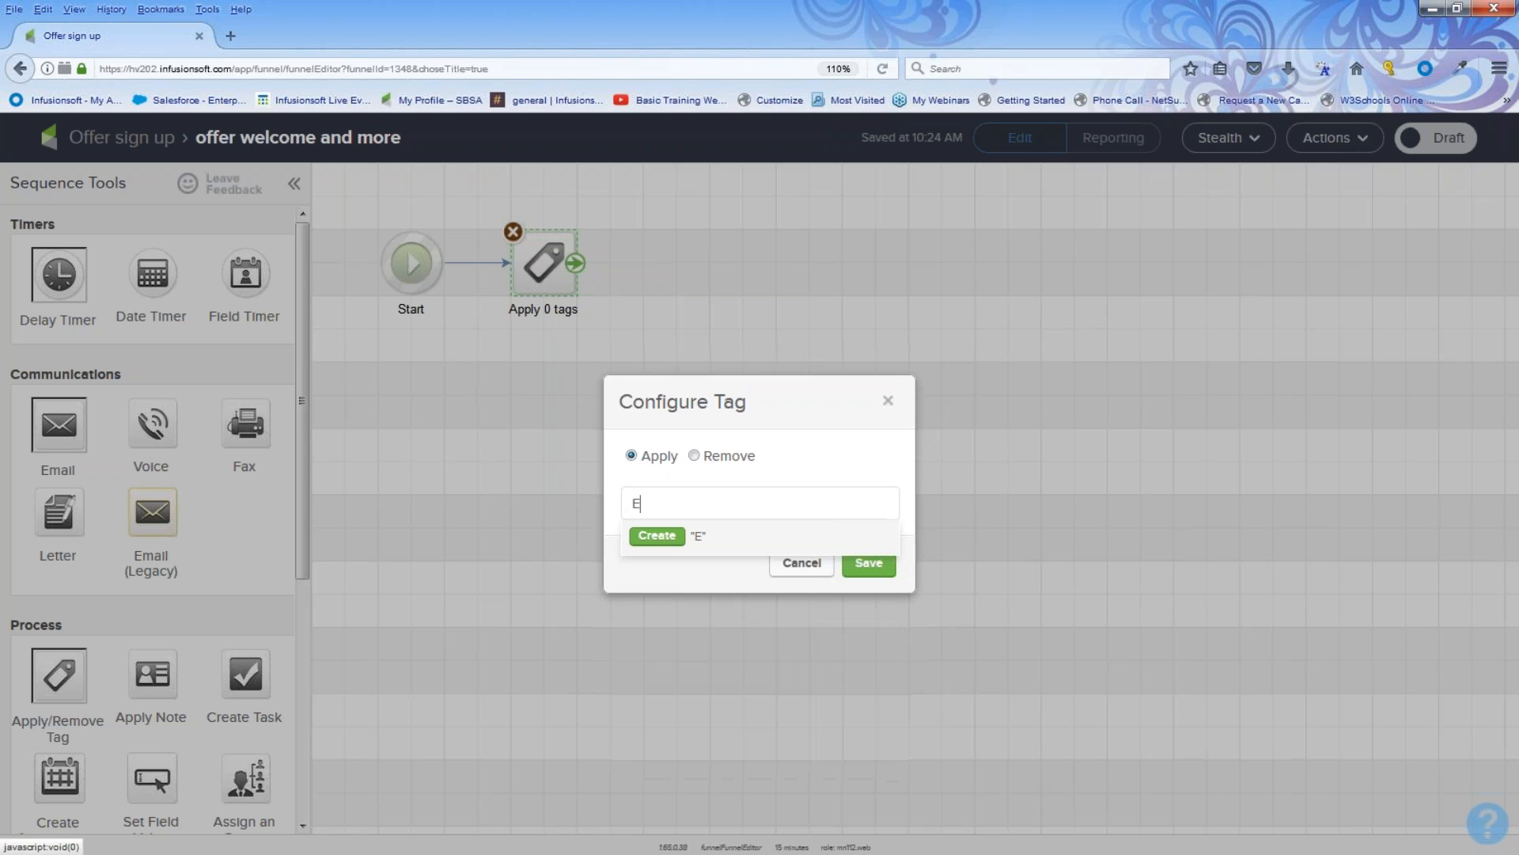
key("BackSpace")
key("BackSpace")
key("BackSpace")
key("BackSpace")
type("nd of April Sig")
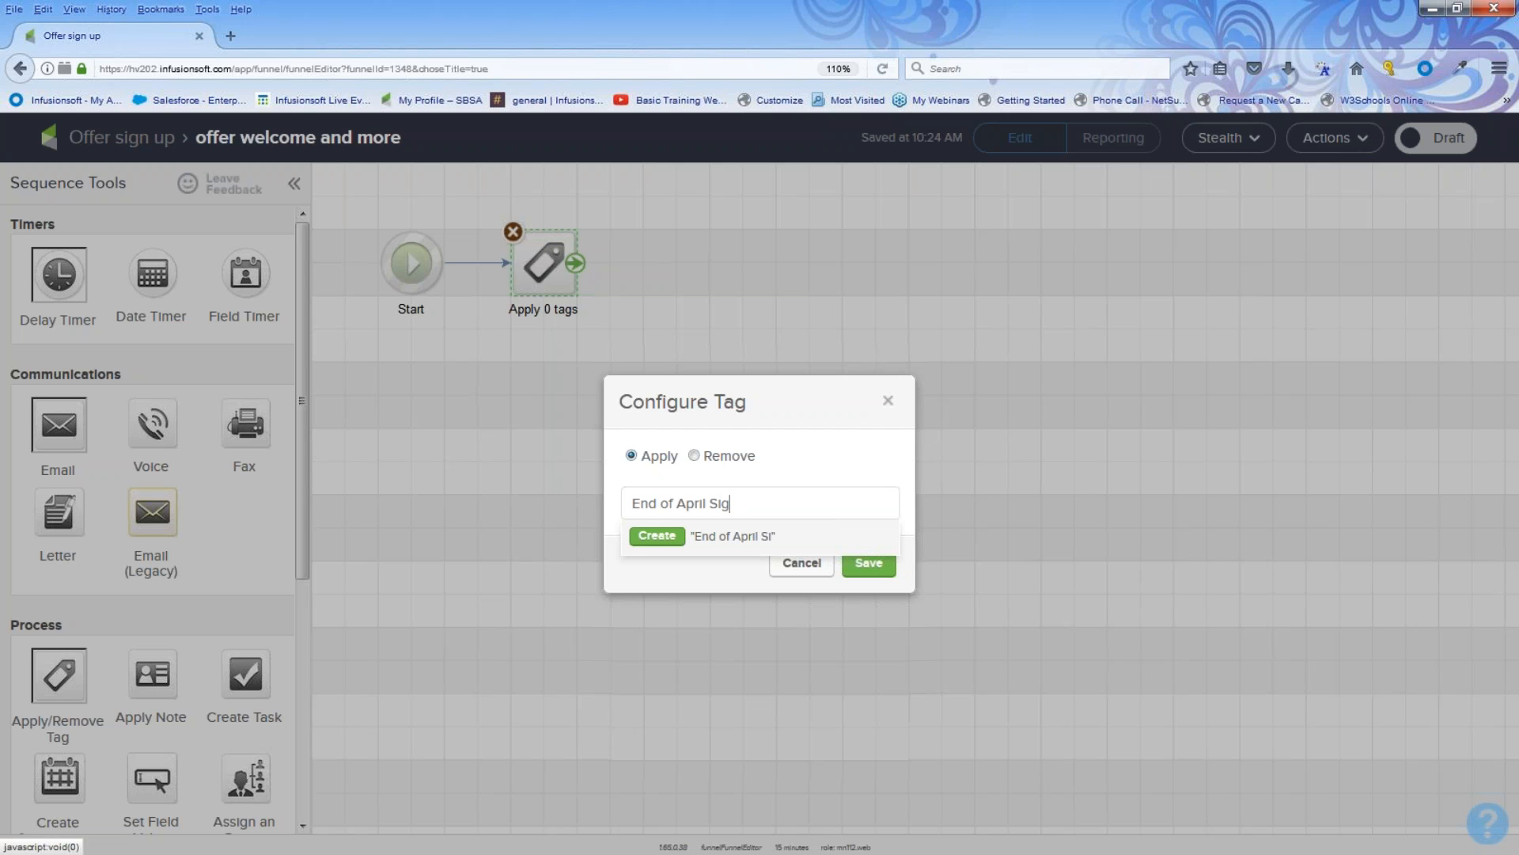
type("n up")
left_click(643, 535)
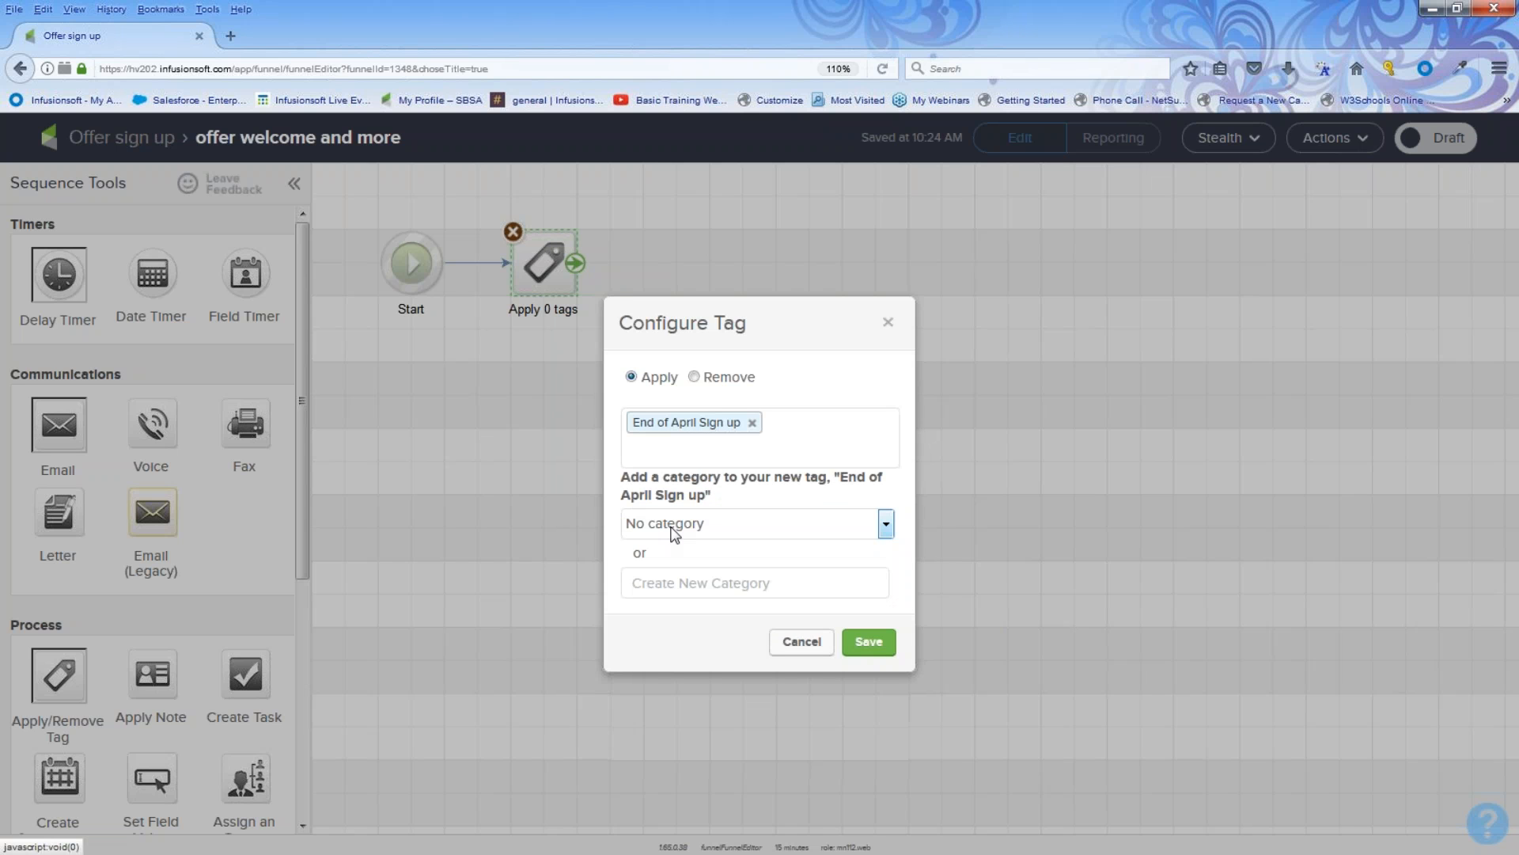
left_click(878, 644)
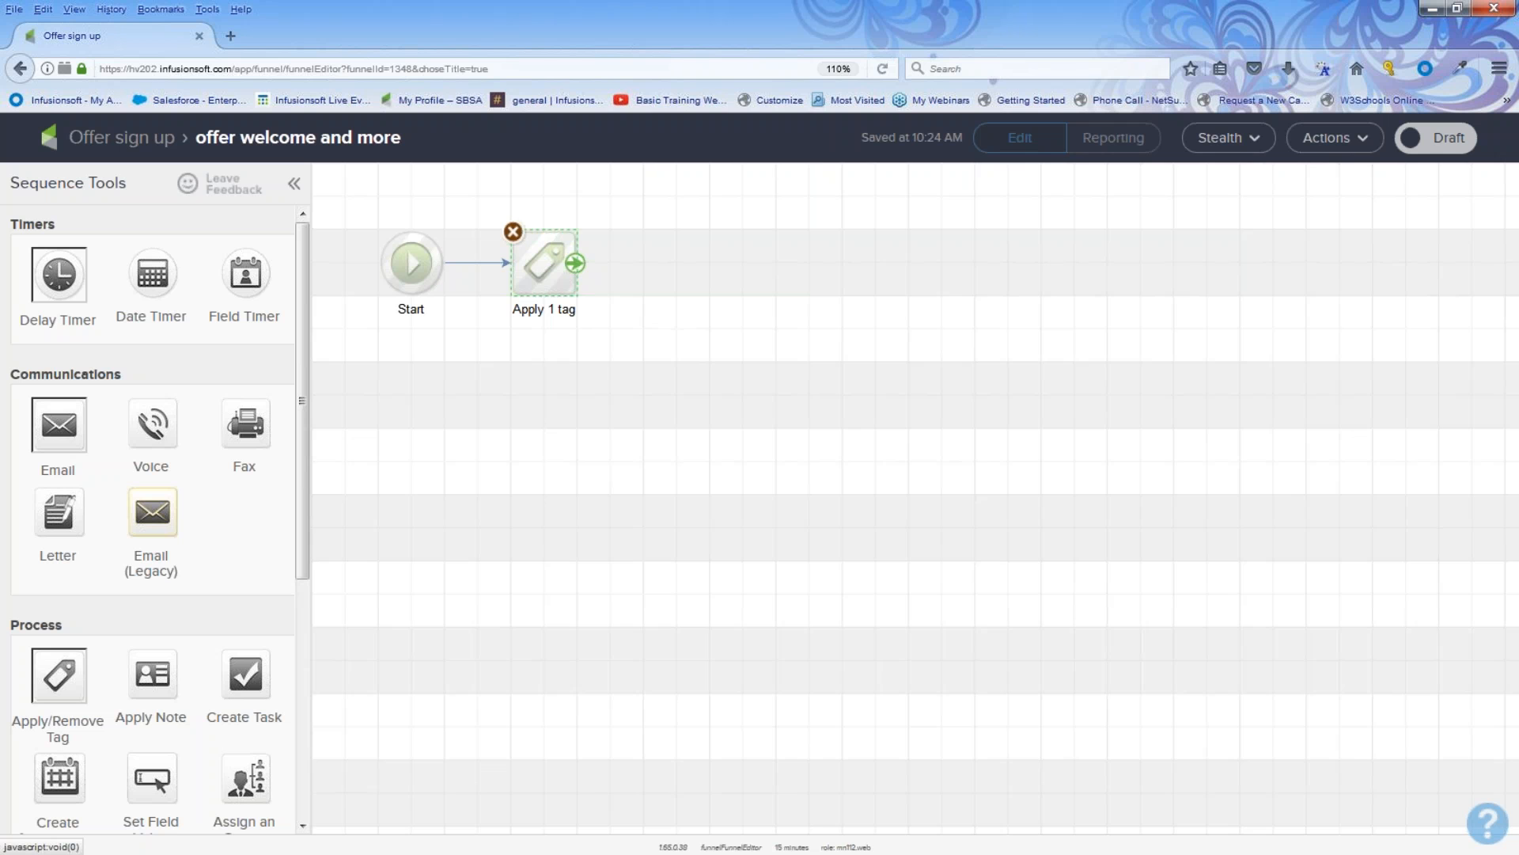
Step: Add an email step after the tag step and name it offer 1 and welcome
left_click_drag(129, 380, 8, 381)
left_click(7, 389)
left_click_drag(74, 419, 665, 312)
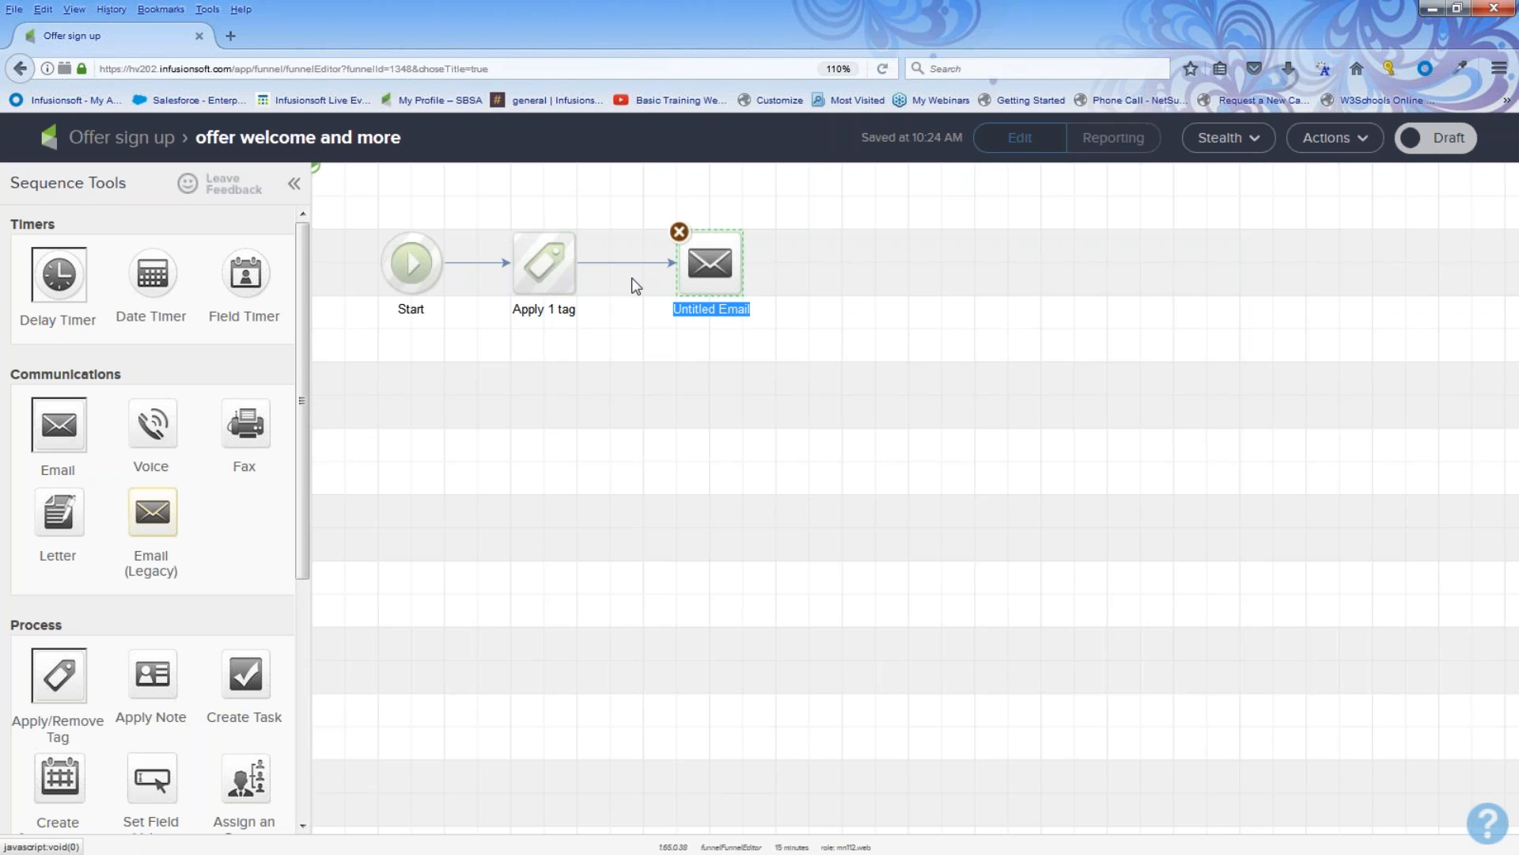
type("offer 1 and welcome")
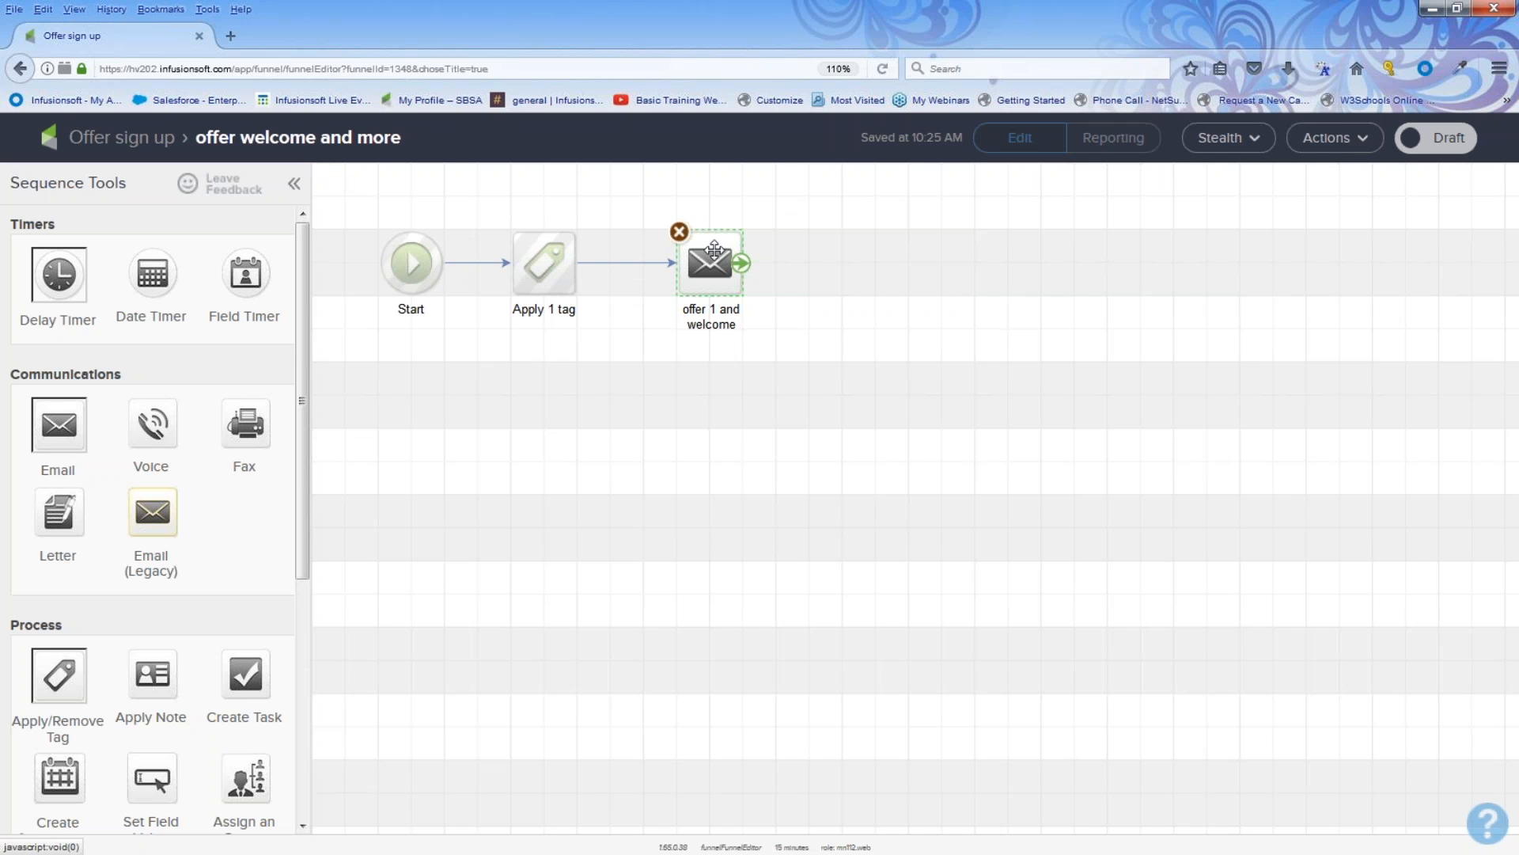
Step: Build the offer 1 and welcome email from the saved instant marketing ideas template and mark it ready
left_click(707, 263)
double_click(708, 262)
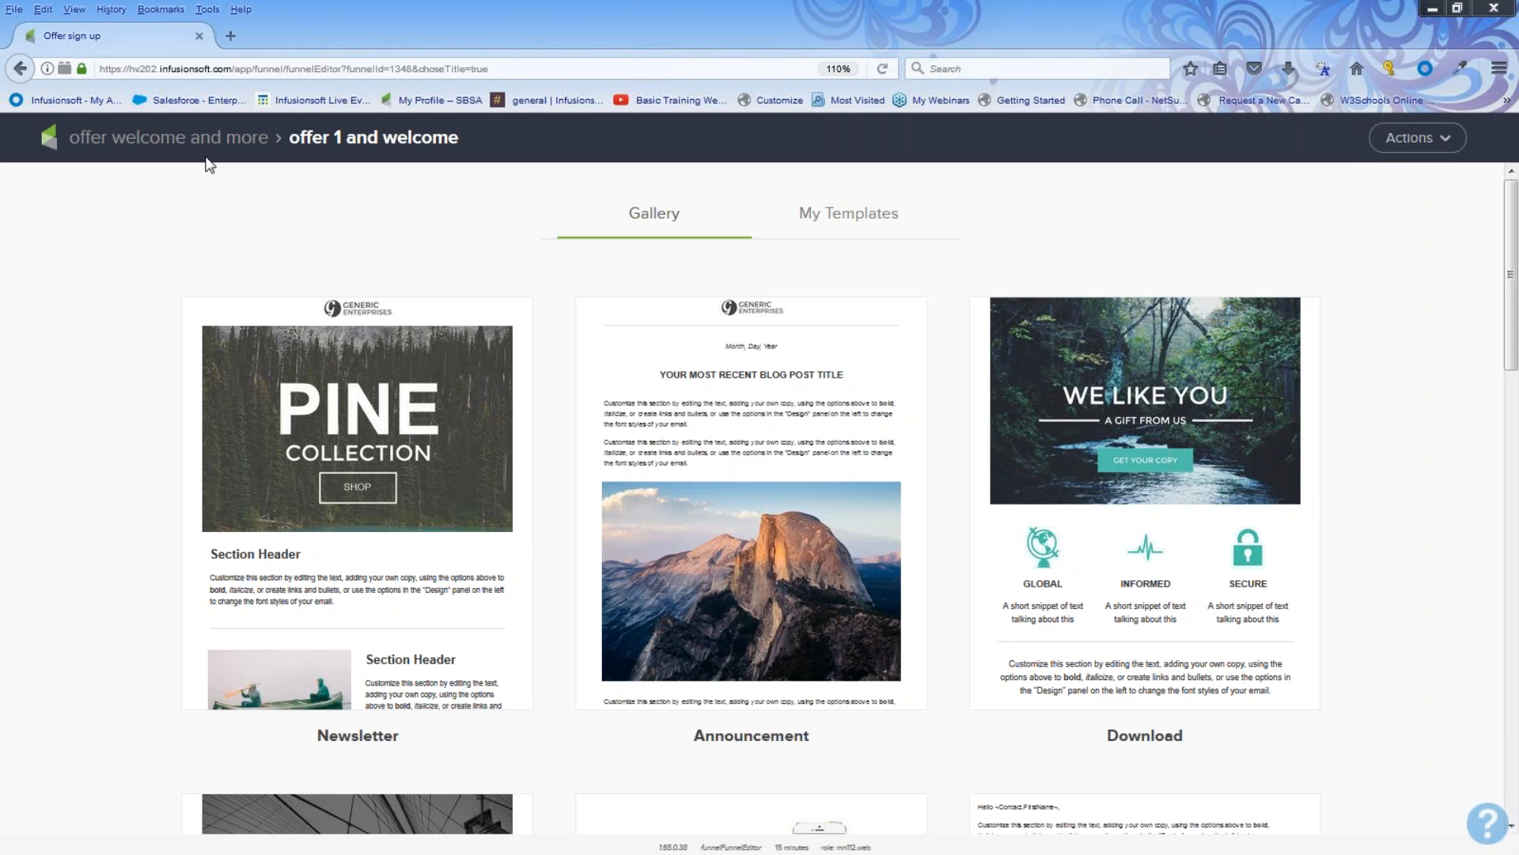
left_click(837, 222)
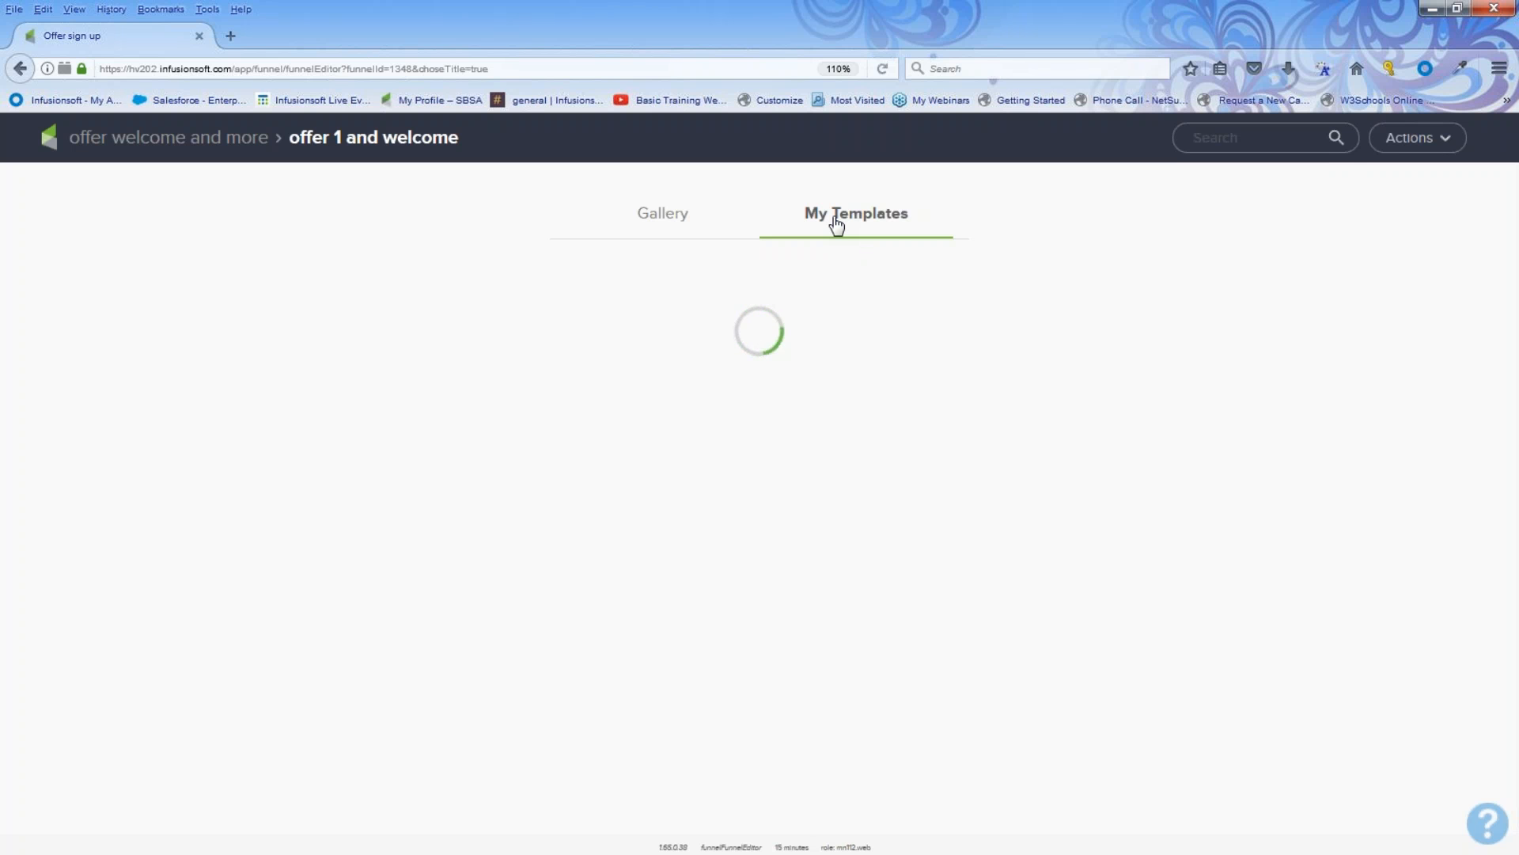
scroll(726, 515, "down", 4)
scroll(565, 574, "down", 12)
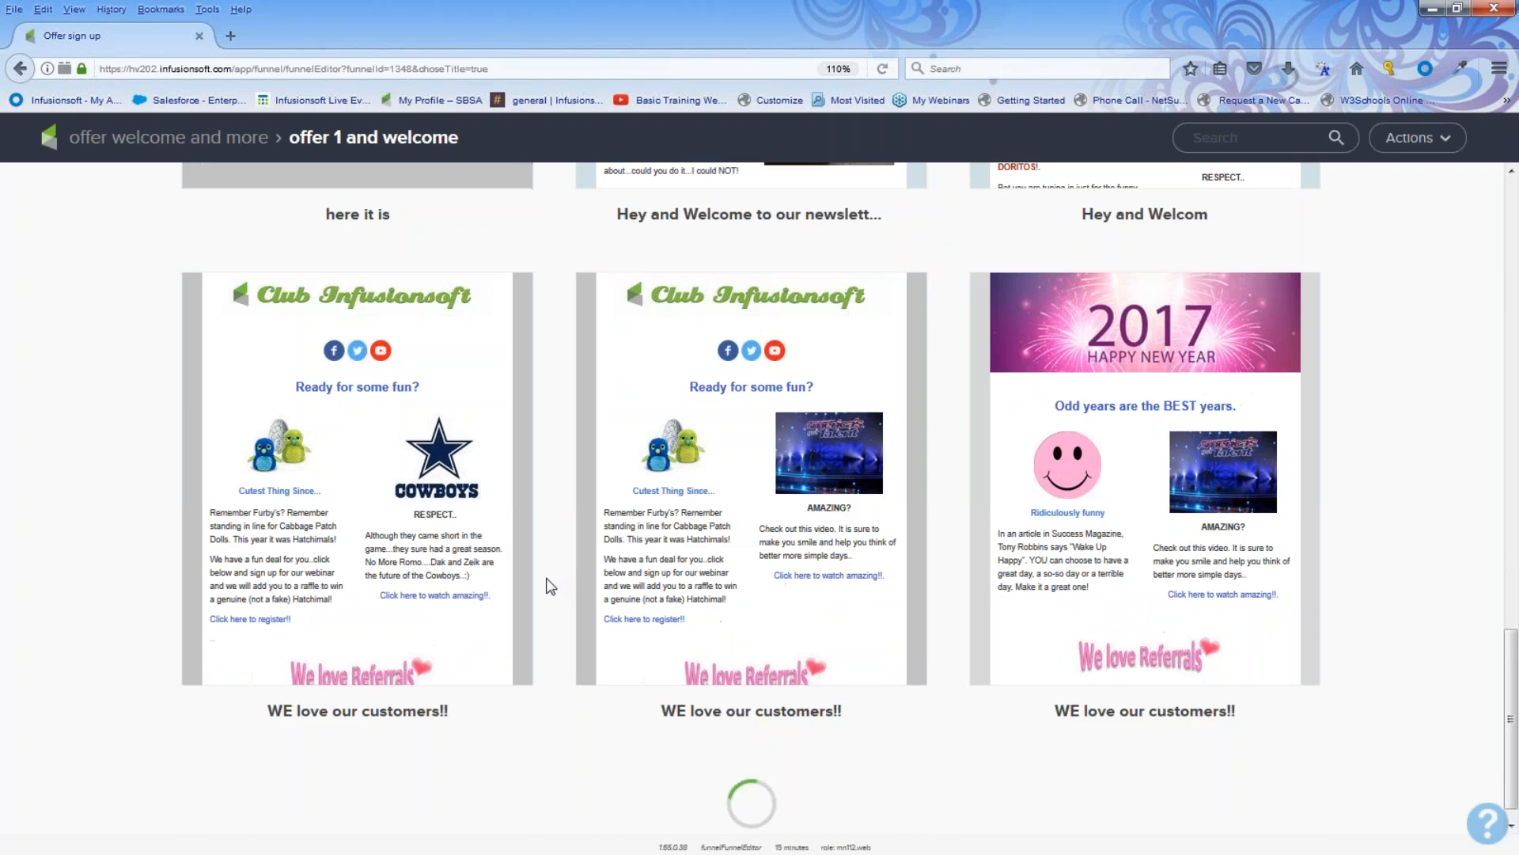
scroll(554, 589, "down", 9)
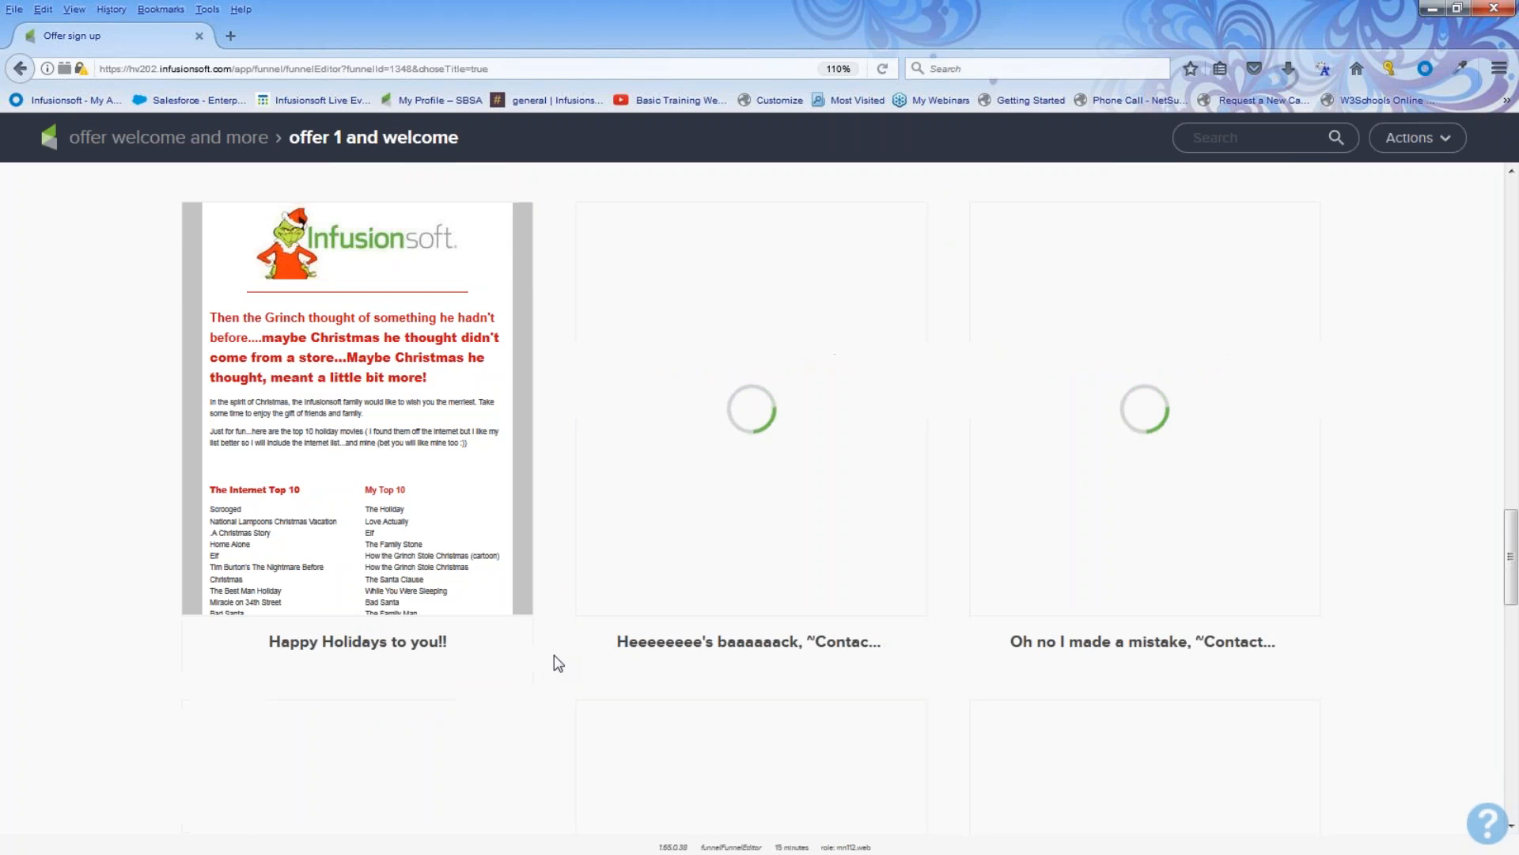
scroll(554, 663, "down", 10)
mouse_move(621, 665)
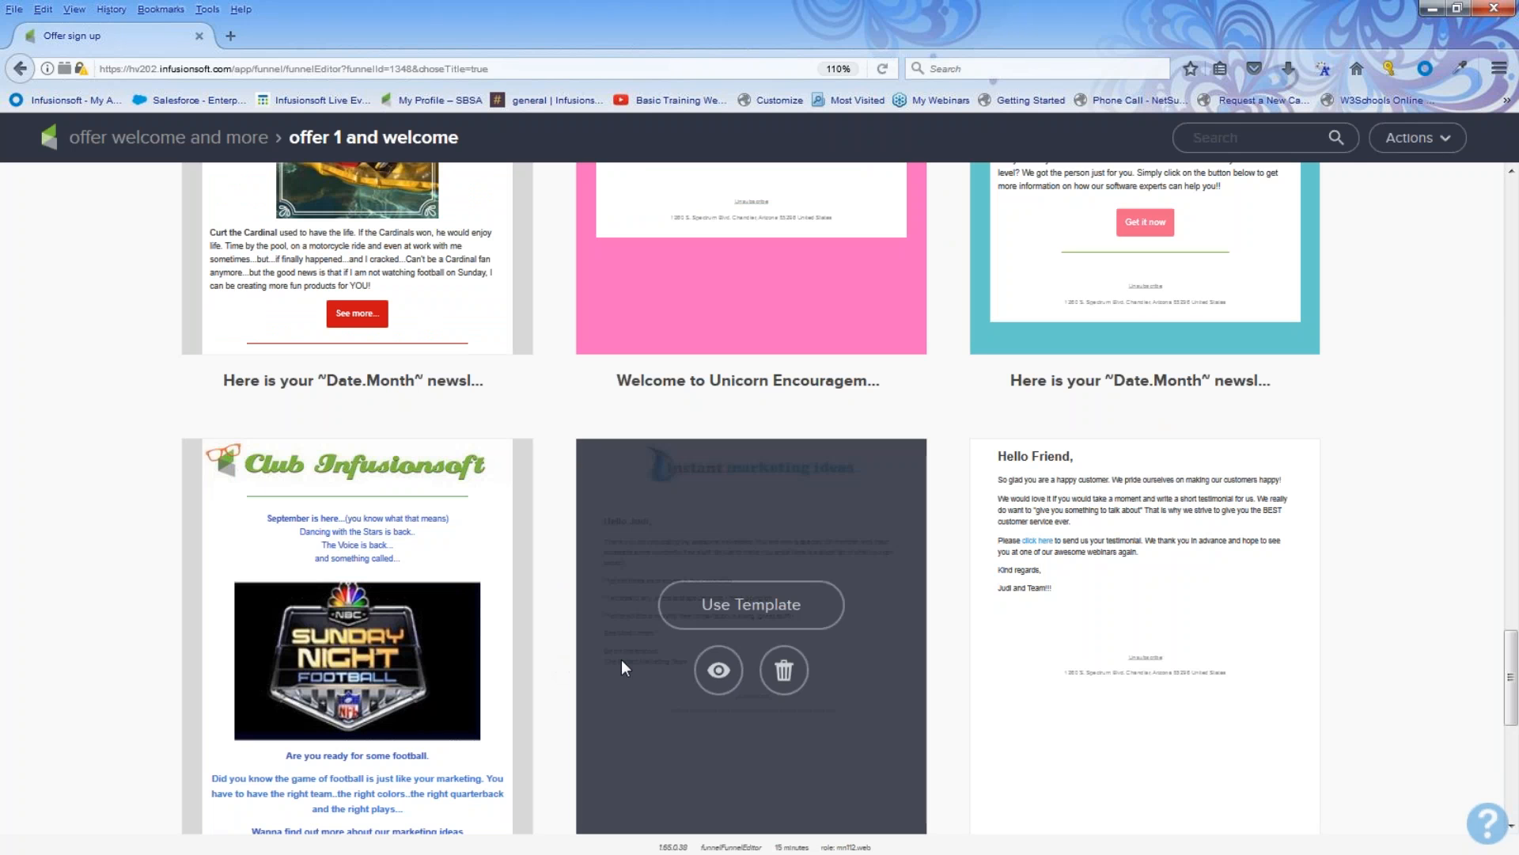
left_click(747, 614)
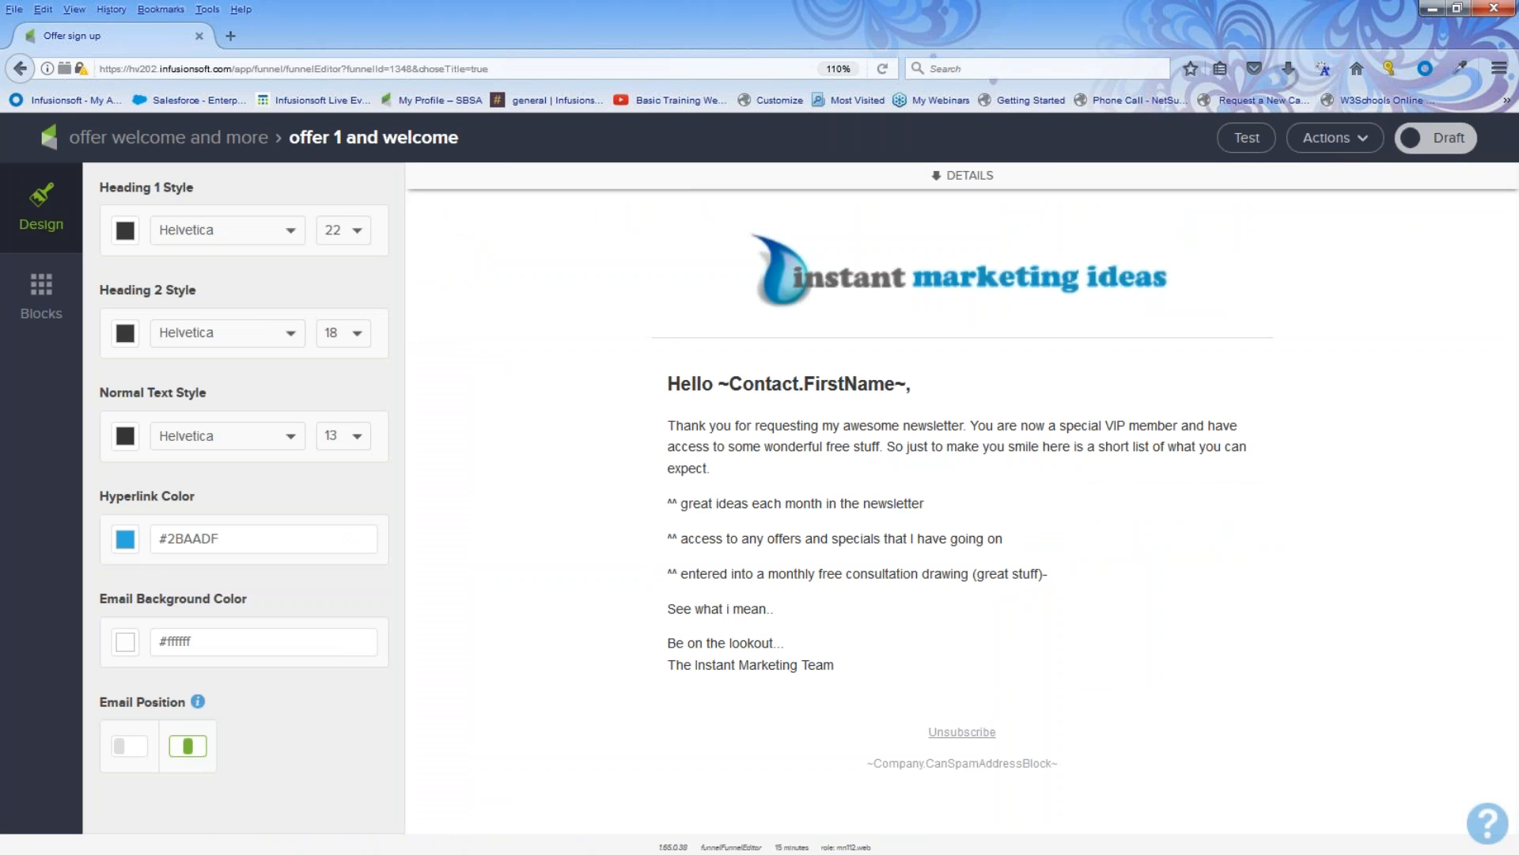
left_click(1452, 141)
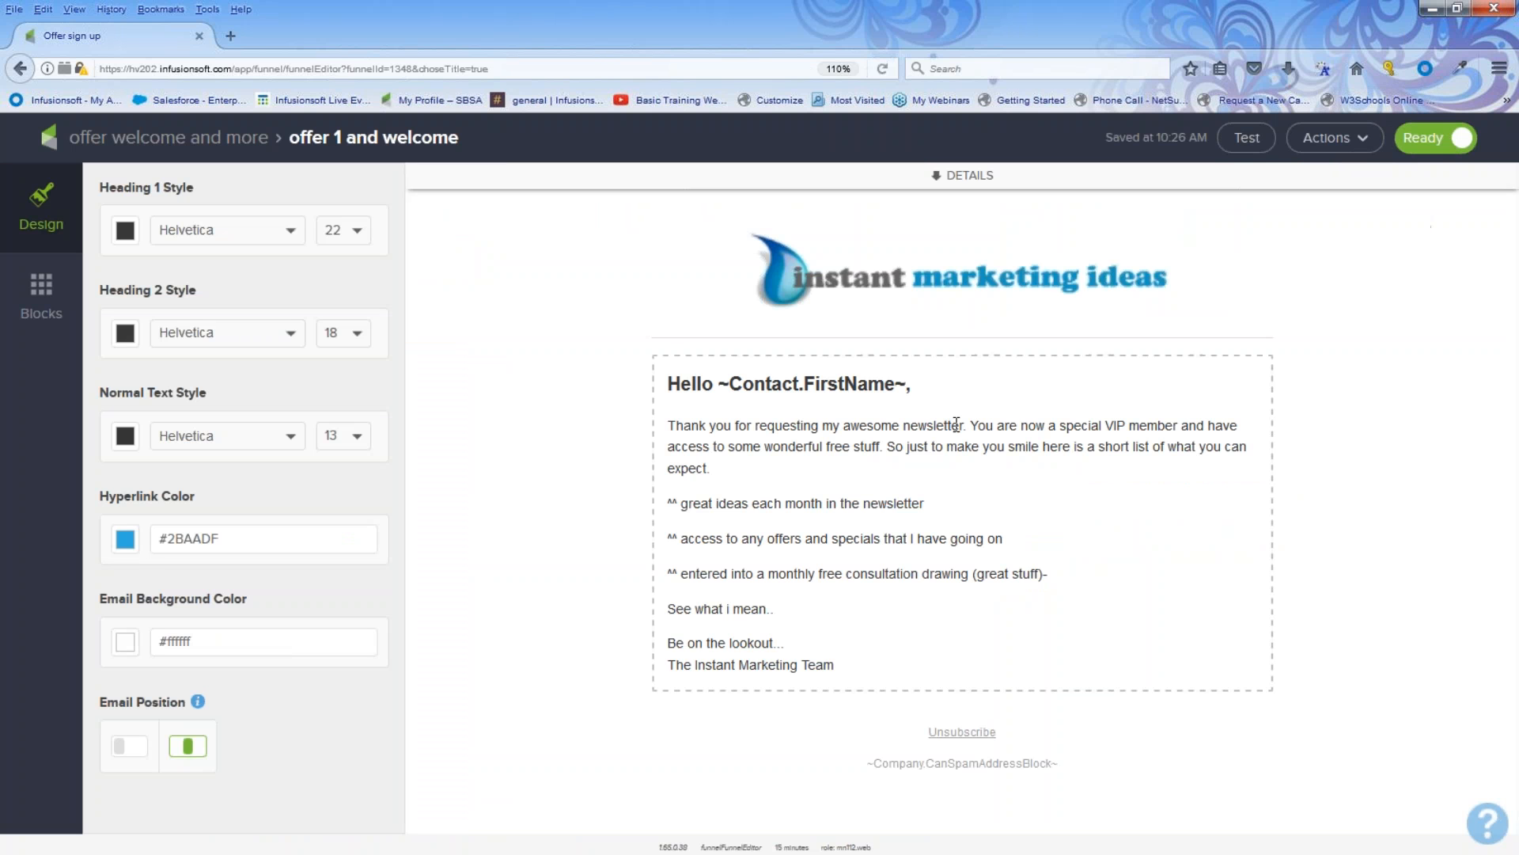
Step: Replace the word newsletter with offer in the email's opening sentence and return to the sequence
left_click_drag(965, 425, 905, 435)
type("offer")
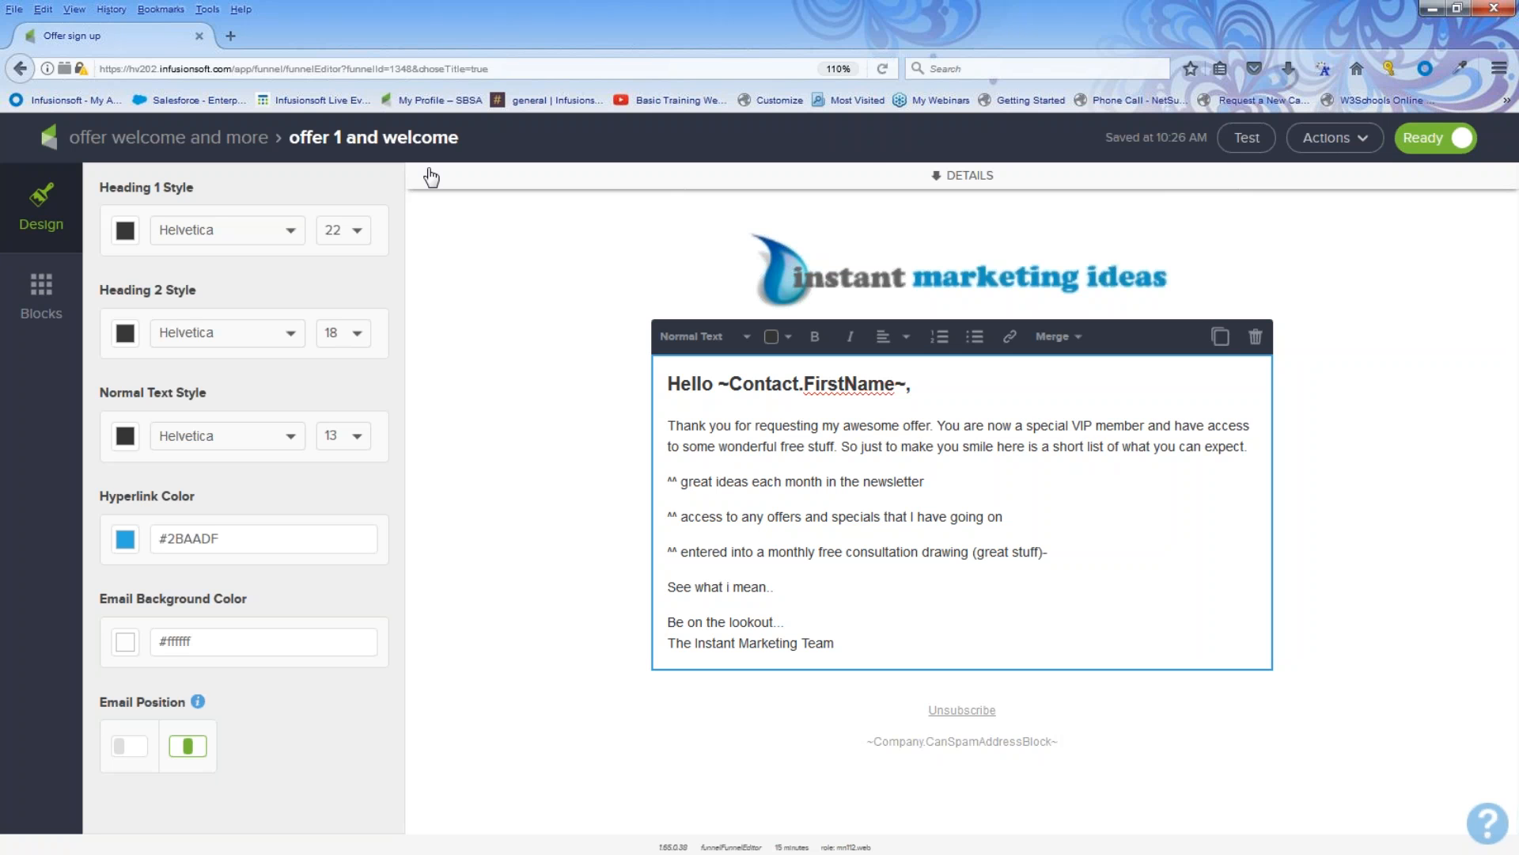
left_click(236, 146)
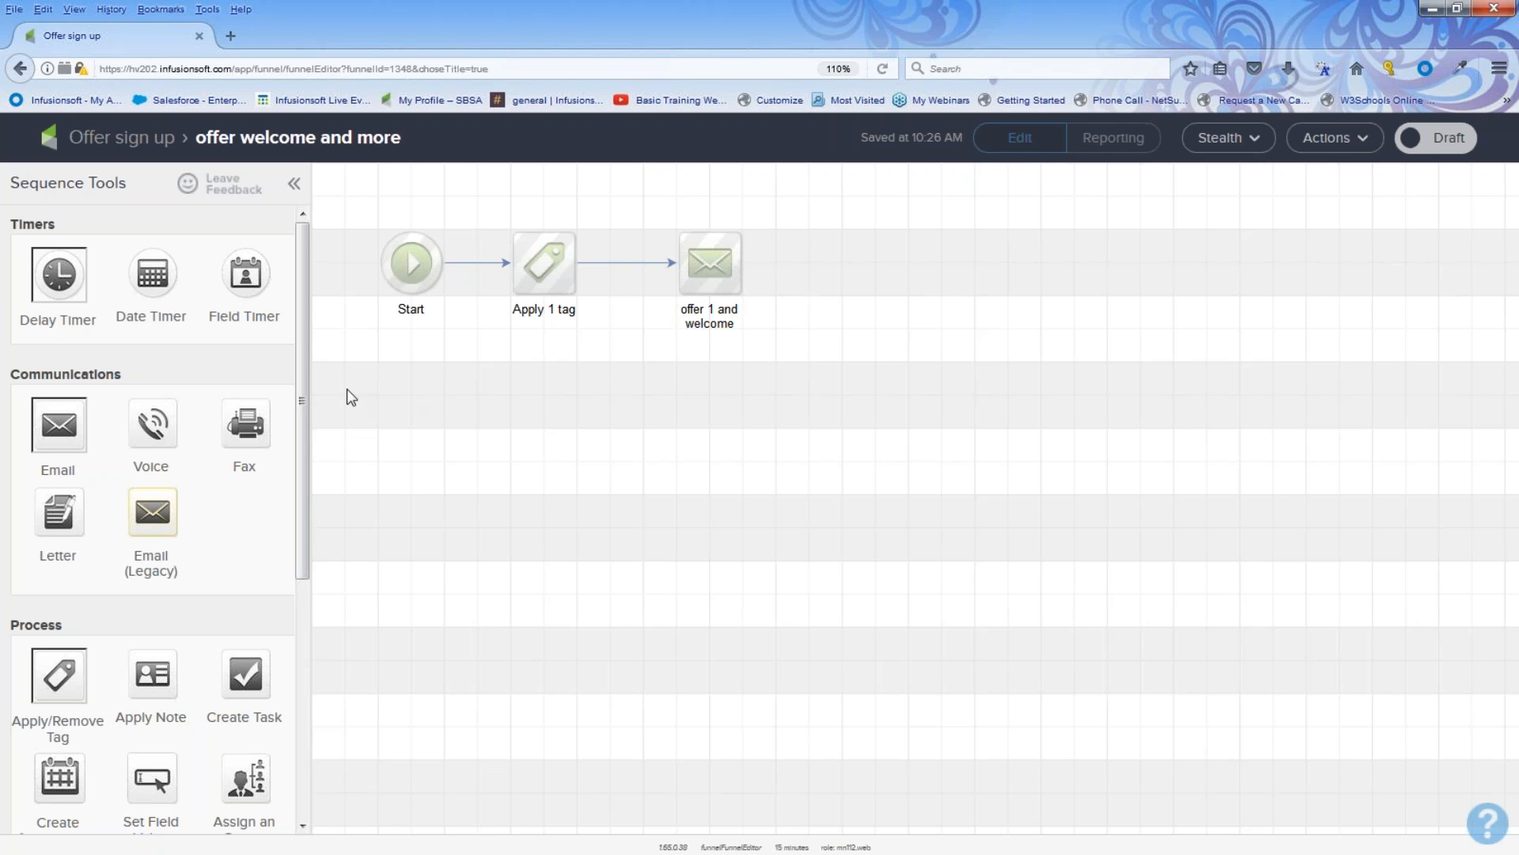
Step: Add a delay timer after the offer 1 and welcome email, waiting at least 3 days then running on a weekday at 8:00 AM
left_click_drag(59, 257, 816, 268)
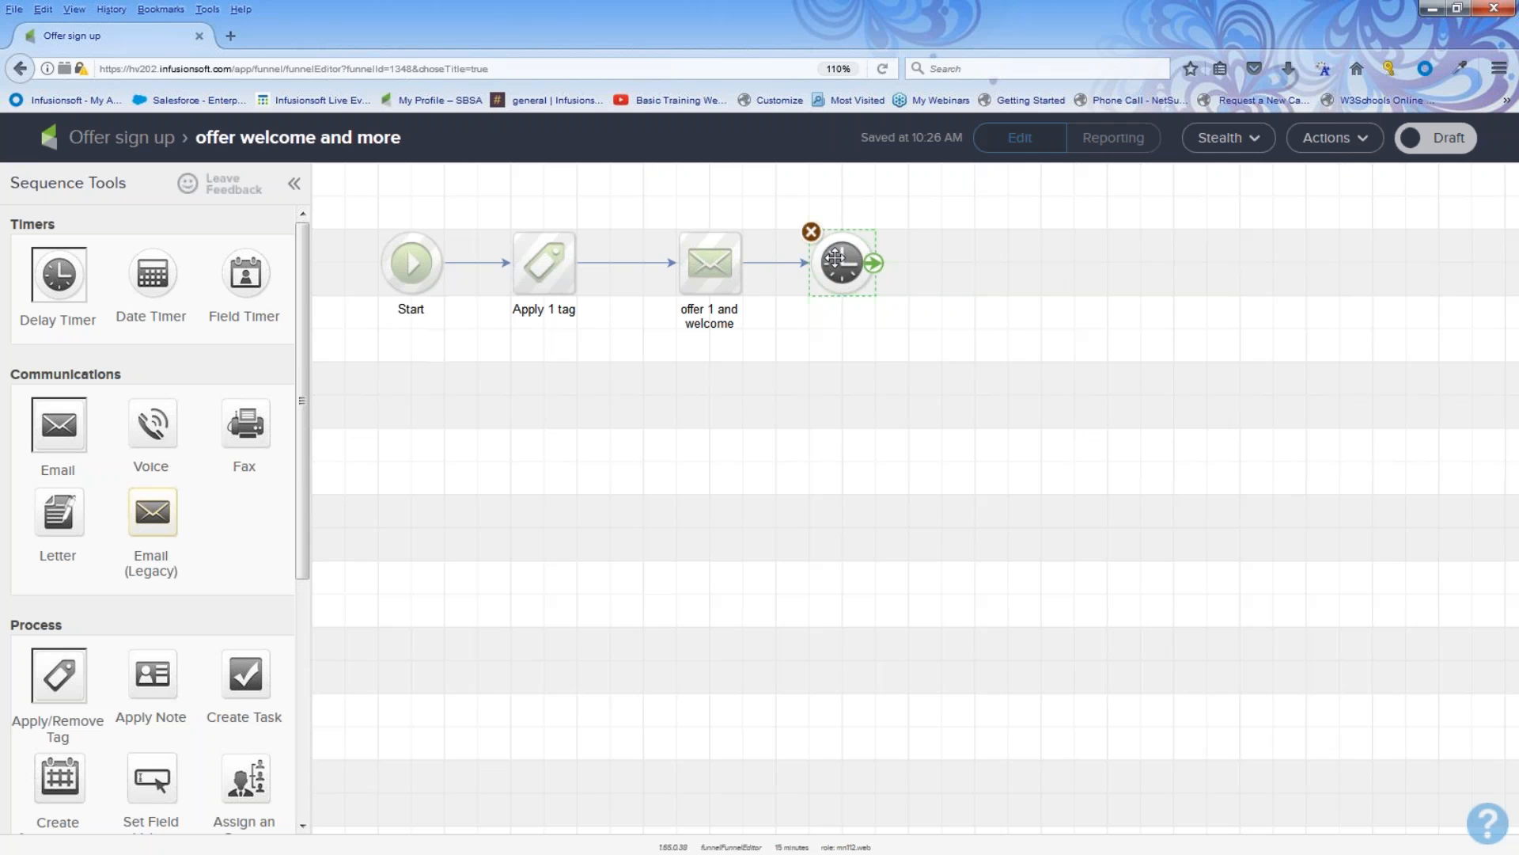
double_click(835, 258)
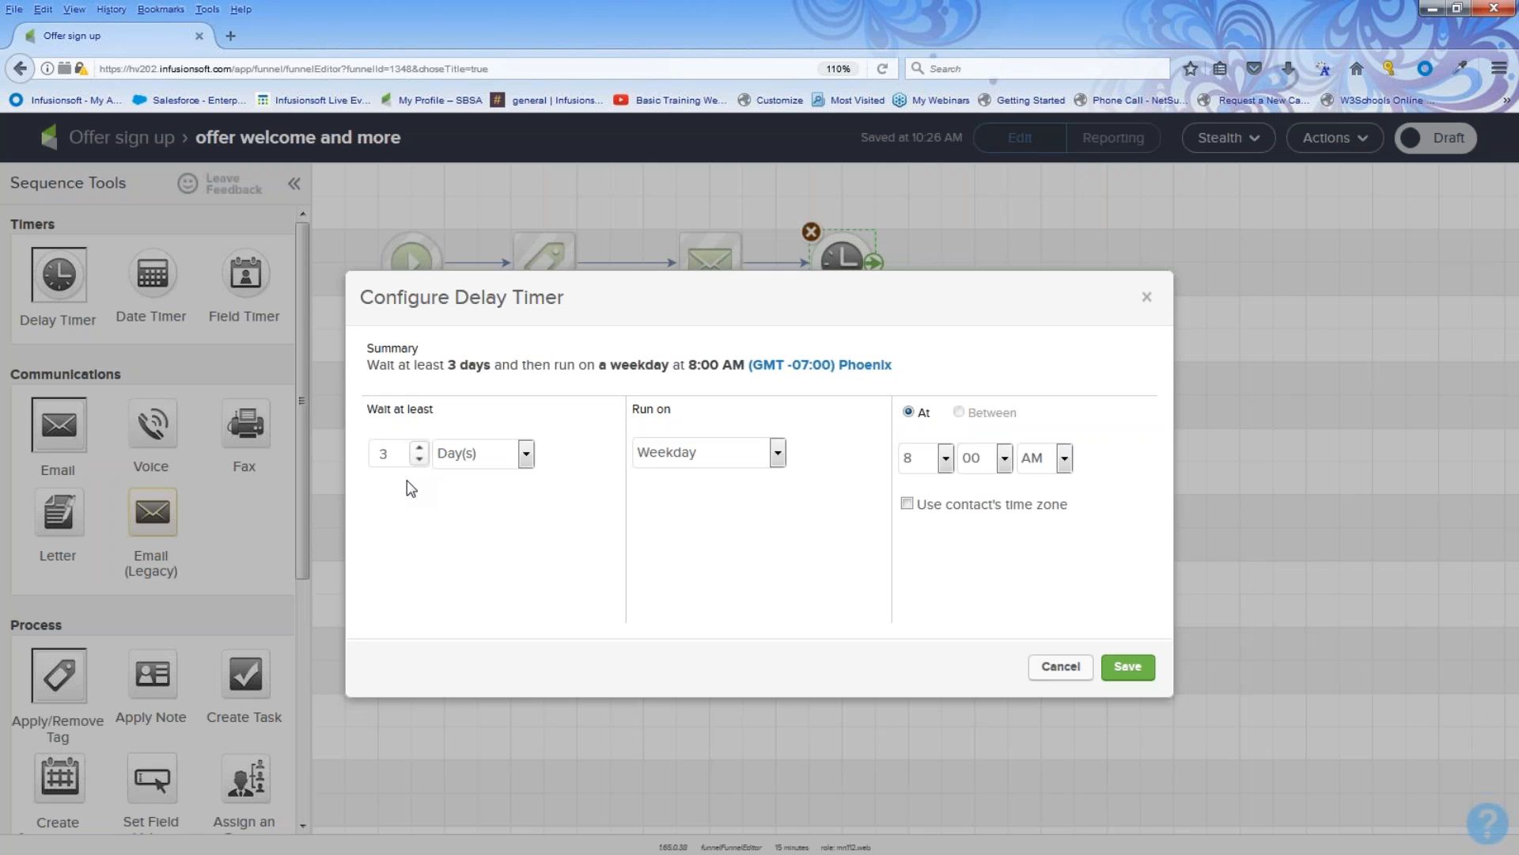
left_click(1123, 671)
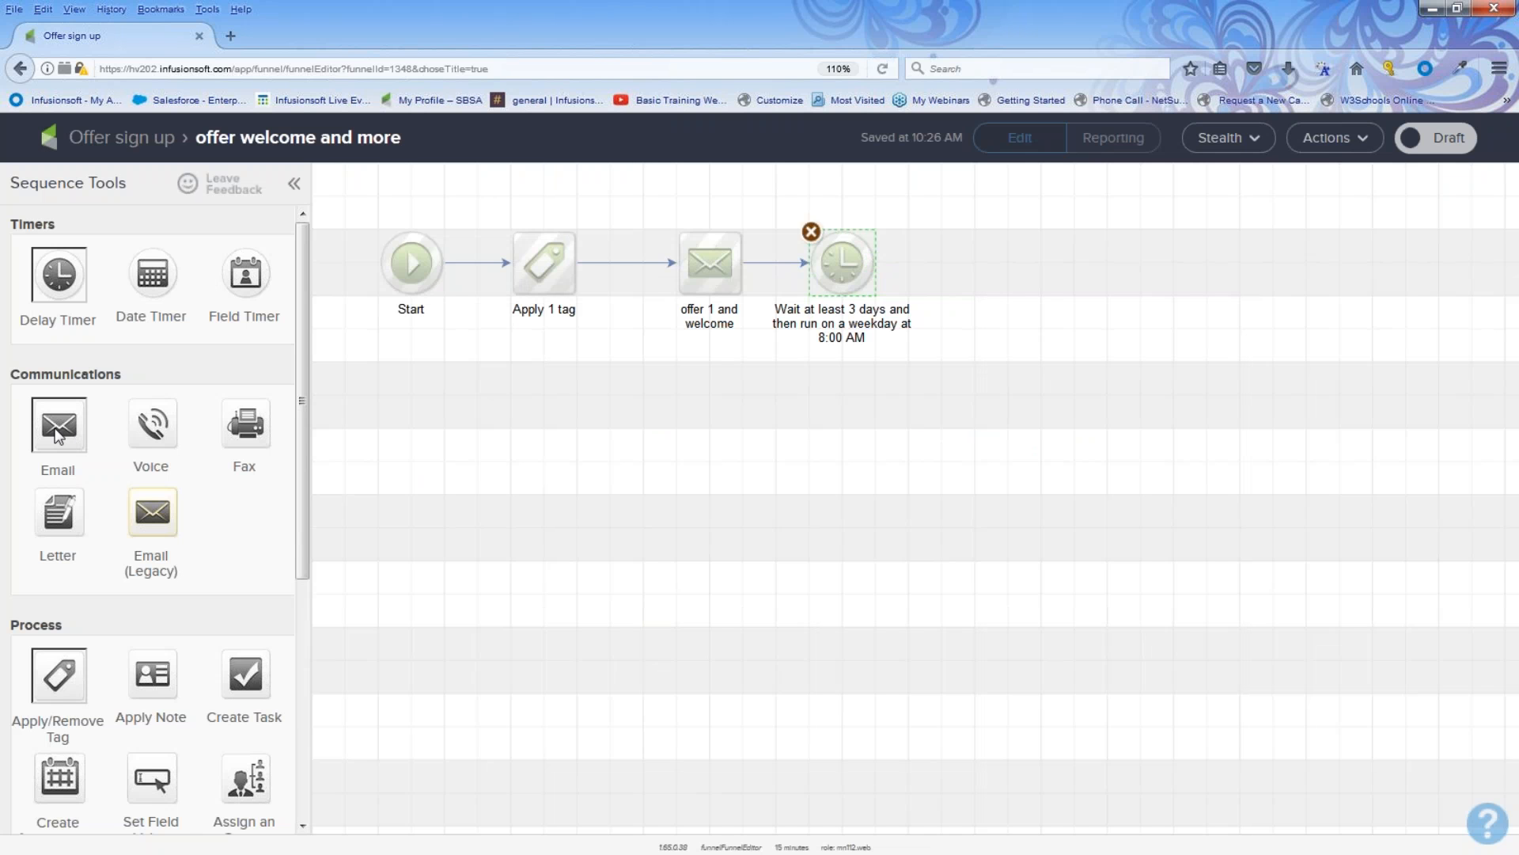
Step: Duplicate the offer 1 and welcome email, connect the copy after the 3-day timer, and name it offer 2 30%
left_click_drag(56, 432, 1041, 264)
left_click(1011, 231)
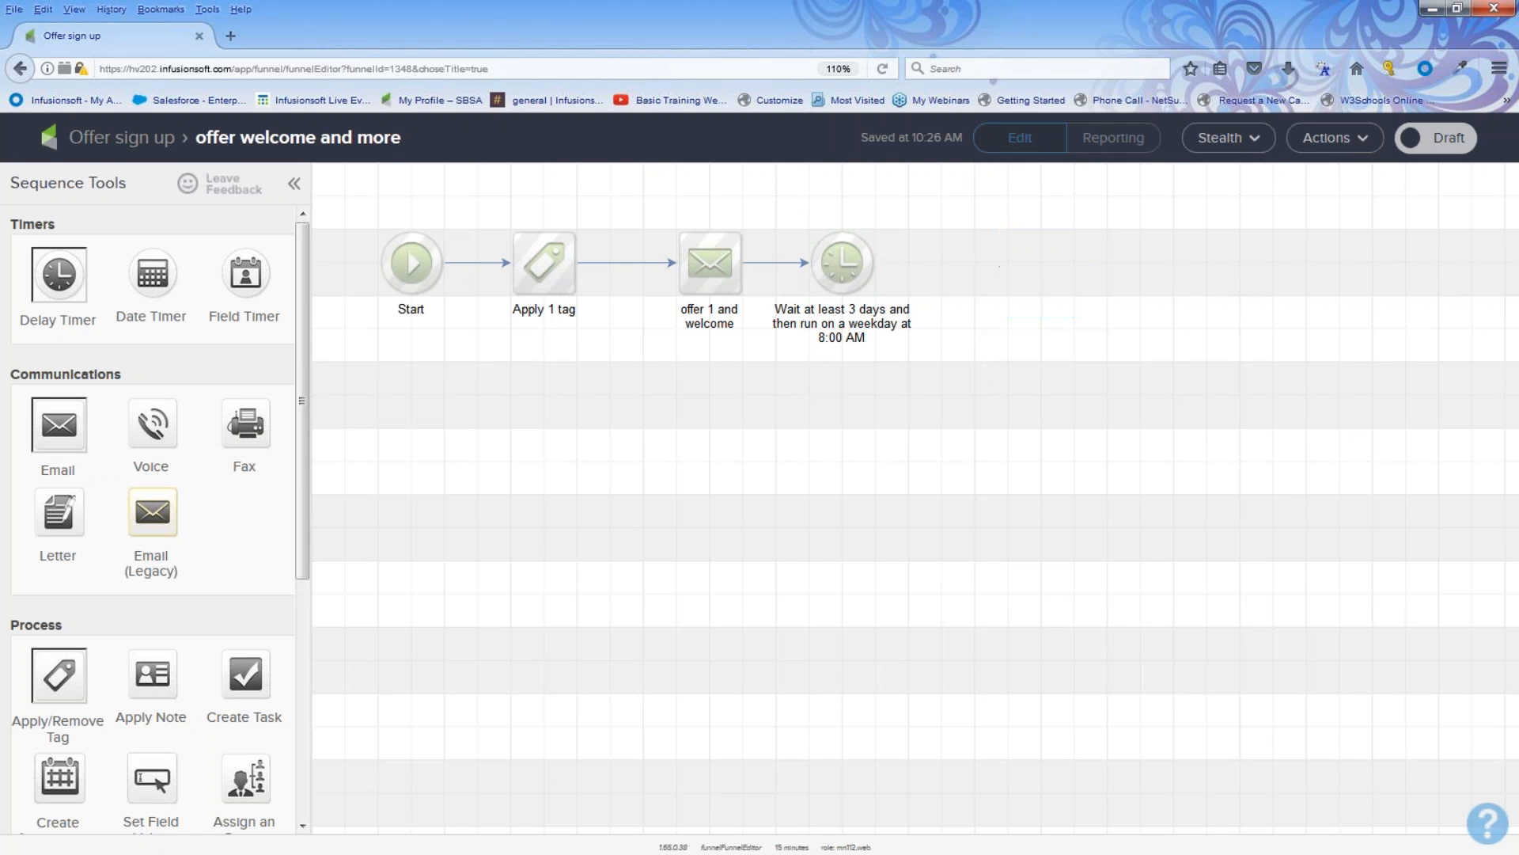
right_click(709, 260)
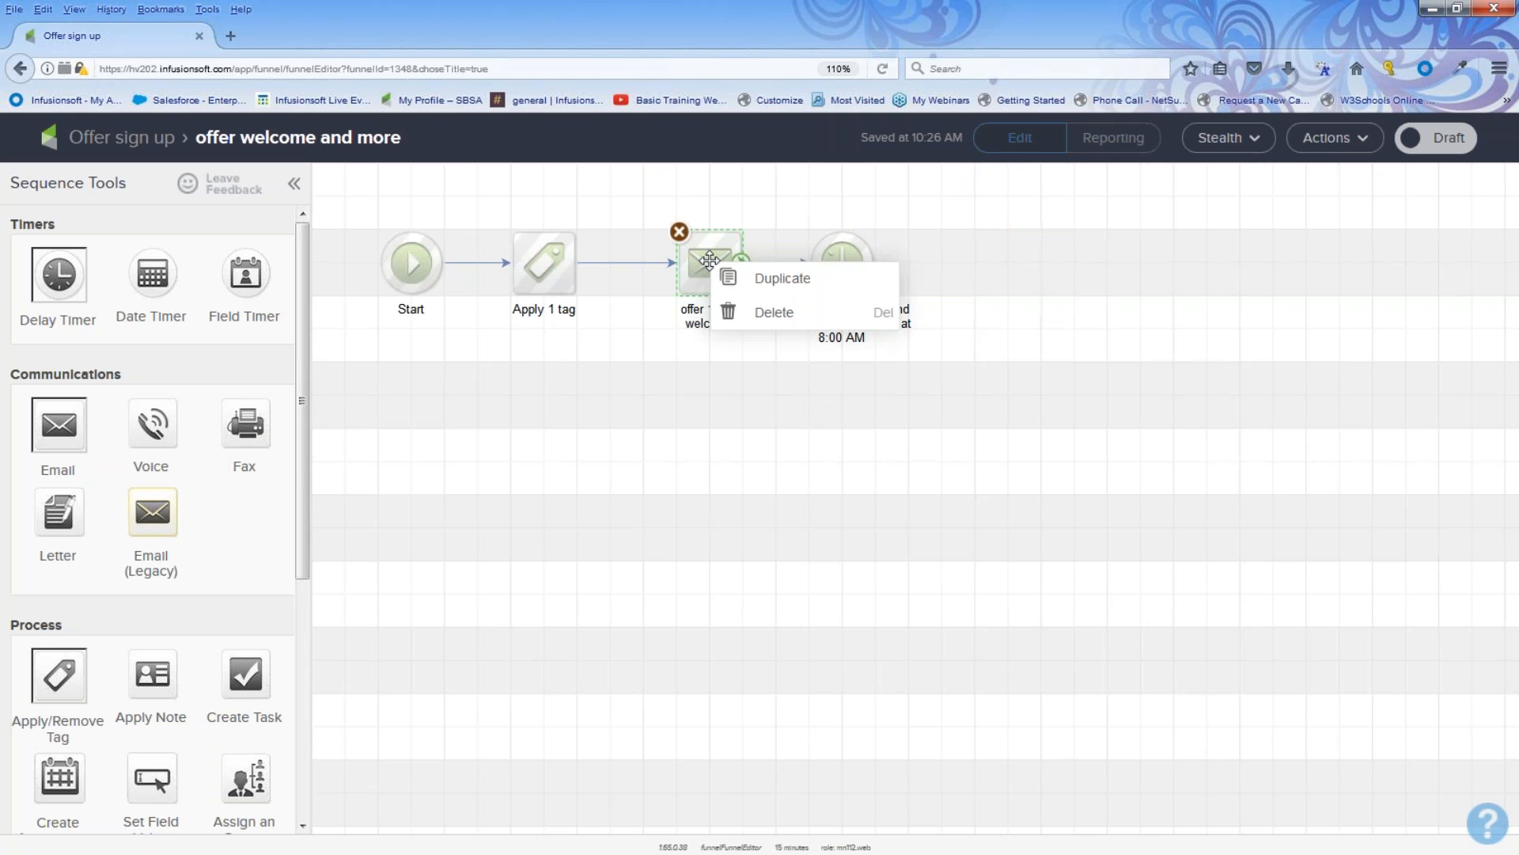
left_click(748, 285)
left_click(1007, 262)
left_click_drag(874, 265, 993, 262)
double_click(1010, 313)
type("off")
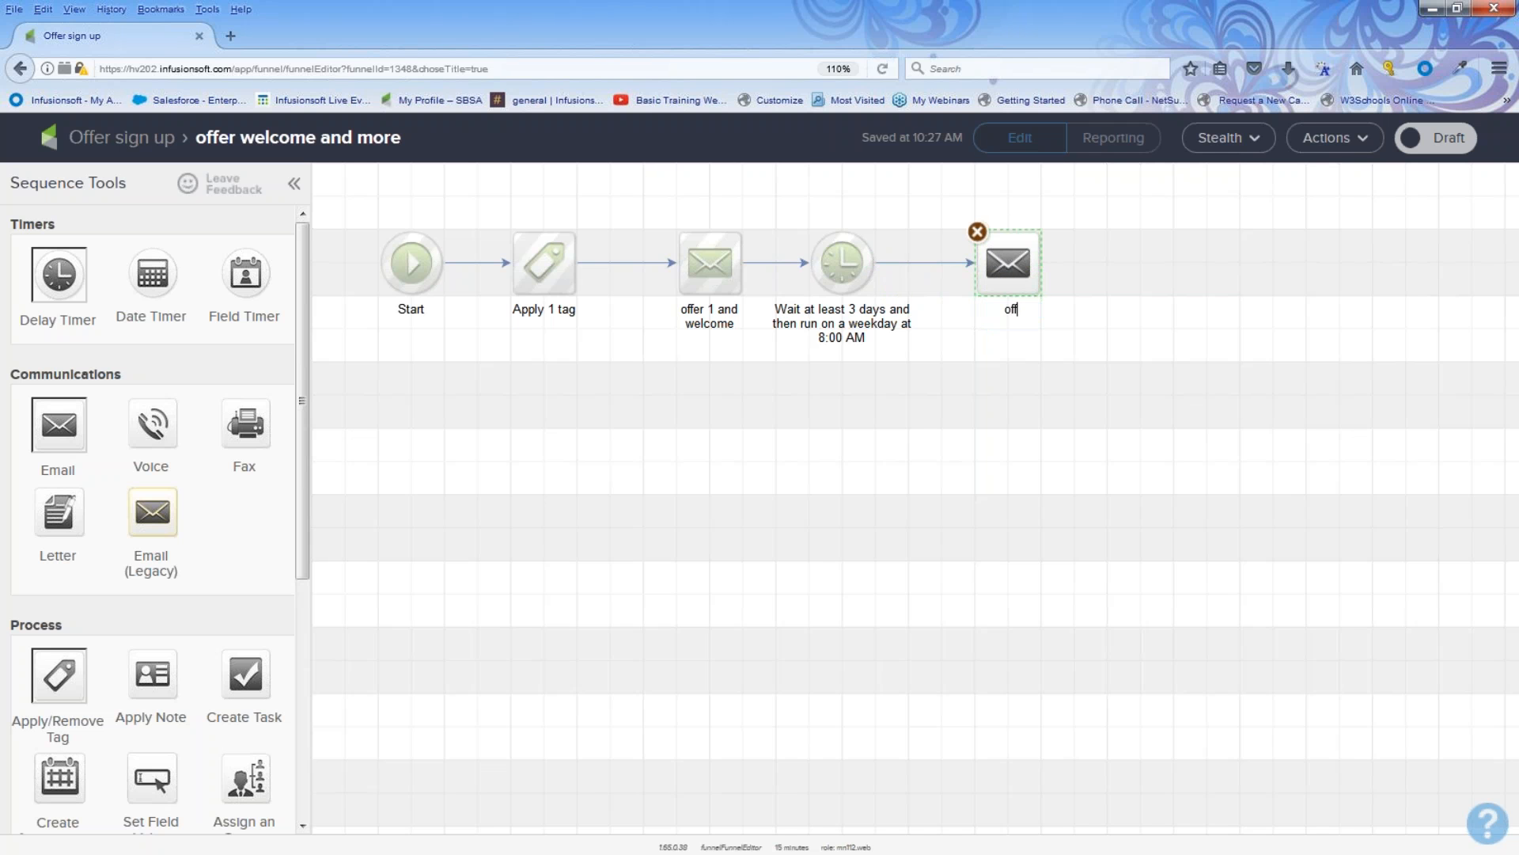
type("er 2 30%")
Step: Open the offer 2 30% email, mark it ready, and return to the sequence
double_click(1005, 263)
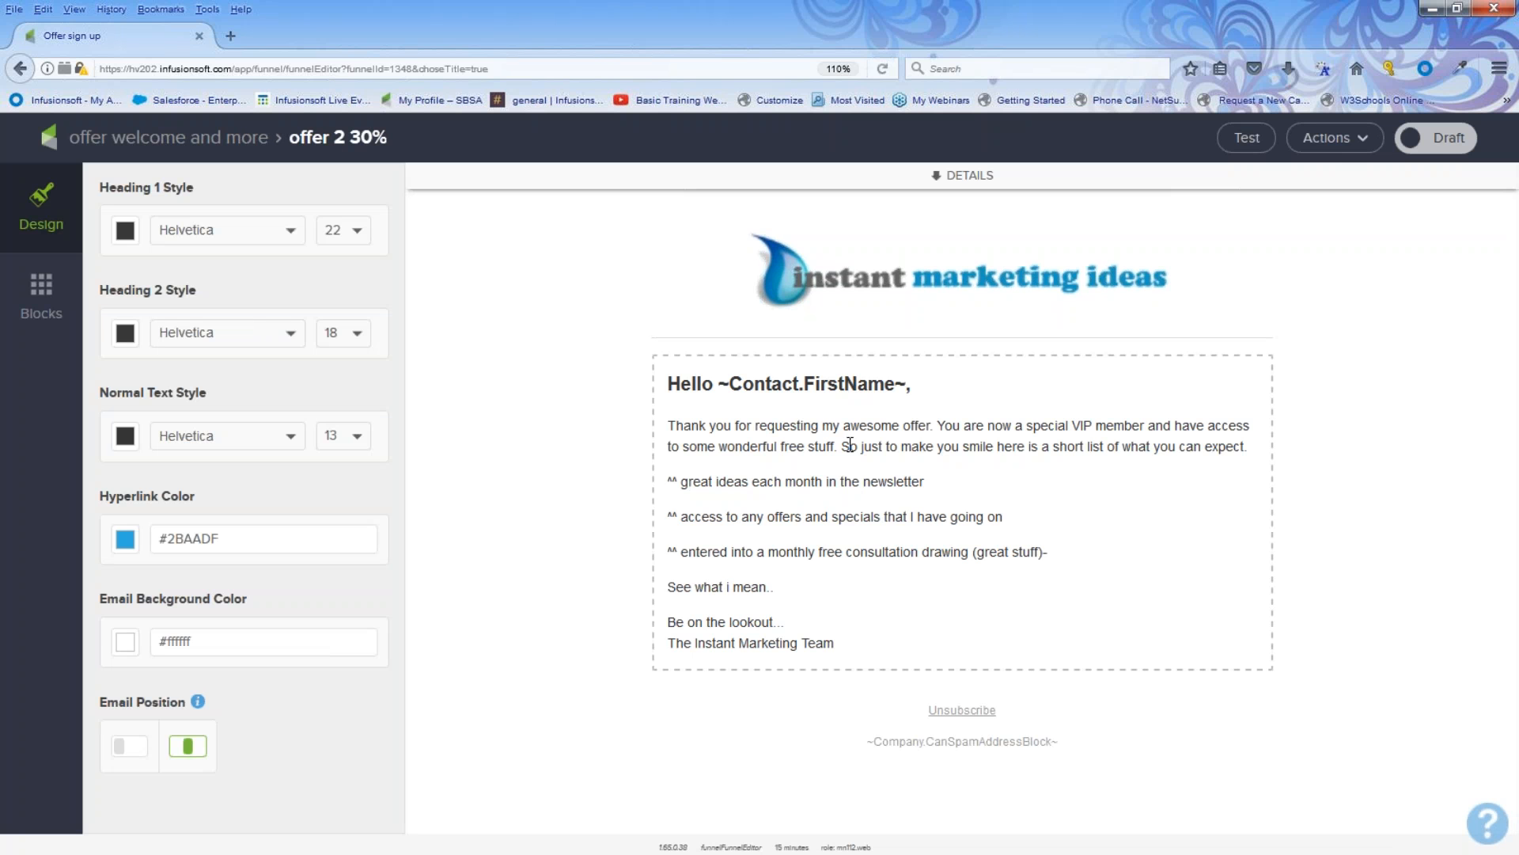
left_click(1435, 141)
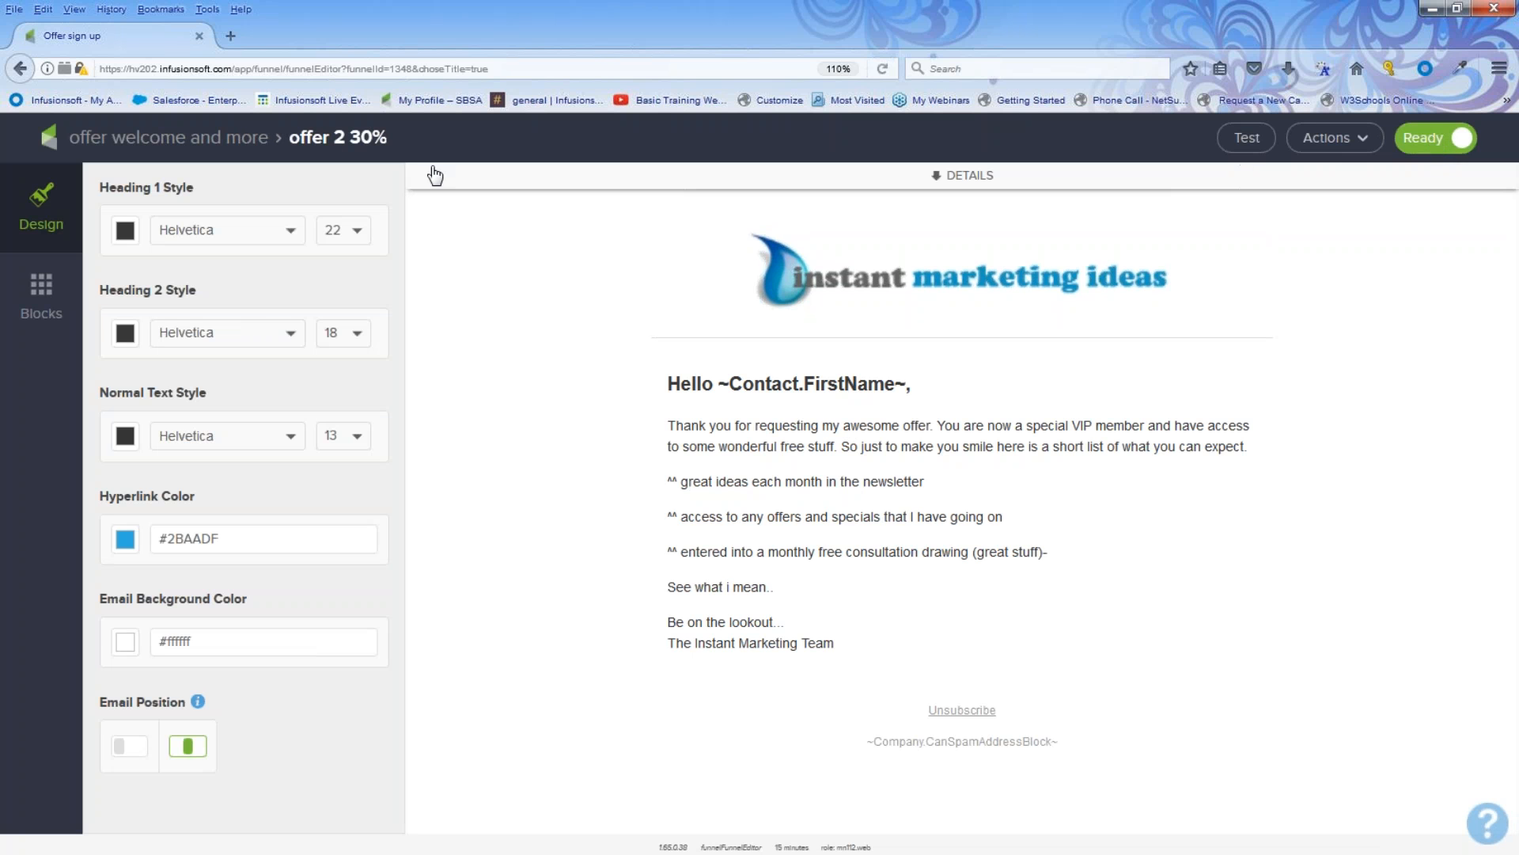
left_click(246, 146)
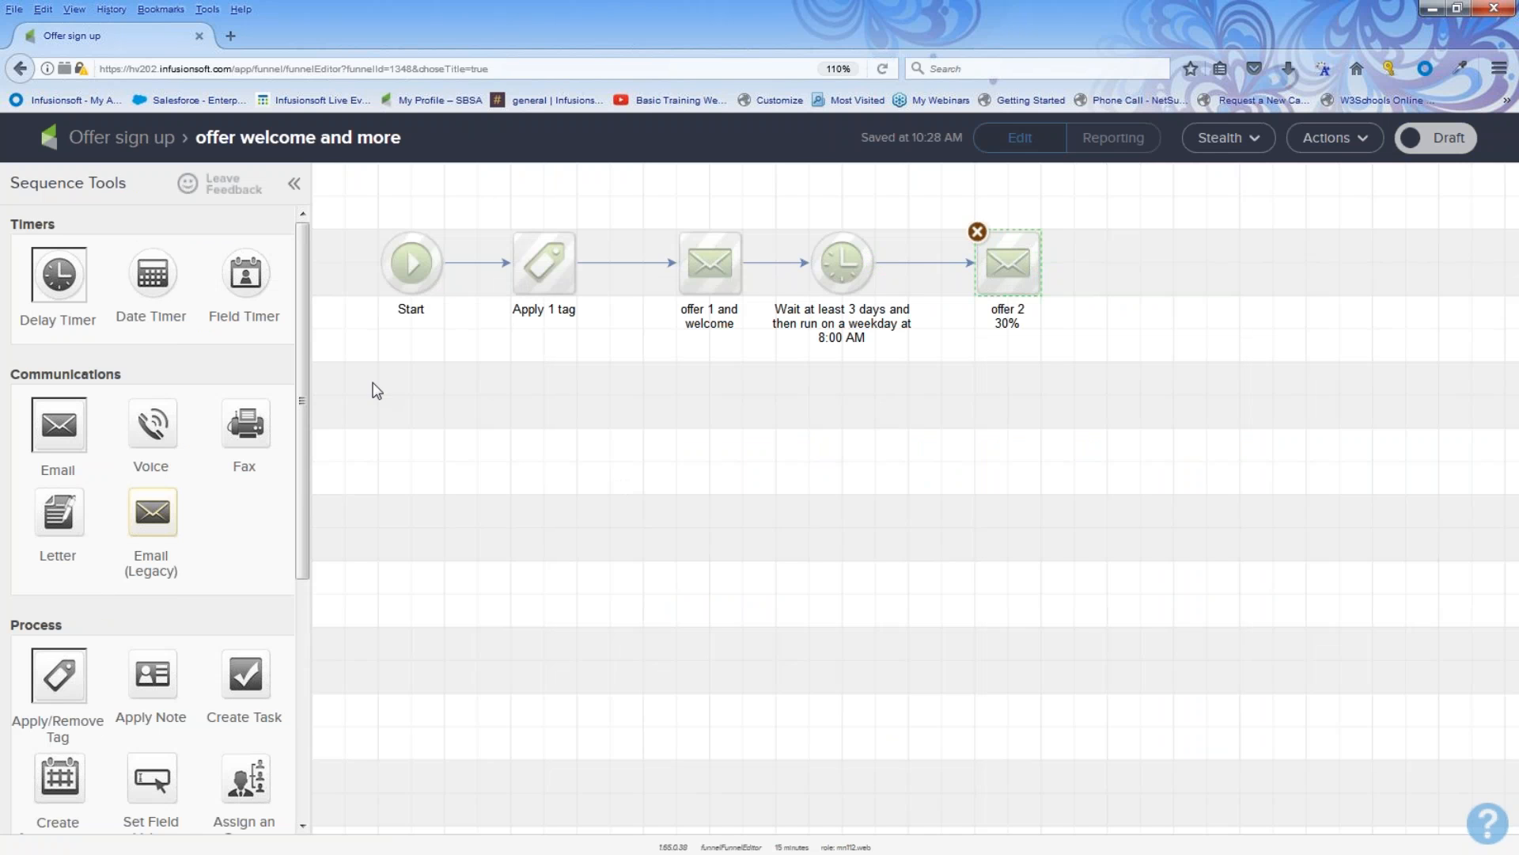
Step: Add a delay timer after offer 2 30% that waits at least 2 days
left_click_drag(60, 273, 1165, 255)
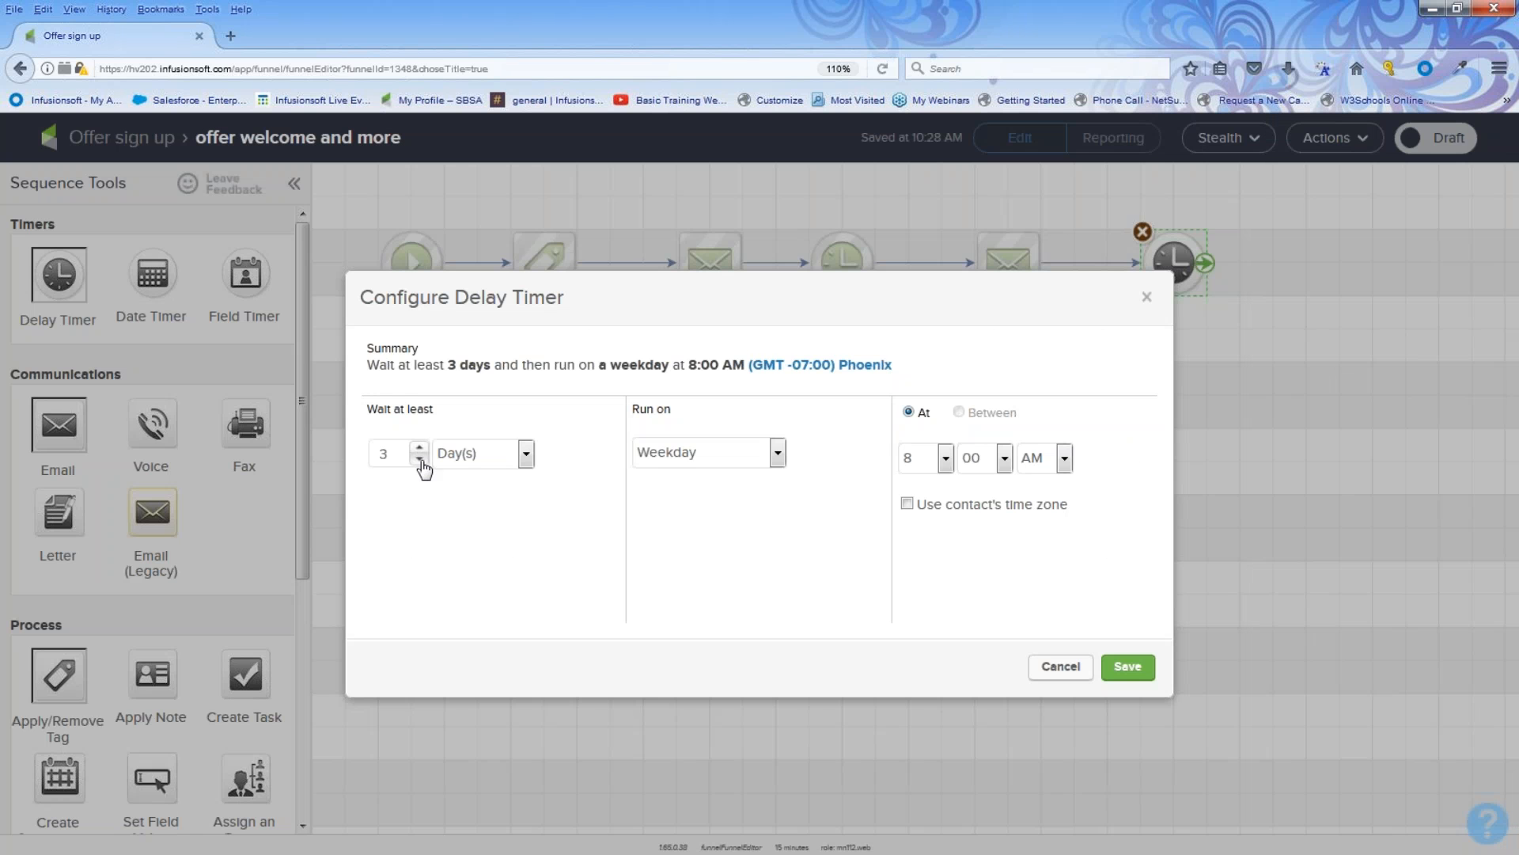
left_click(419, 459)
left_click(1127, 667)
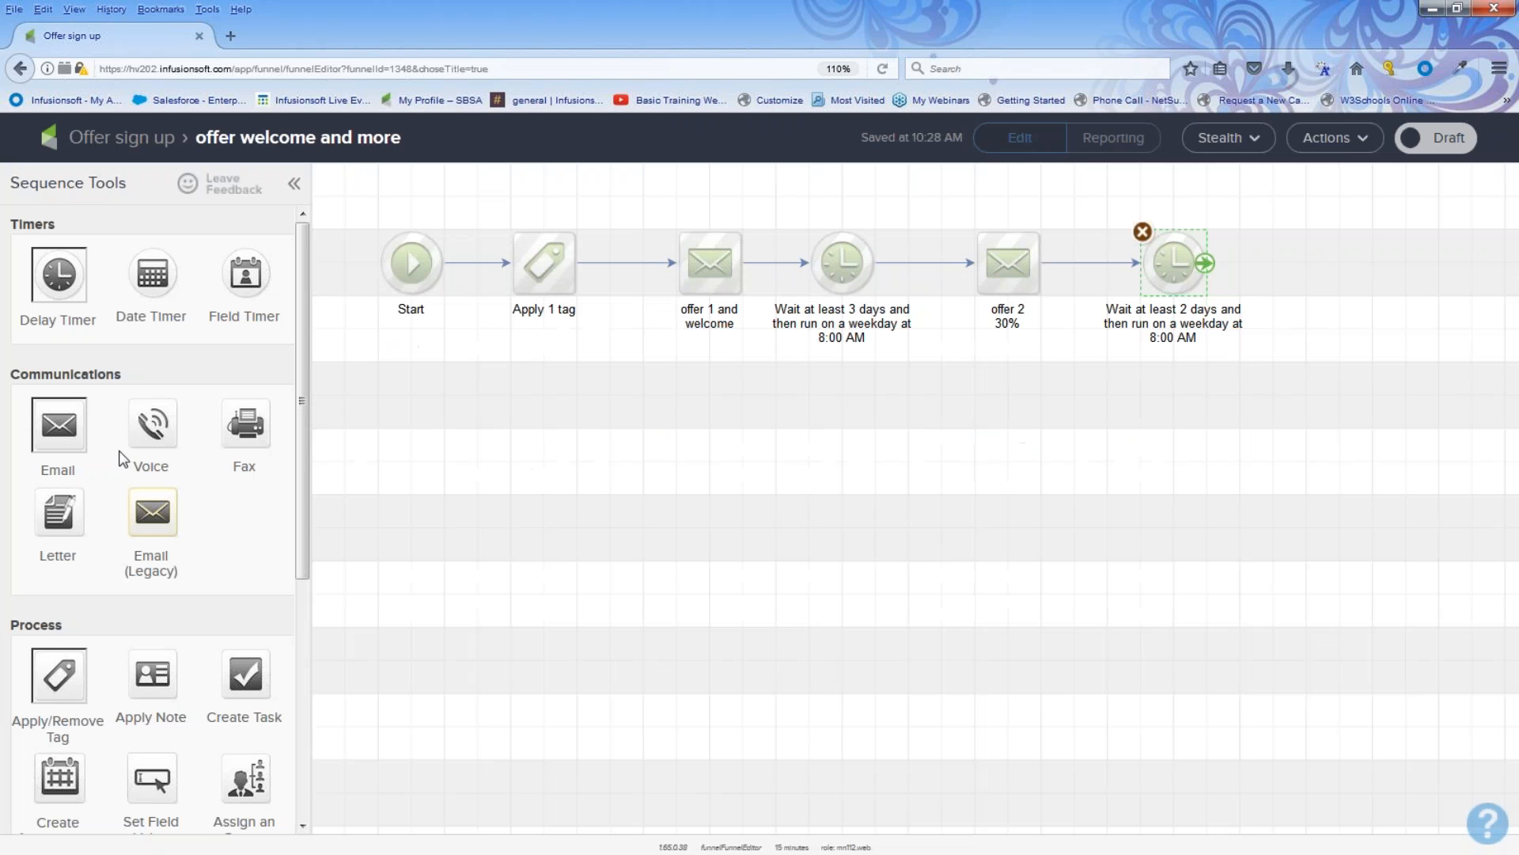
Step: Duplicate the offer 2 30% email and connect the copy below the 2-day timer
left_click_drag(52, 425, 1160, 442)
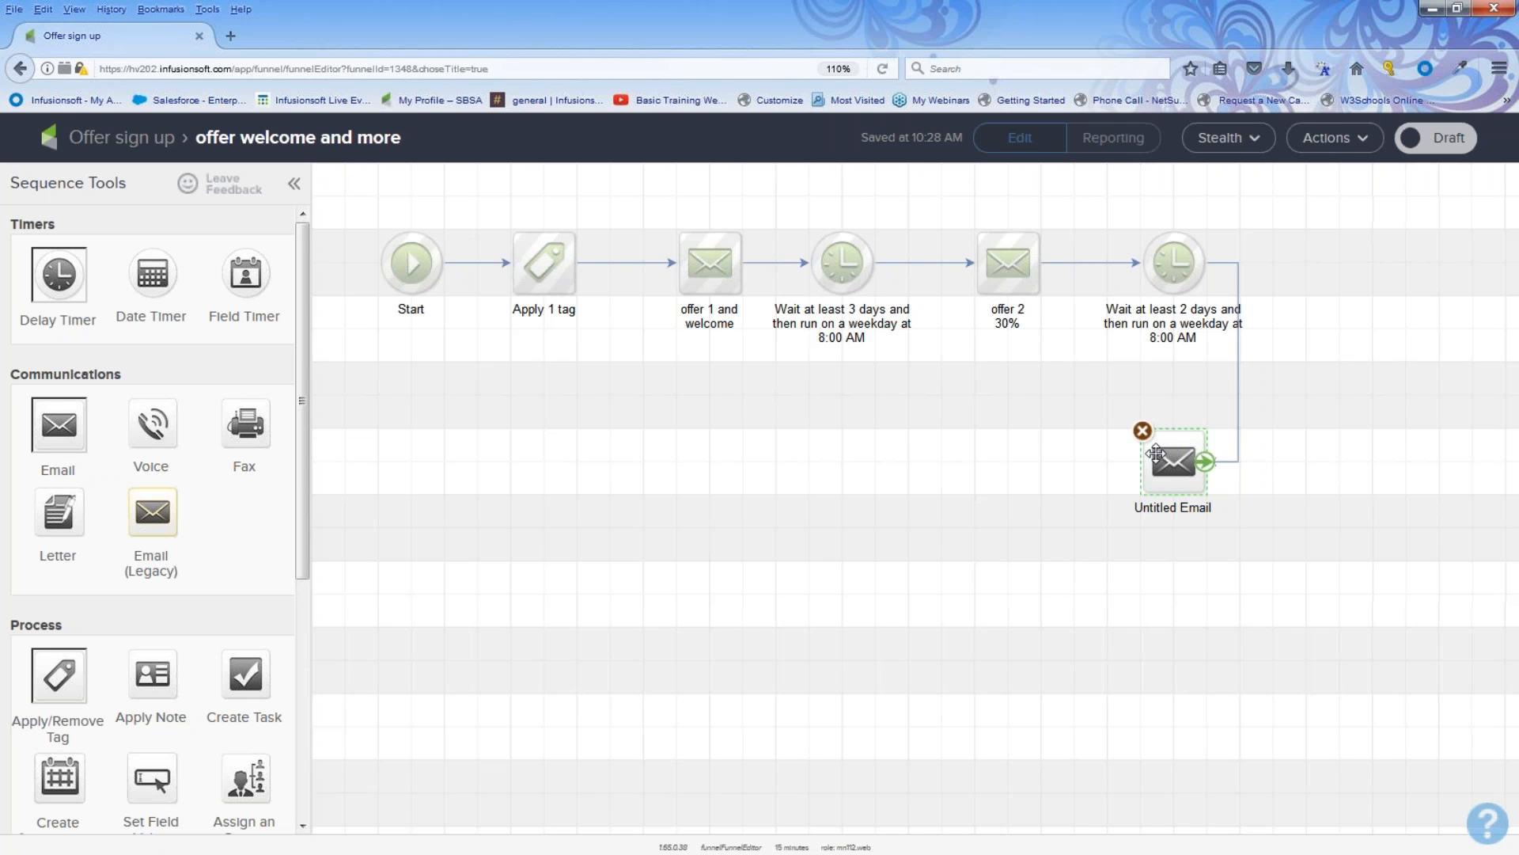
left_click(1143, 432)
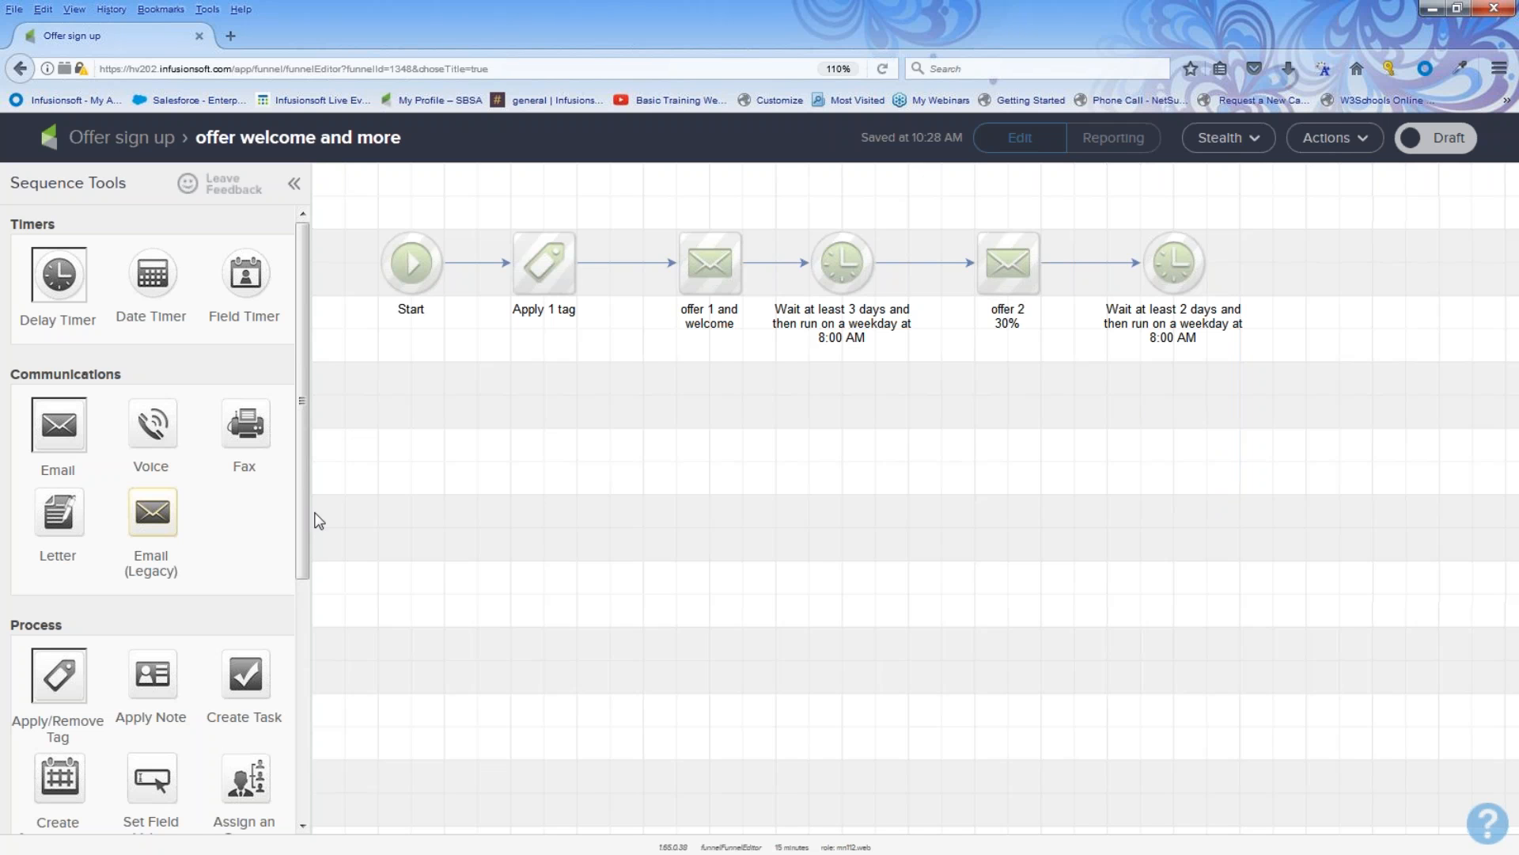
right_click(1029, 269)
left_click(1092, 284)
left_click_drag(1034, 286, 1184, 444)
left_click_drag(1204, 263, 1179, 471)
Step: Name the new email step offer 3 40%
left_click(1204, 462)
left_click(1175, 514)
type("off")
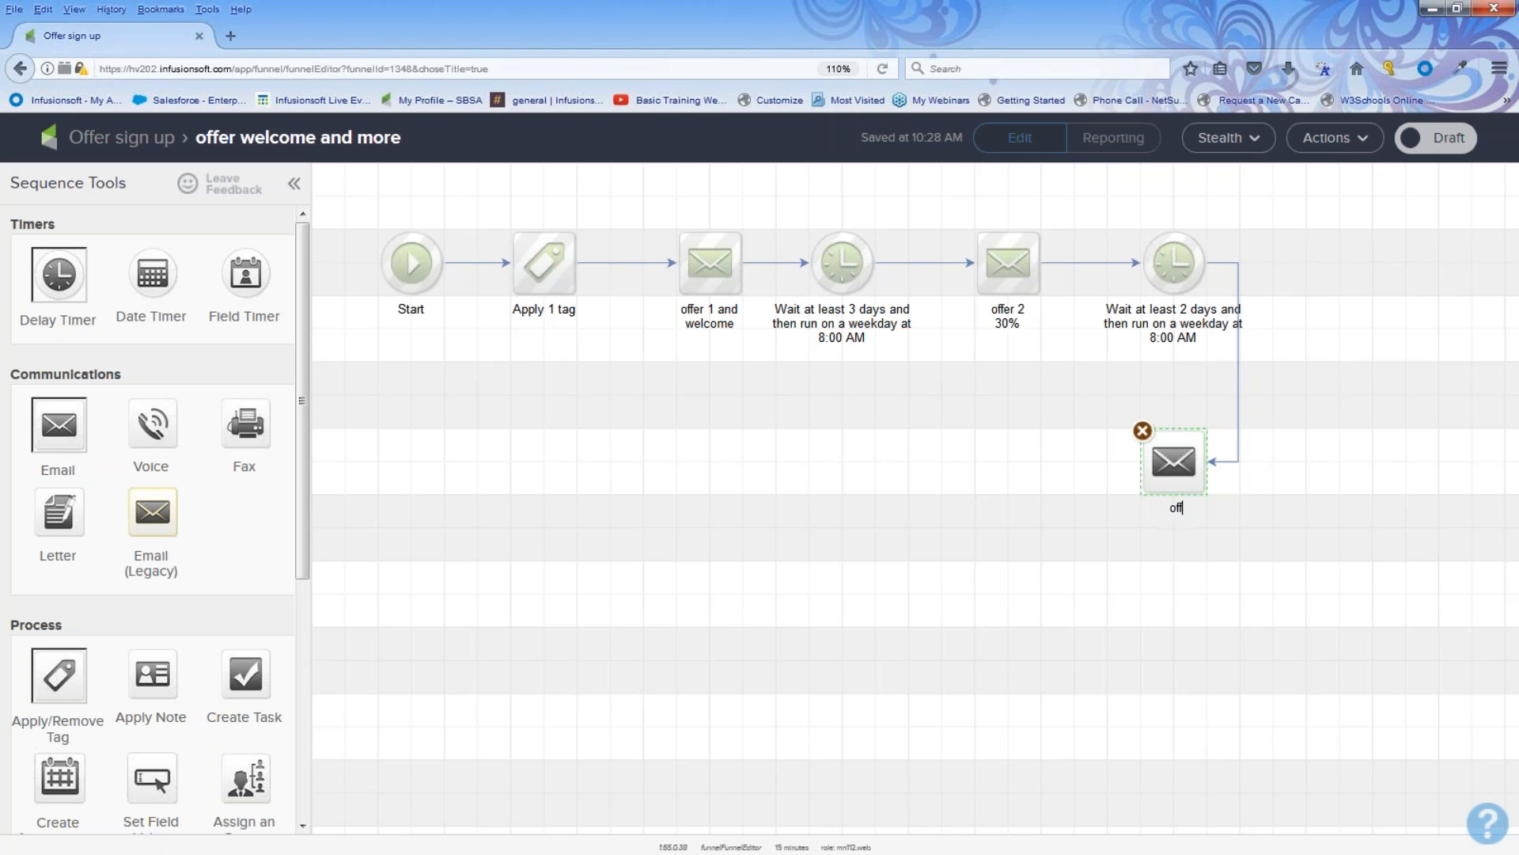
type("er 3 40%")
left_click(1156, 633)
Step: Open the offer 3 40% email, mark it ready, and return to the sequence
double_click(1174, 461)
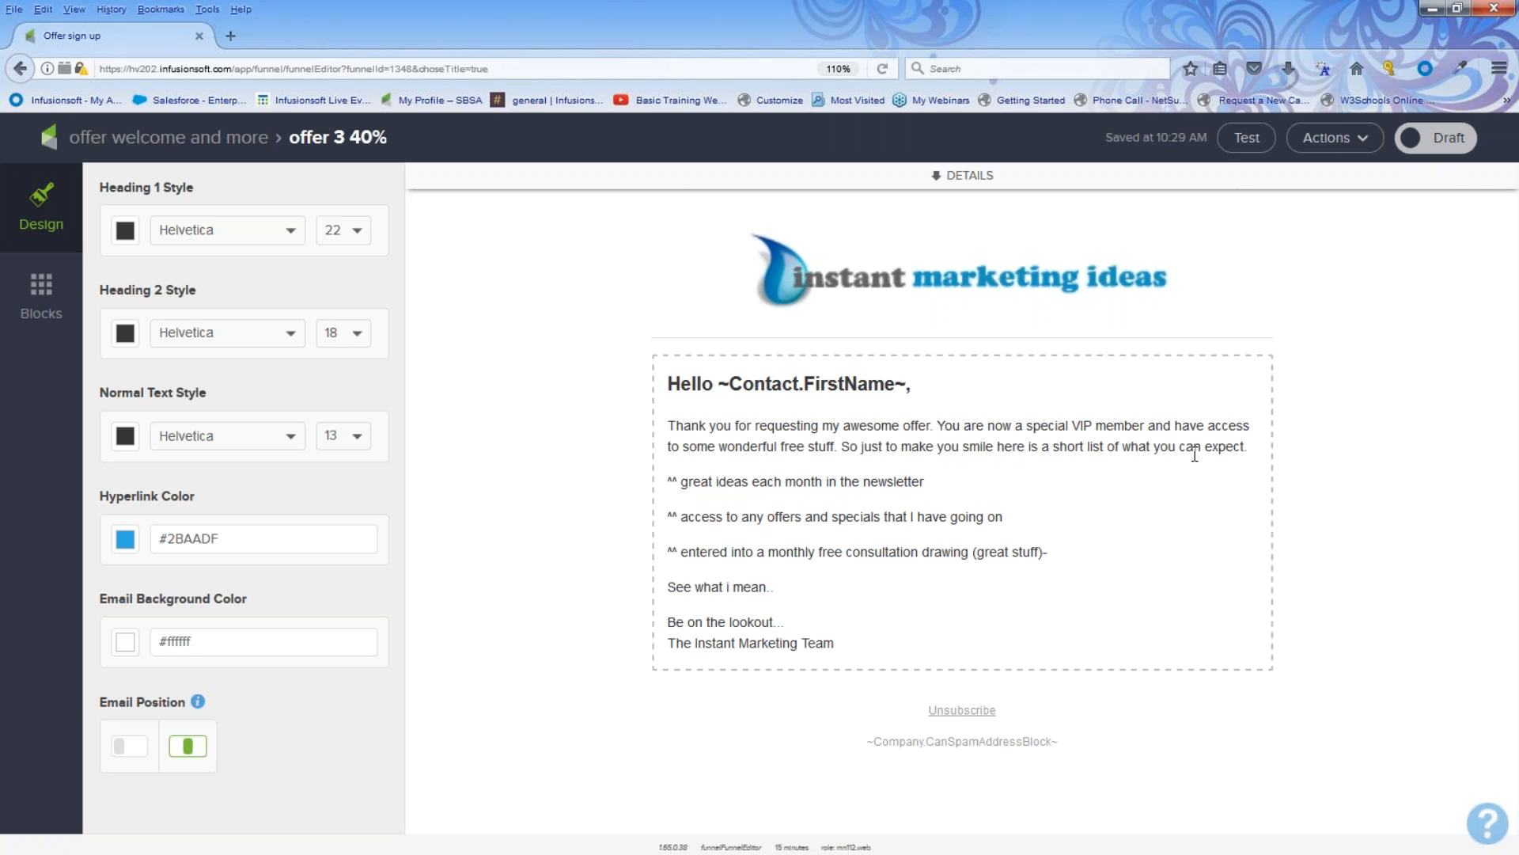
left_click(1439, 144)
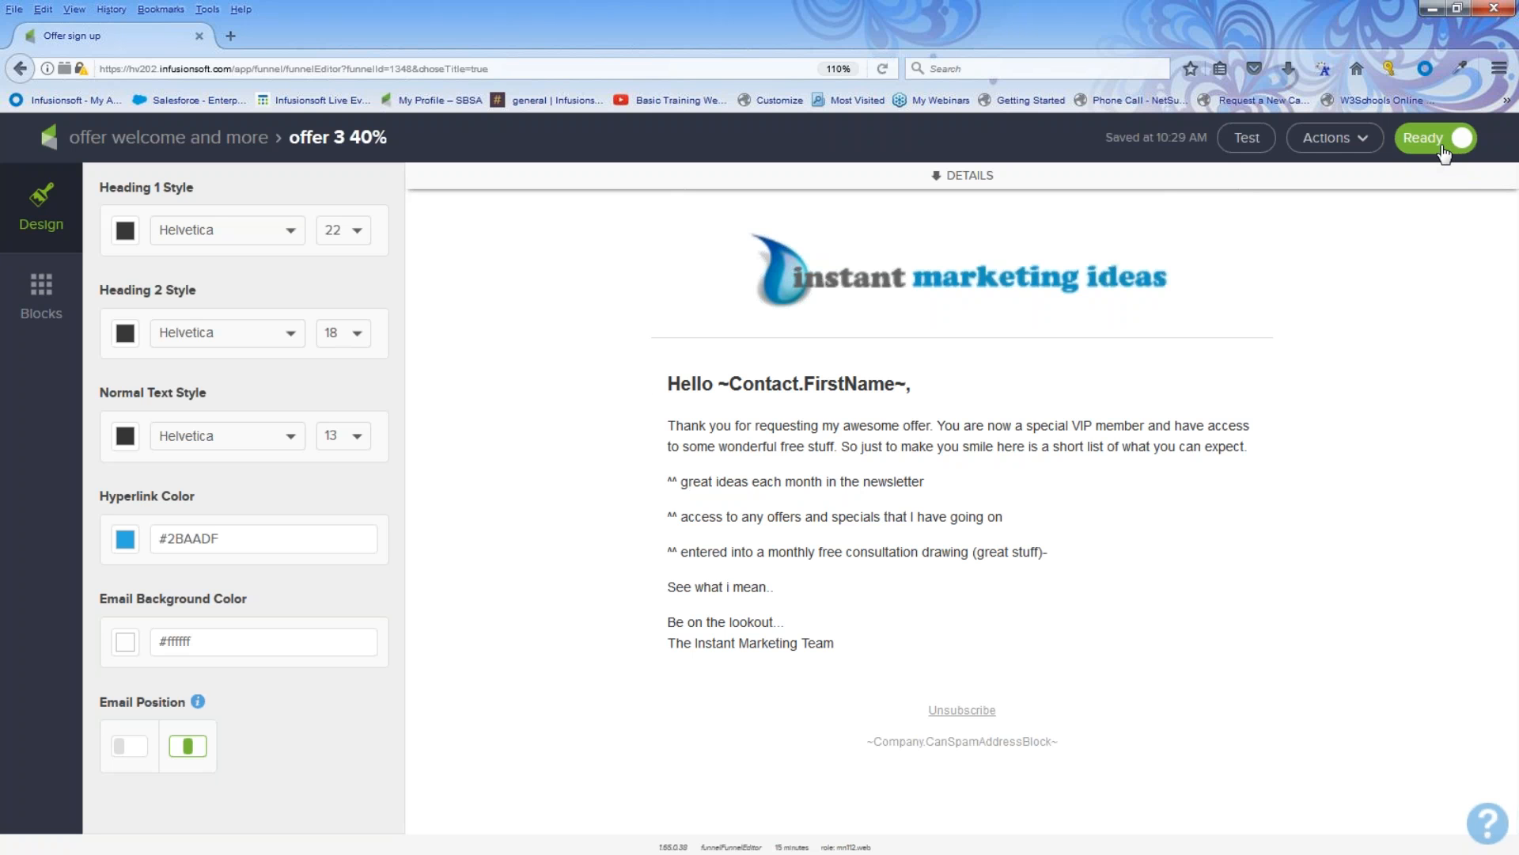
left_click(242, 141)
left_click(955, 558)
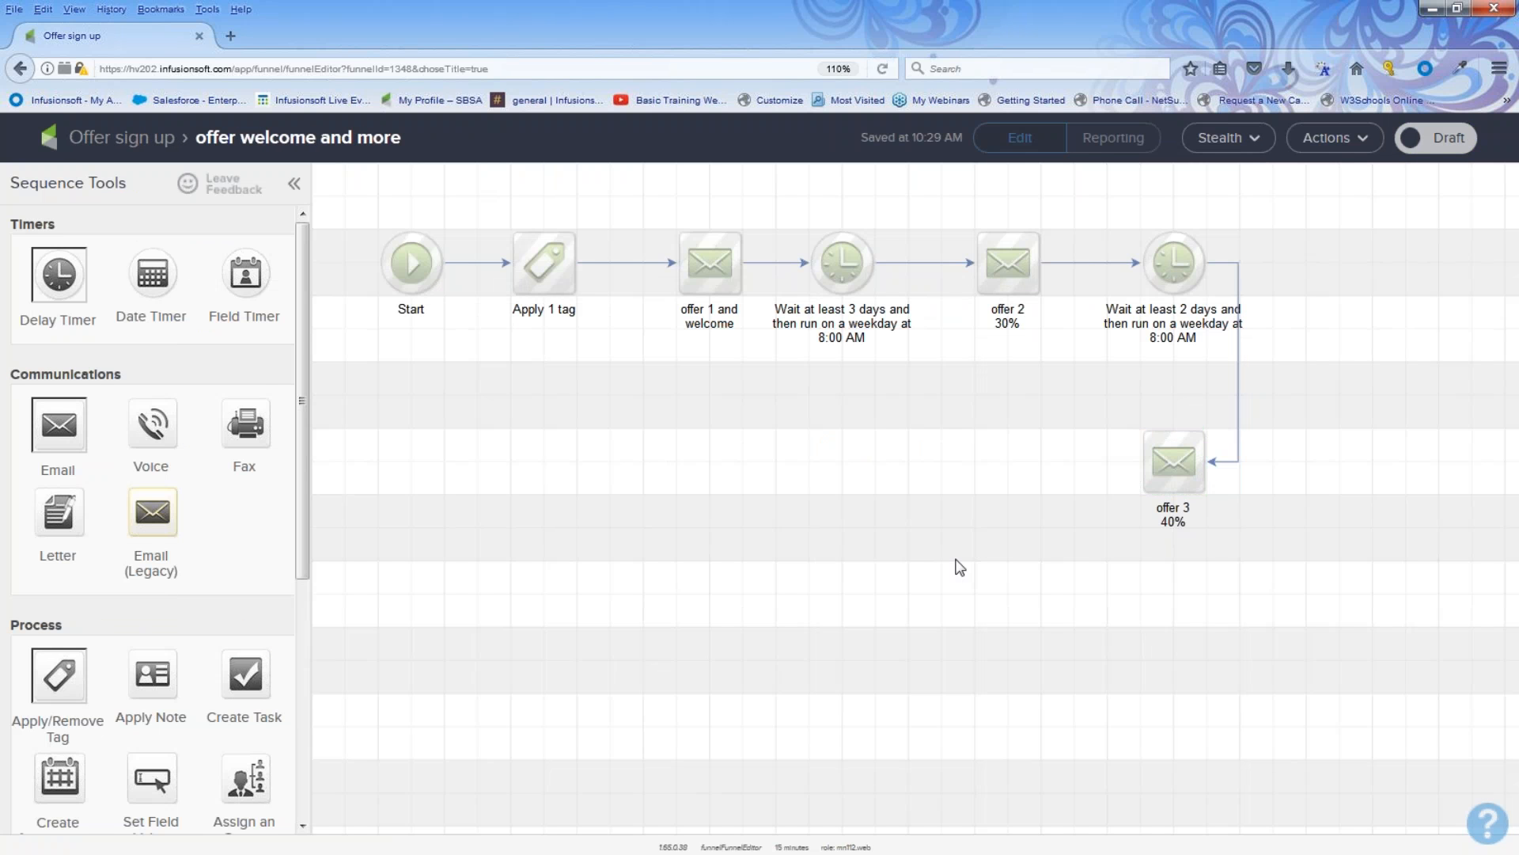
Step: Add a delay timer after offer 3 40% that waits at least 3 weeks
left_click_drag(57, 277, 984, 433)
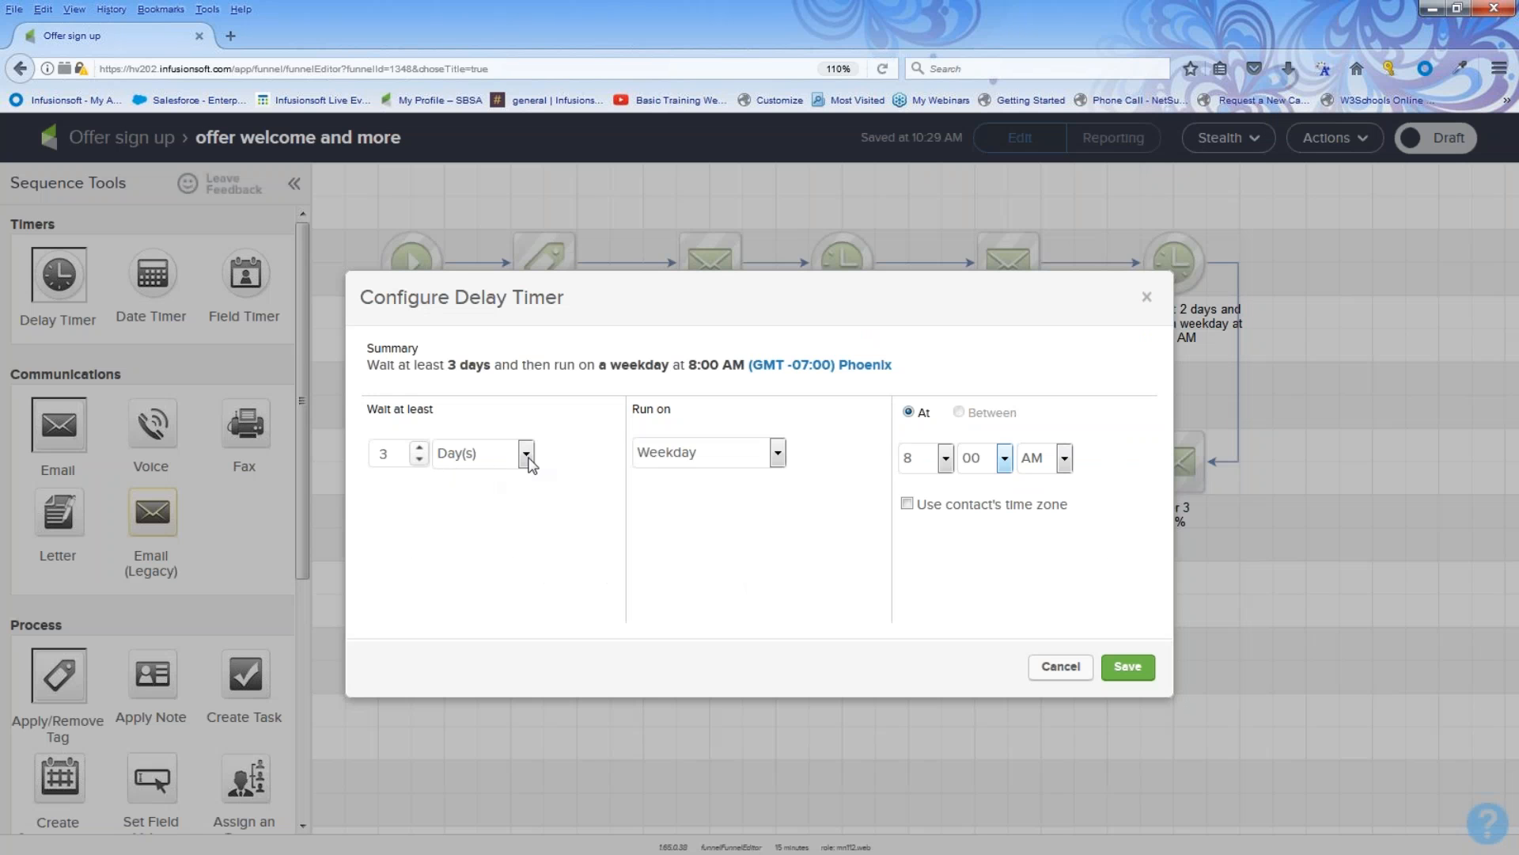
left_click(526, 454)
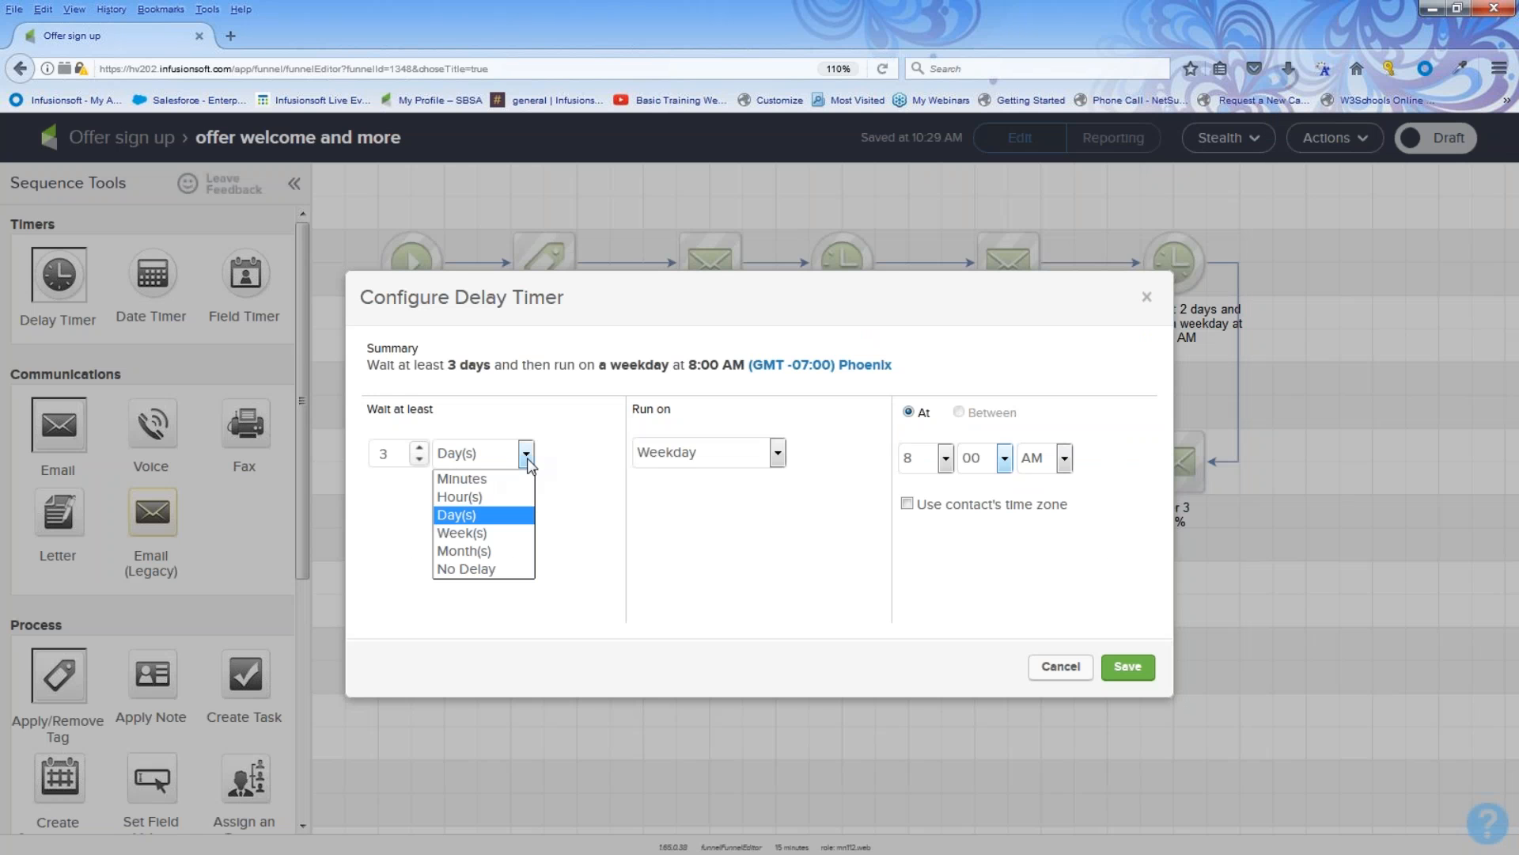
left_click(491, 533)
left_click(420, 447)
left_click(420, 447)
left_click(1123, 667)
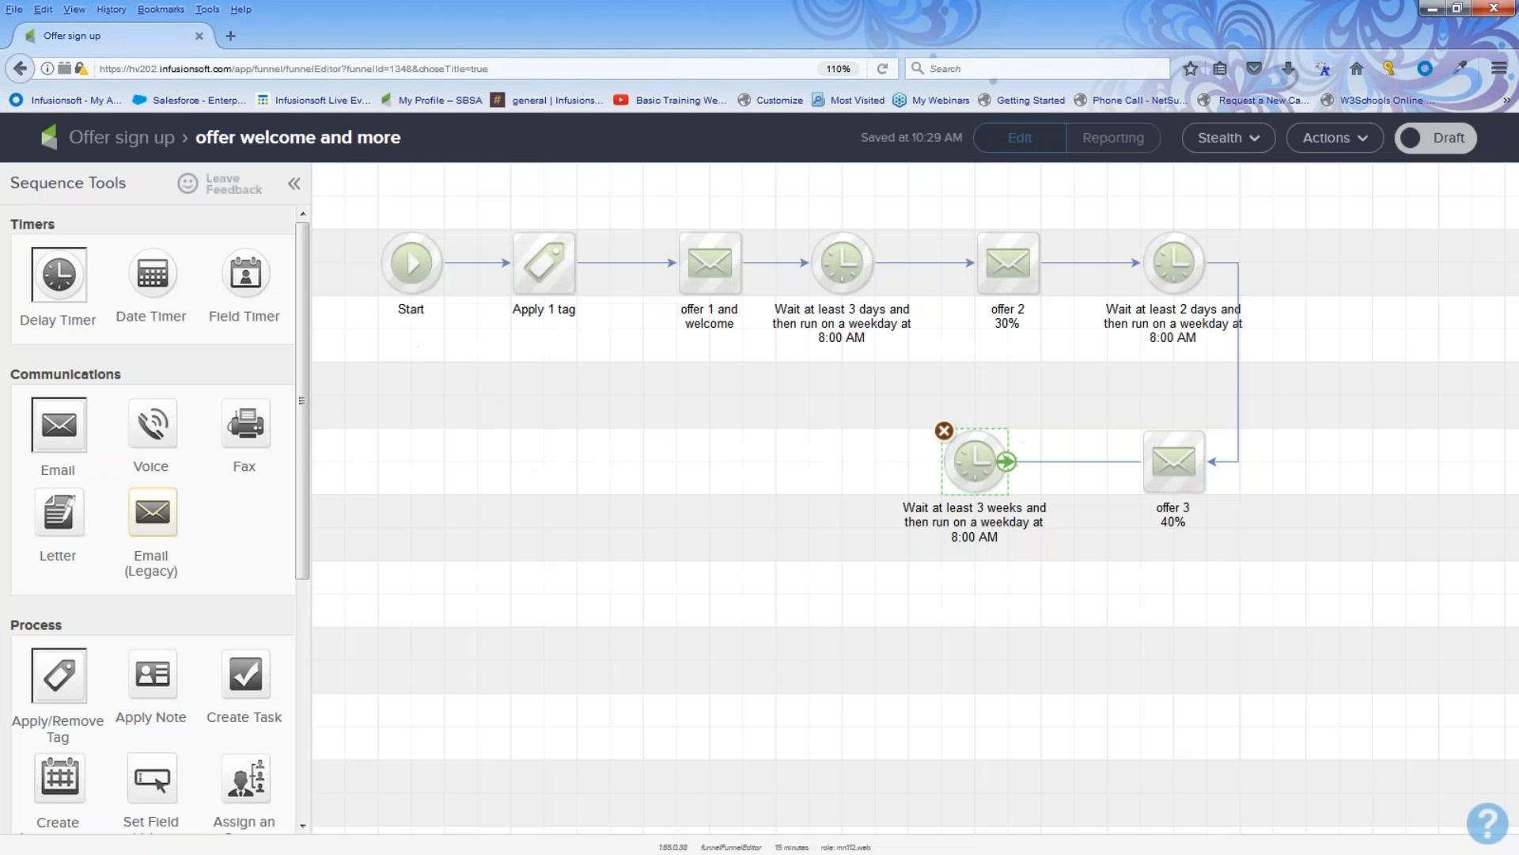
Step: Add an email step after the 3-week timer and mark the sequence ready before returning to the campaign
left_click_drag(1106, 390, 1222, 572)
left_click_drag(891, 394, 1052, 569)
left_click_drag(352, 190, 1273, 569)
left_click_drag(64, 435, 751, 499)
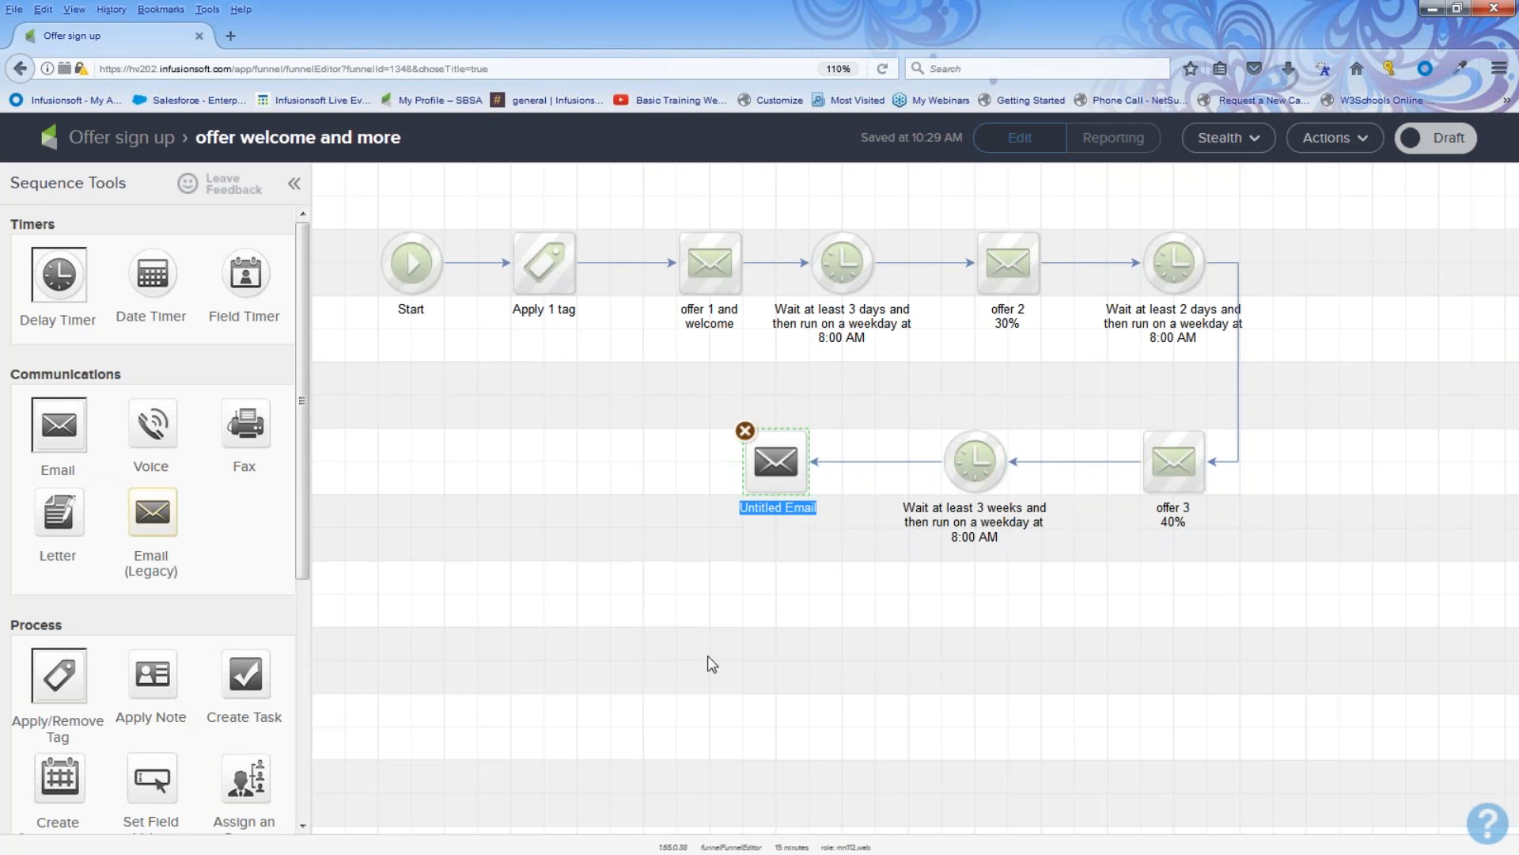
left_click(1411, 301)
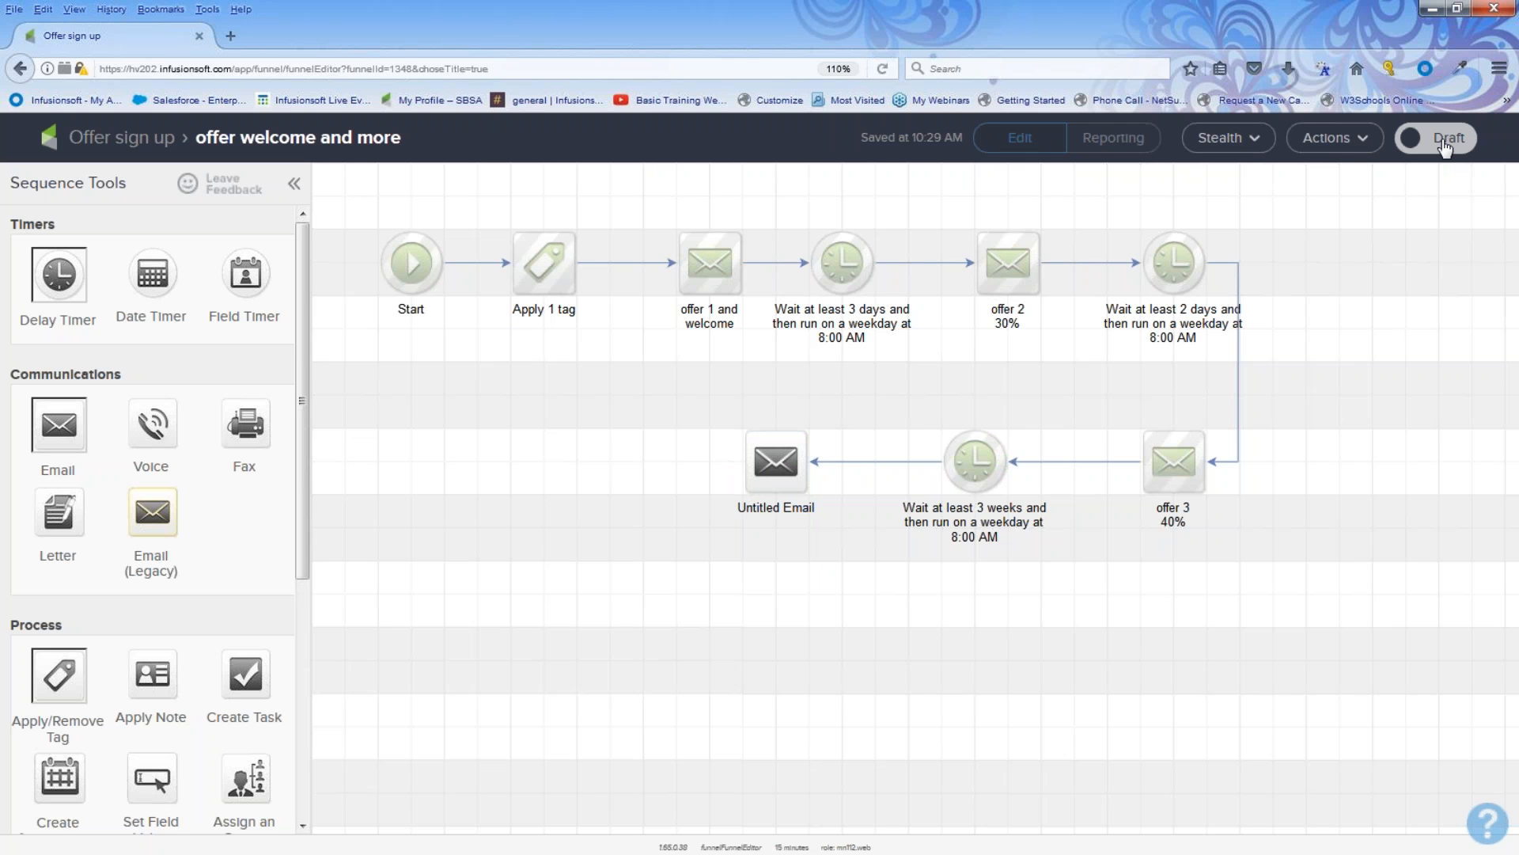
left_click(1445, 144)
left_click(123, 143)
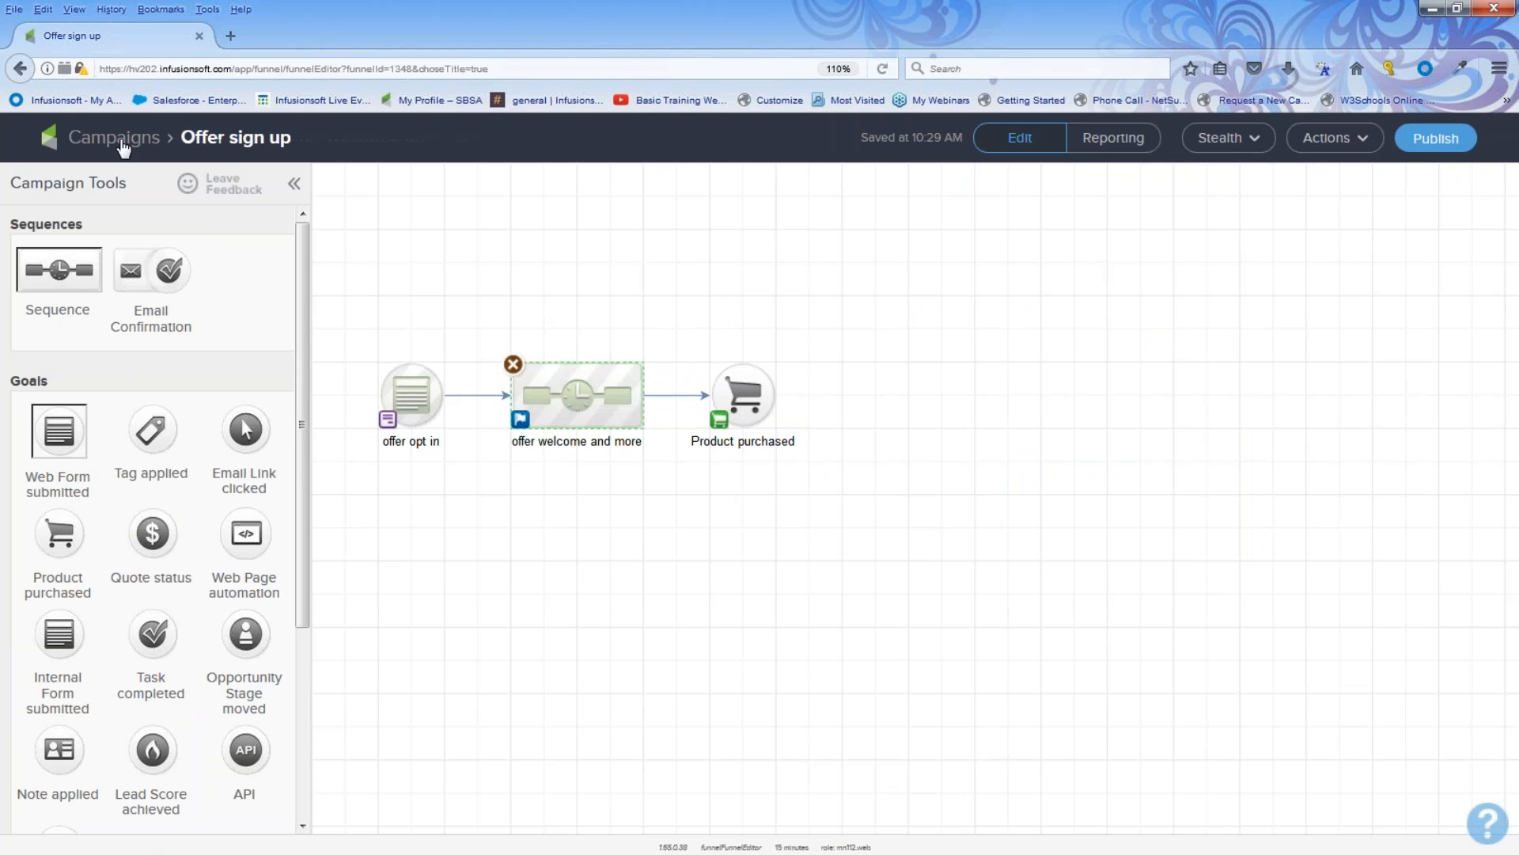
Step: Configure the Product purchased goal to trigger on any purchase
left_click_drag(360, 316, 476, 465)
left_click_drag(484, 329, 685, 504)
mouse_move(745, 397)
double_click(742, 398)
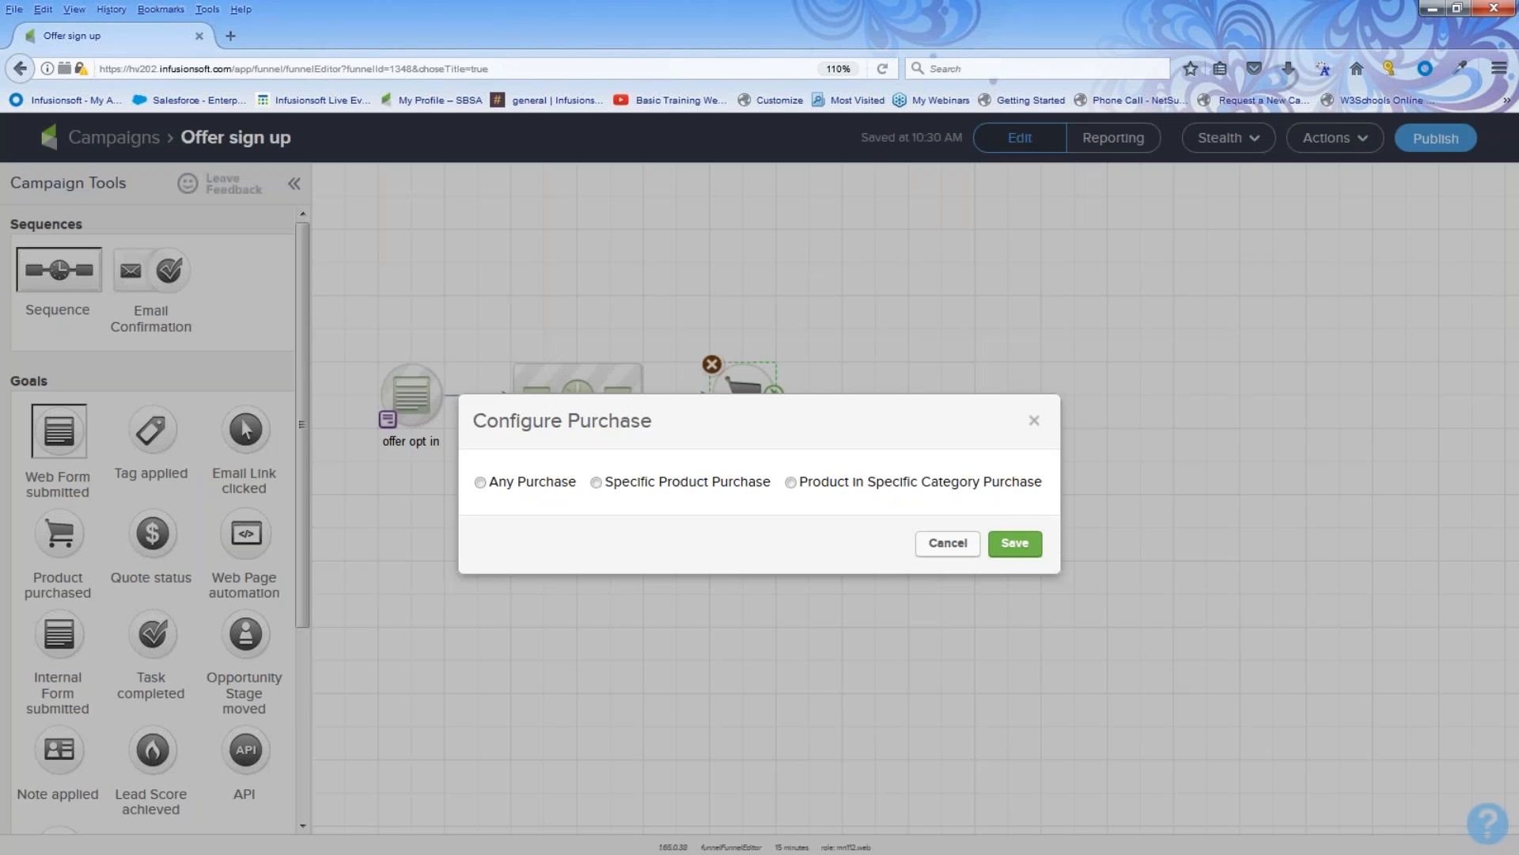
left_click(499, 484)
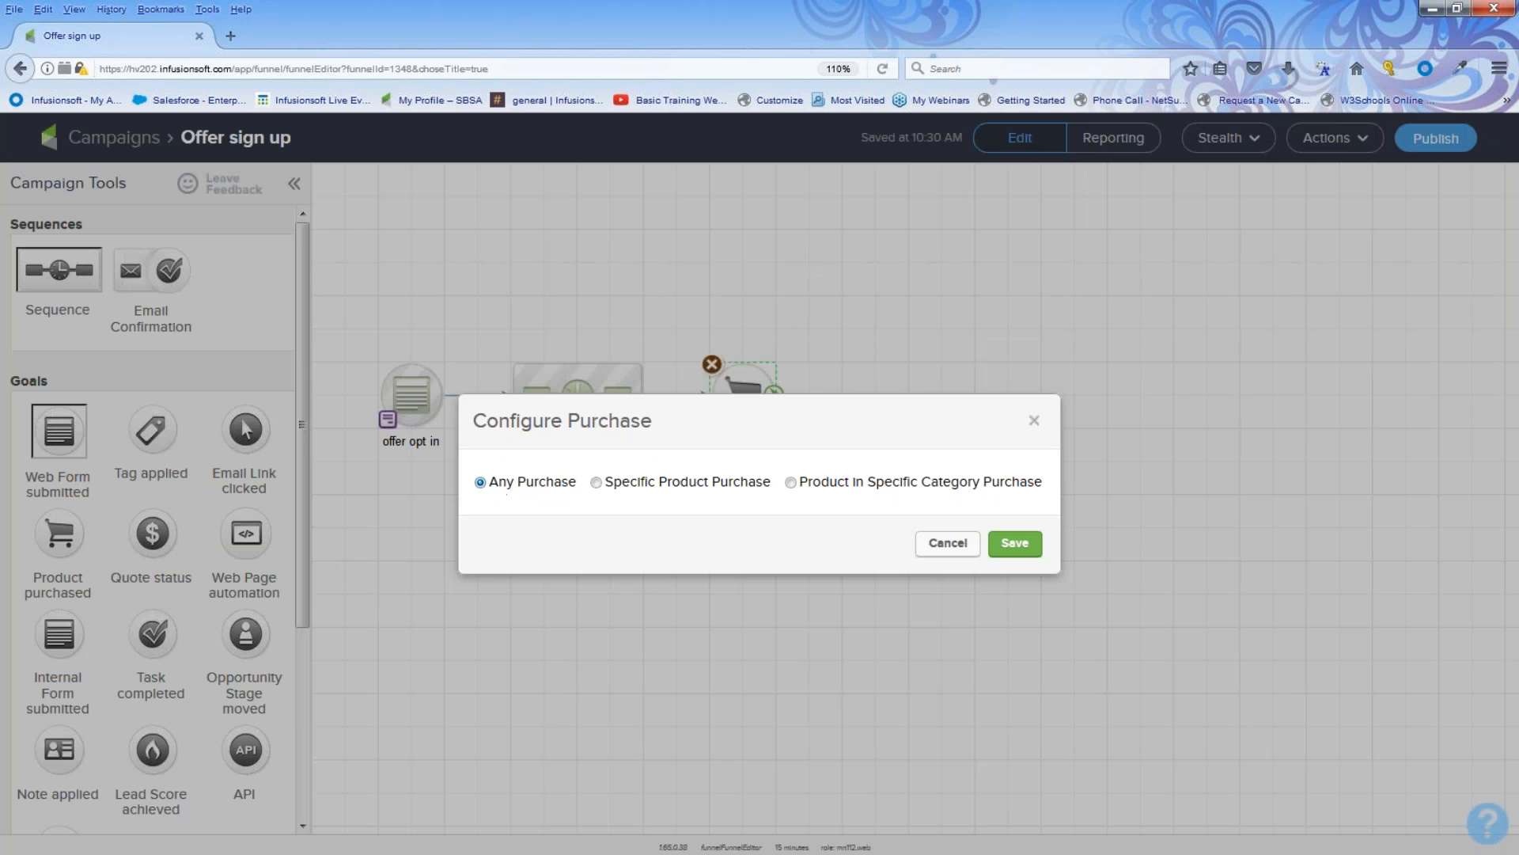
left_click(1013, 544)
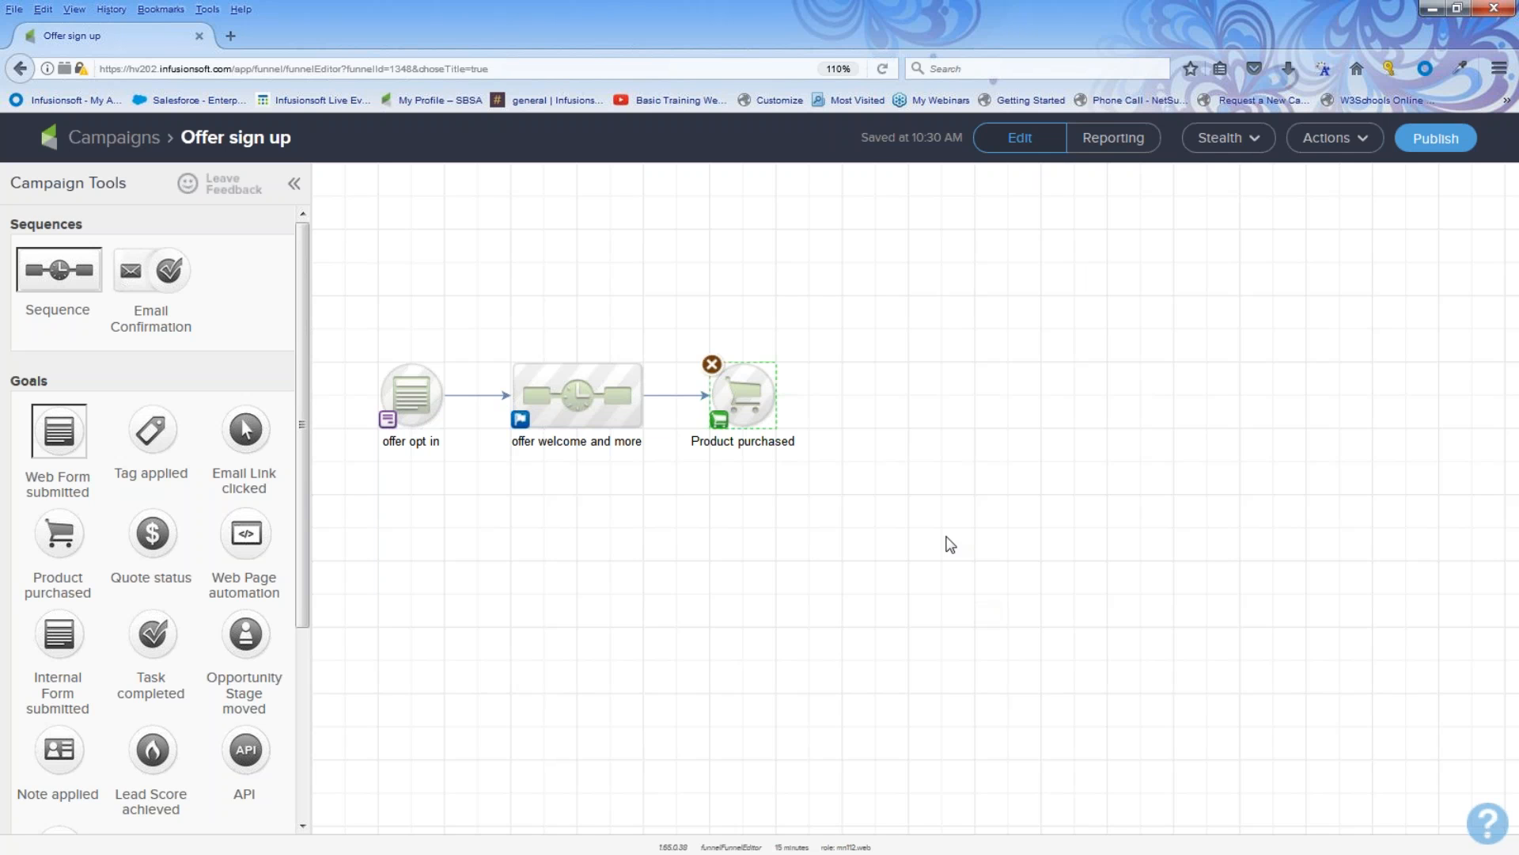
Step: Publish the Offer sign up campaign from the campaign checklist
left_click_drag(675, 331, 789, 454)
left_click(720, 581)
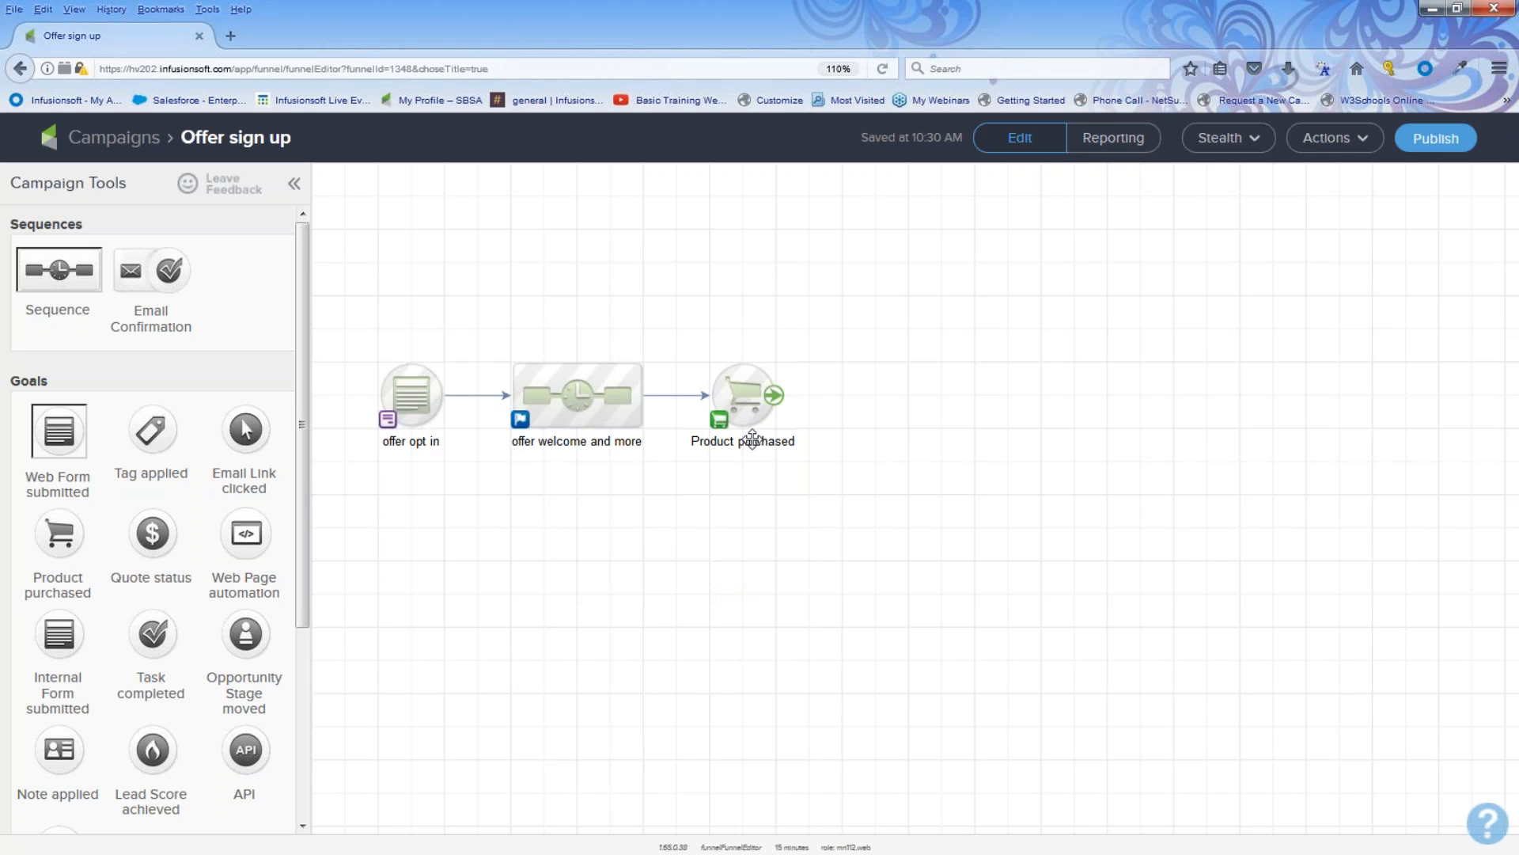
left_click_drag(345, 317, 849, 502)
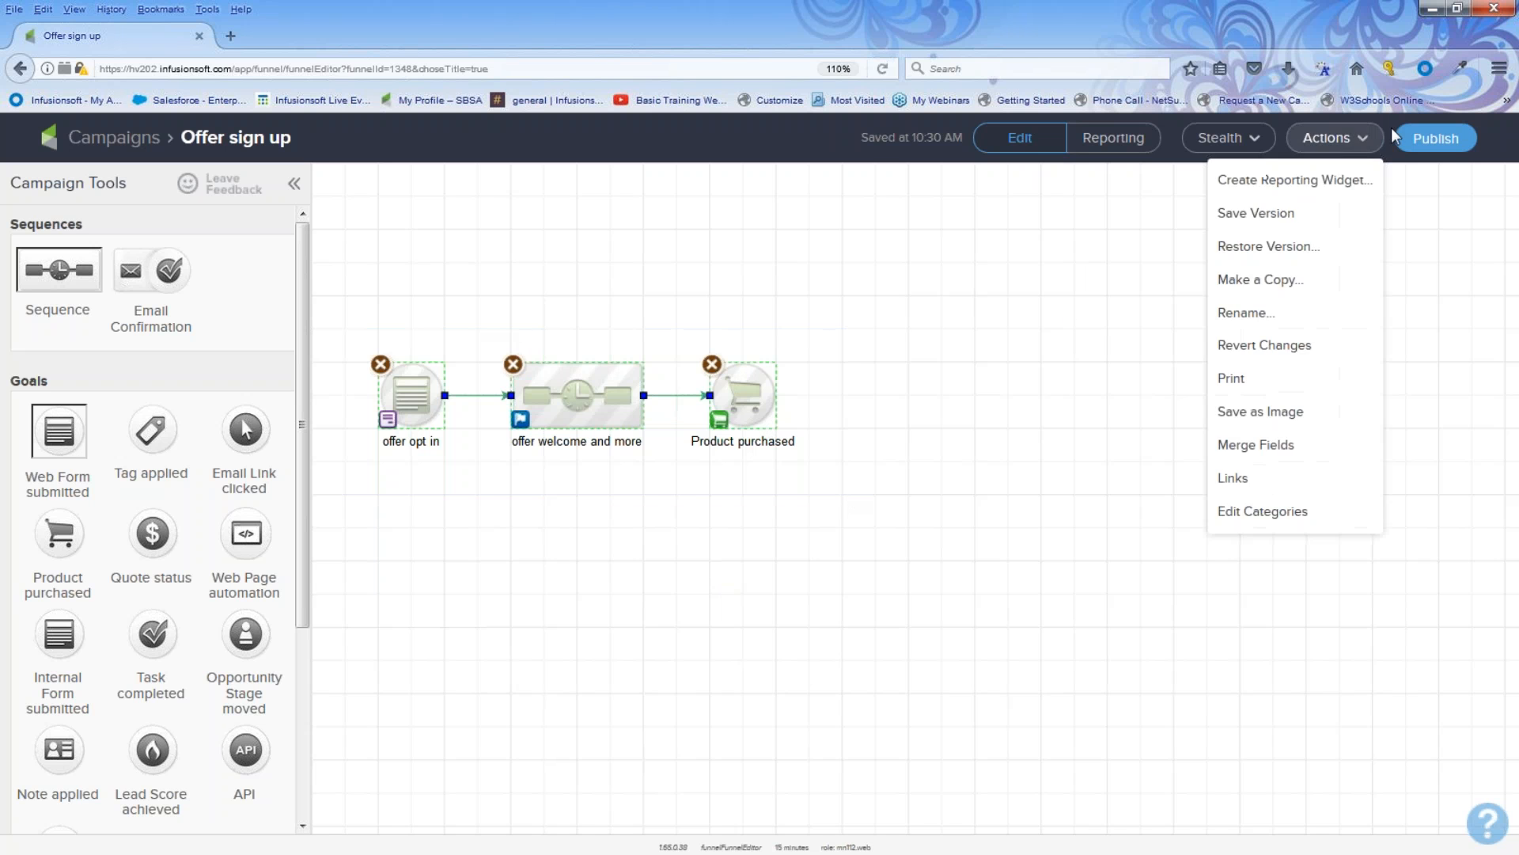
left_click(1447, 144)
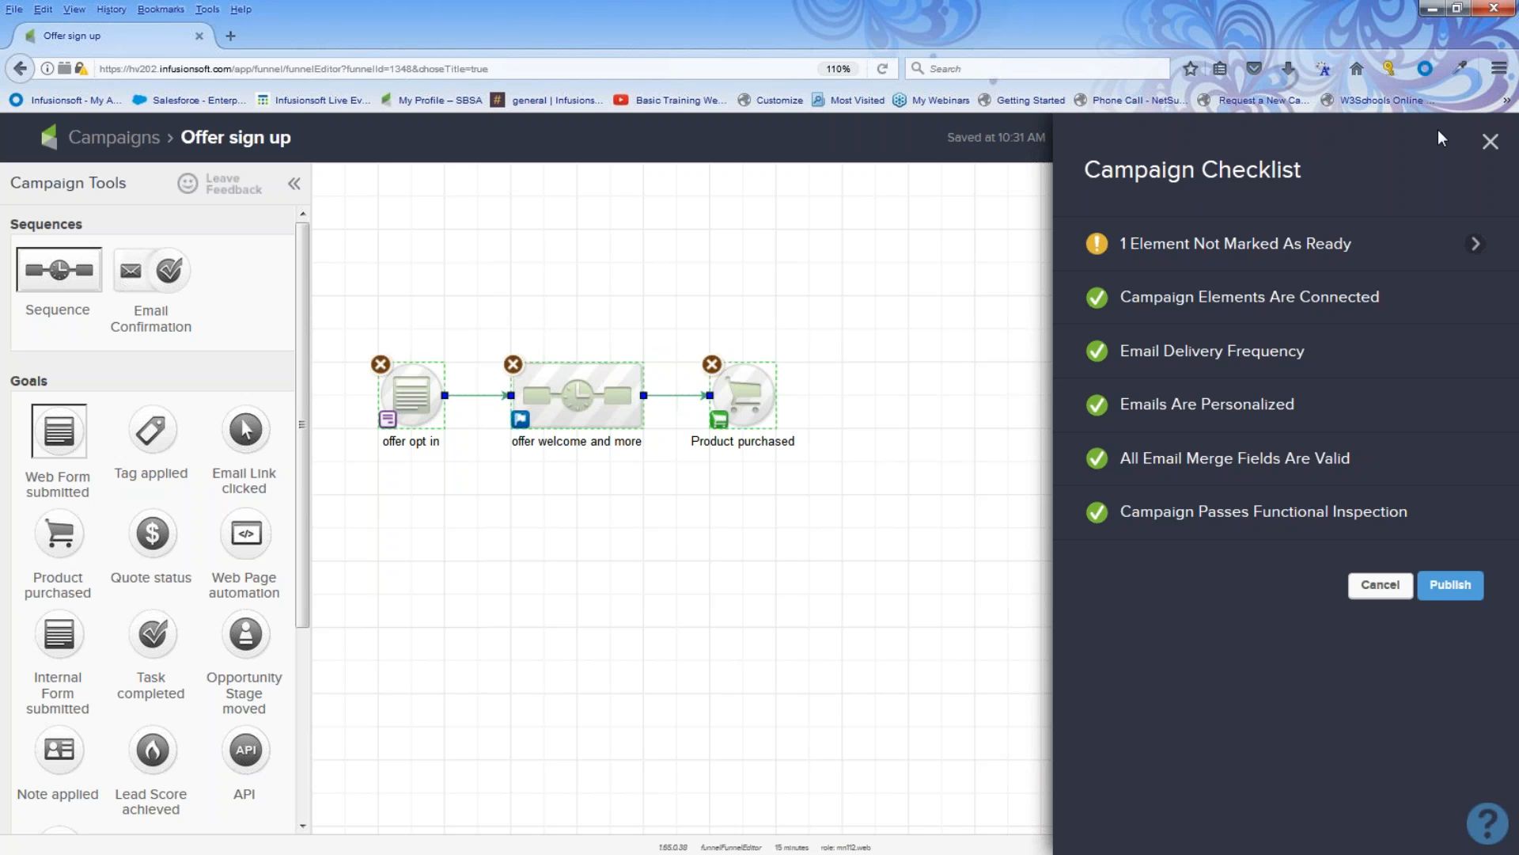
mouse_move(1340, 250)
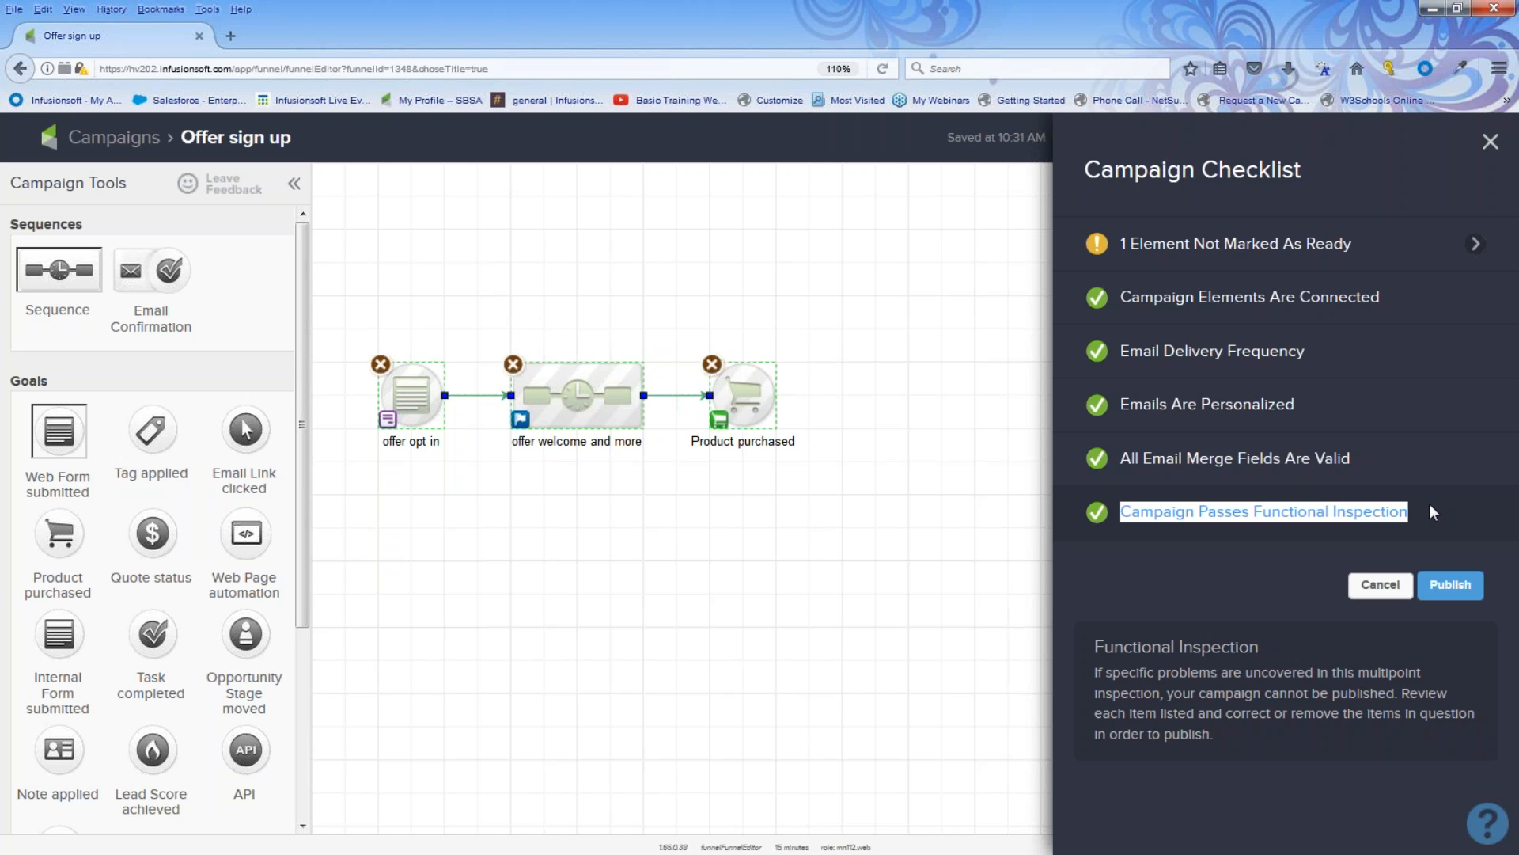
left_click(1456, 587)
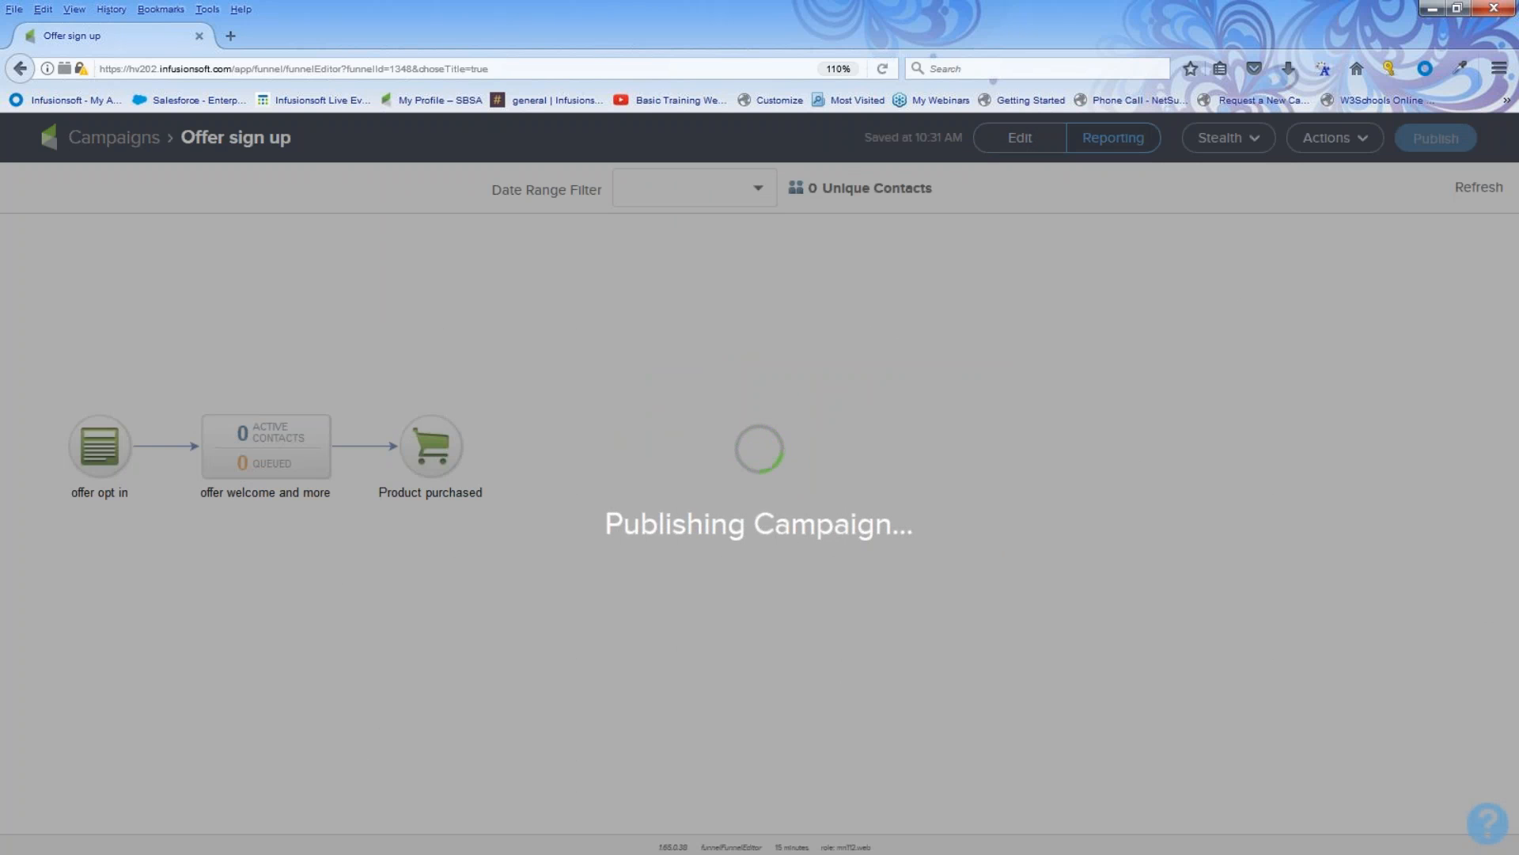
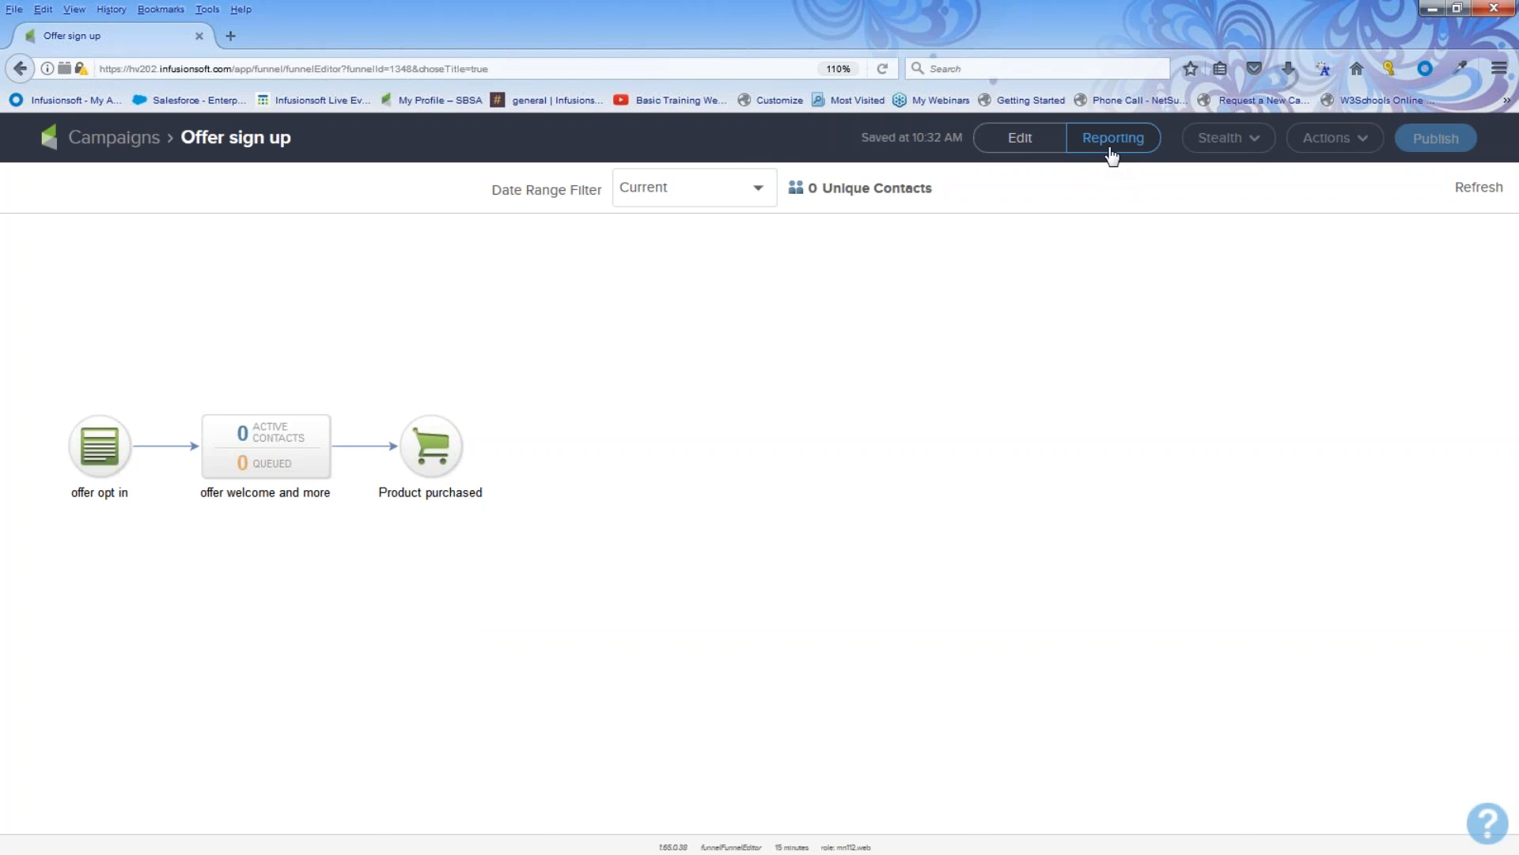
Step: Open the offer opt in web form from the Offer sign up campaign in edit mode
left_click(1029, 142)
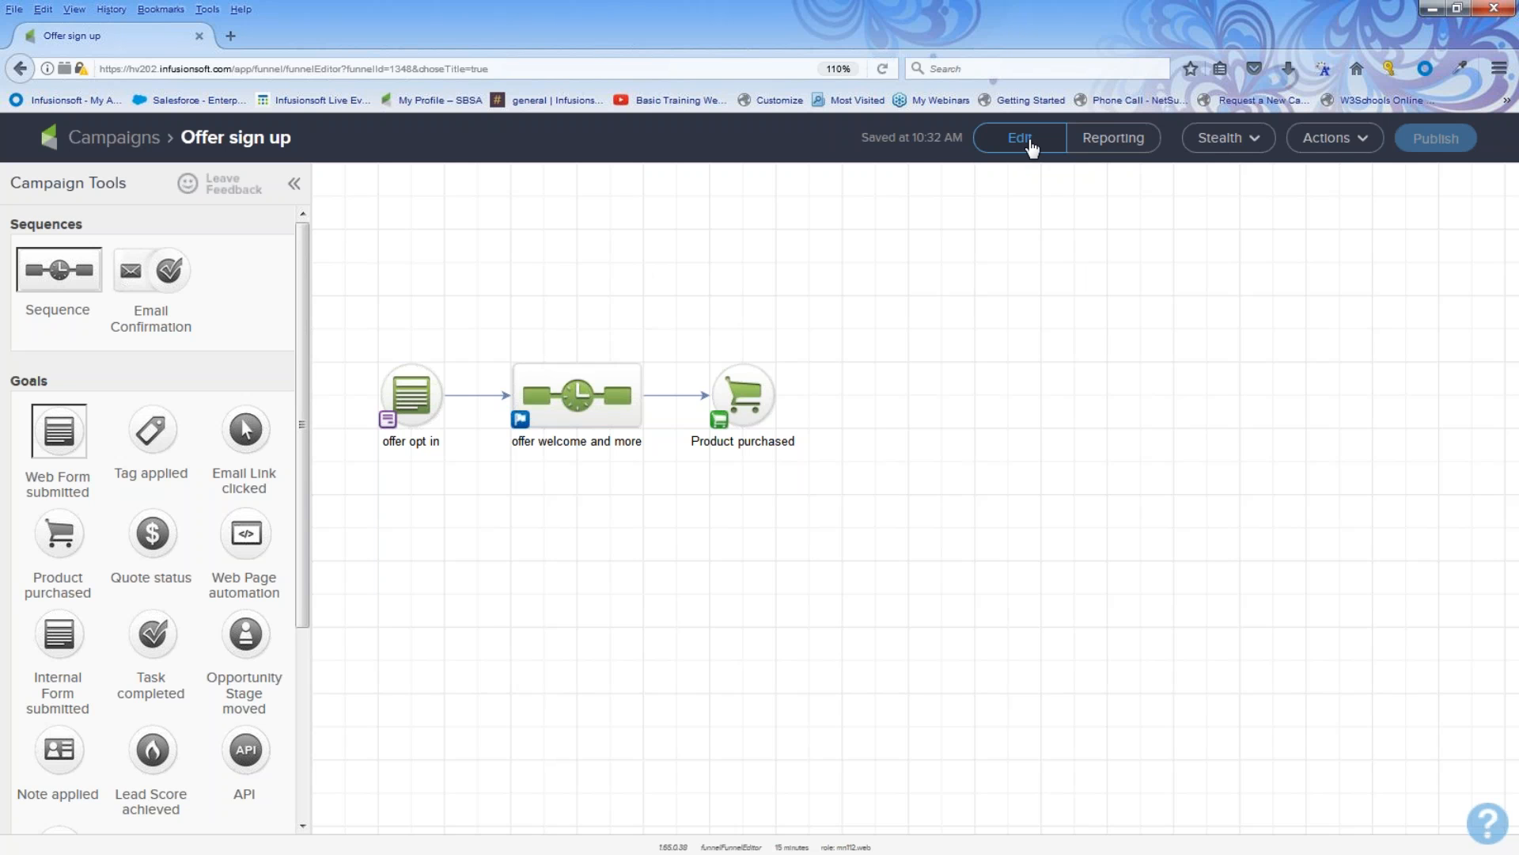
left_click(408, 388)
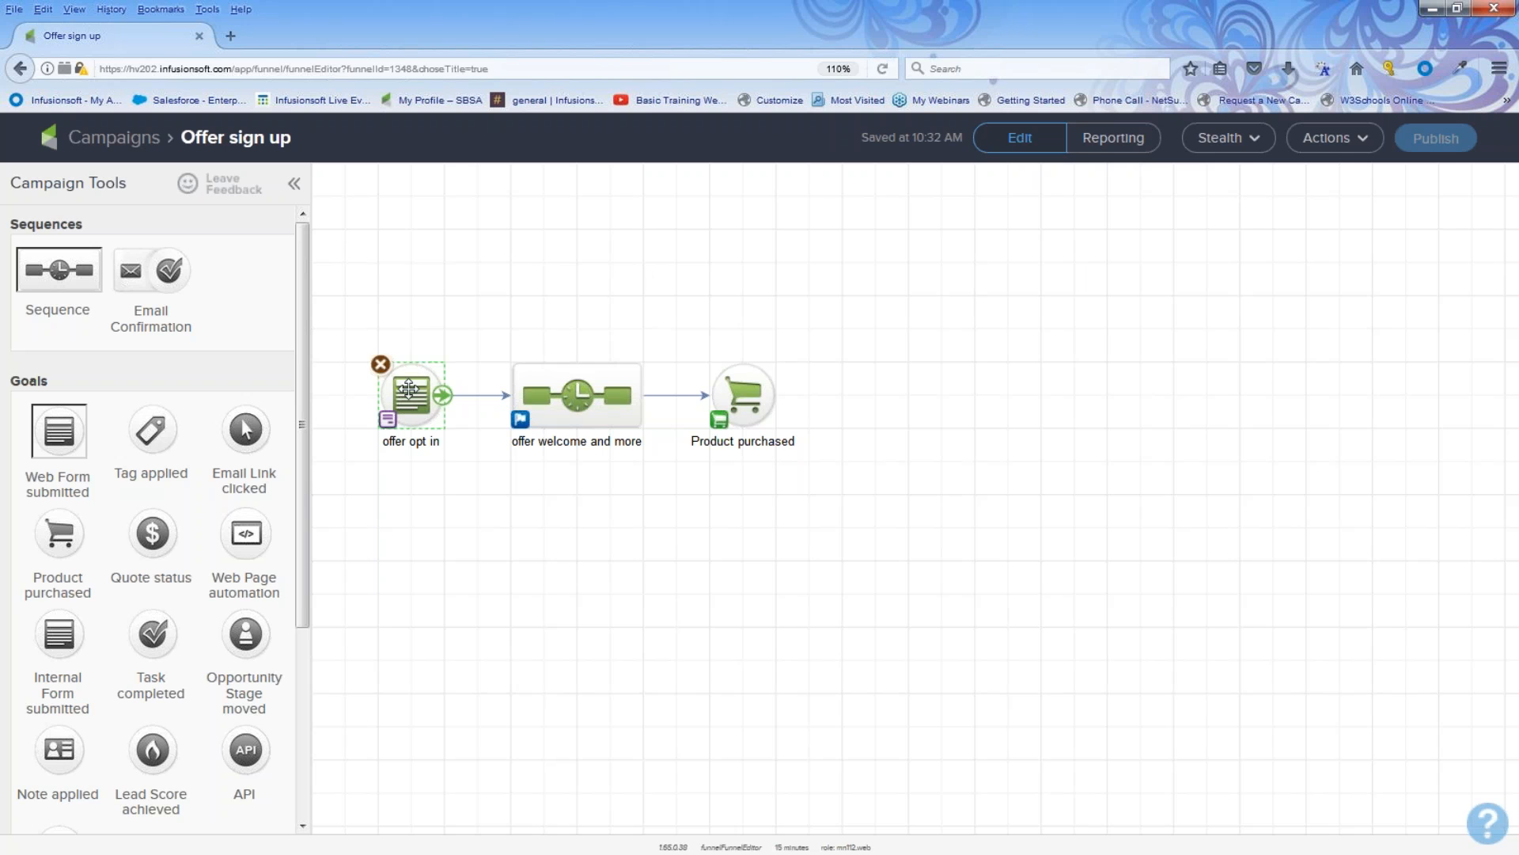
double_click(409, 388)
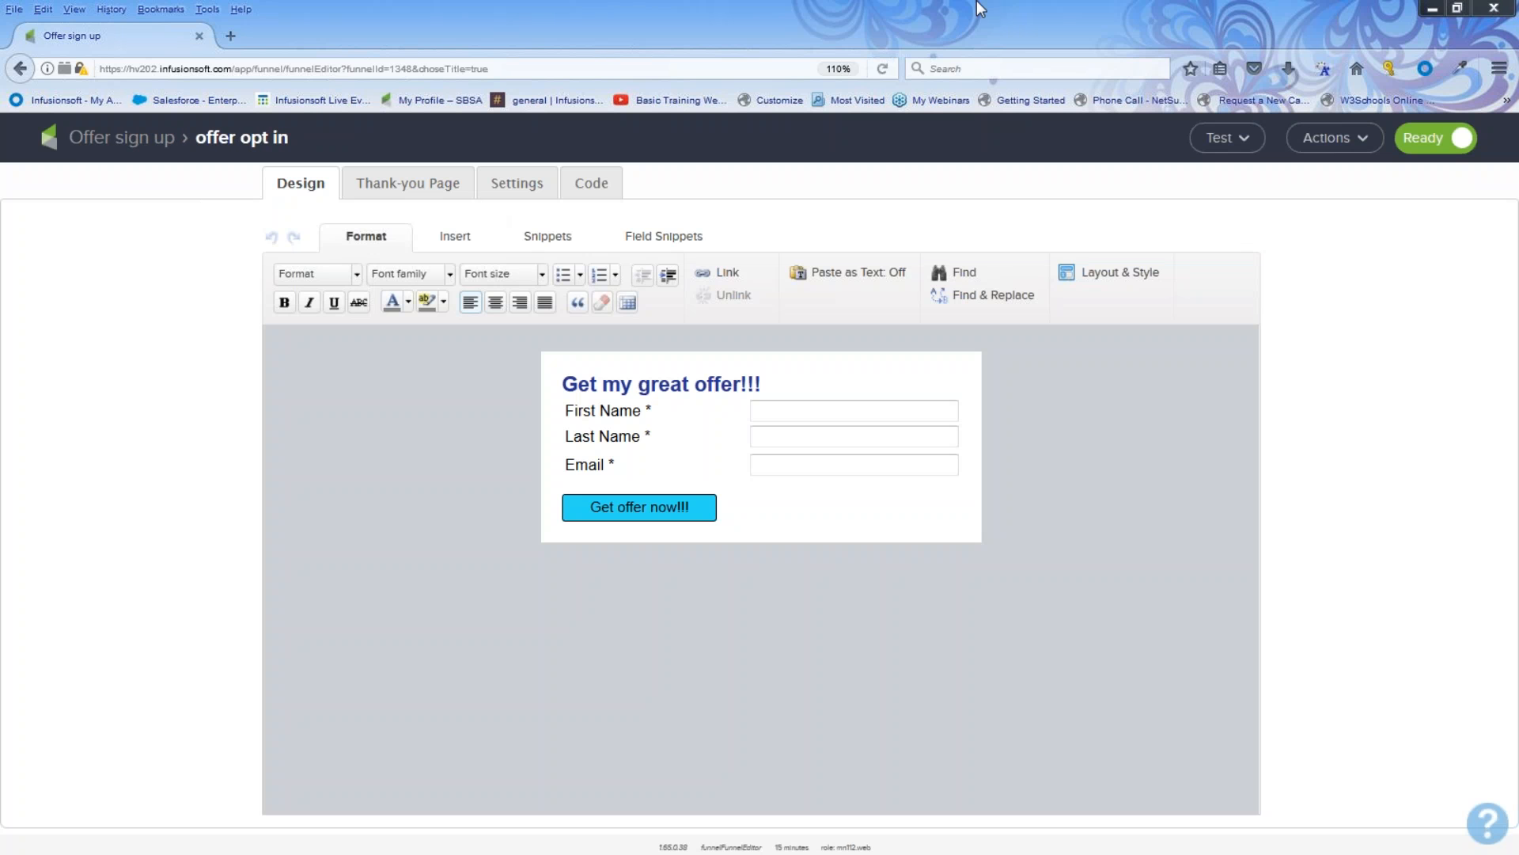
left_click(1247, 136)
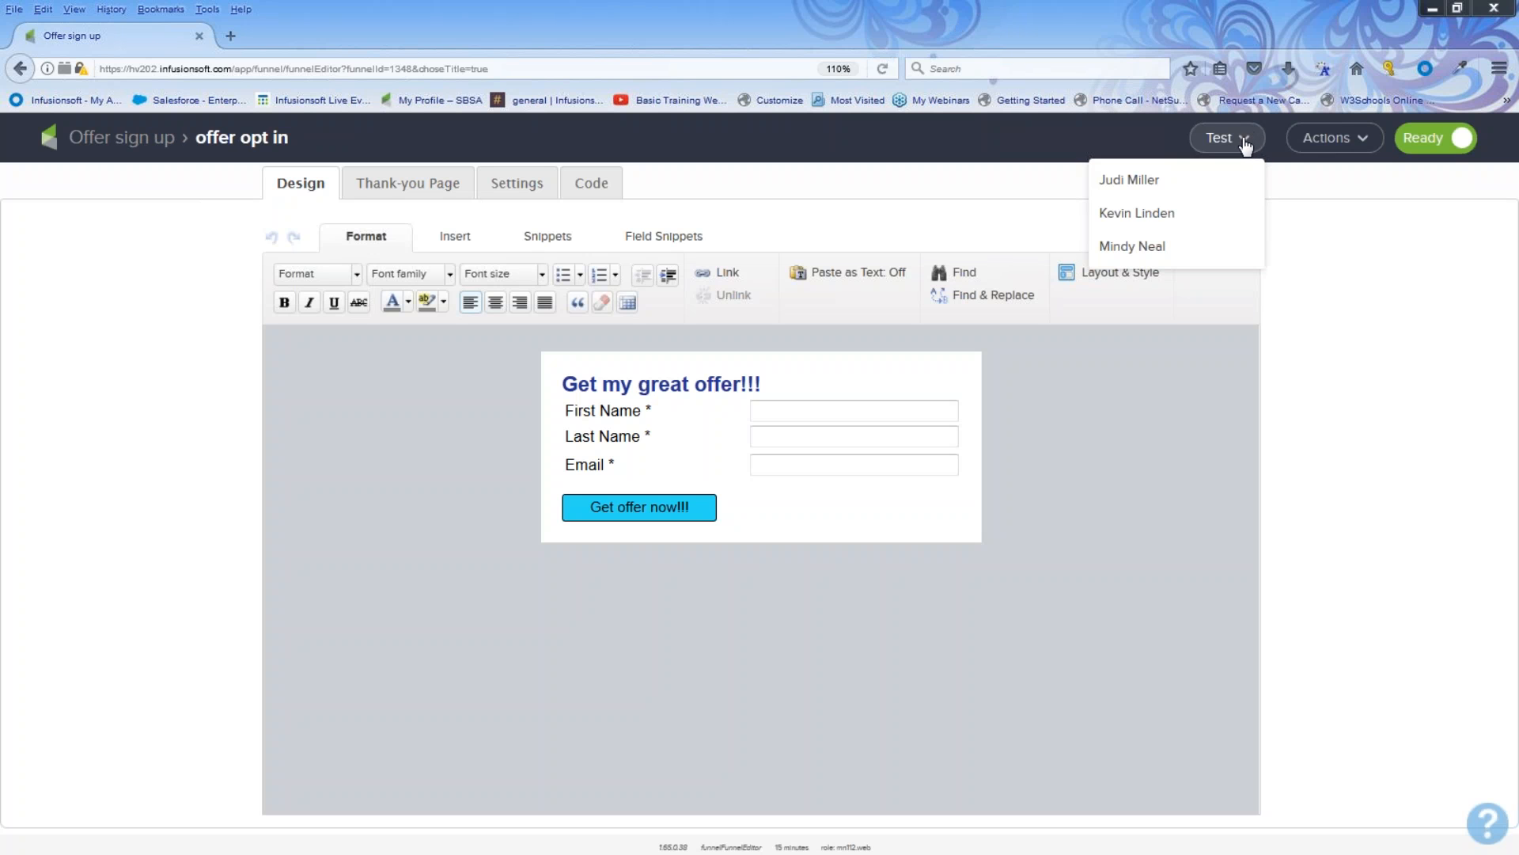
left_click(1245, 143)
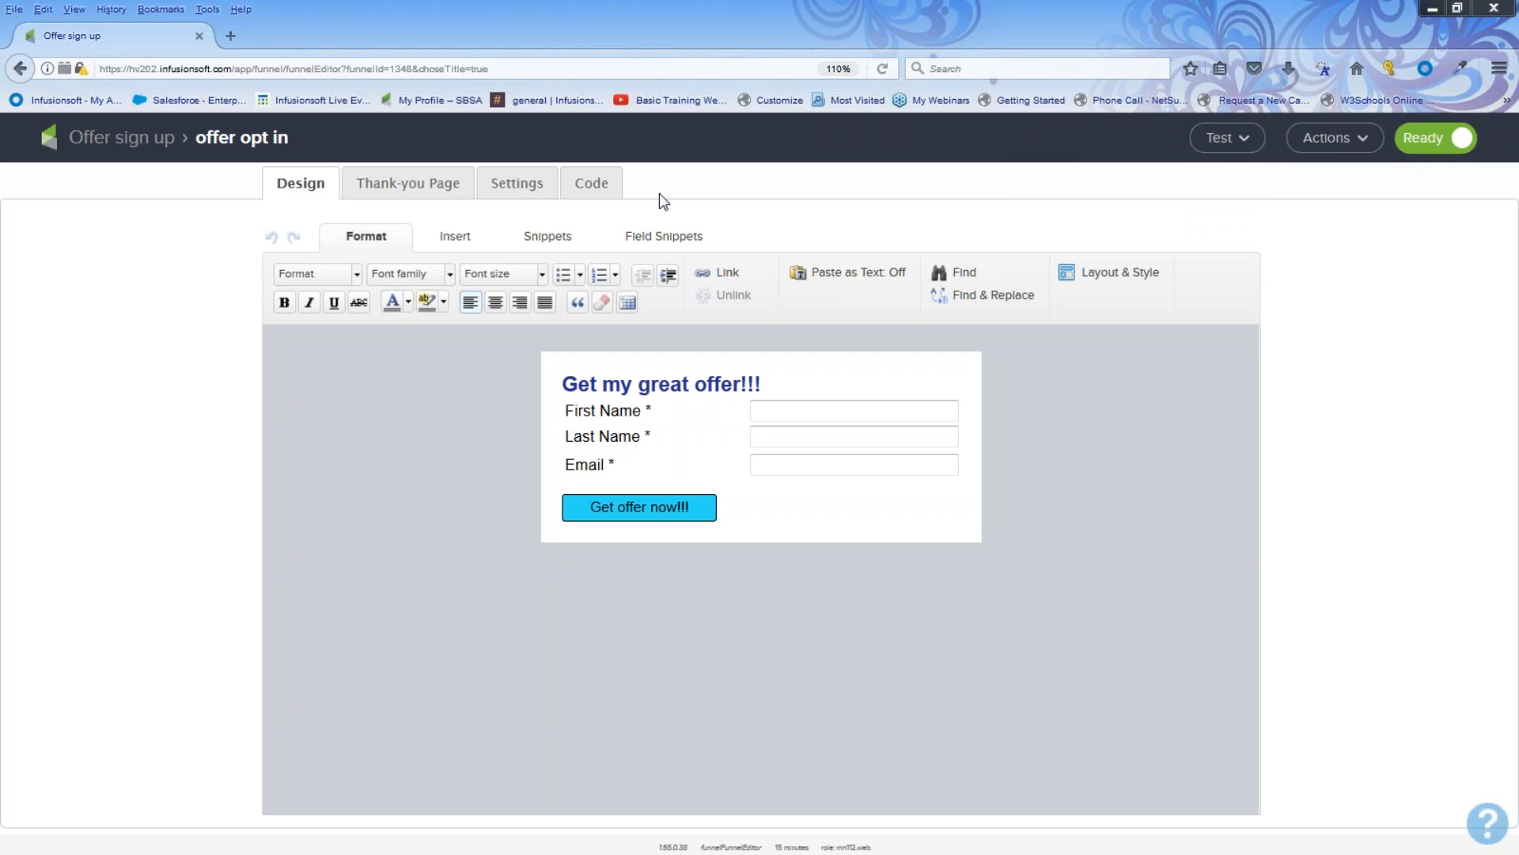
Step: Open the opt-in form's hosted version through its pretty URL from the form's code options
left_click(591, 188)
left_click(458, 639)
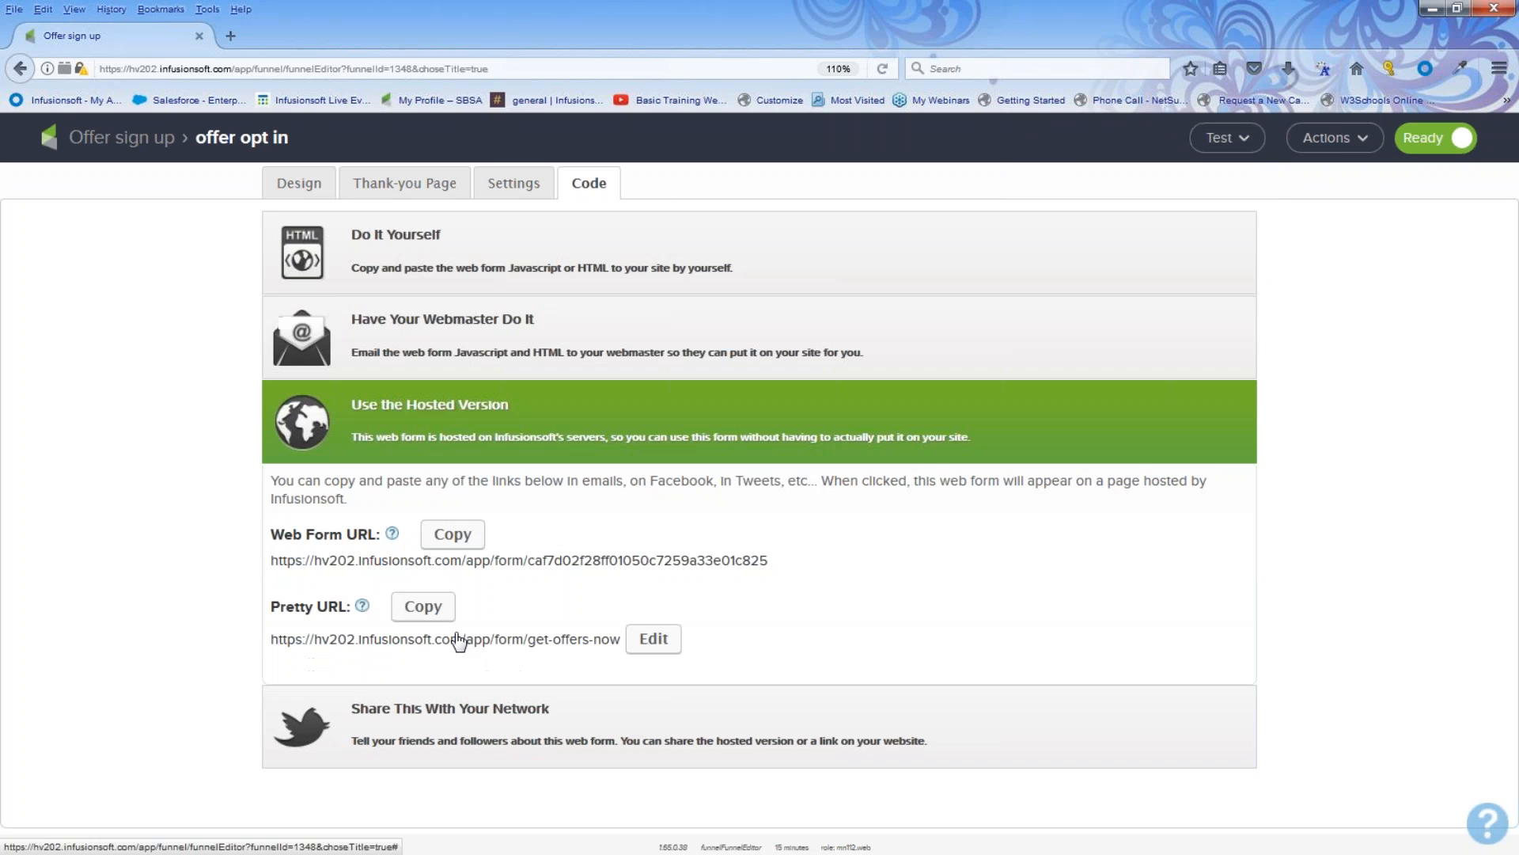
left_click(474, 643)
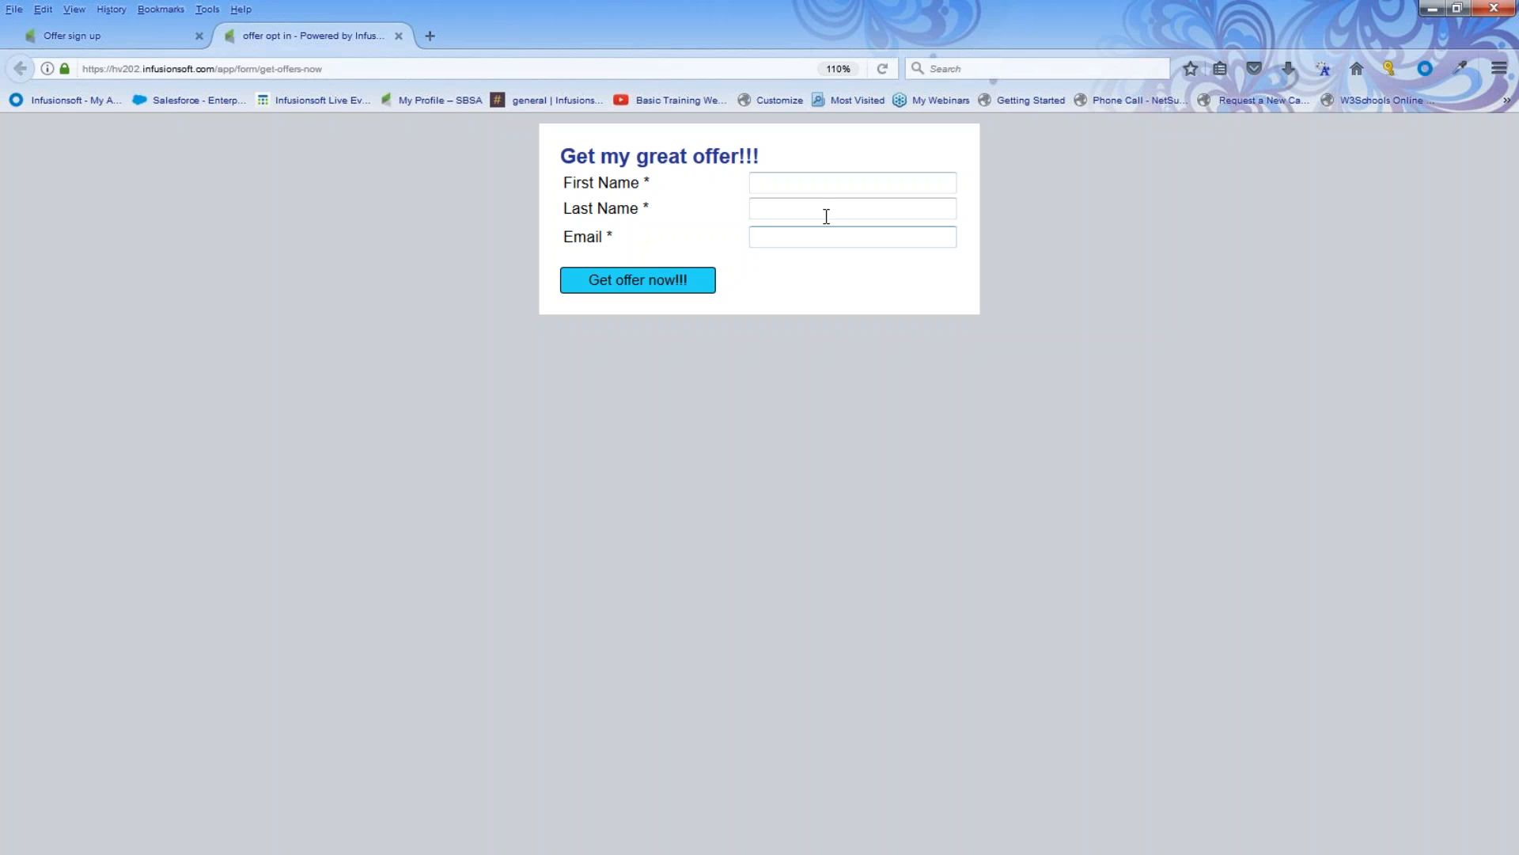
Step: Fill in the hosted form with a test contact's first name, last name and e-mail address, and submit it
left_click(820, 183)
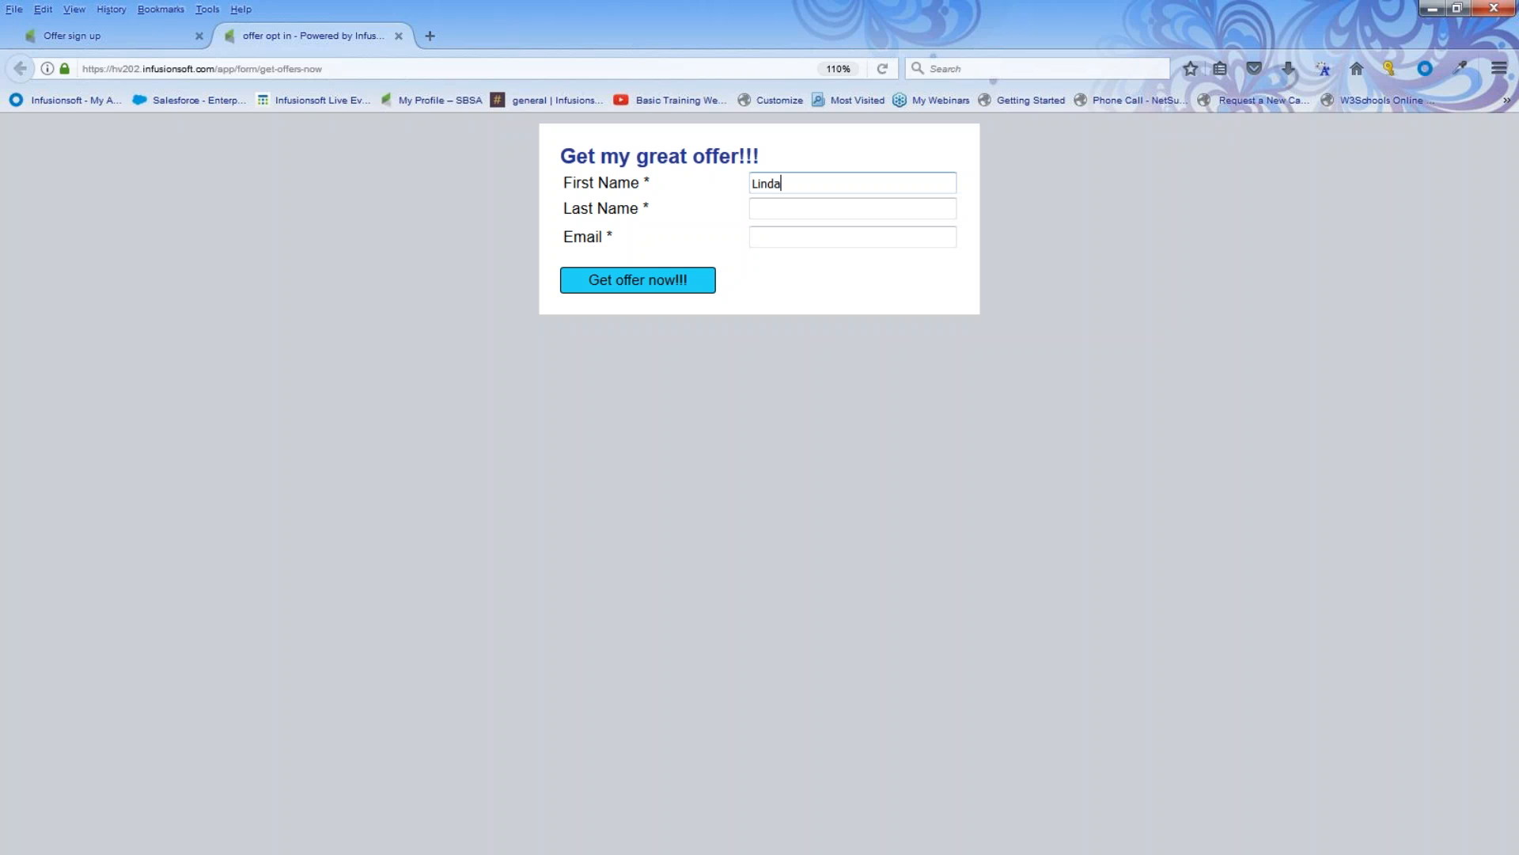
left_click(814, 208)
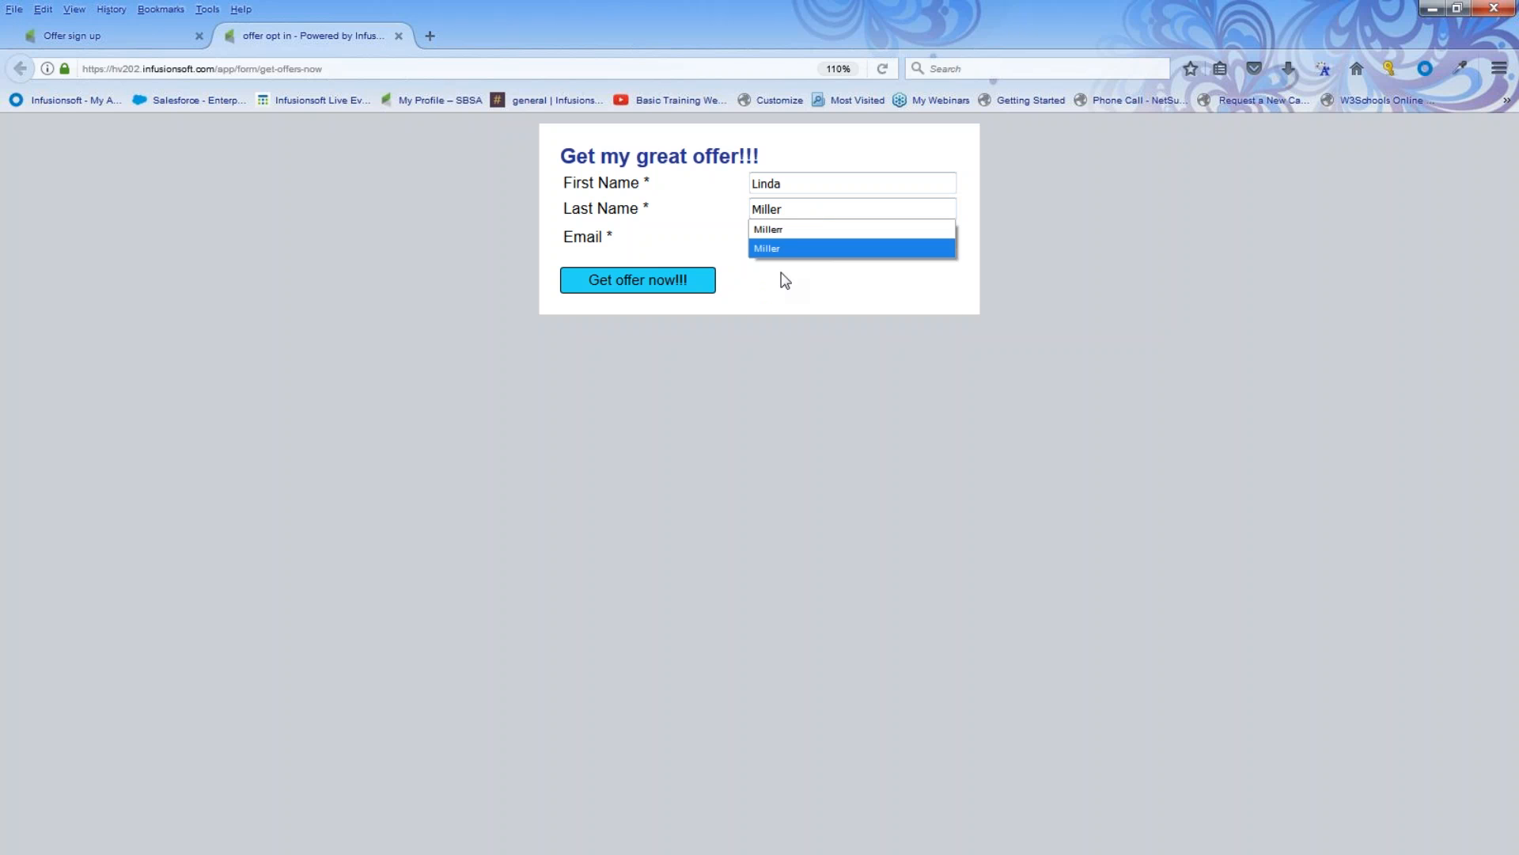
key("Return")
left_click(773, 237)
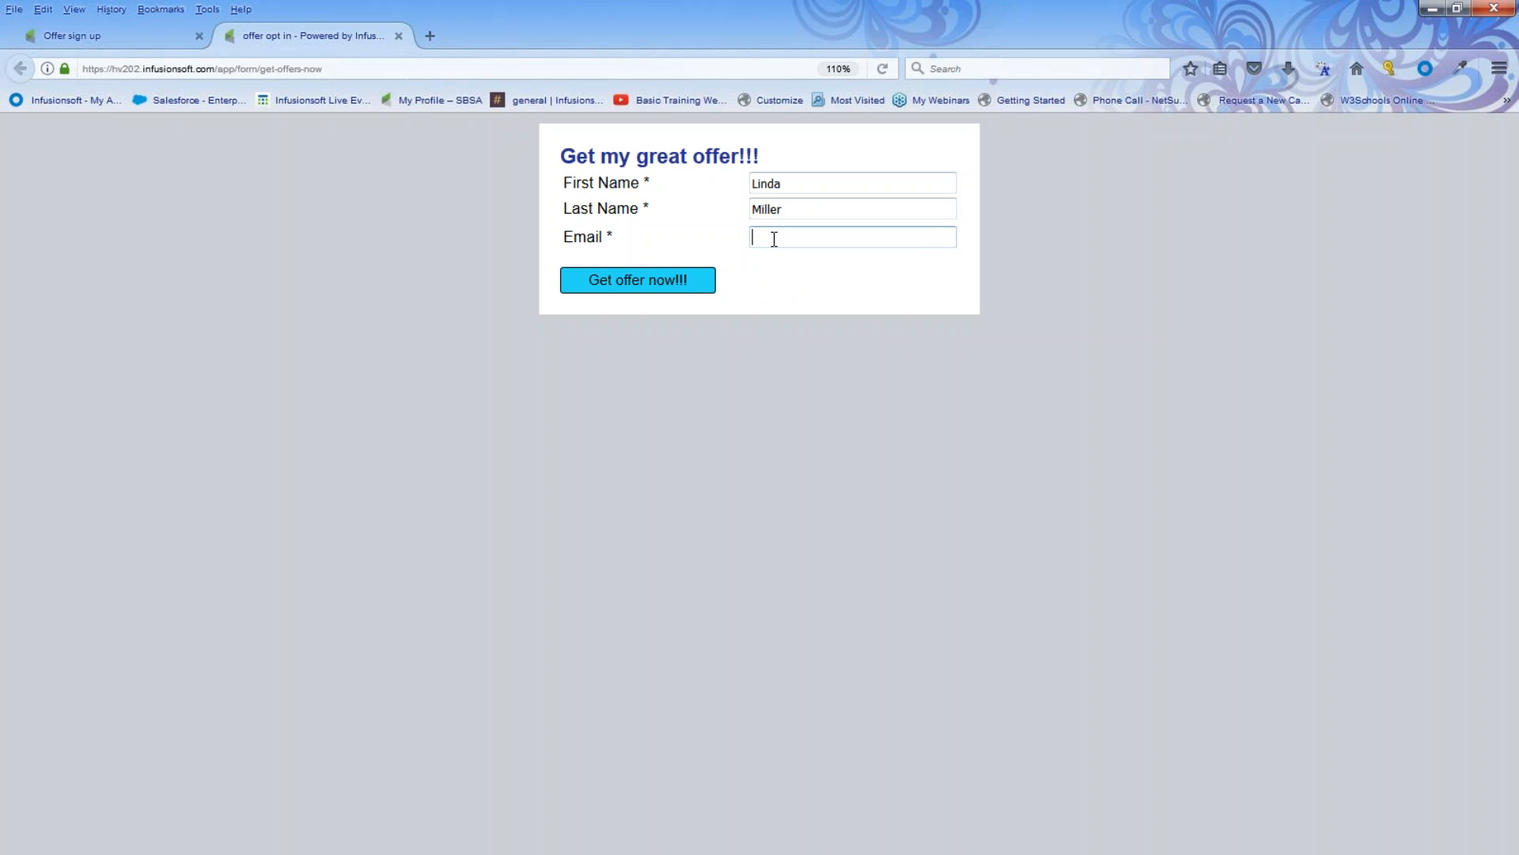
type("hey")
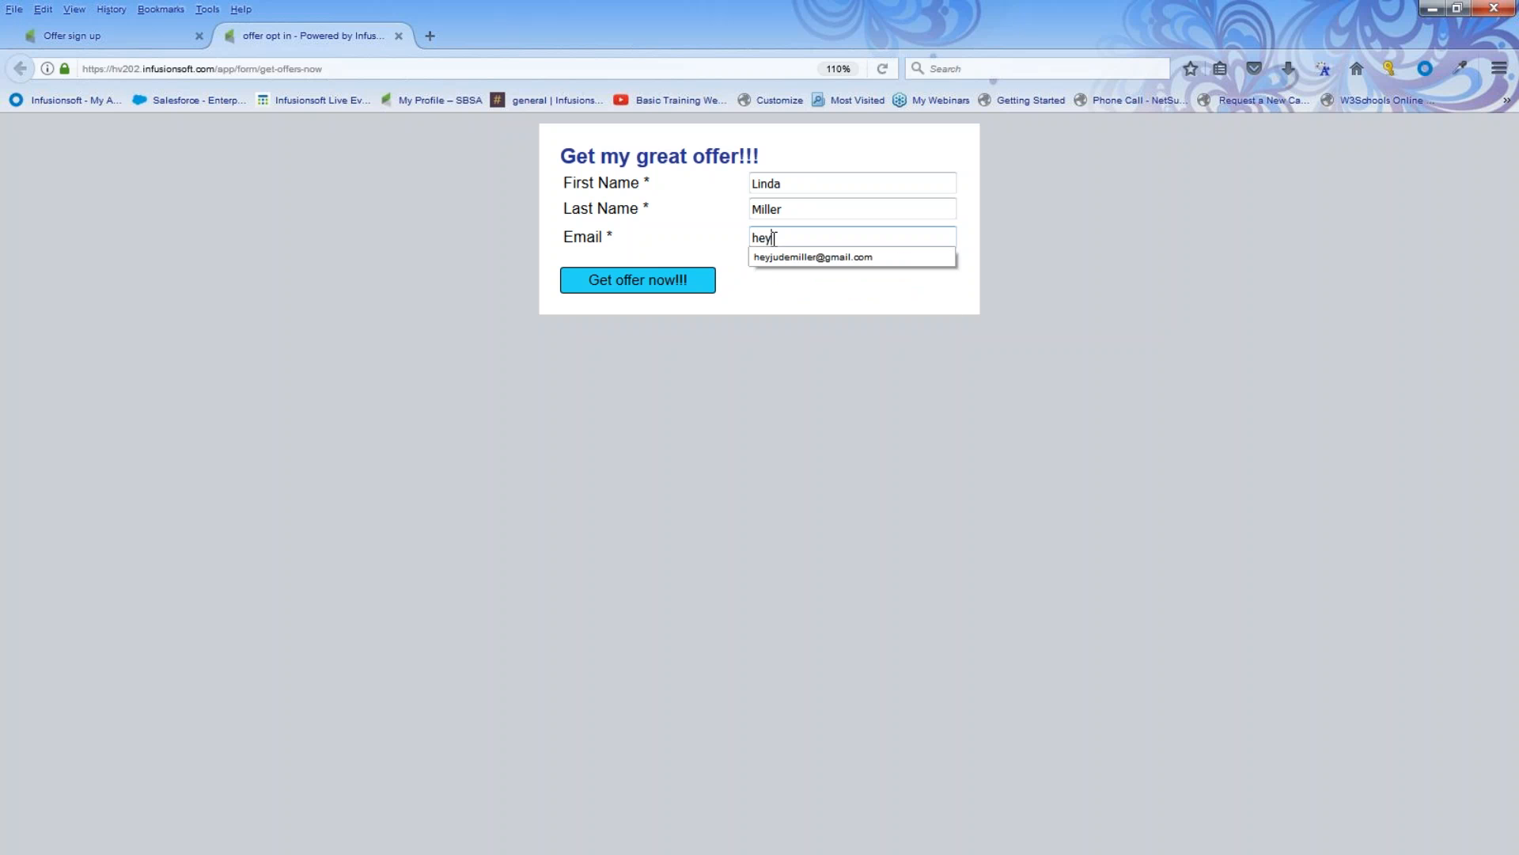
left_click(765, 258)
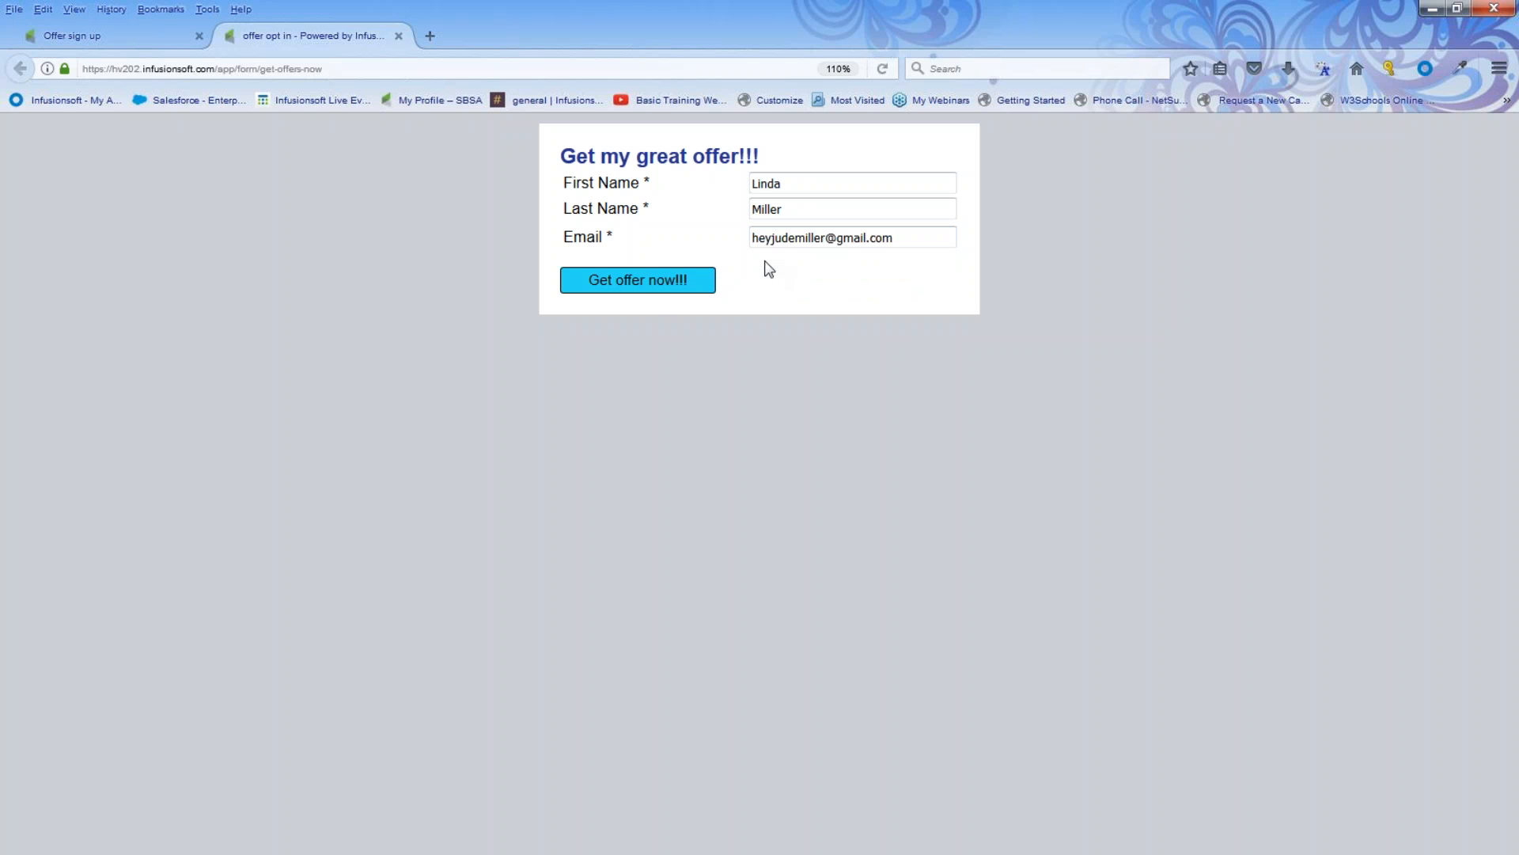
left_click(665, 289)
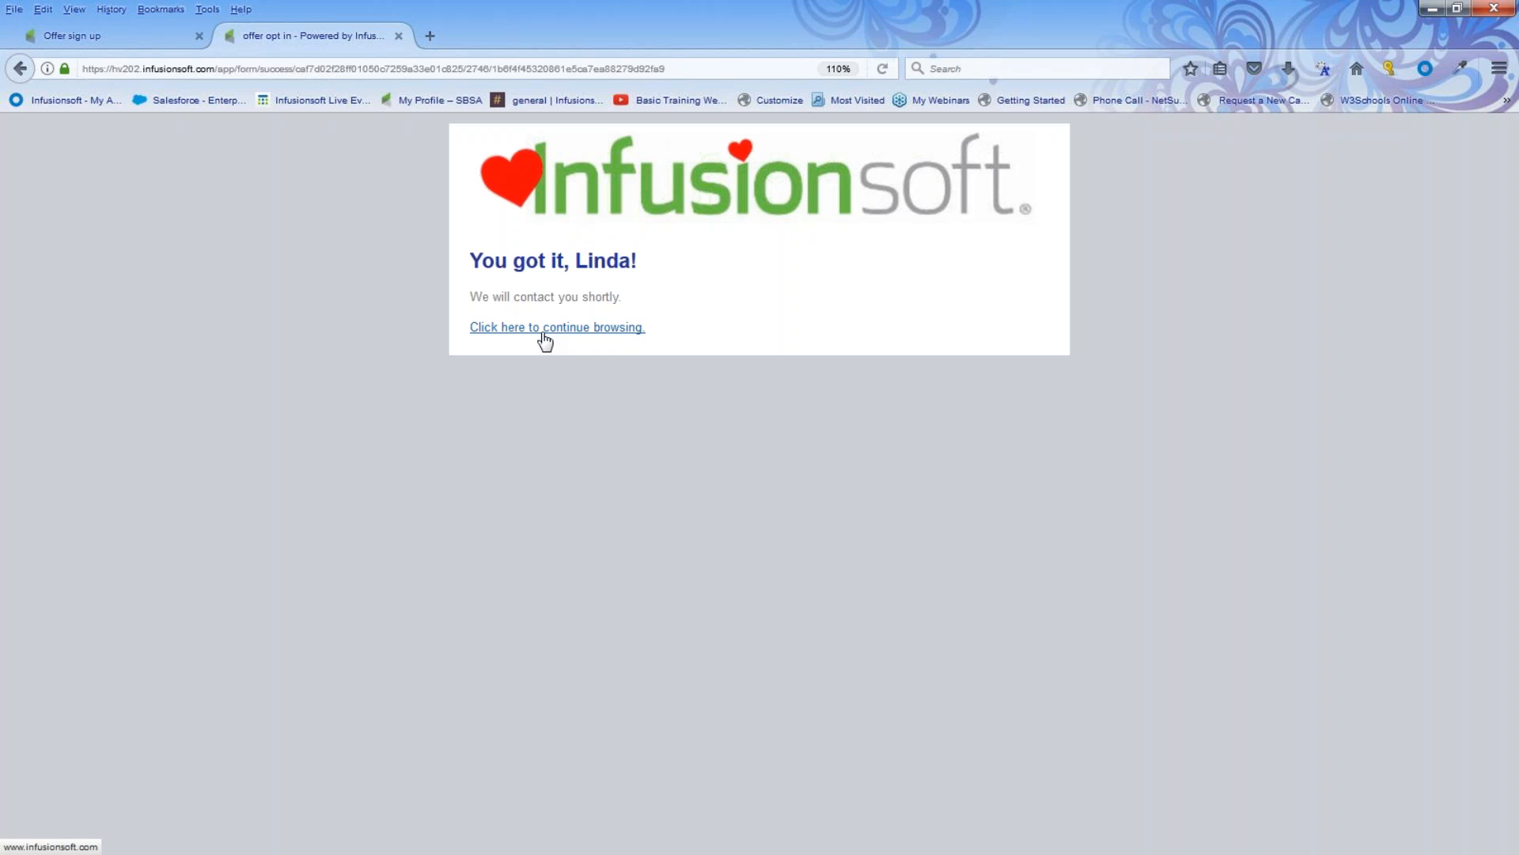
Step: Close the form page and open the Infusionsoft account dashboard in a new tab
left_click(399, 36)
left_click(231, 36)
type("hv")
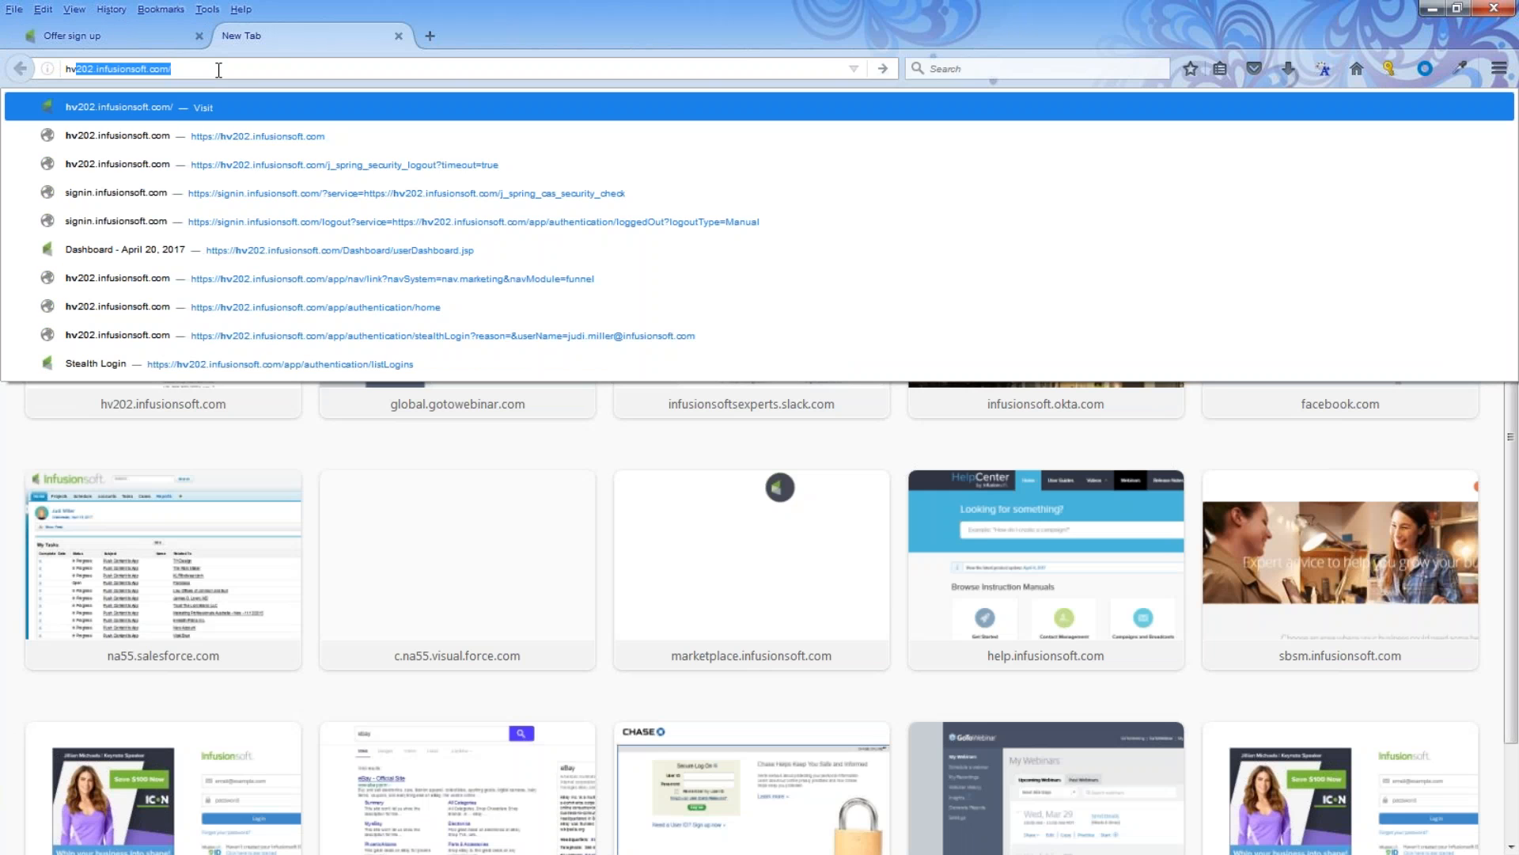
left_click(172, 119)
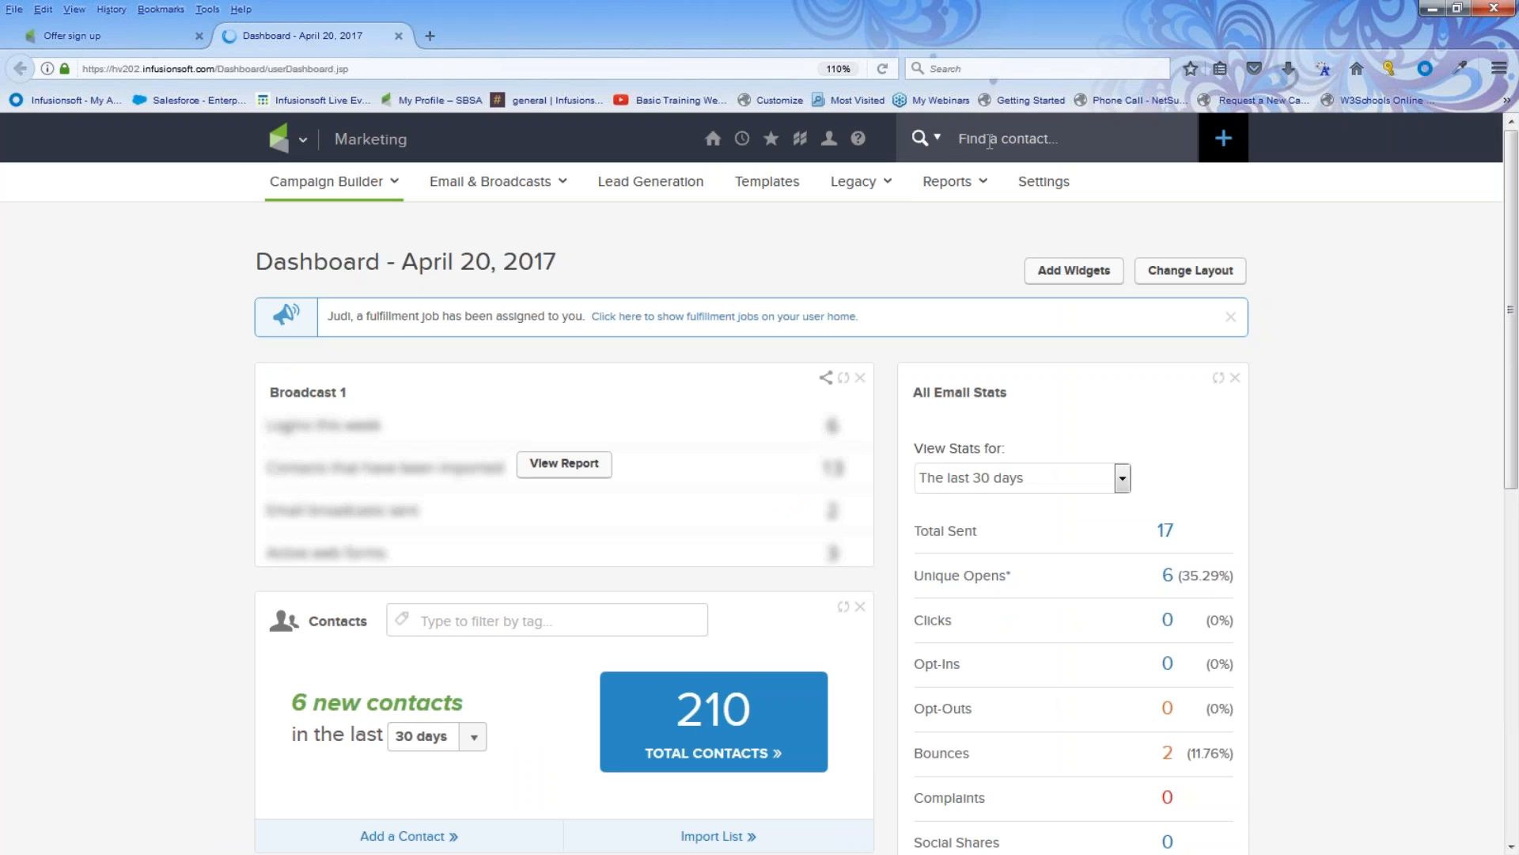
Step: Search the contacts for the test contact just submitted and open their record
type("lin")
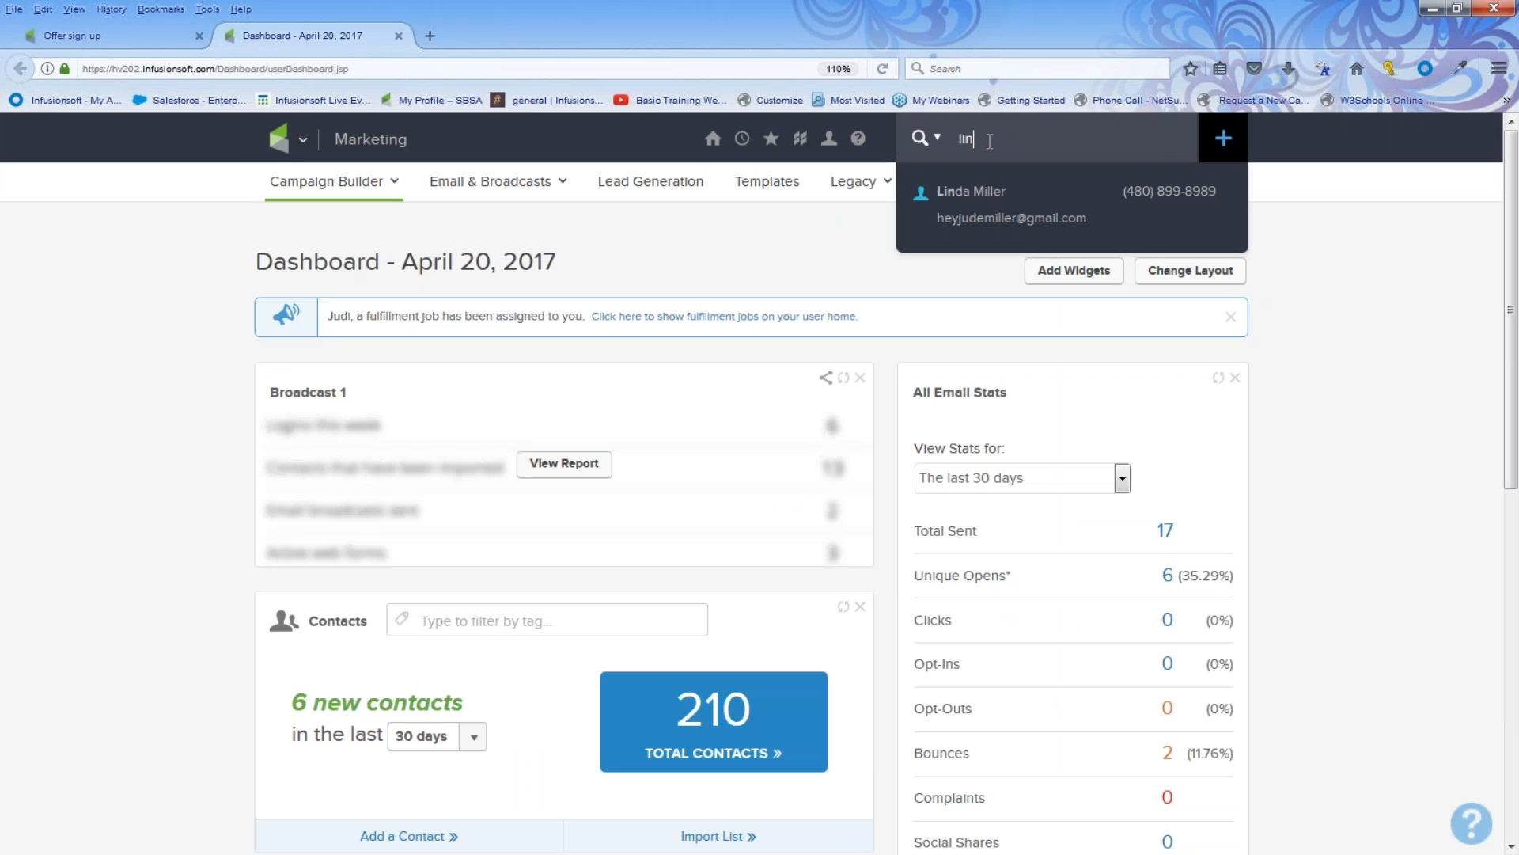
key("Down")
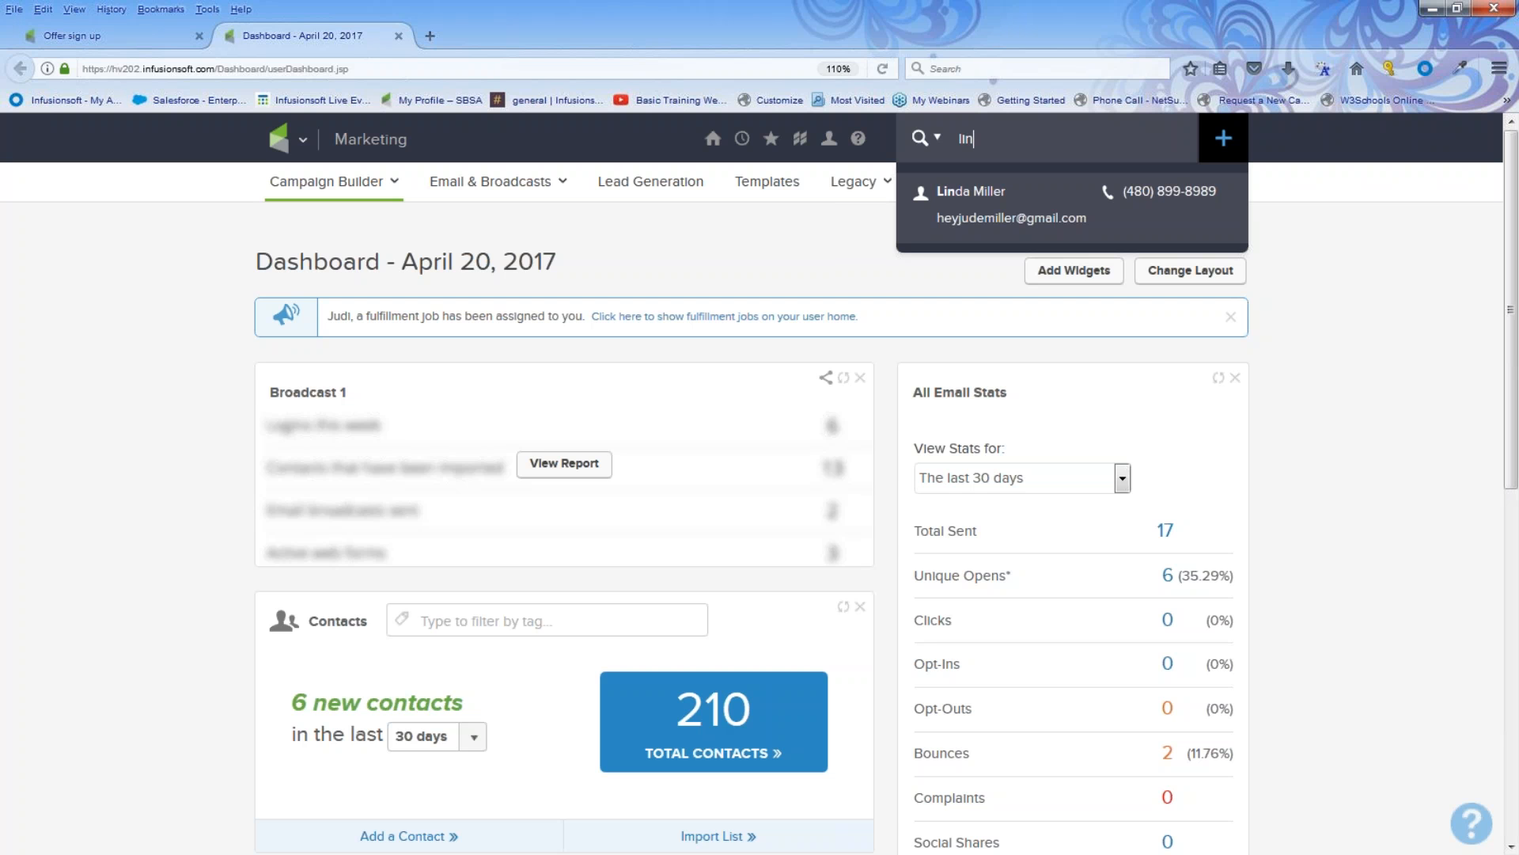
key("Return")
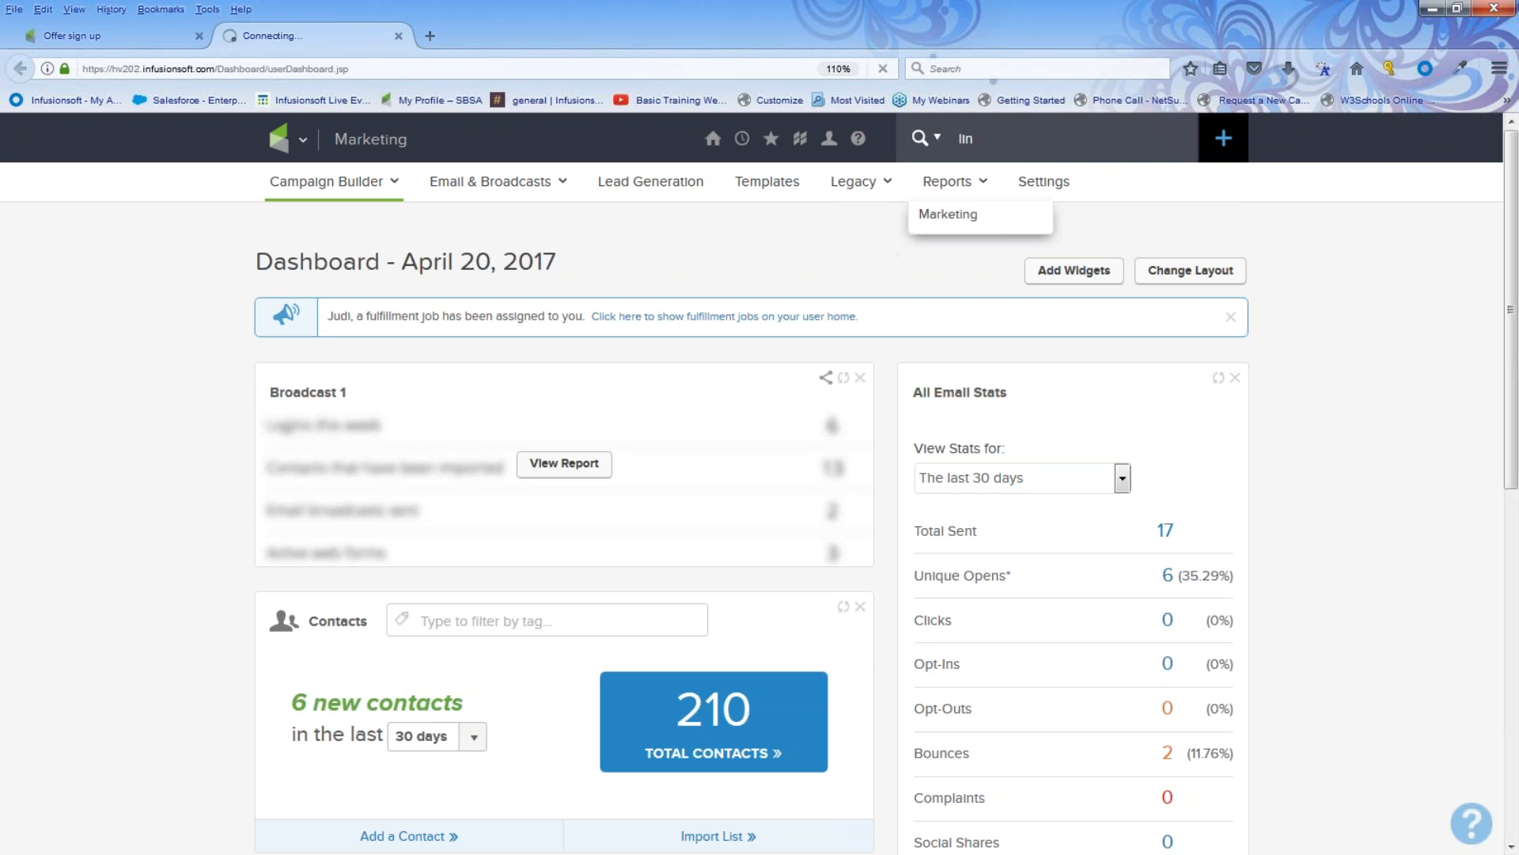
left_click(414, 385)
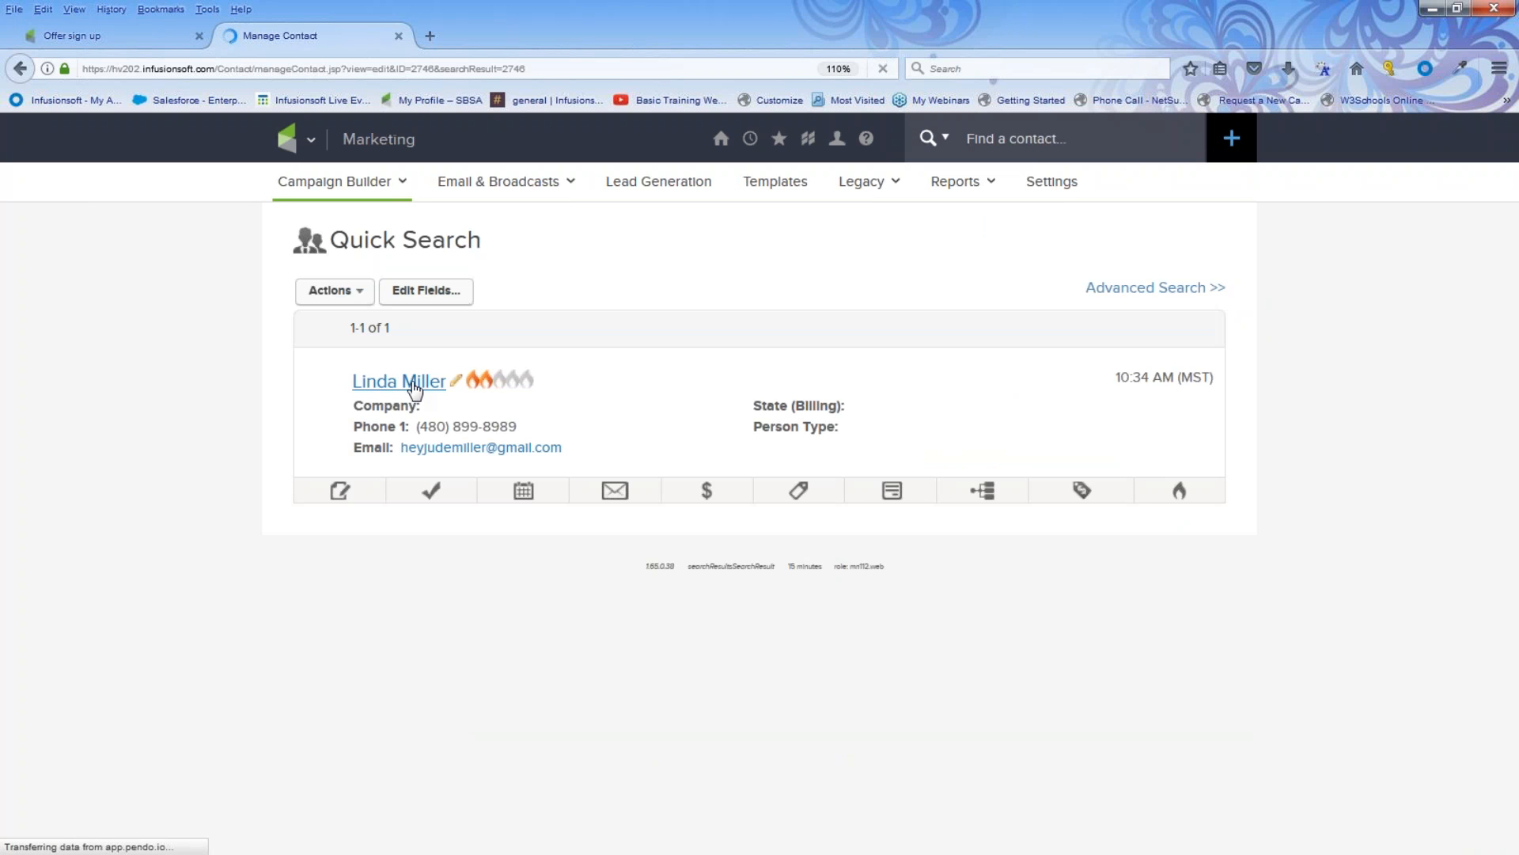
Step: Examine the contact record's tags, form submissions and recent email history
scroll(651, 492, "down", 6)
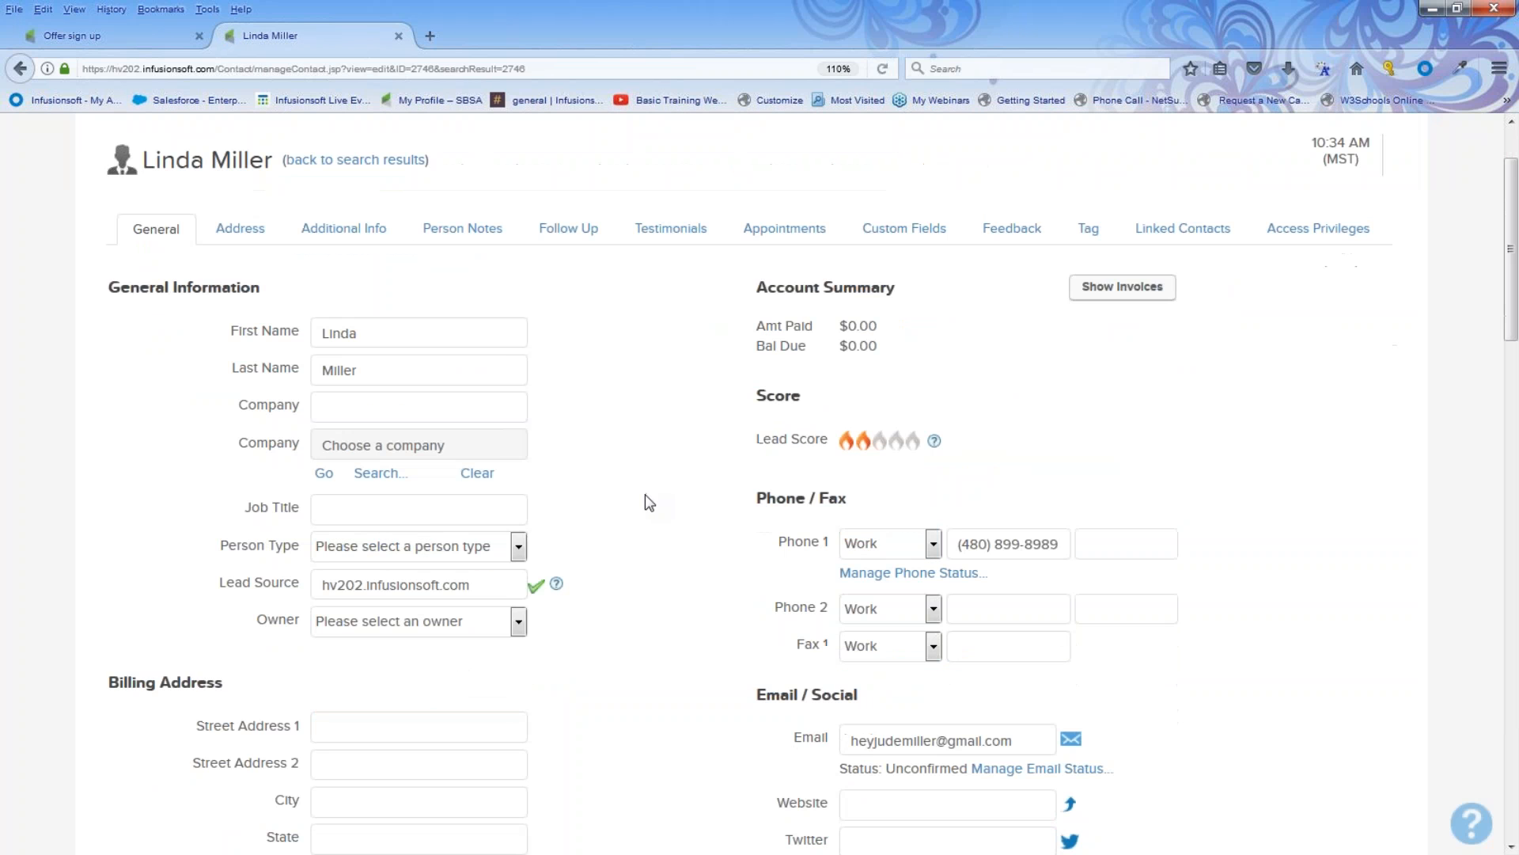
scroll(651, 504, "down", 3)
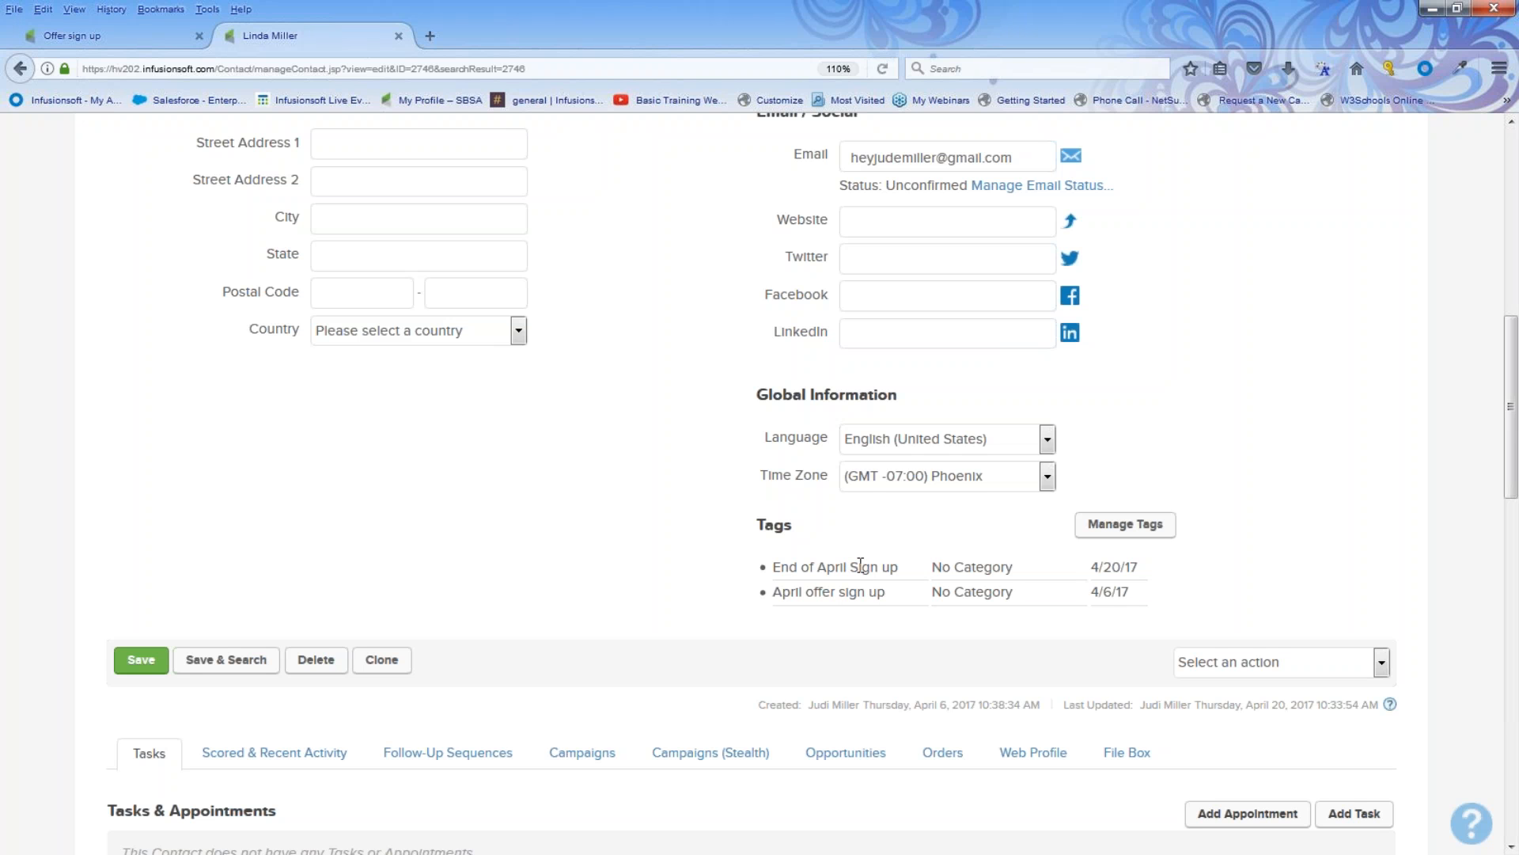
scroll(773, 577, "up", 5)
left_click_drag(1012, 500, 848, 502)
scroll(620, 682, "down", 1)
scroll(620, 683, "down", 4)
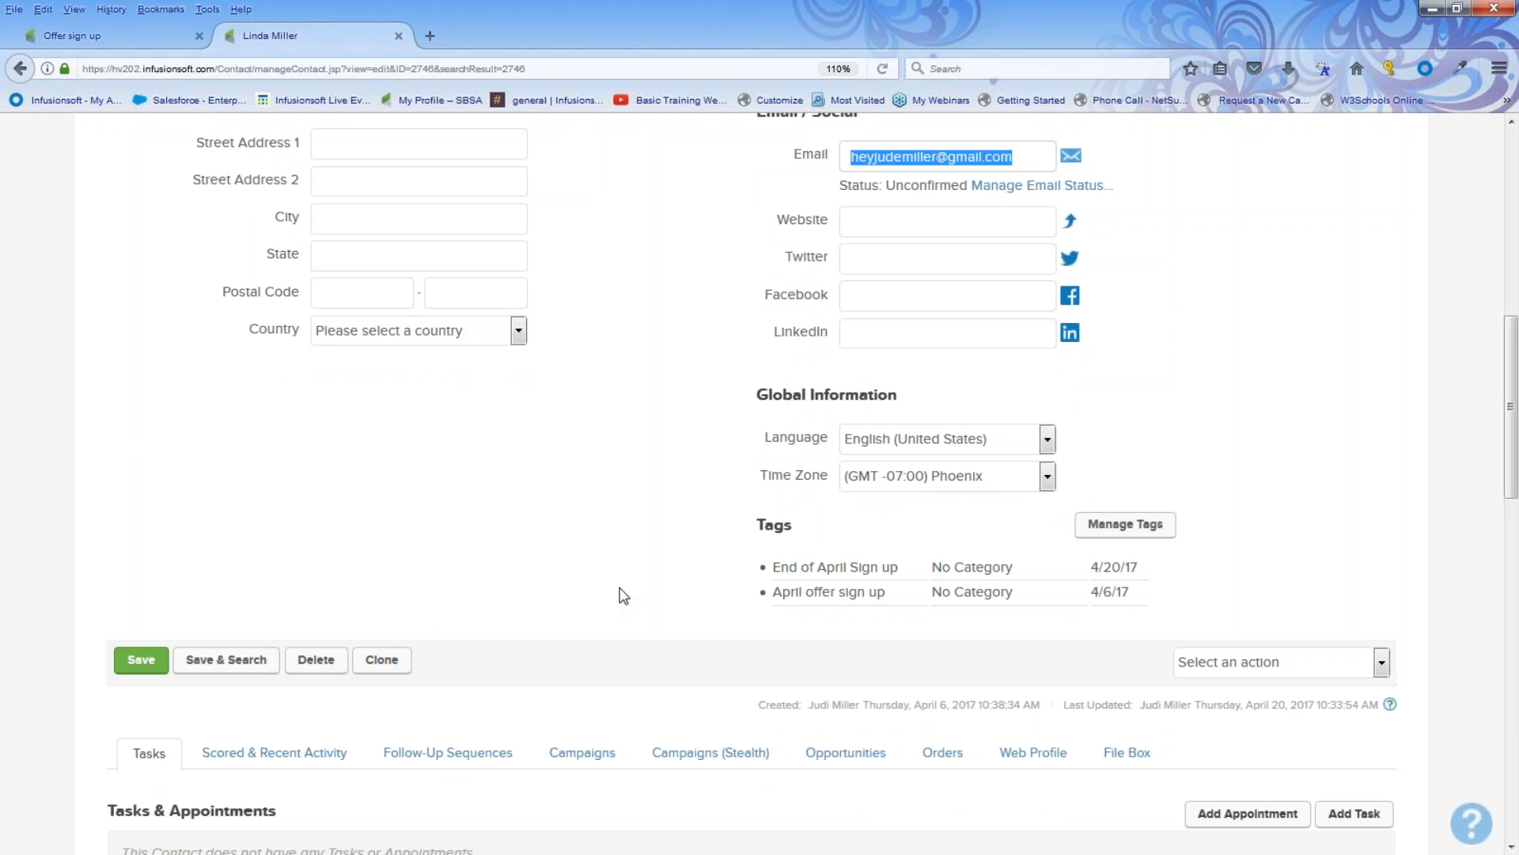
scroll(623, 595, "up", 5)
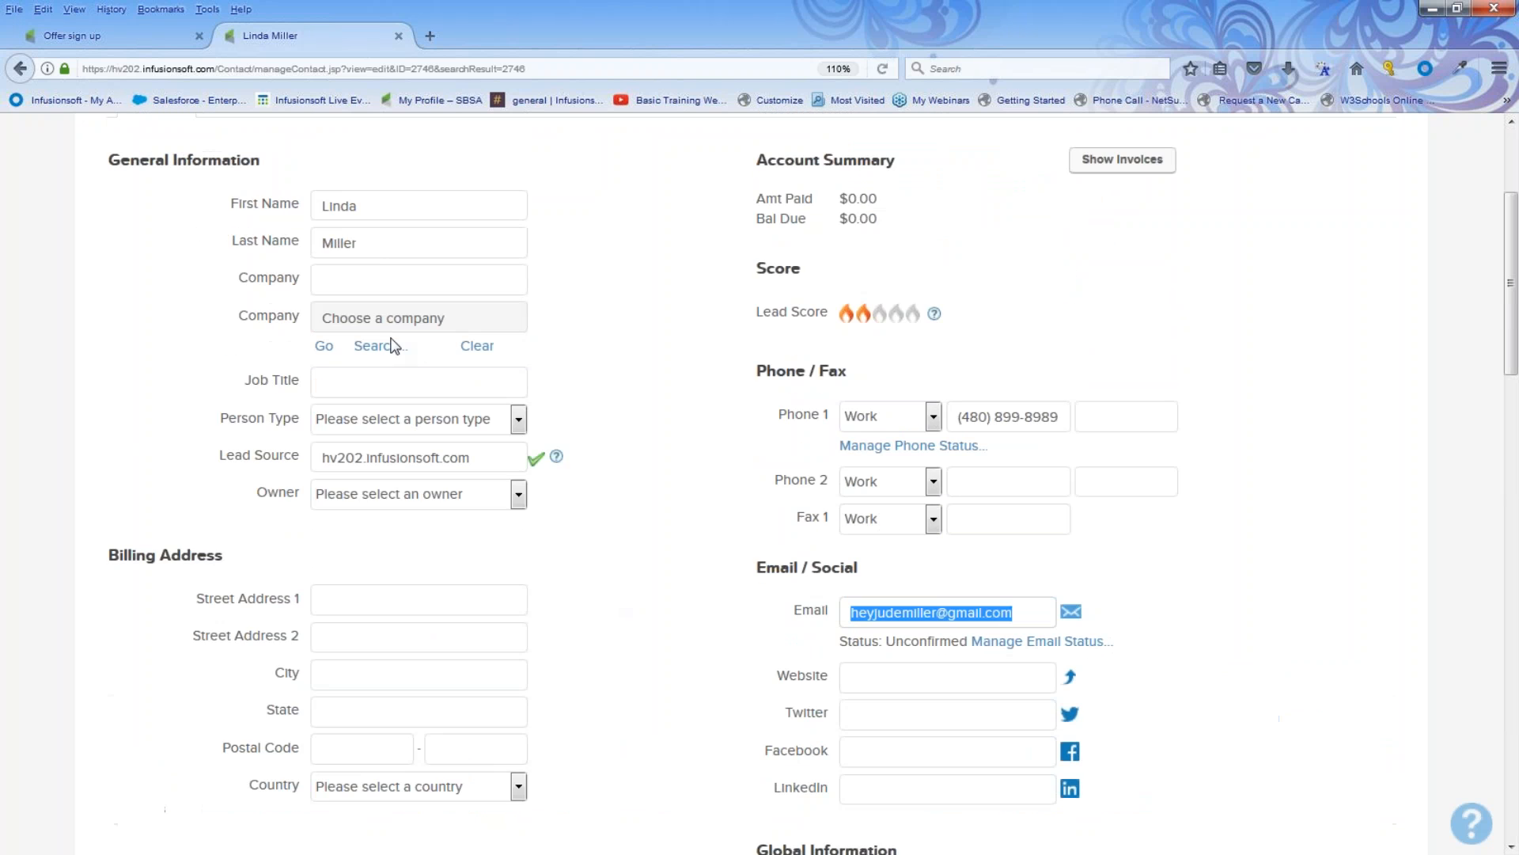
scroll(672, 478, "down", 7)
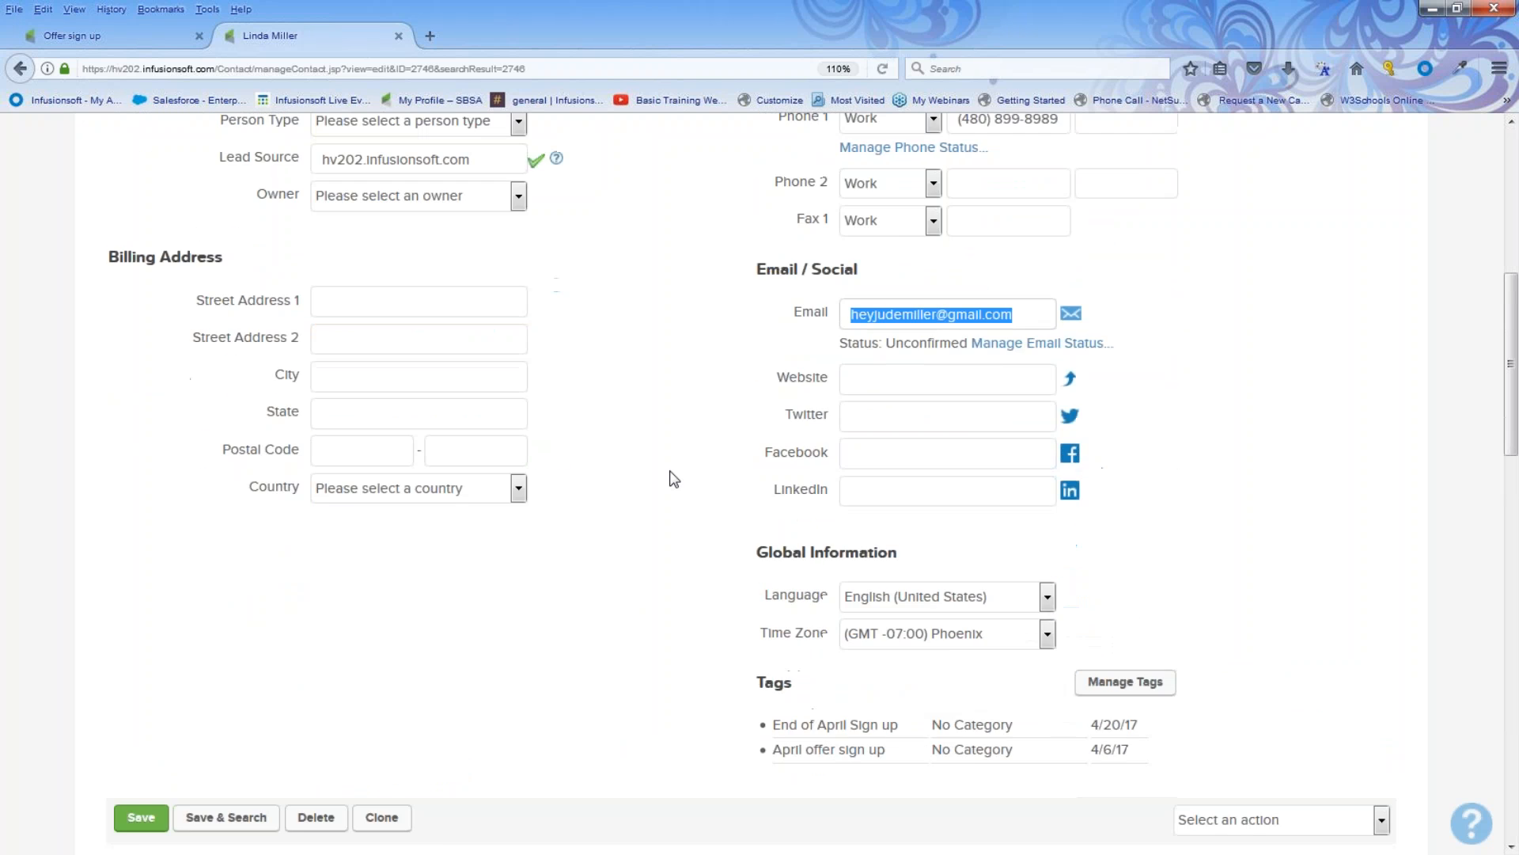
left_click_drag(765, 395, 900, 397)
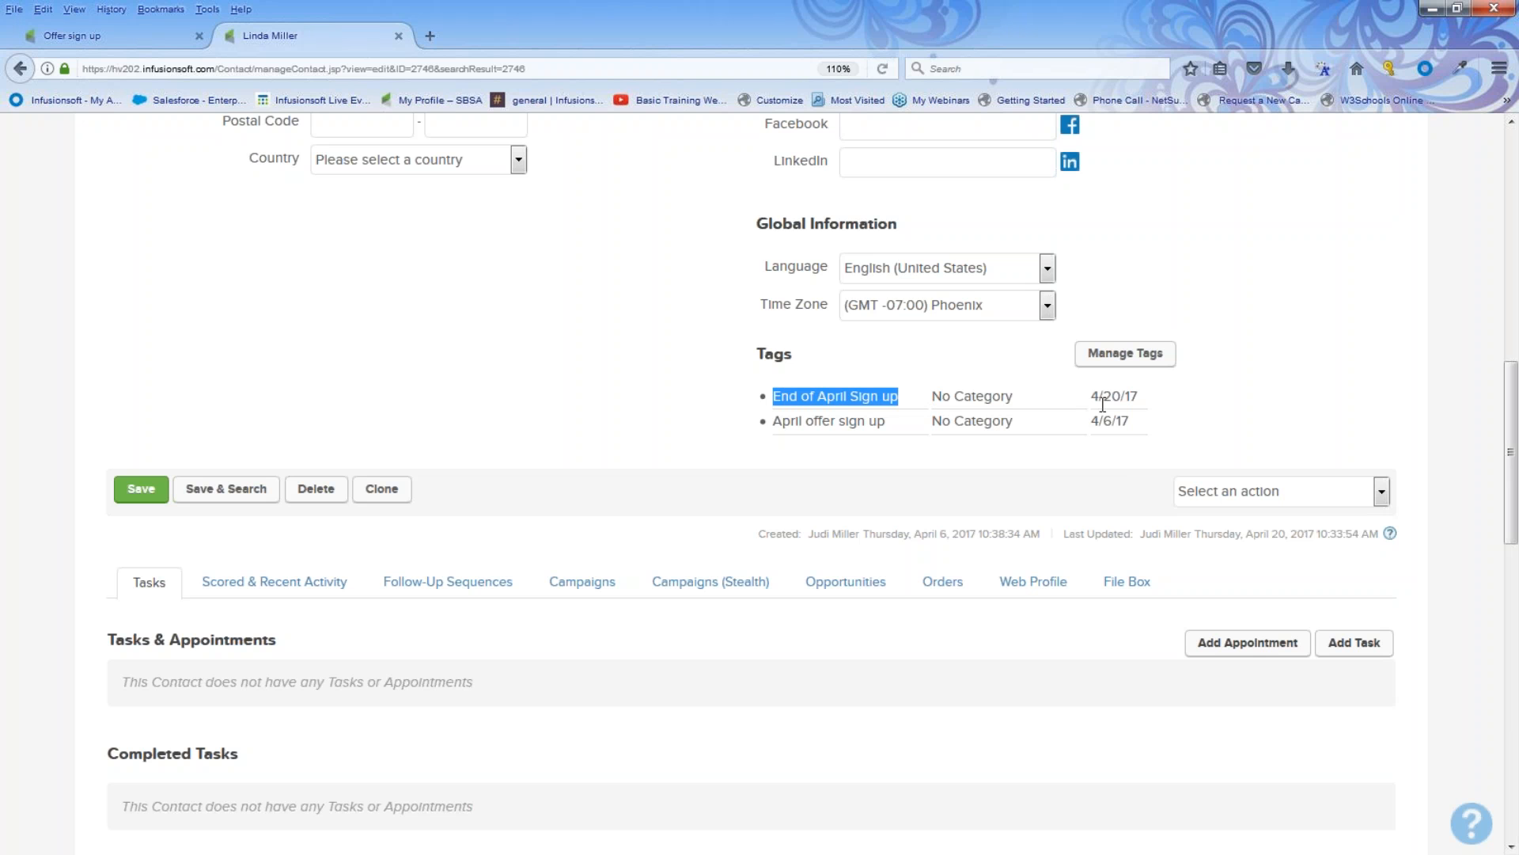
scroll(806, 506, "down", 10)
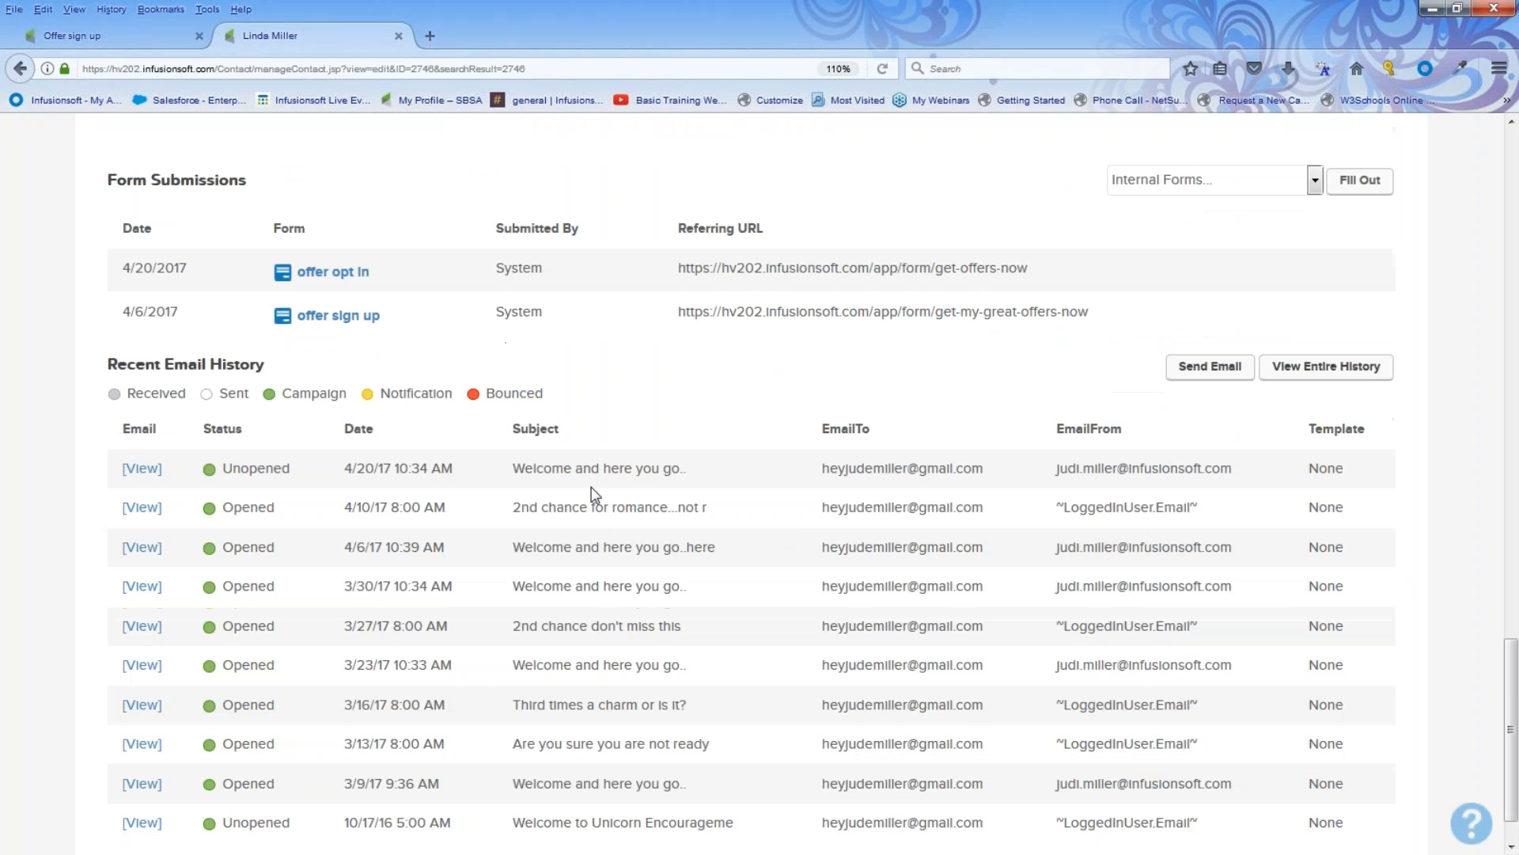
left_click_drag(331, 465, 692, 477)
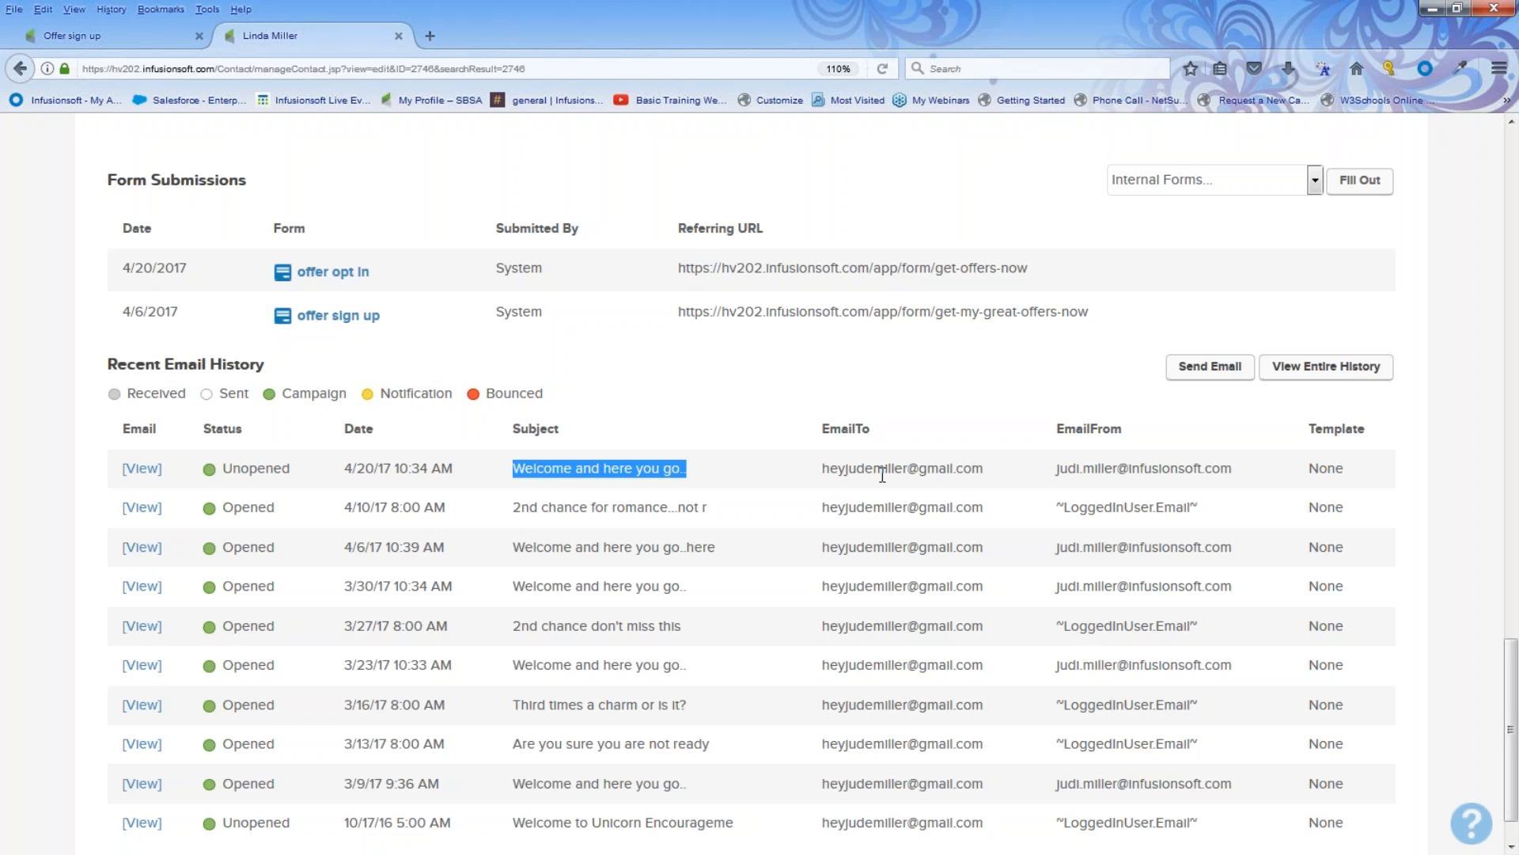
scroll(777, 522, "up", 10)
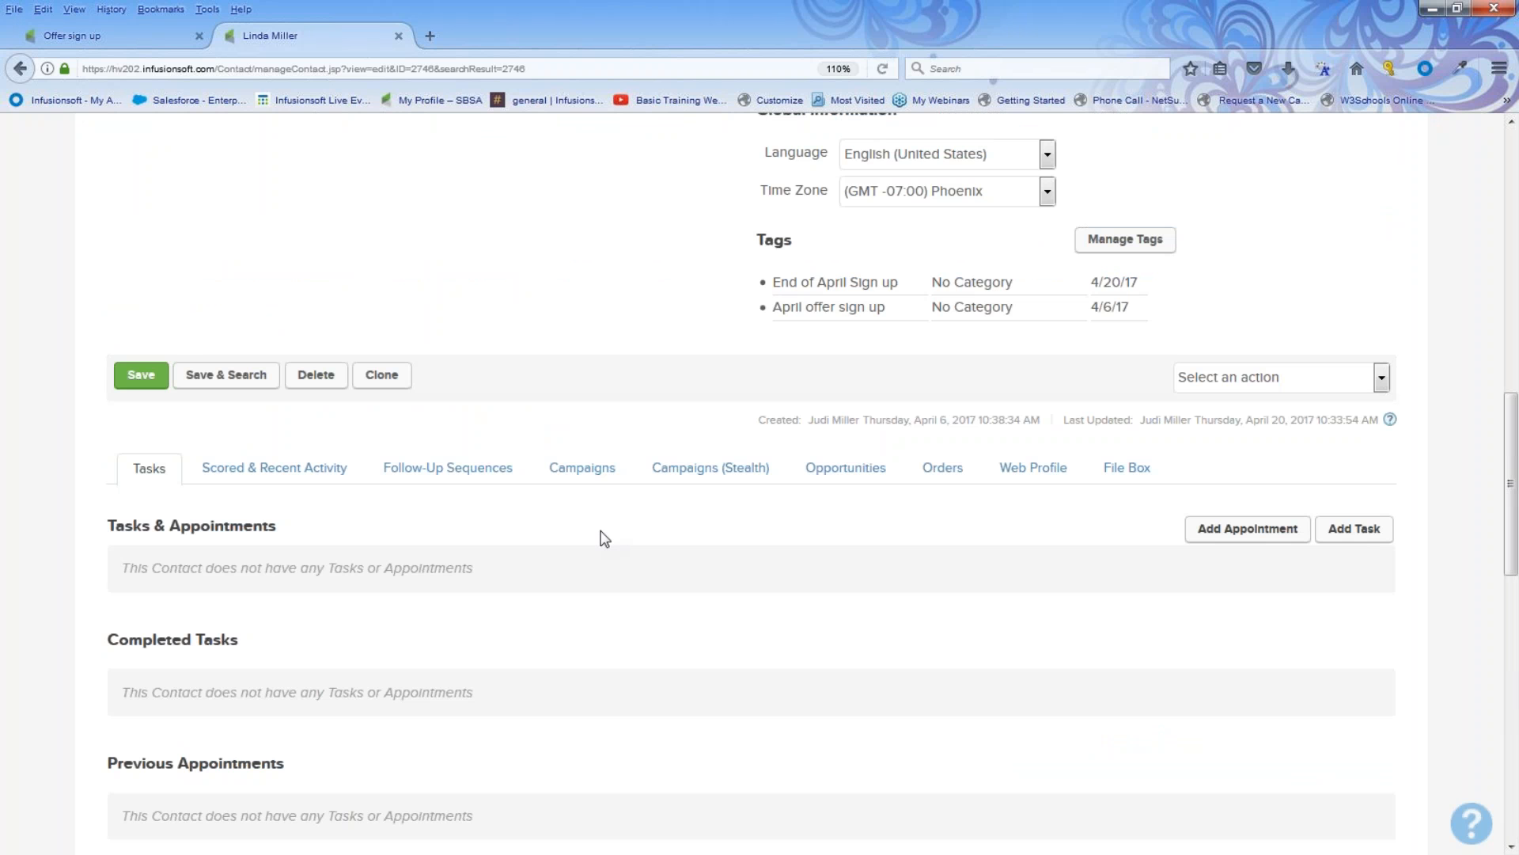
Step: Open the contact's Campaigns section and review the recent campaign history and upcoming campaign items
left_click(577, 473)
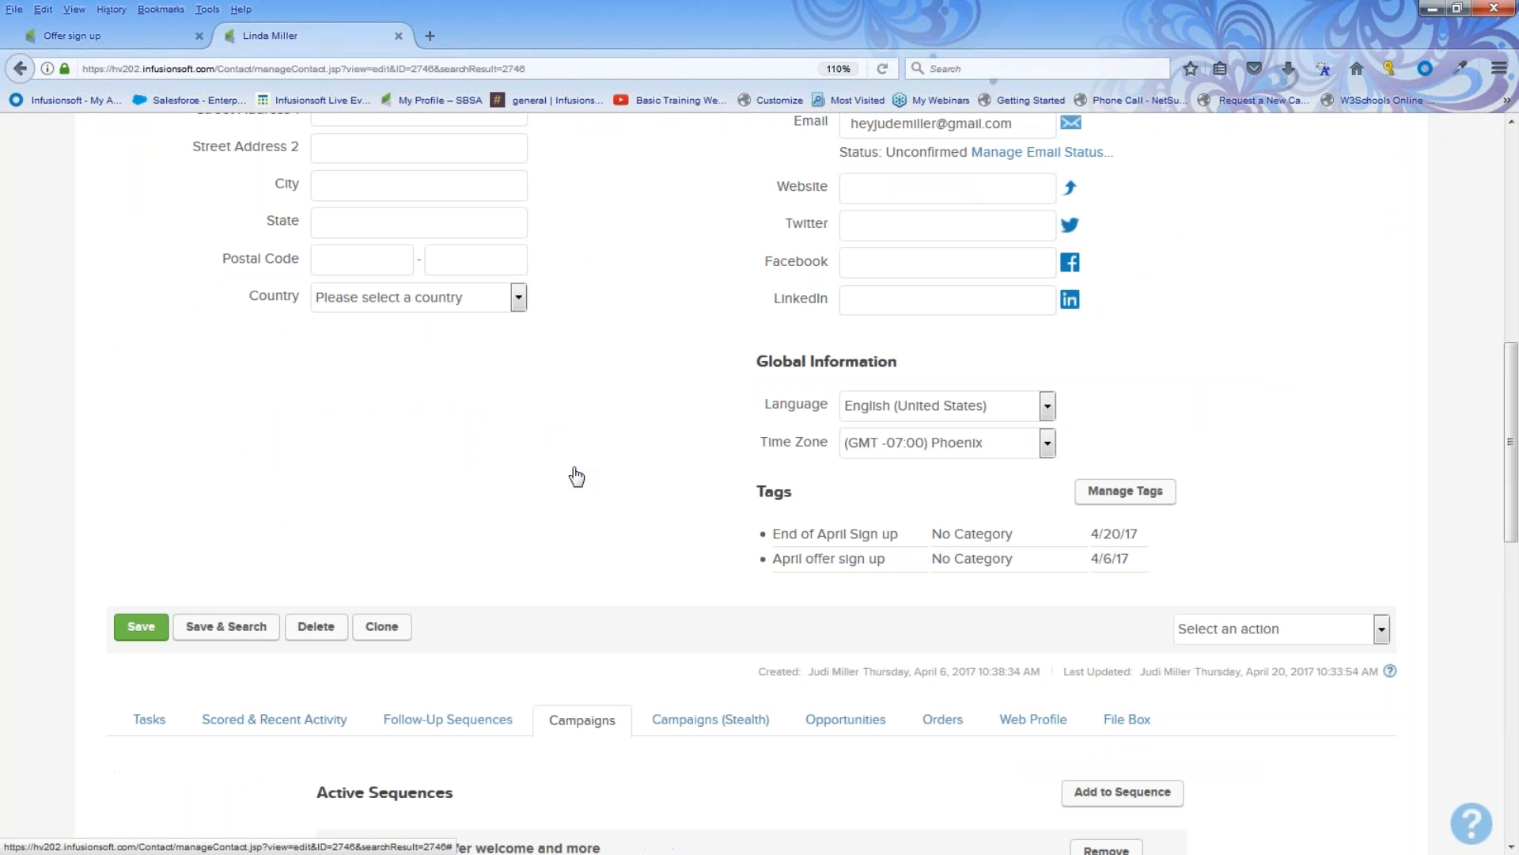
scroll(573, 474, "down", 8)
scroll(654, 509, "down", 5)
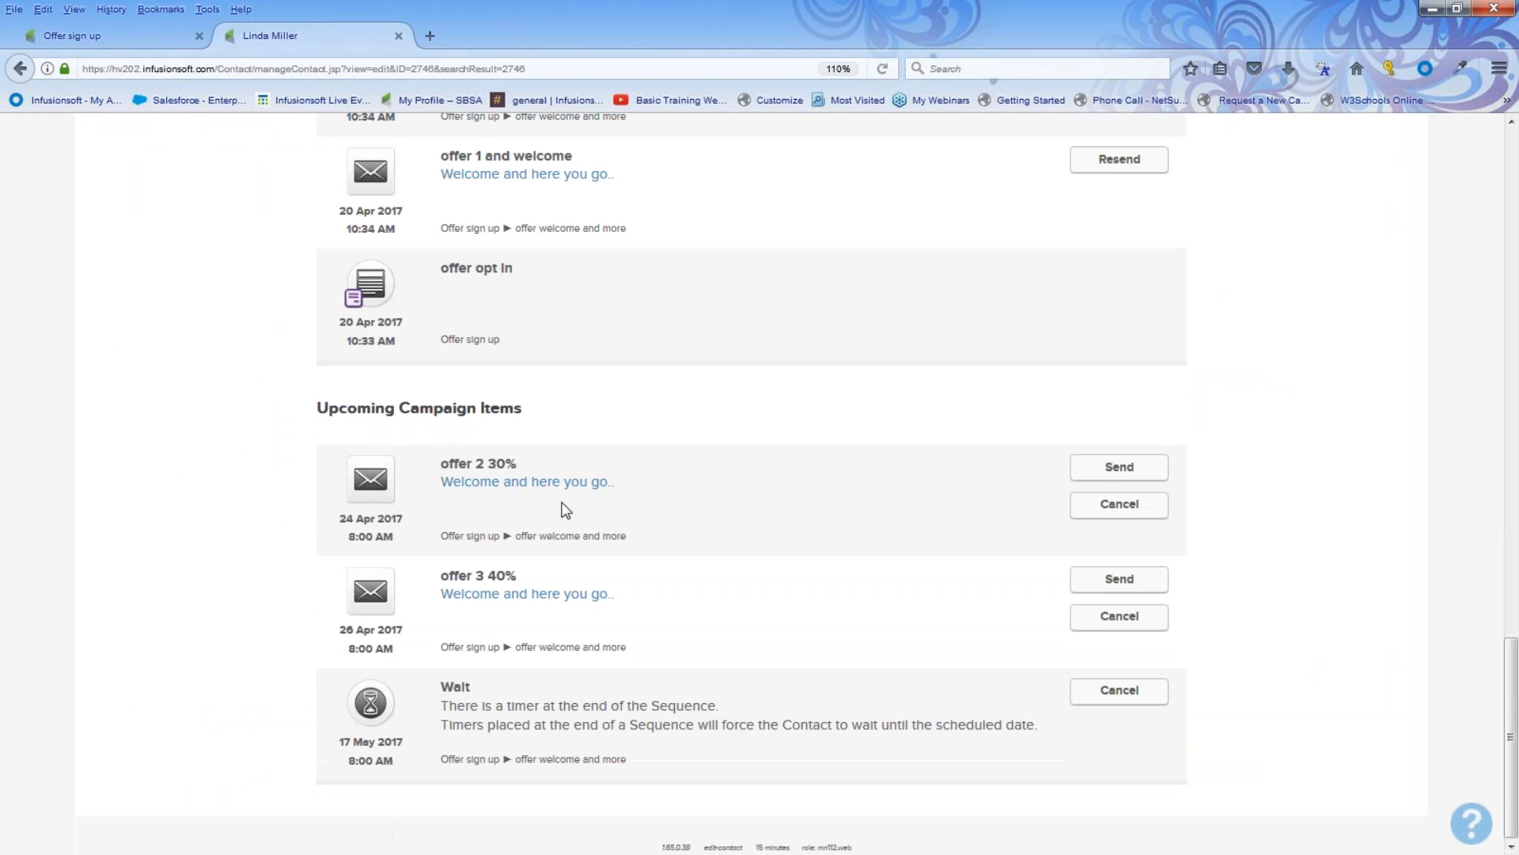
scroll(655, 509, "up", 3)
scroll(525, 478, "up", 3)
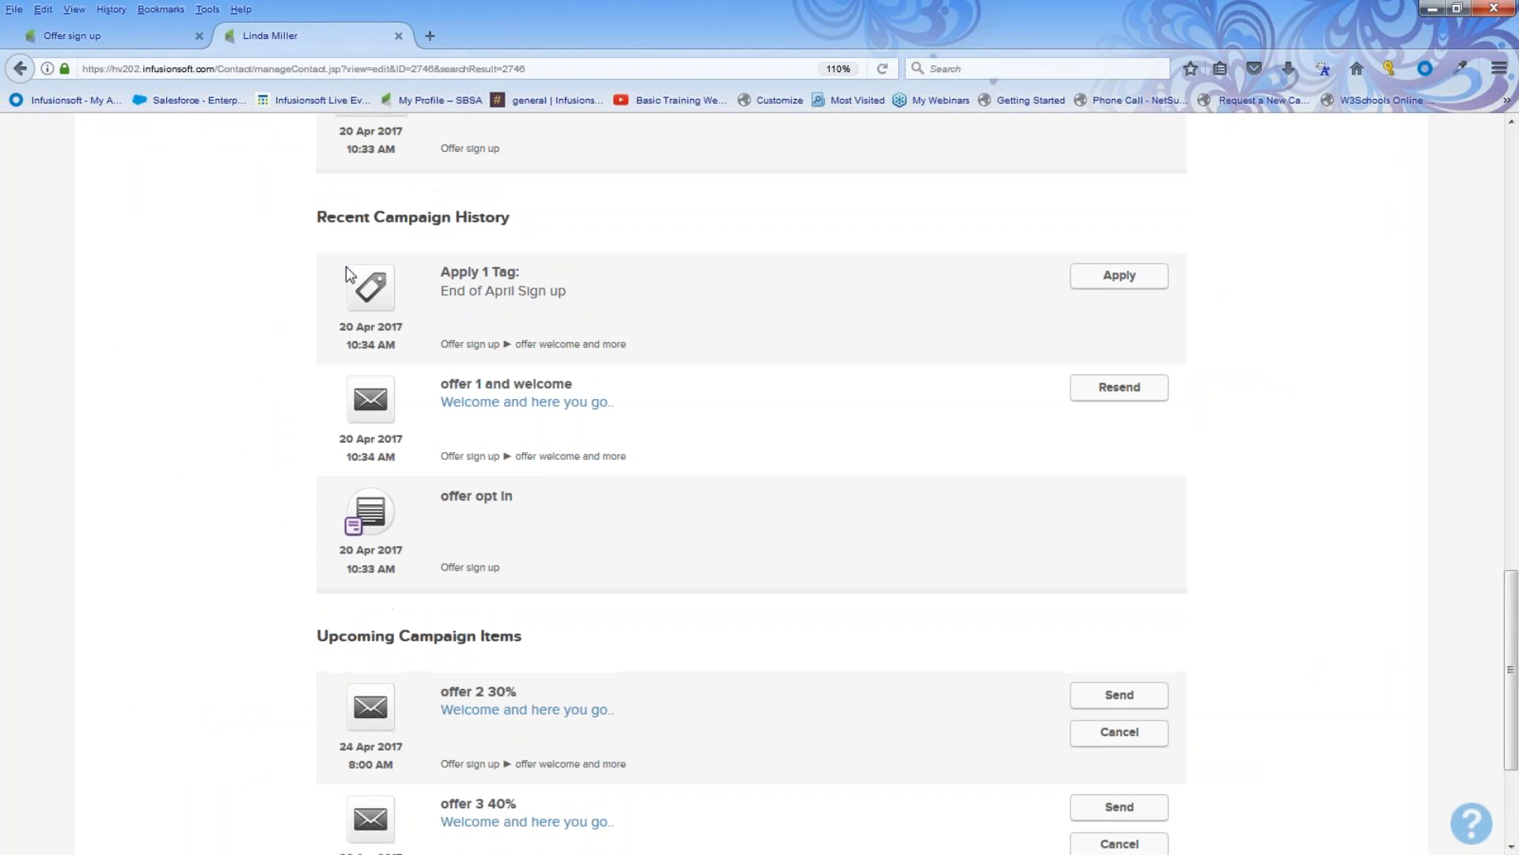
left_click_drag(314, 216, 515, 229)
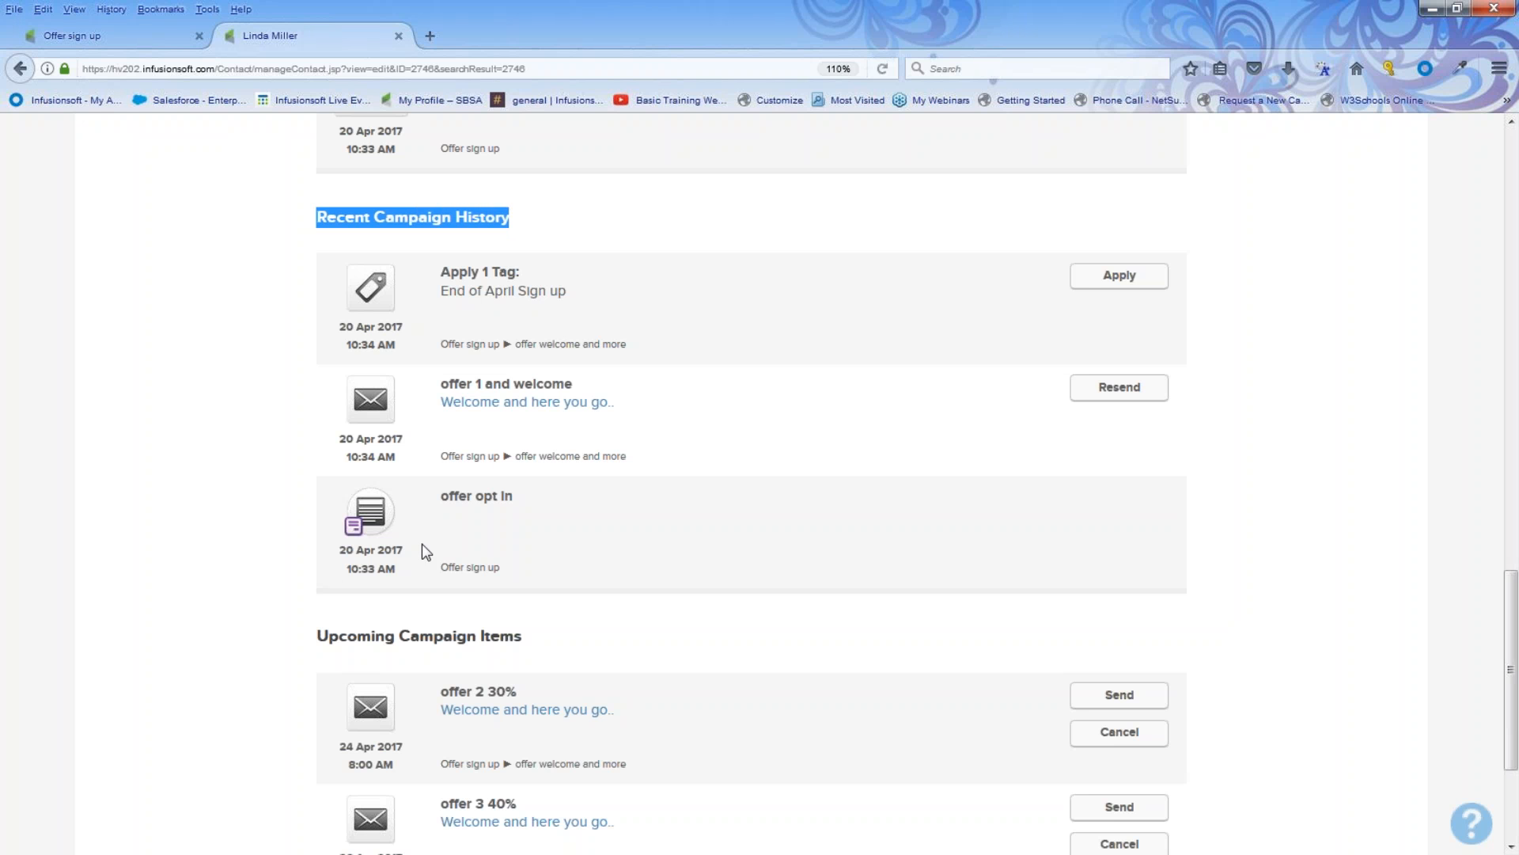
left_click_drag(419, 506, 535, 496)
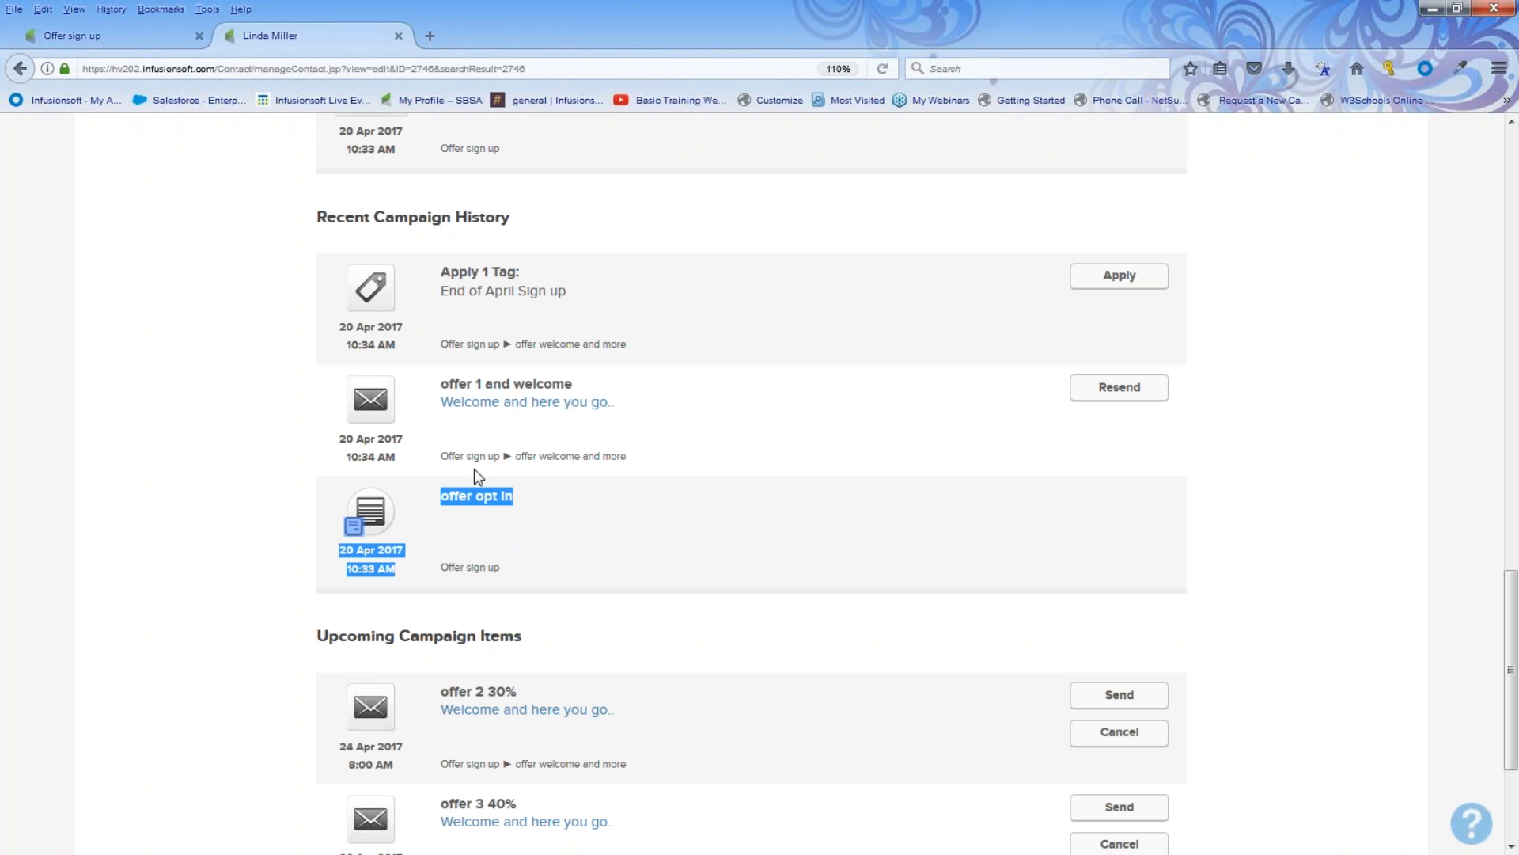
left_click_drag(435, 396, 599, 396)
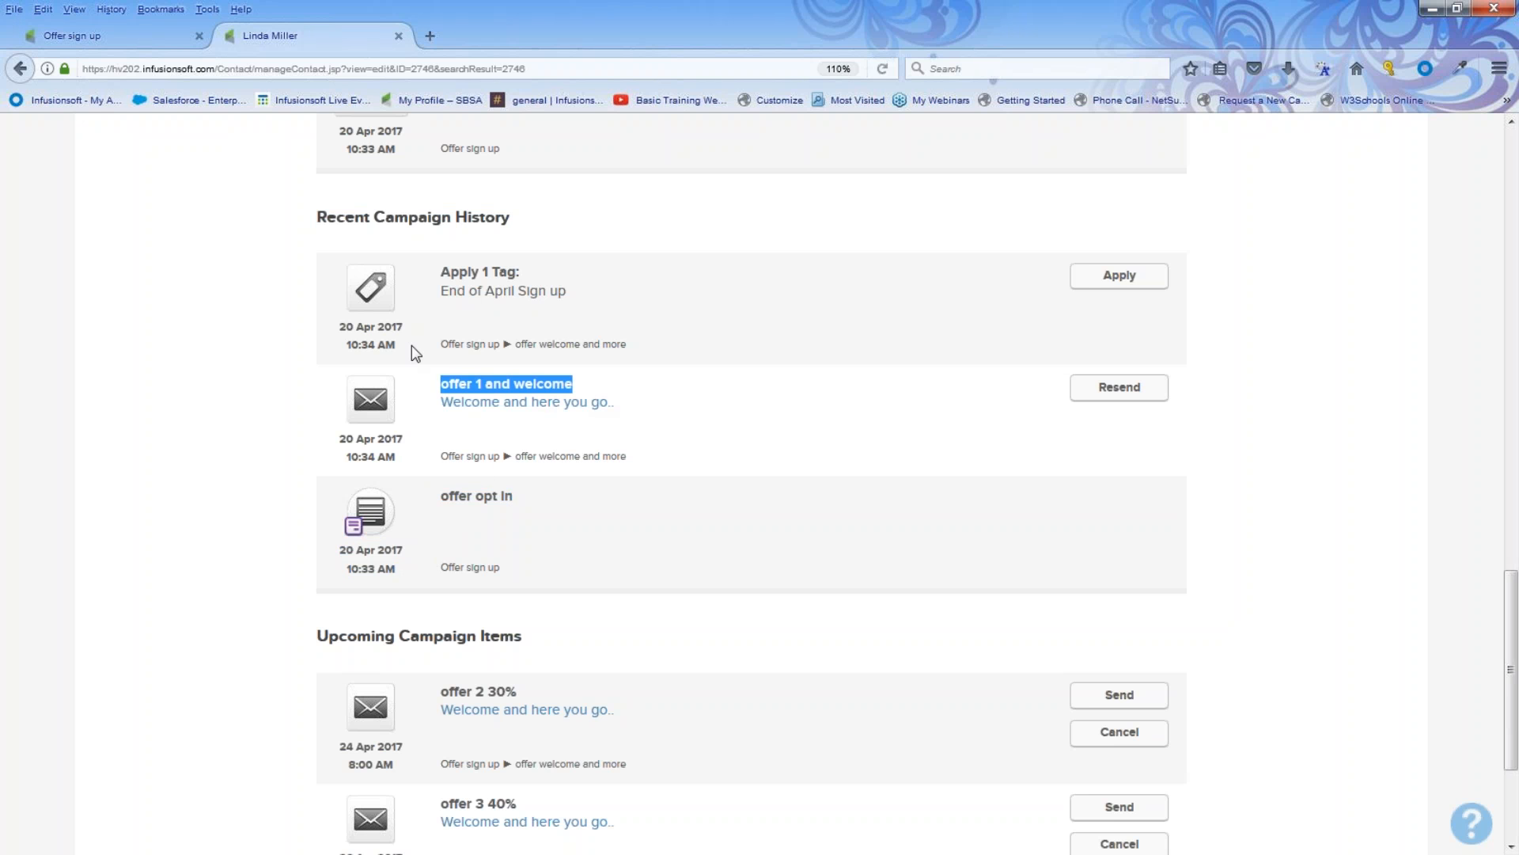
Step: Search the contacts for everyone tagged End of April Sign up
left_click_drag(434, 287, 576, 290)
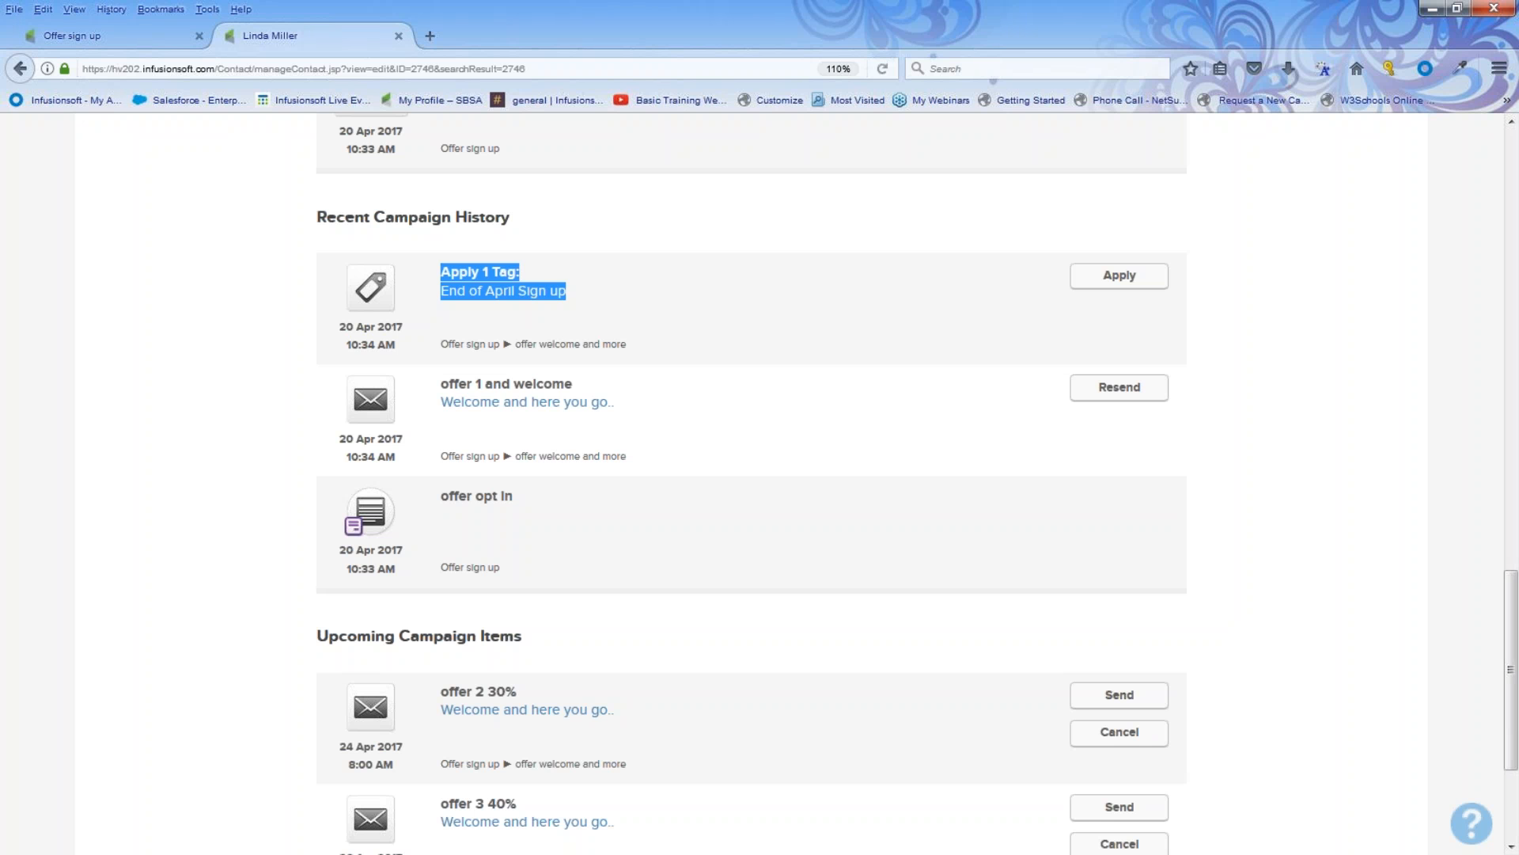
scroll(271, 380, "up", 15)
left_click(288, 141)
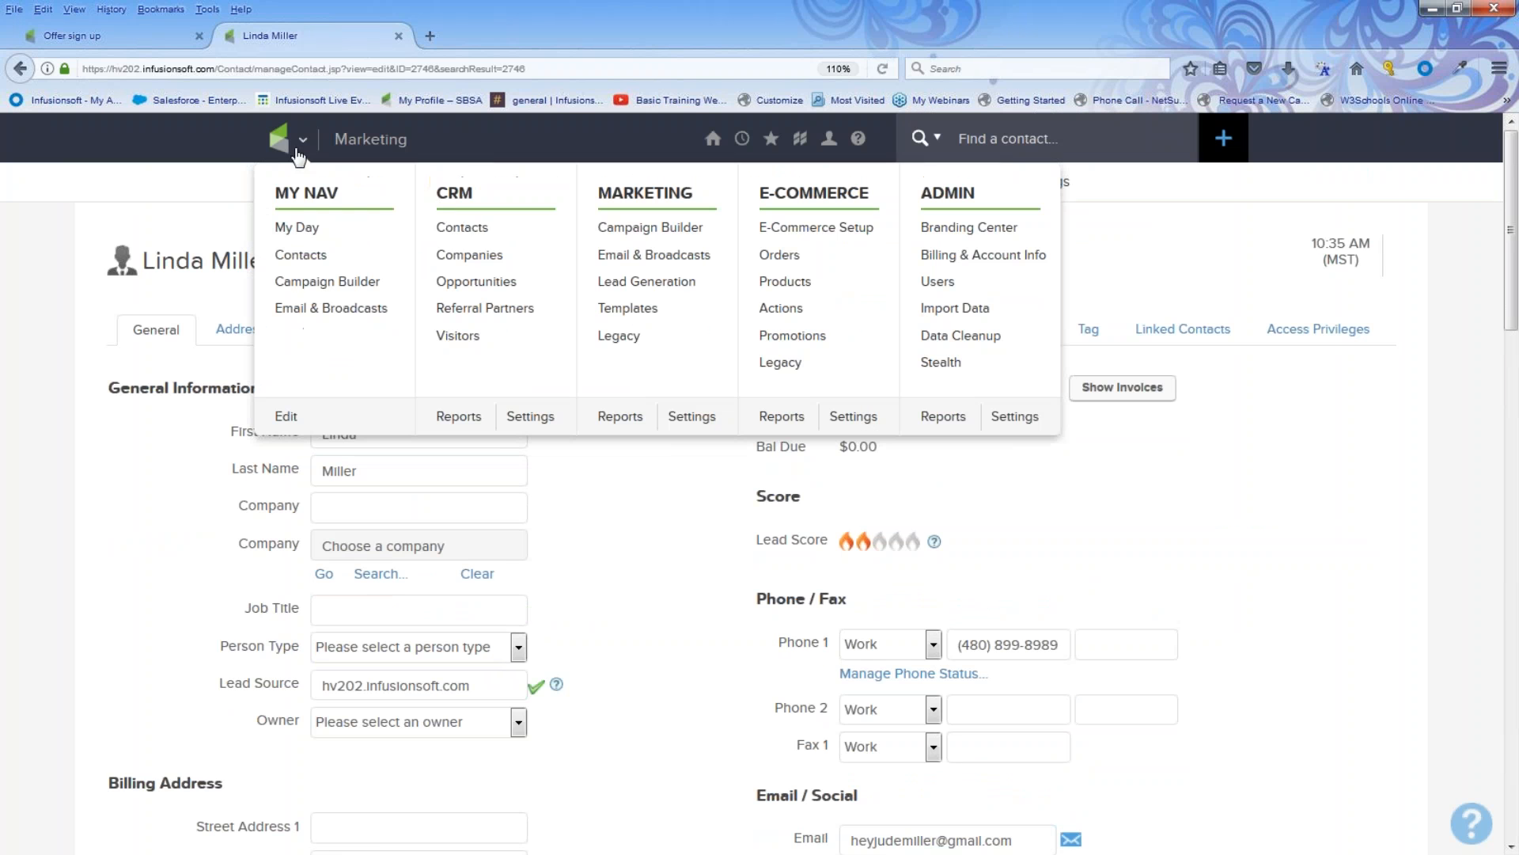
left_click(460, 229)
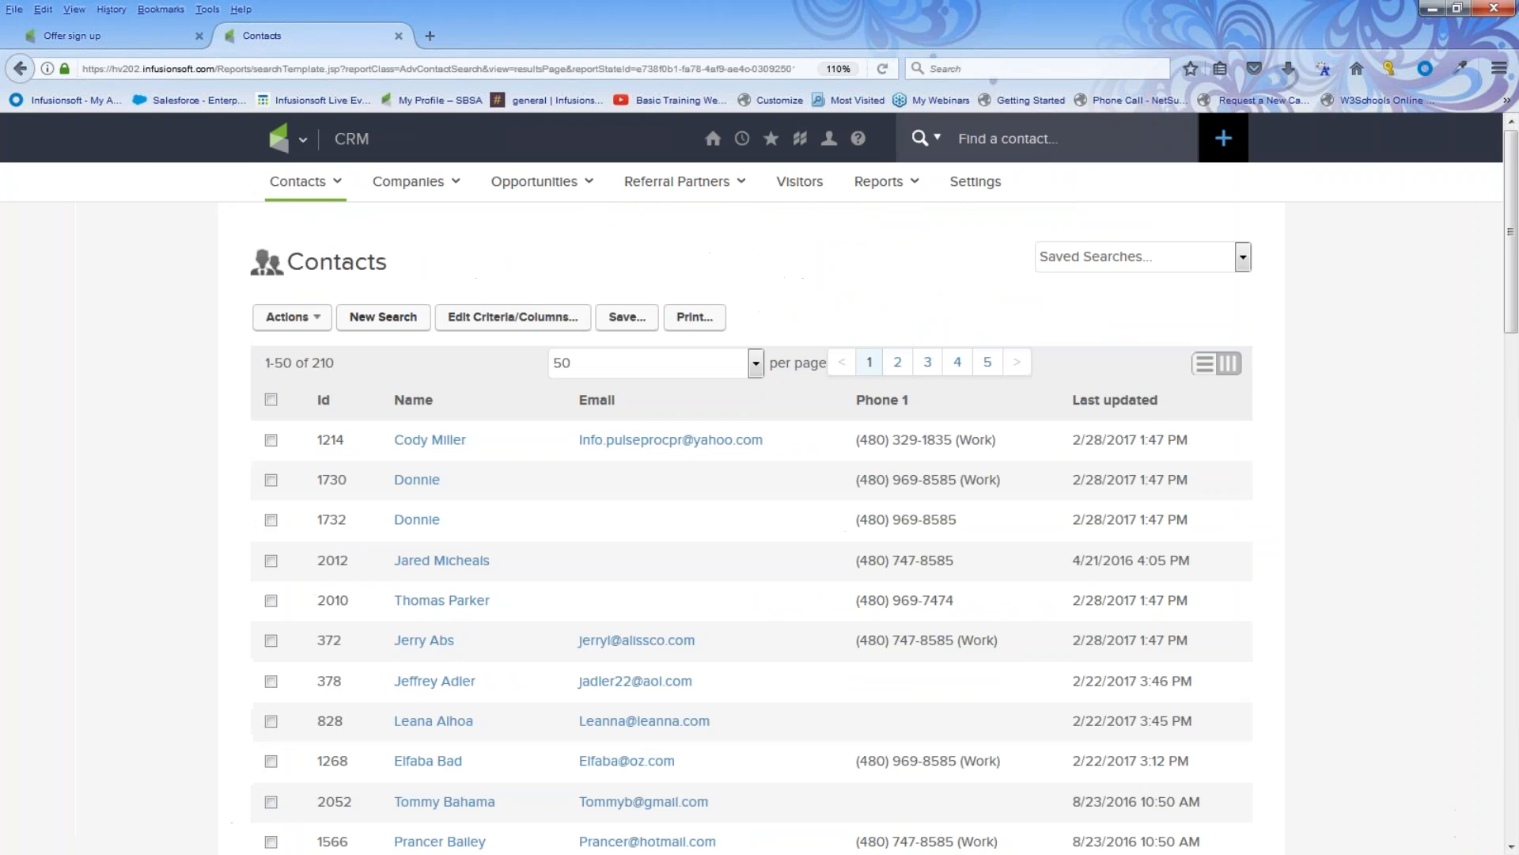
left_click(382, 320)
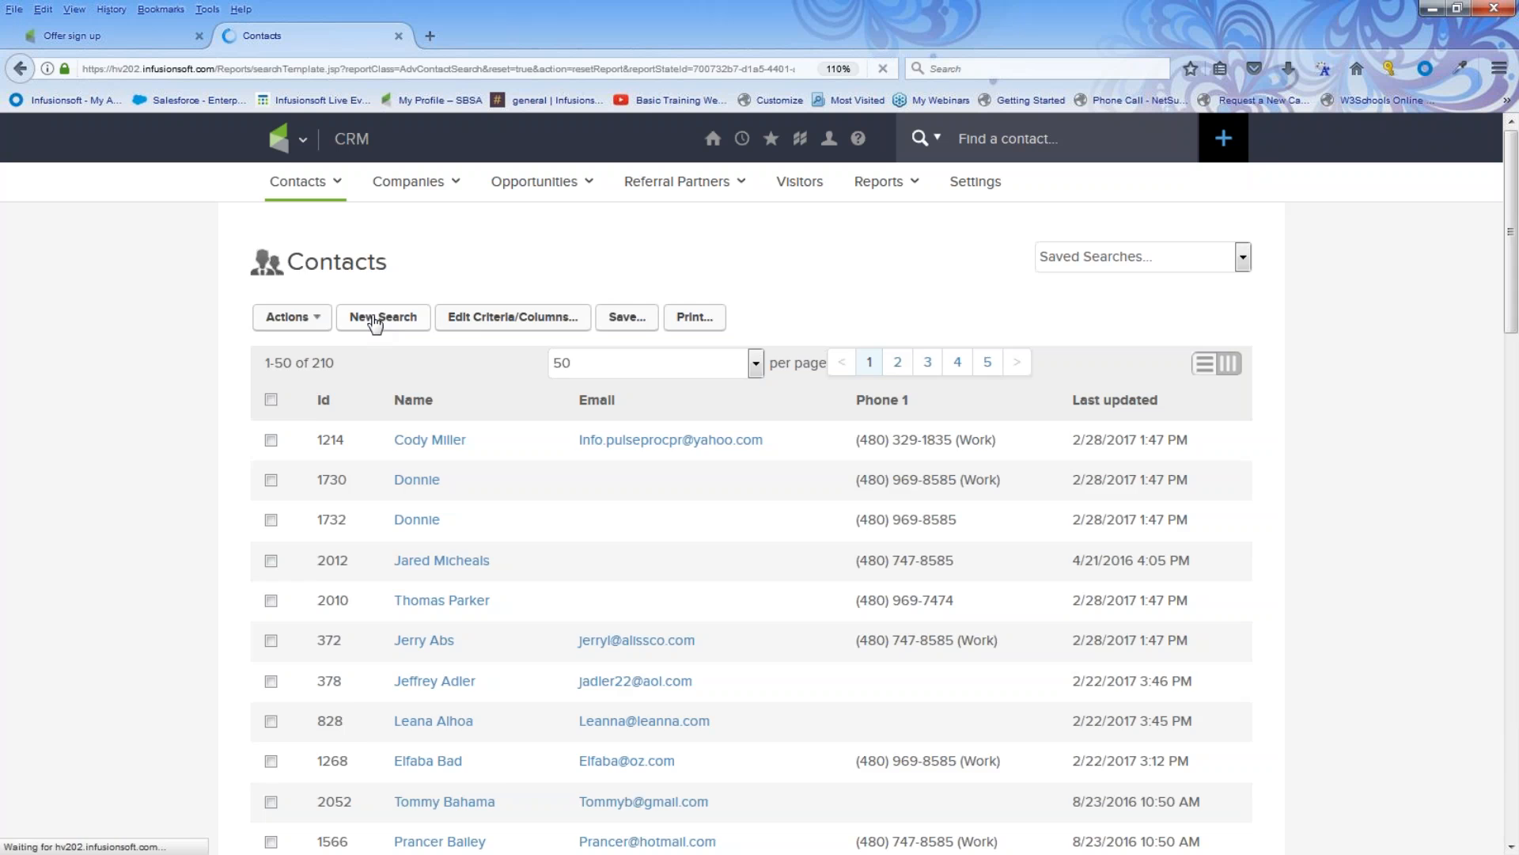
left_click(422, 654)
type("En")
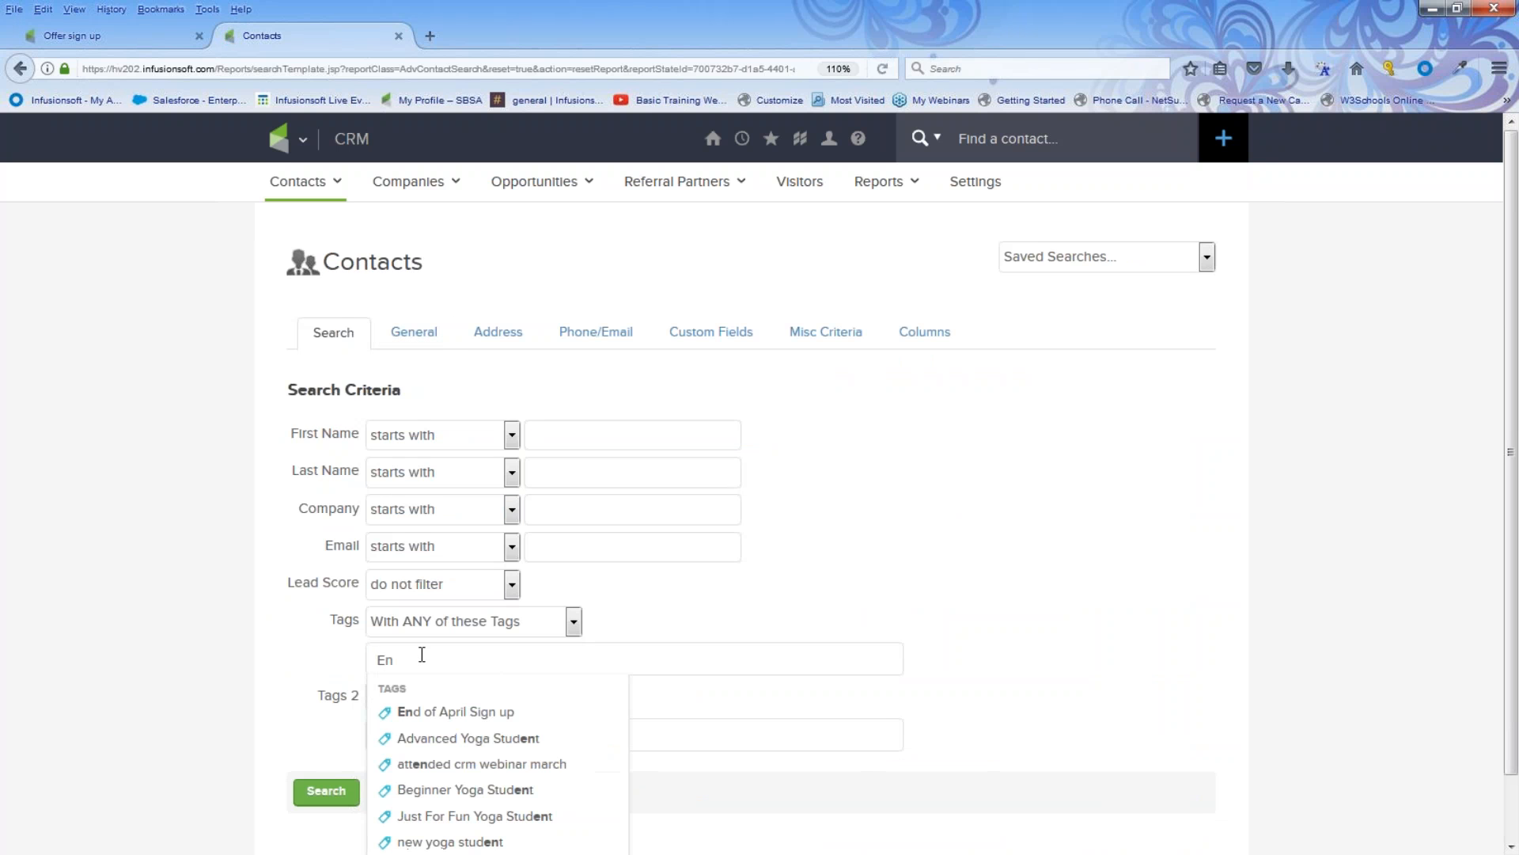
left_click(455, 711)
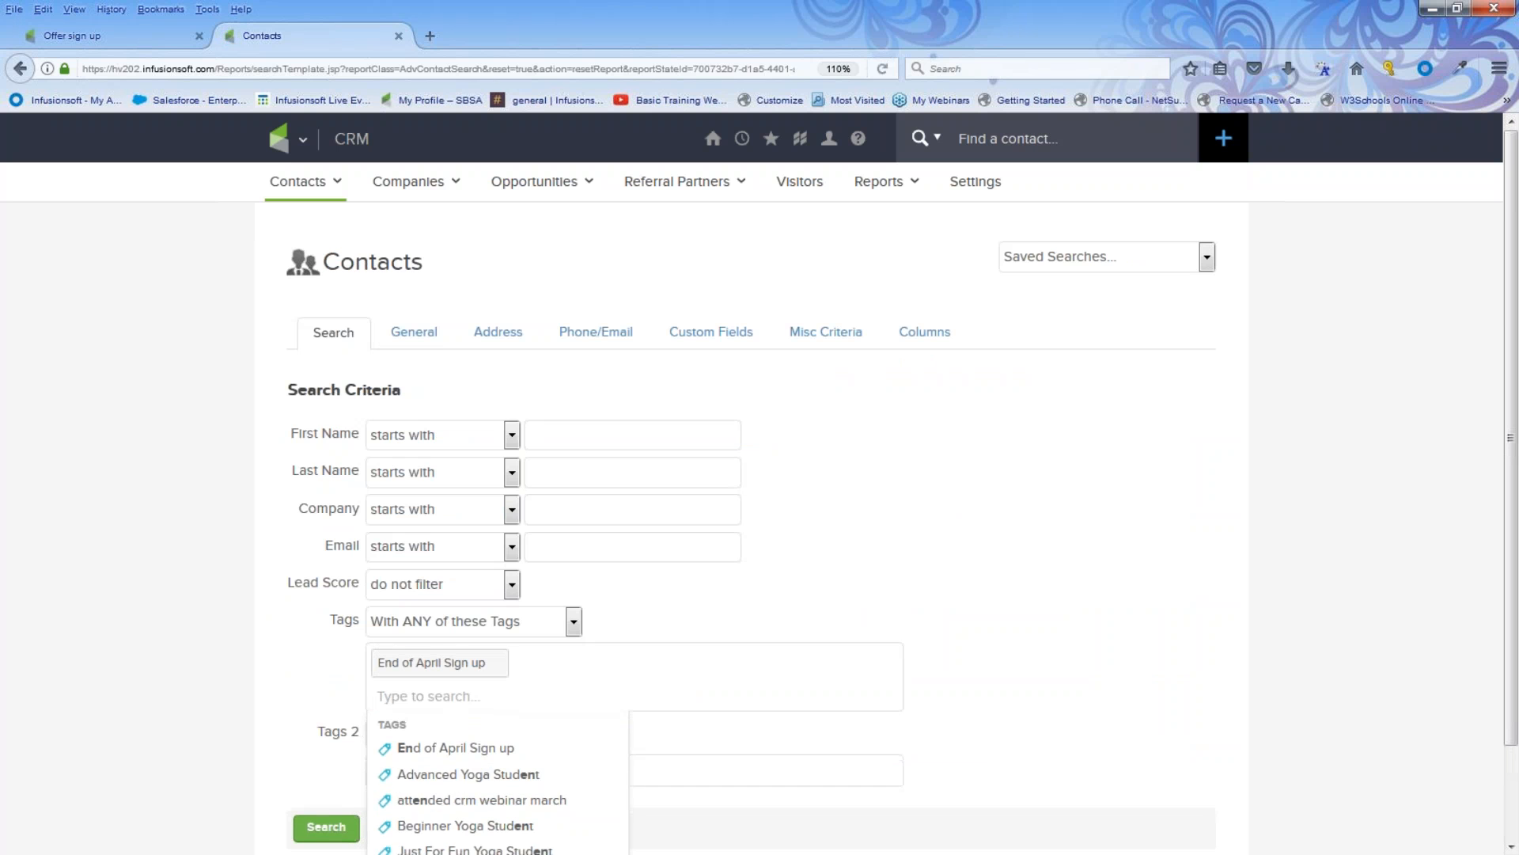
left_click(326, 828)
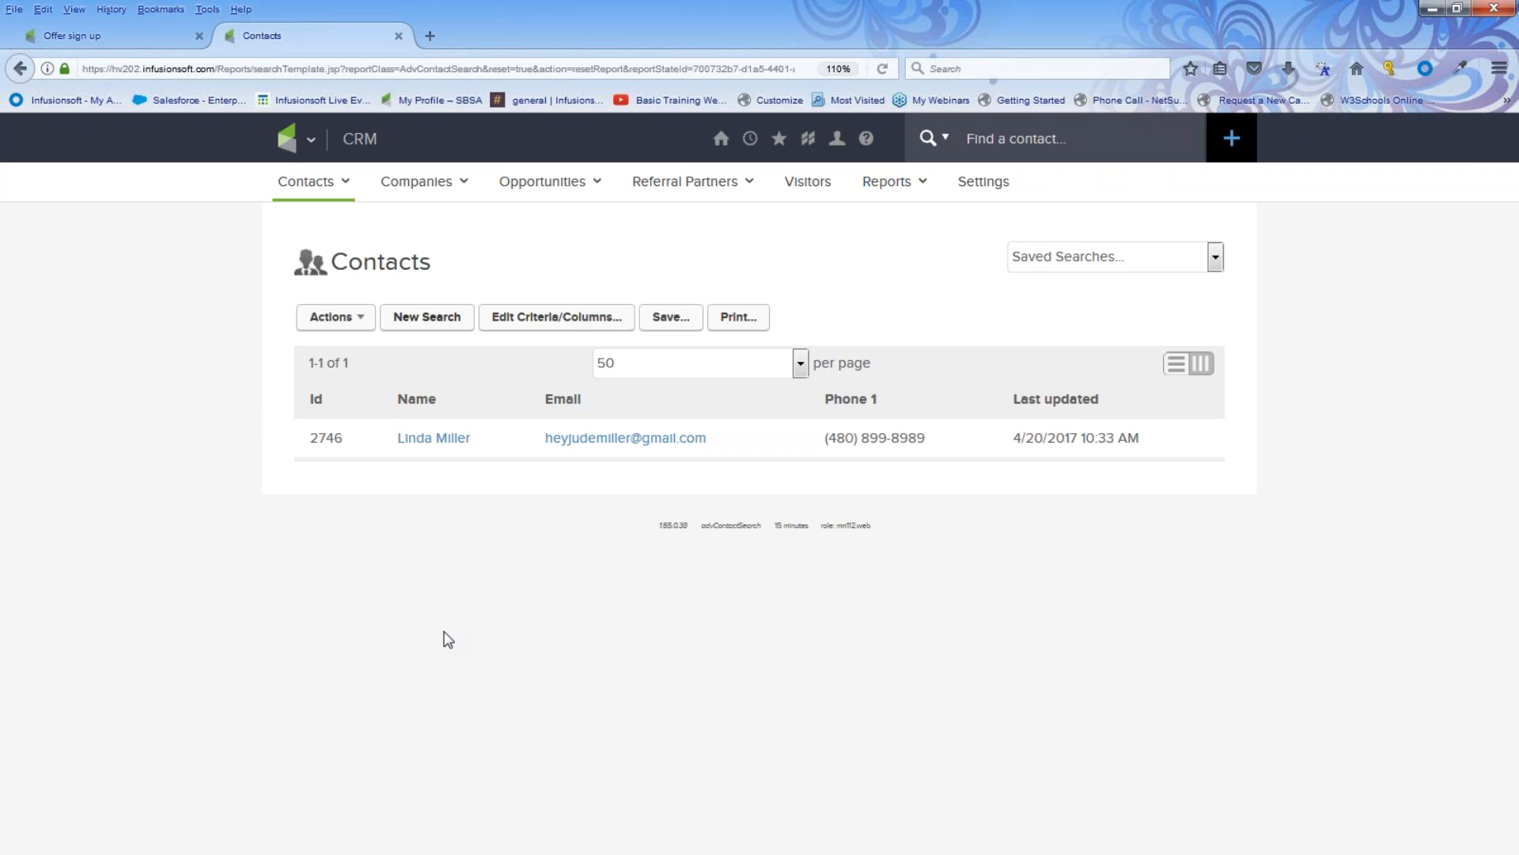
Step: Return to the Offer sign up campaign canvas and open the offer welcome and more sequence to review it
left_click(127, 38)
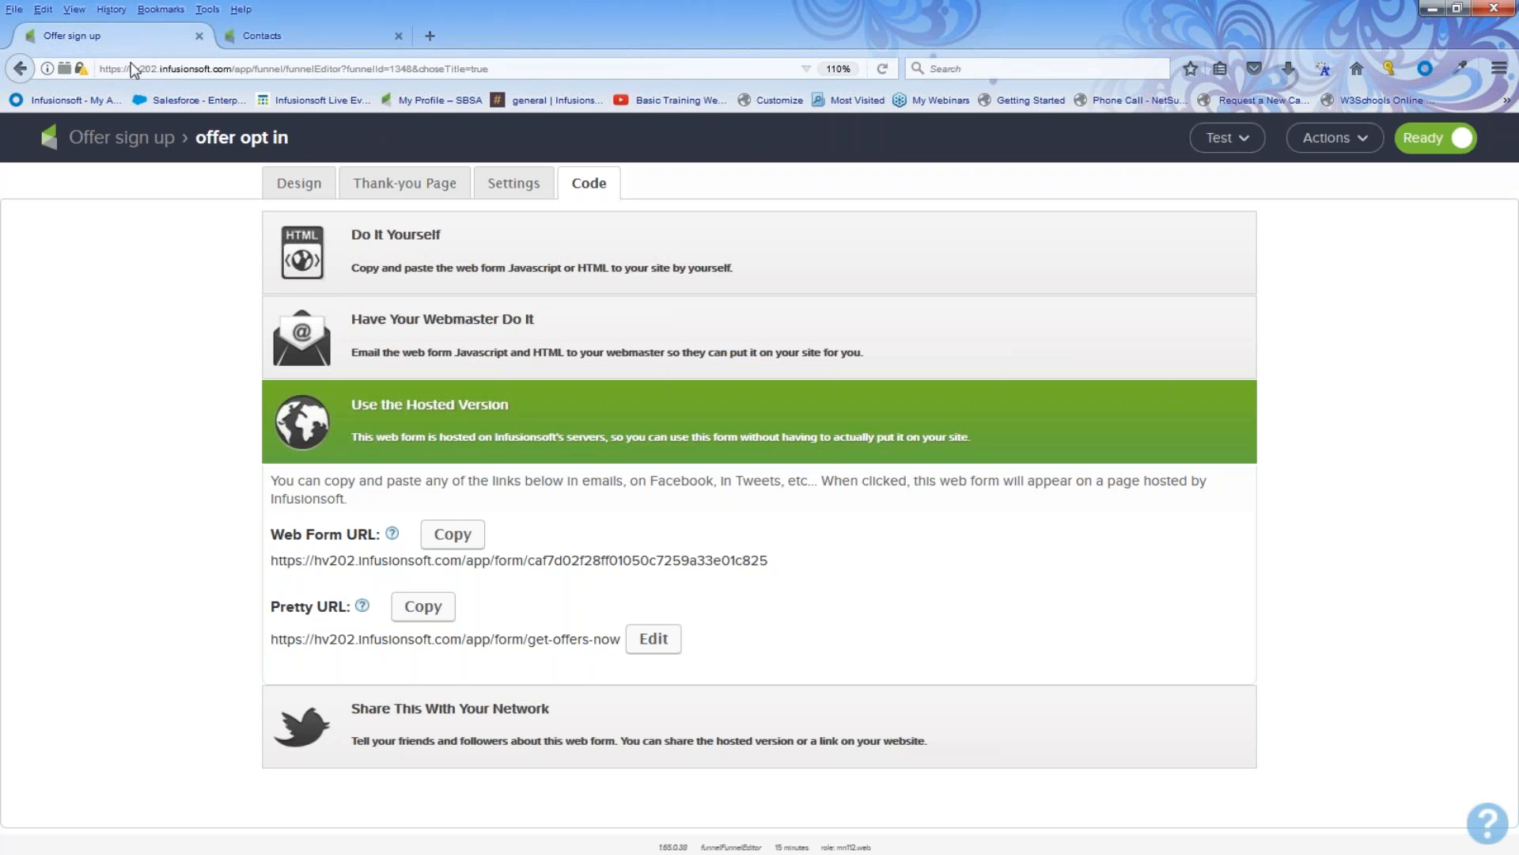
left_click(146, 139)
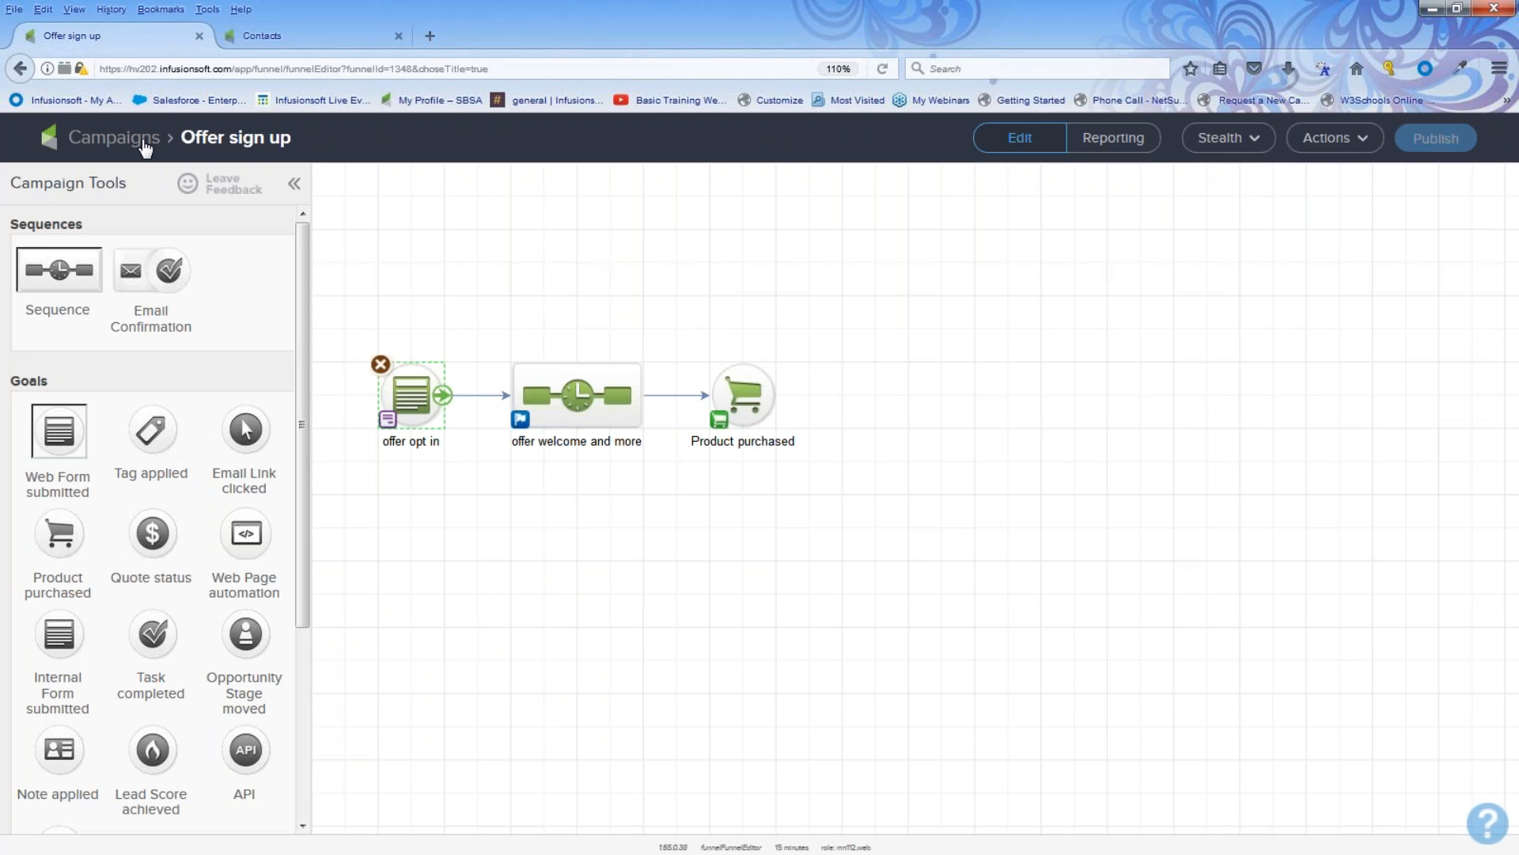
left_click_drag(359, 330, 449, 488)
left_click(592, 401)
double_click(592, 402)
left_click_drag(620, 223, 748, 379)
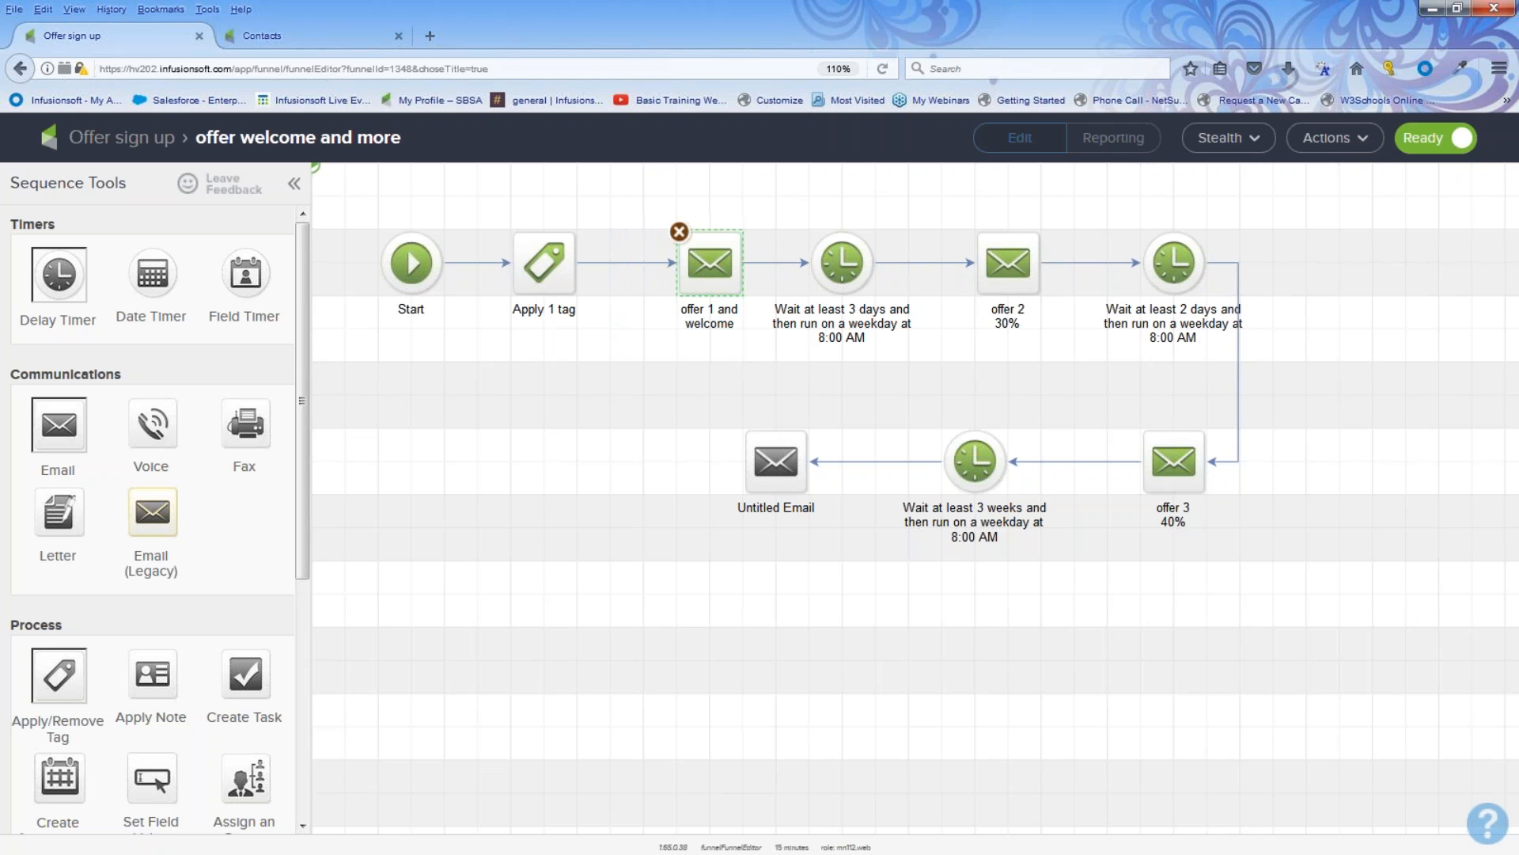
left_click(136, 149)
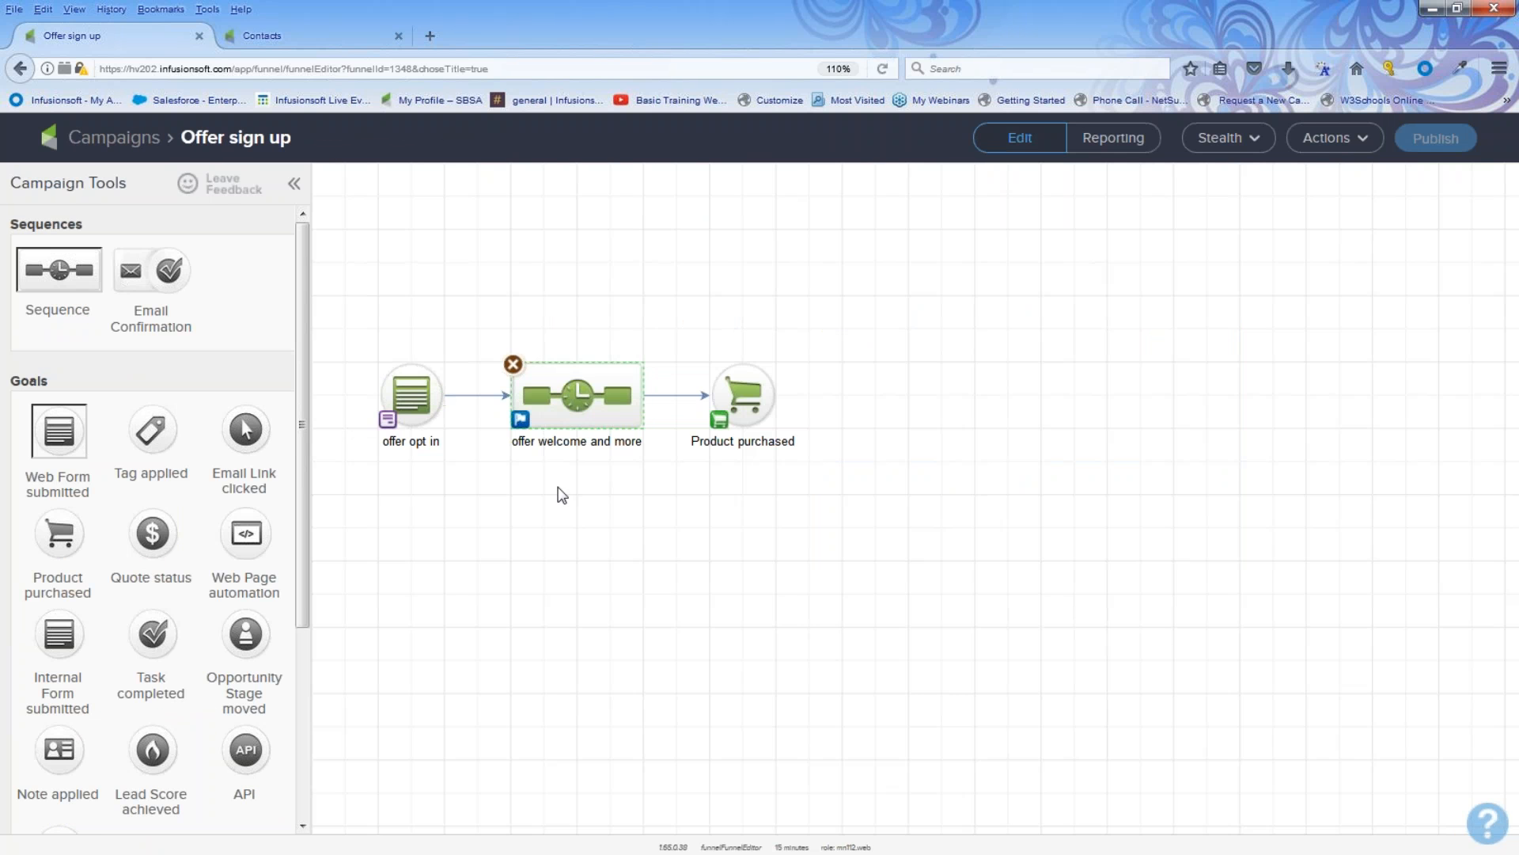
Step: Set the offer welcome and more sequence to stop immediately when a goal is achieved
key("ctrl+plus")
key("ctrl+plus")
left_click_drag(567, 355, 795, 571)
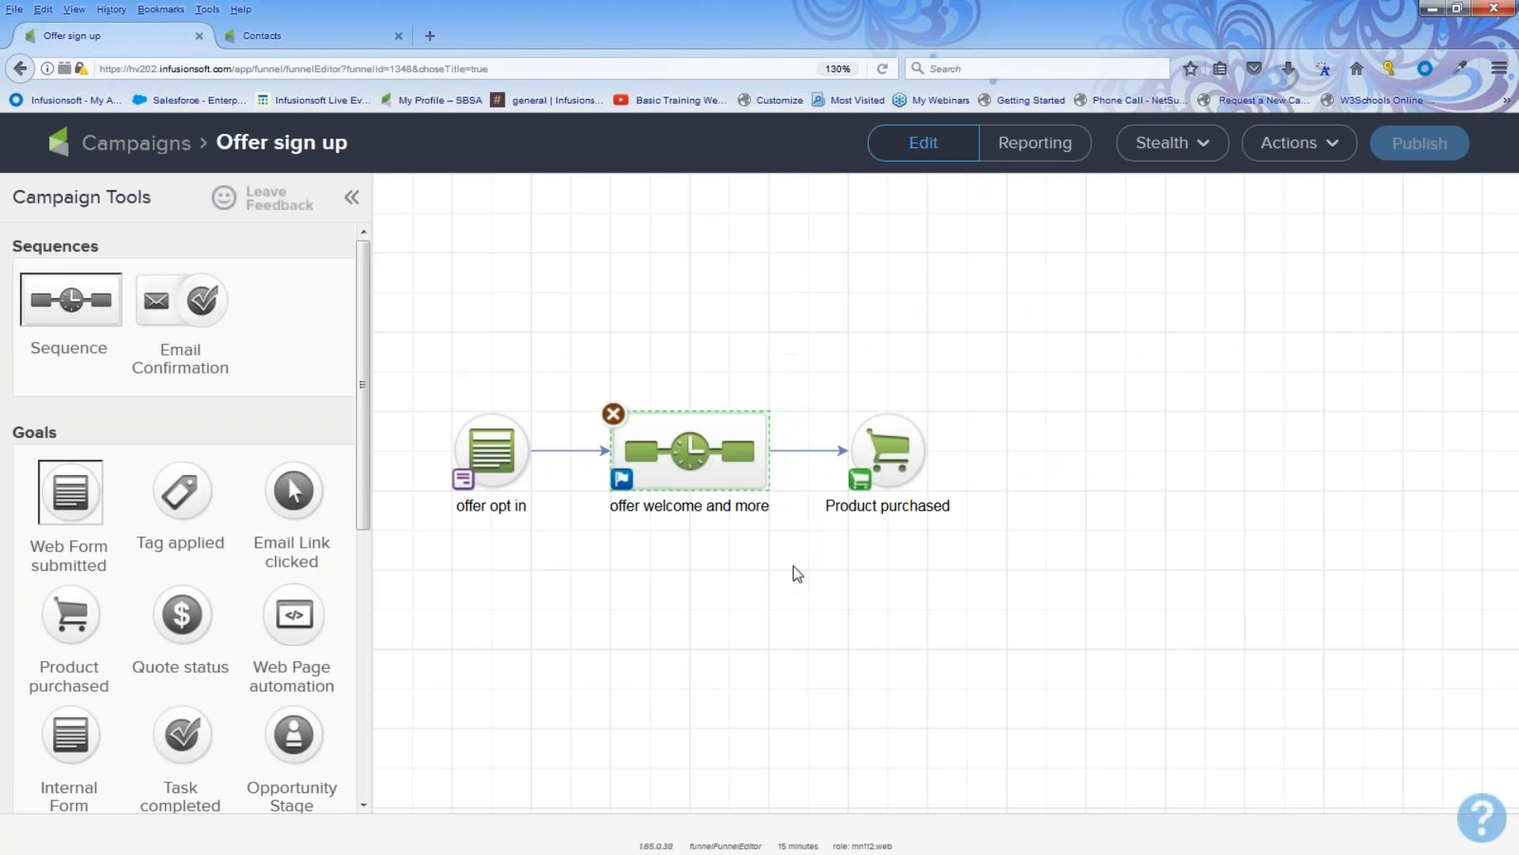
left_click(621, 481)
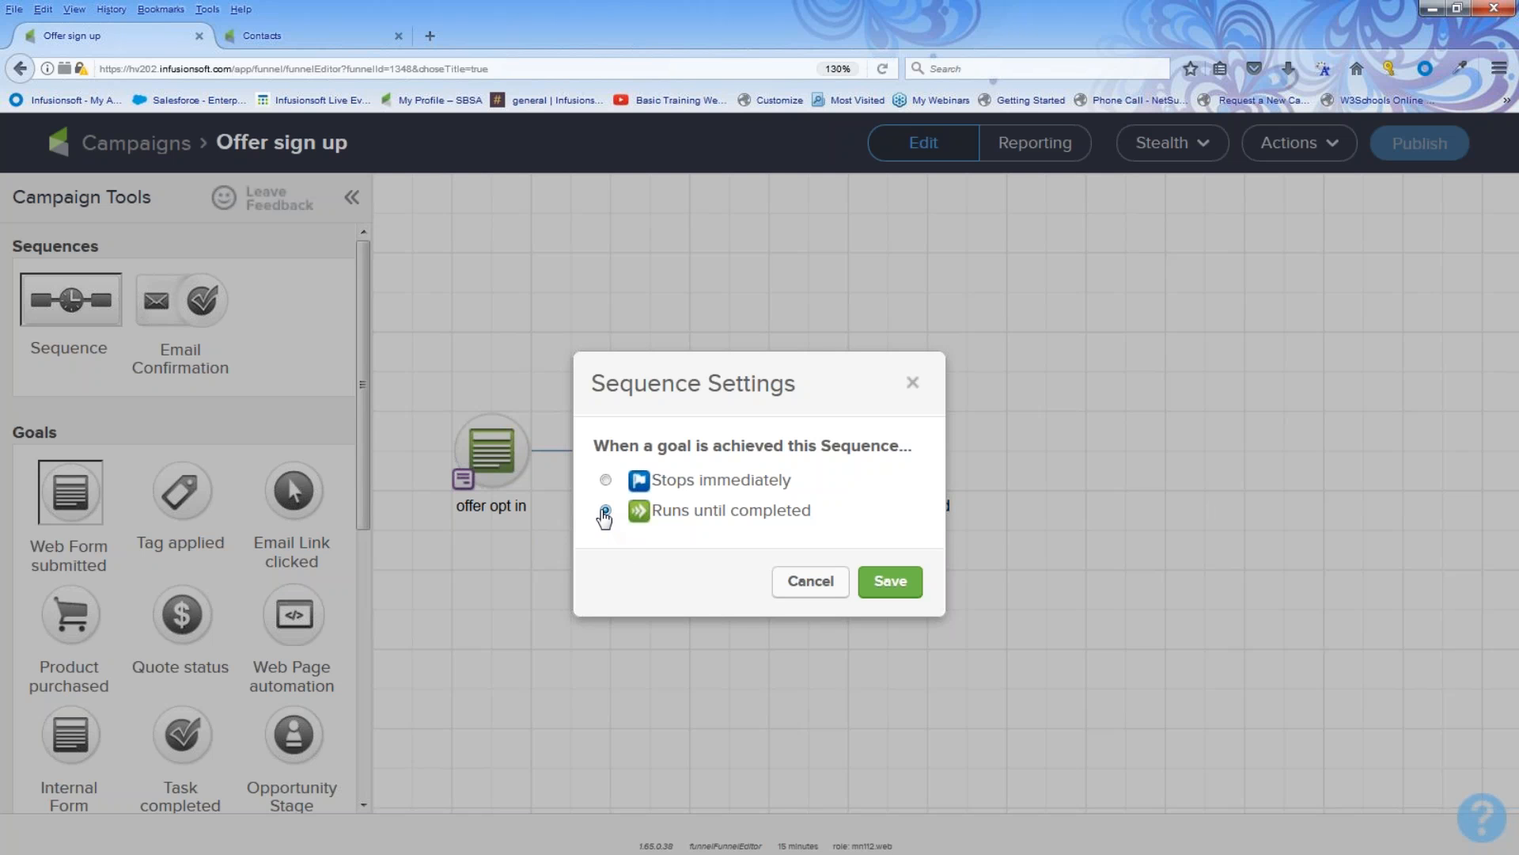
left_click(606, 480)
left_click(892, 585)
Step: Open the offer welcome and more sequence again and review its timers and offer emails
left_click_drag(814, 324, 988, 581)
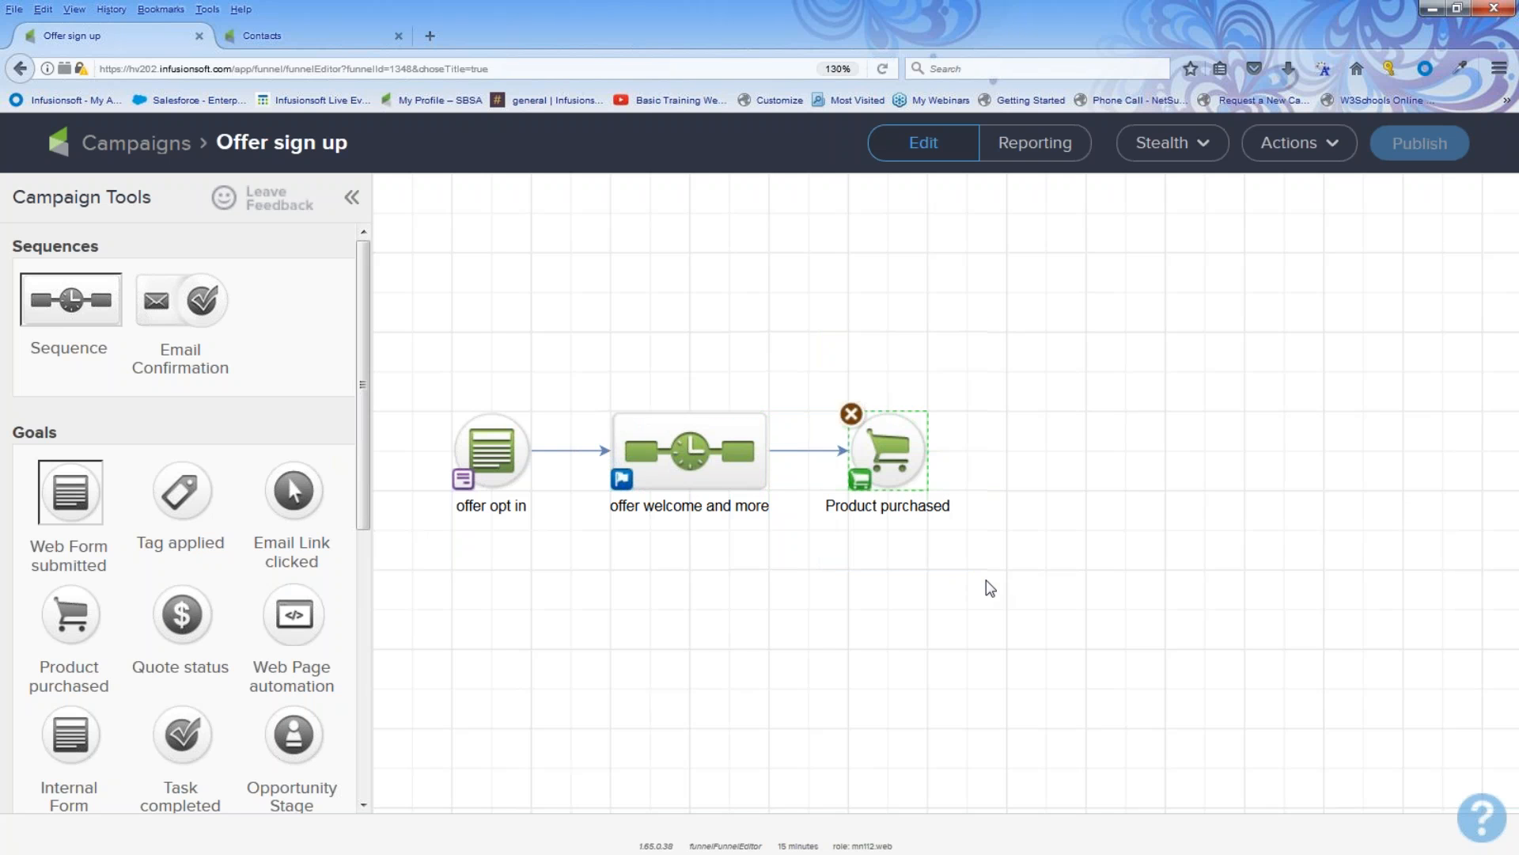
left_click_drag(581, 372, 795, 557)
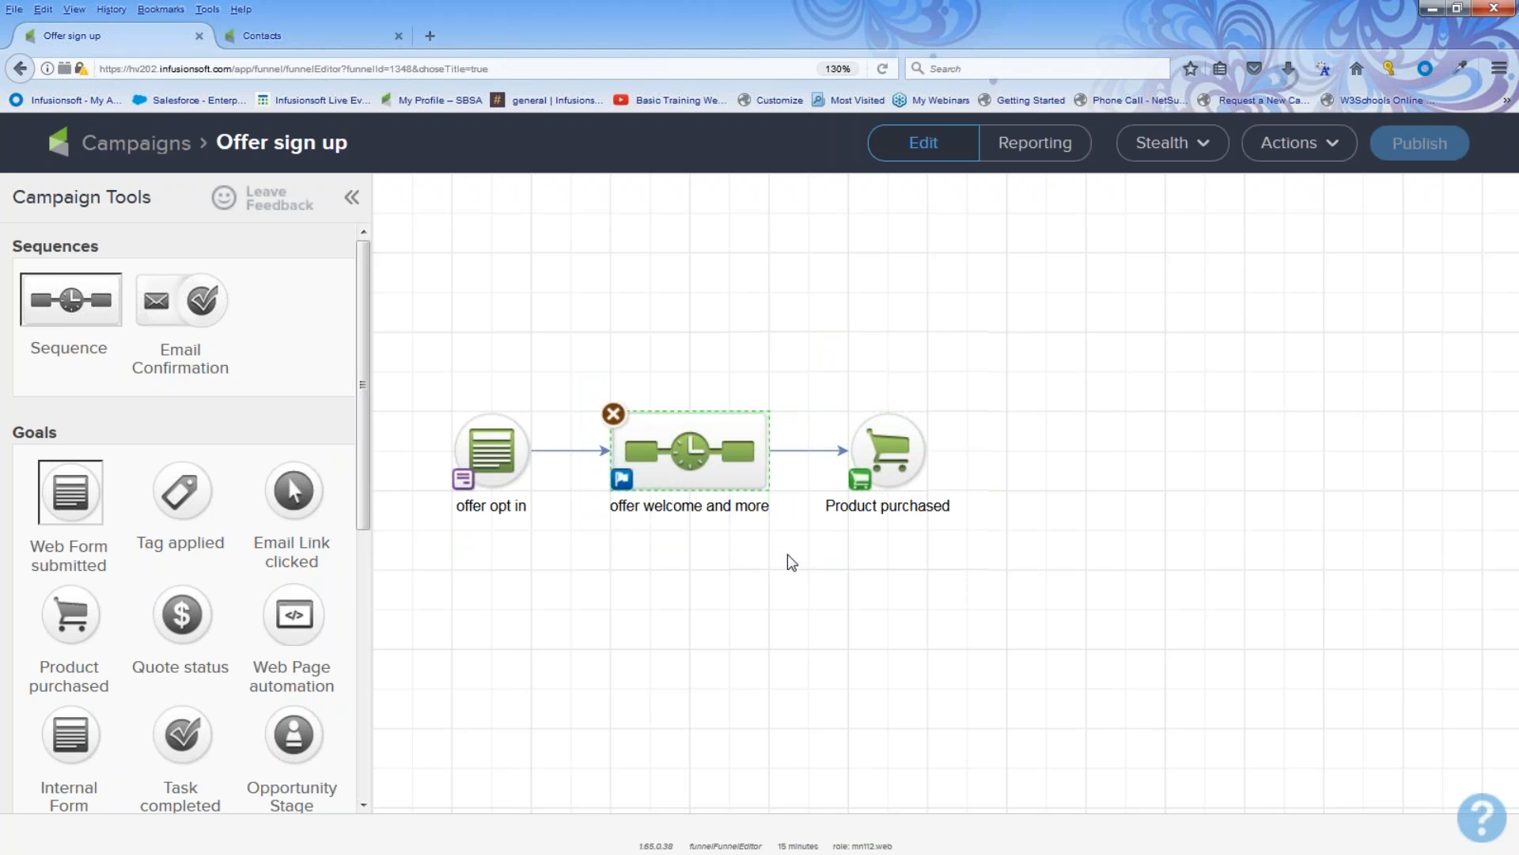
left_click_drag(423, 368, 554, 540)
double_click(625, 427)
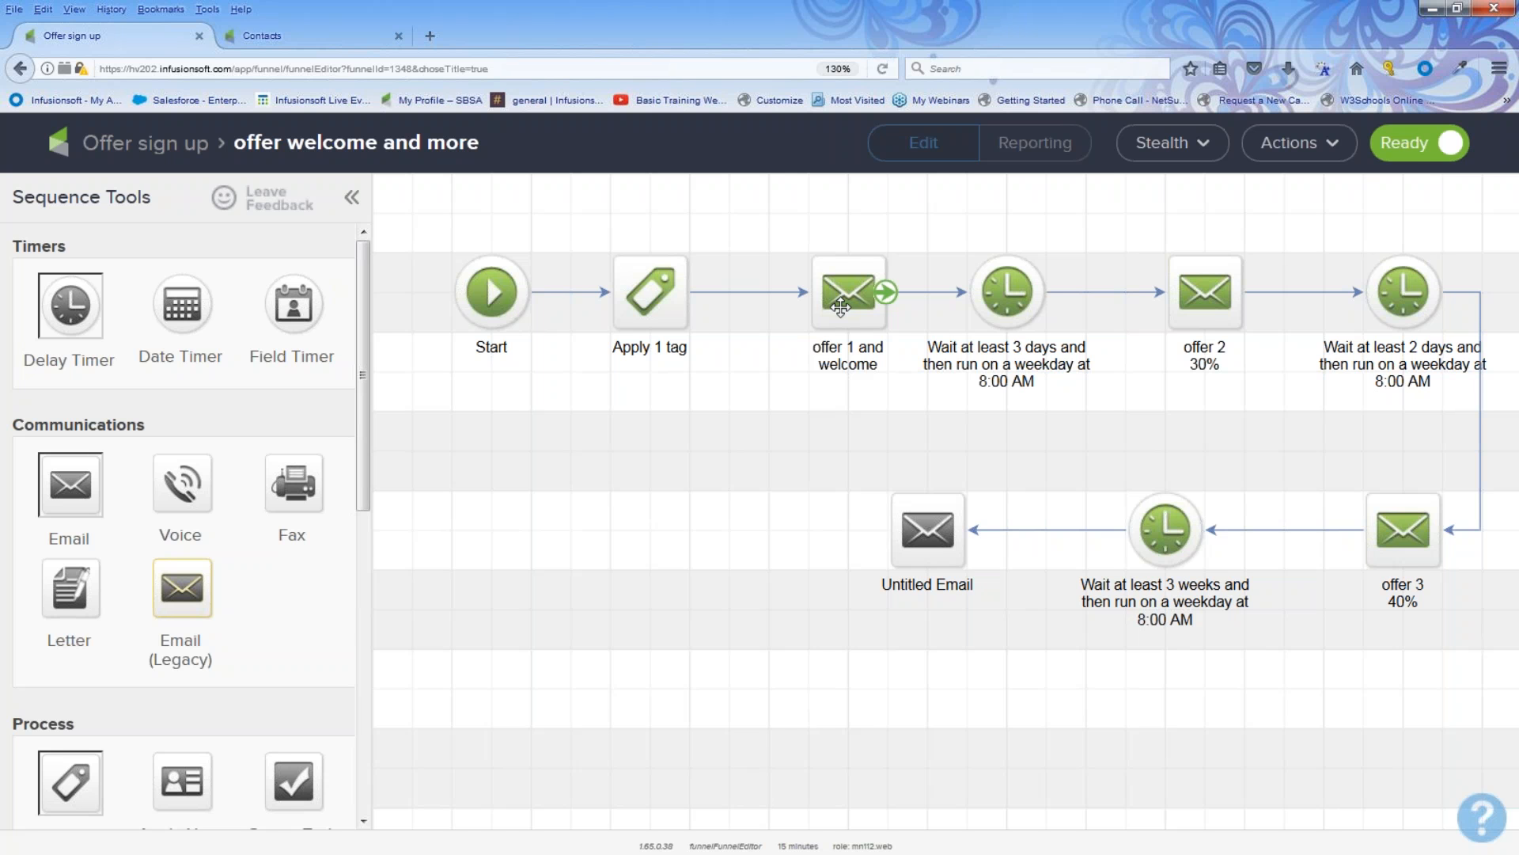
left_click_drag(936, 229, 1433, 682)
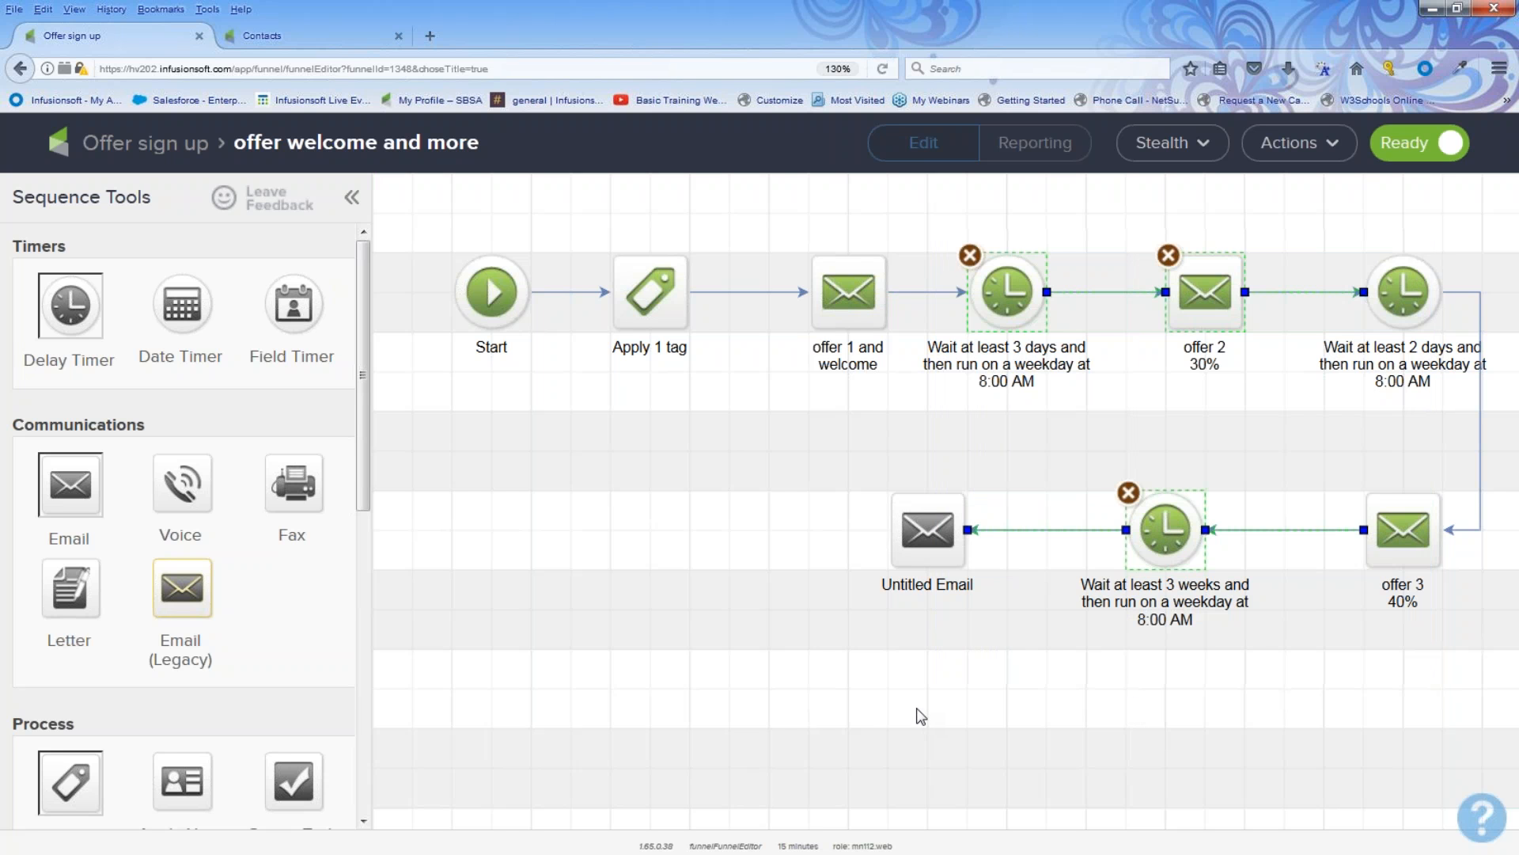
left_click_drag(1091, 215, 1281, 390)
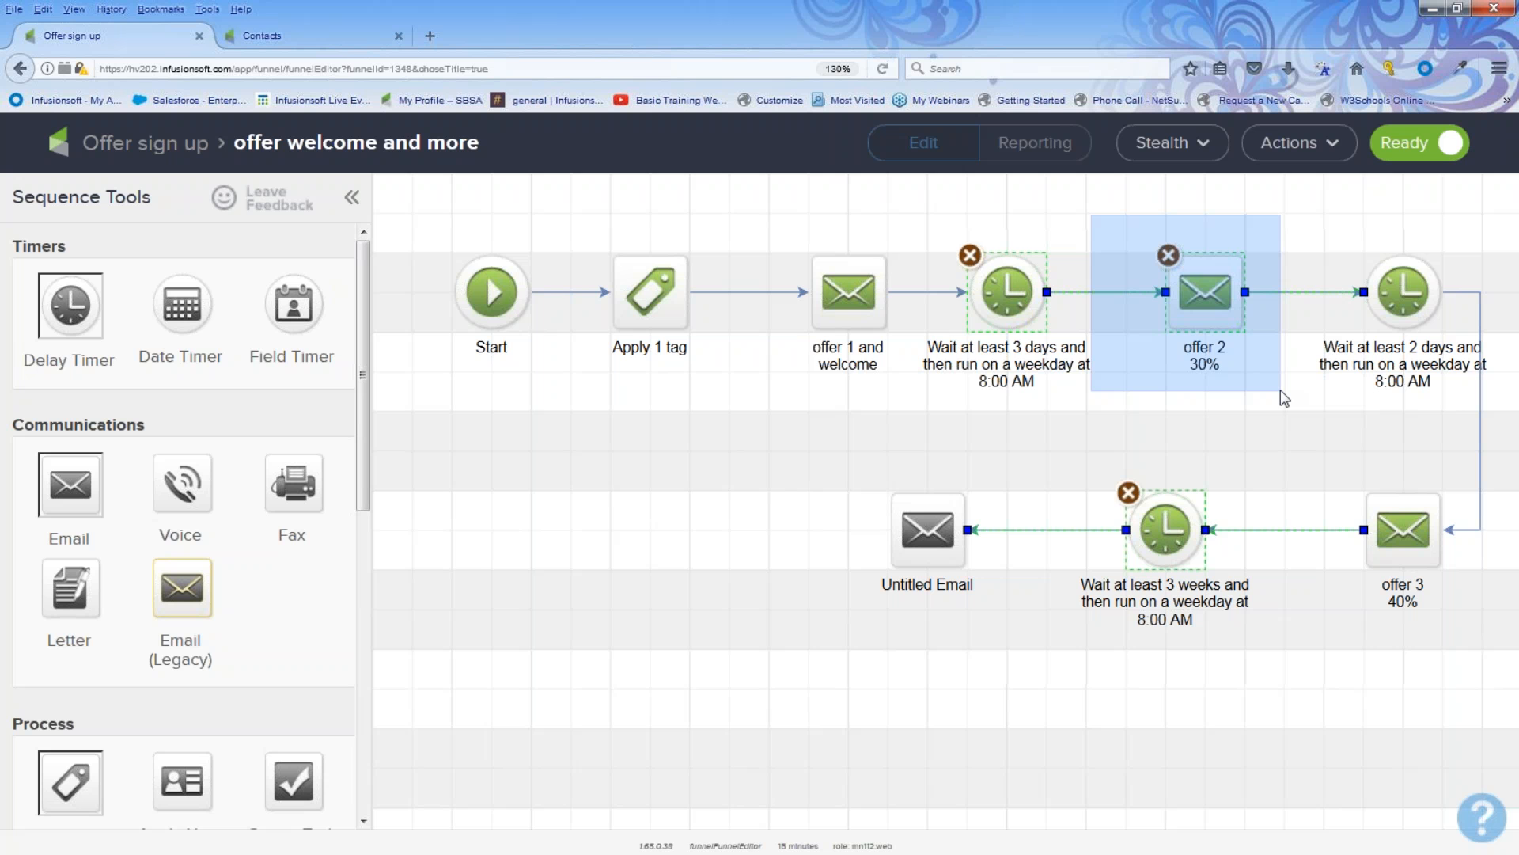
left_click_drag(1280, 391, 1281, 391)
left_click_drag(1327, 220, 1288, 666)
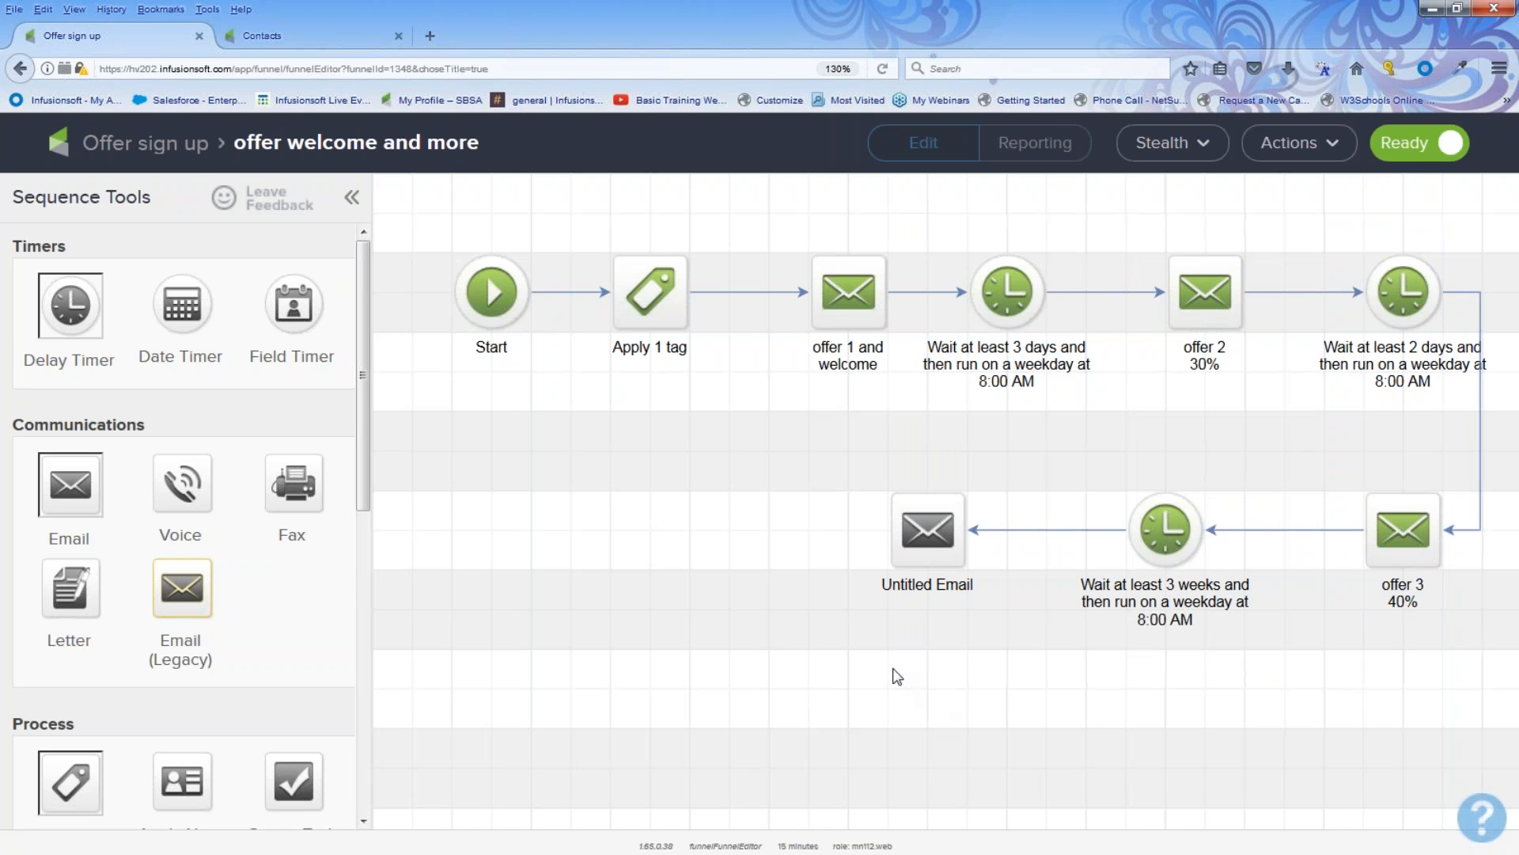
left_click(185, 146)
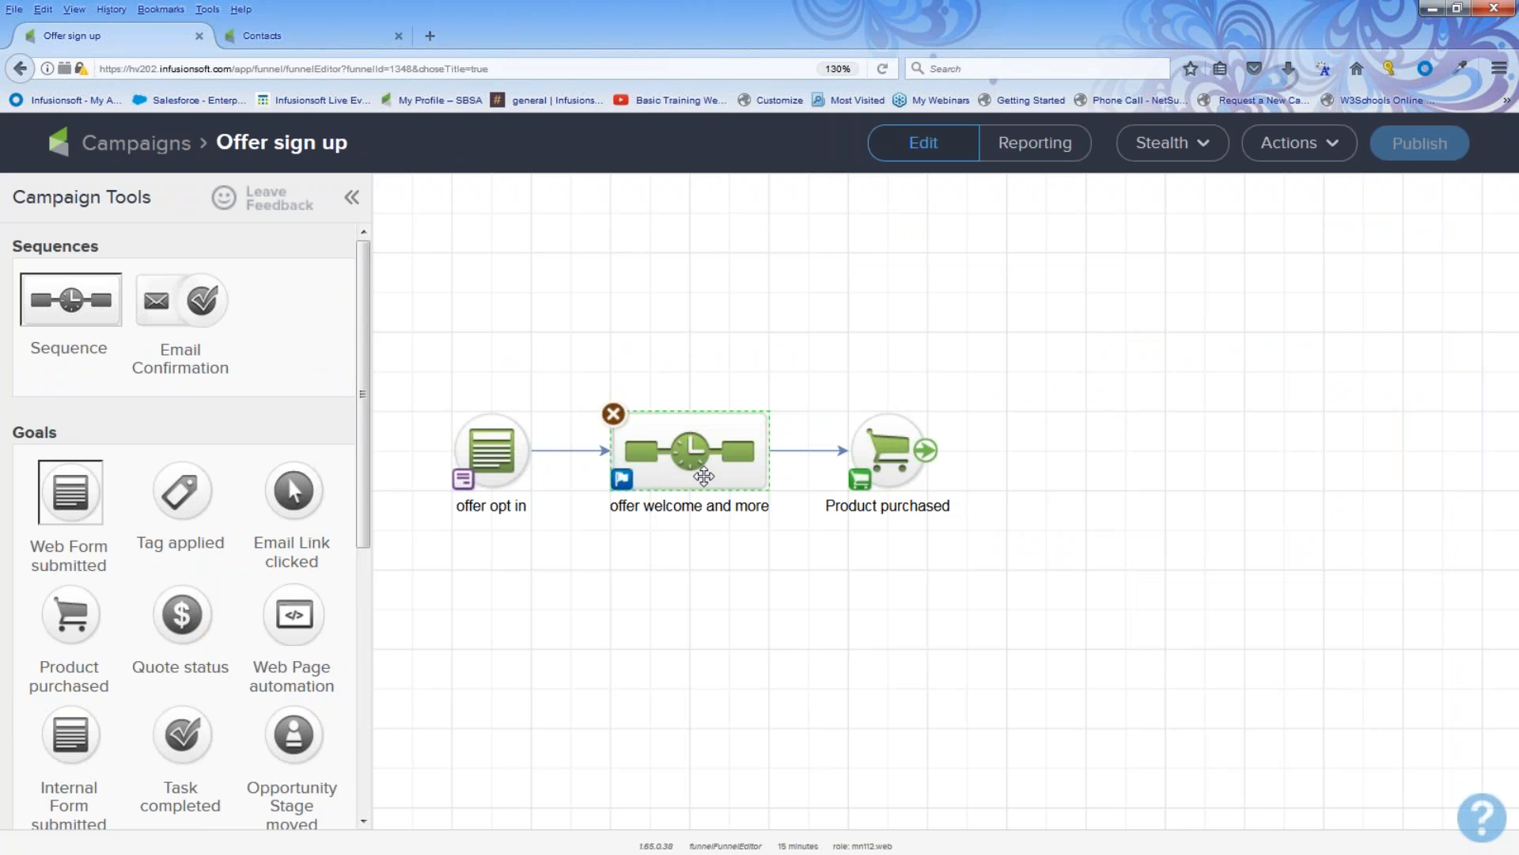
Step: Add two new sequences beside the purchase goal and name them product A and product B
left_click_drag(44, 315, 1022, 364)
left_click_drag(81, 317, 1028, 550)
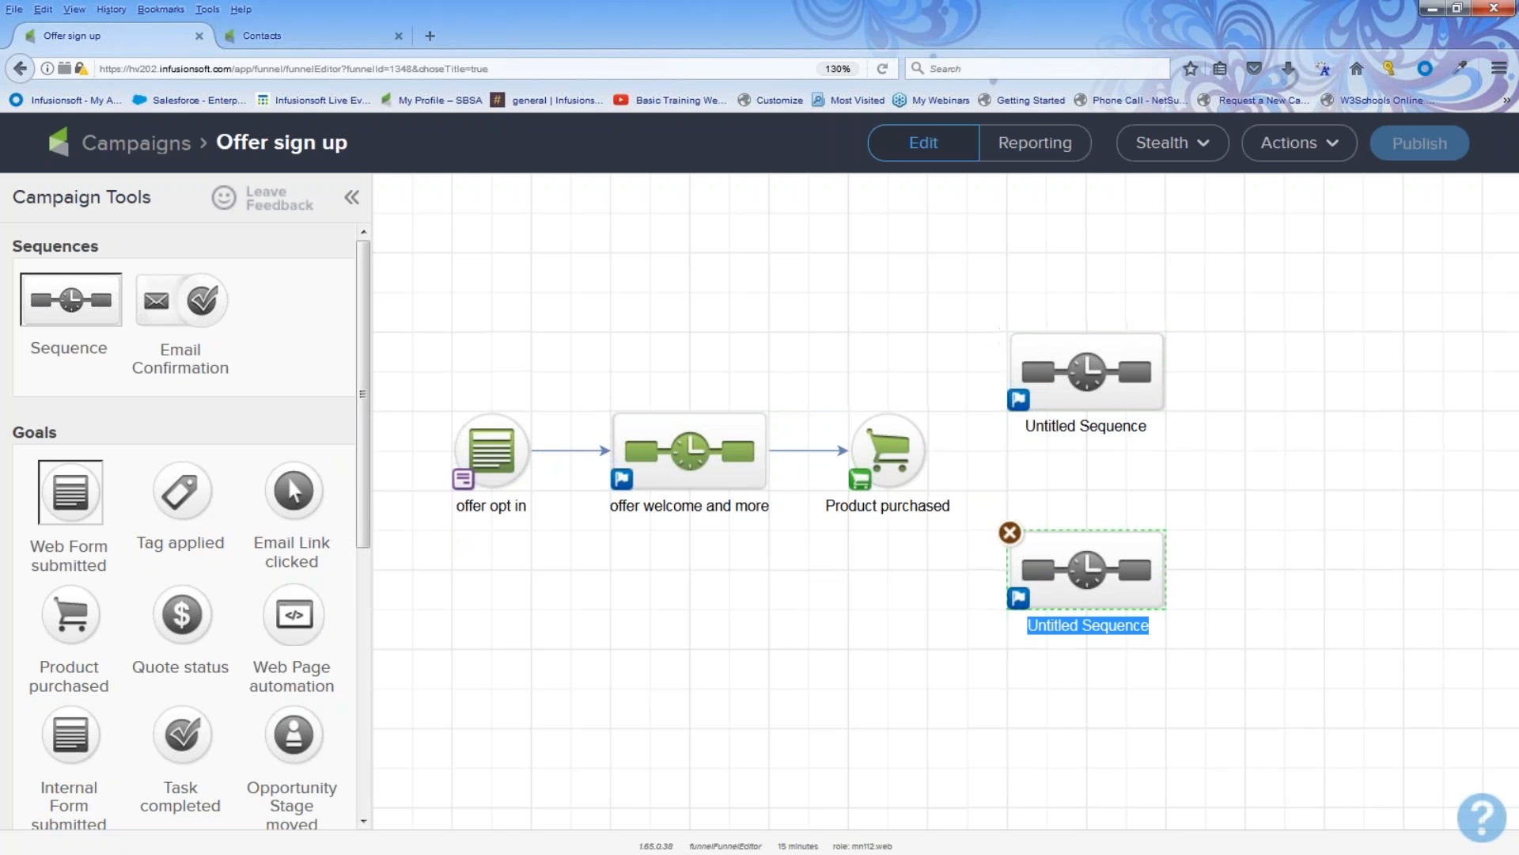
left_click(1058, 427)
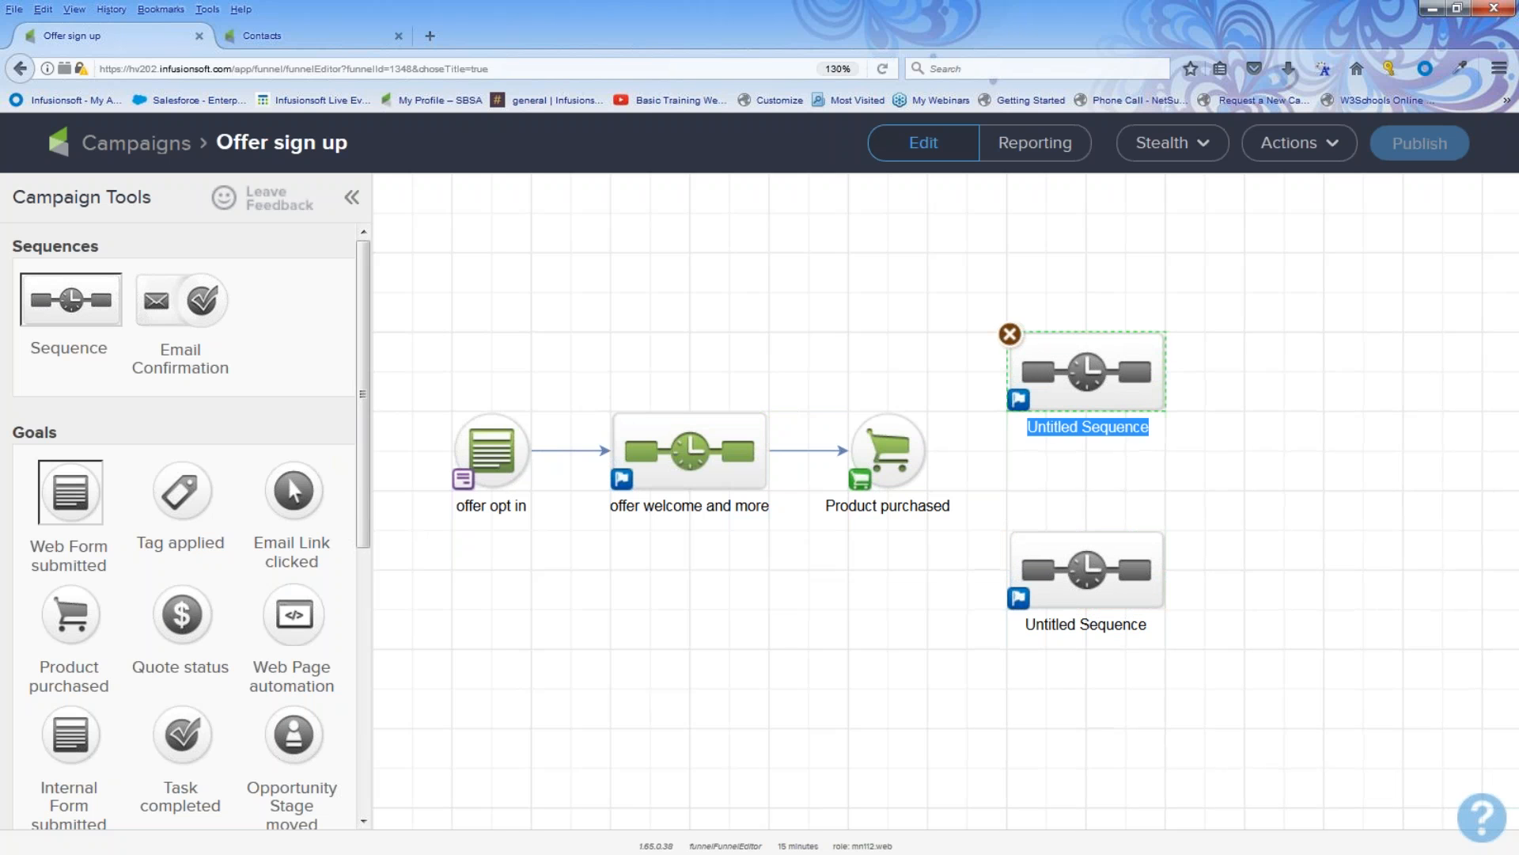
type("product A")
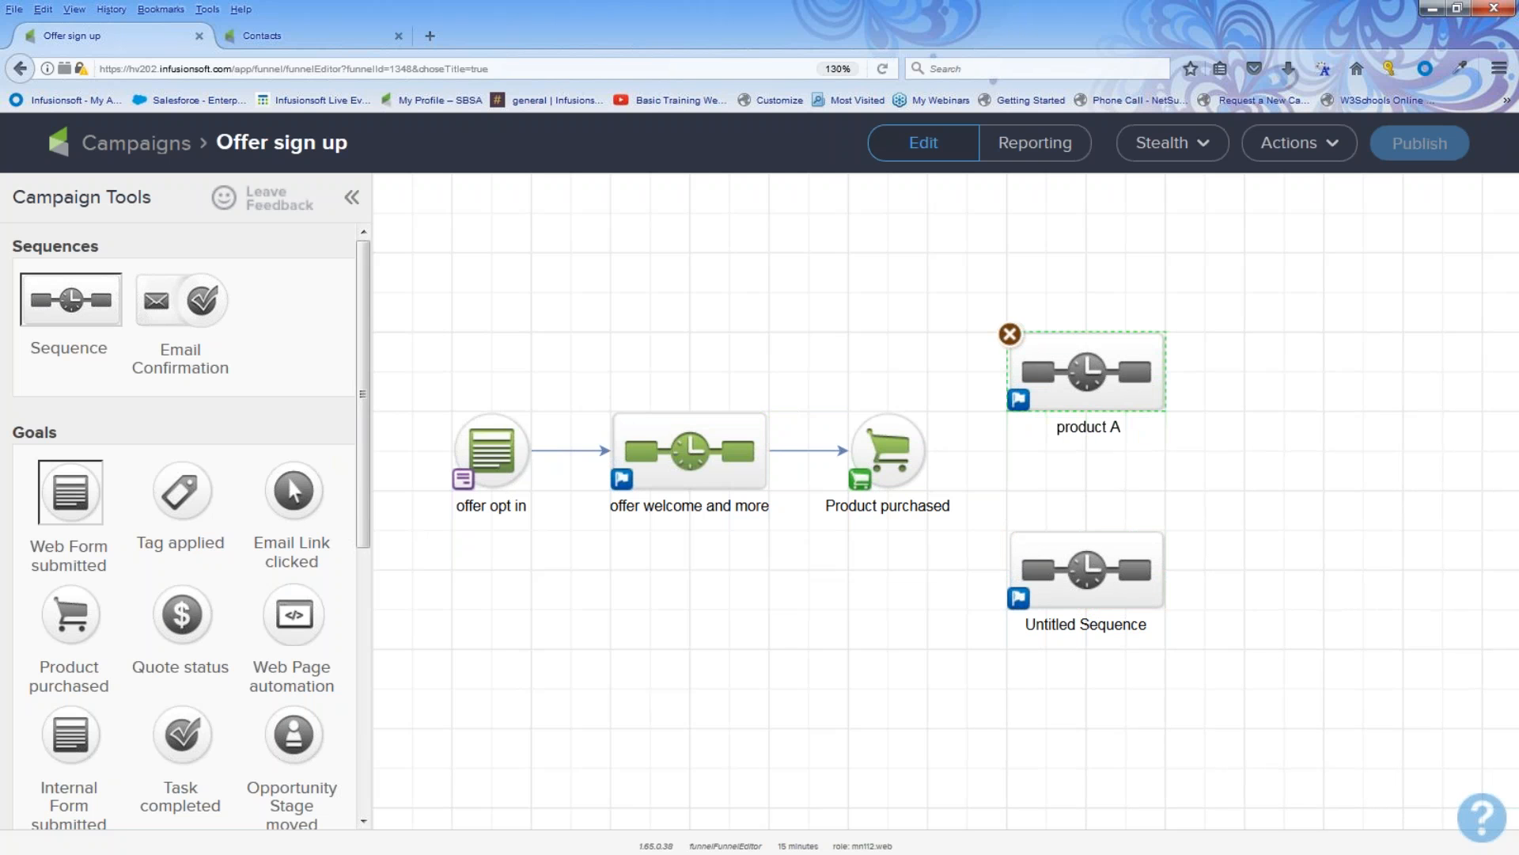
left_click(1090, 625)
type("produc")
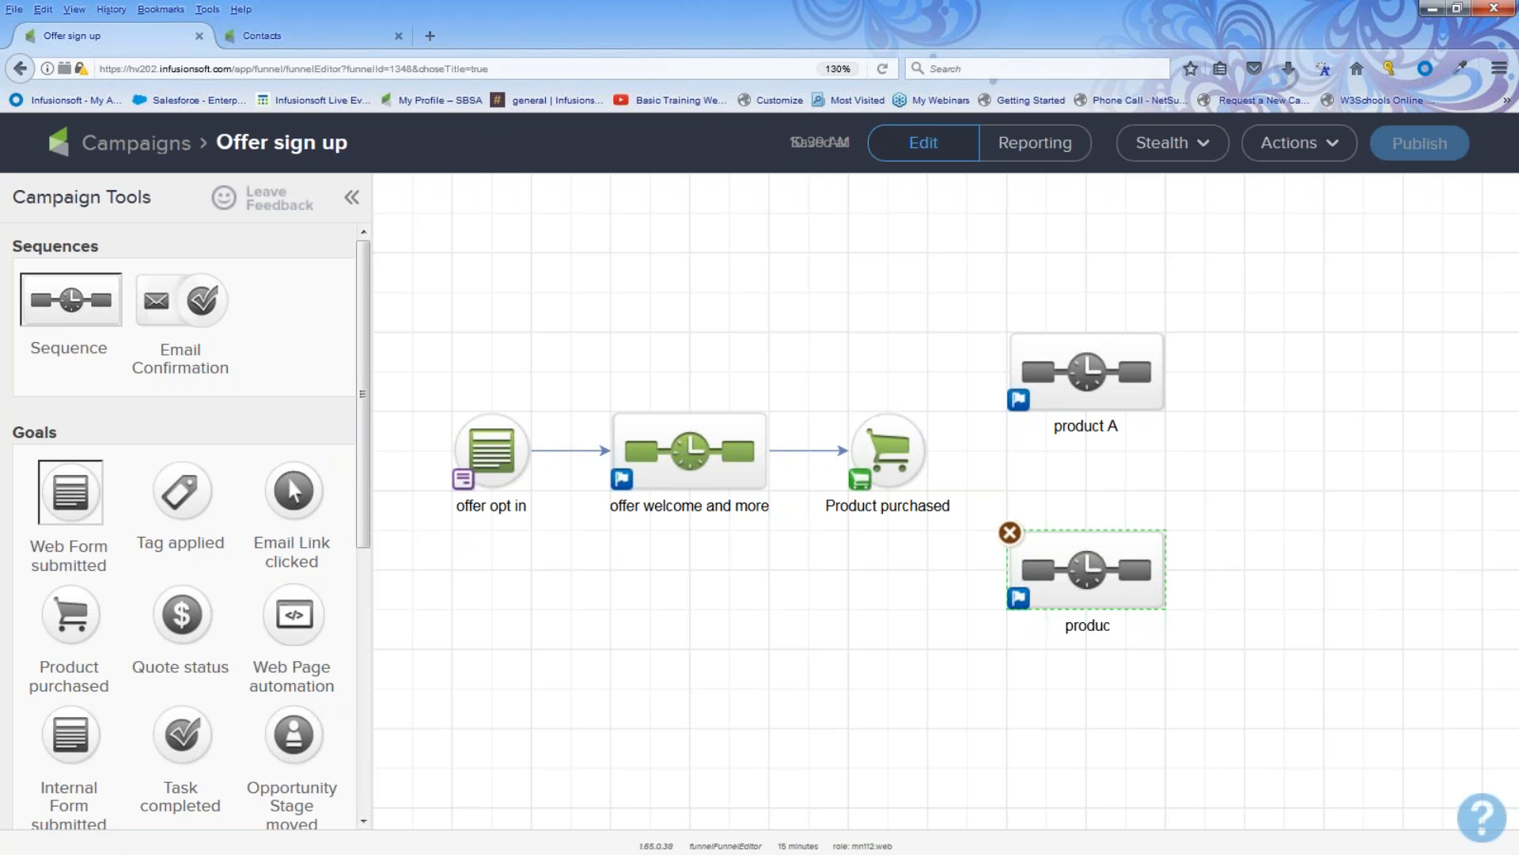
type("t B")
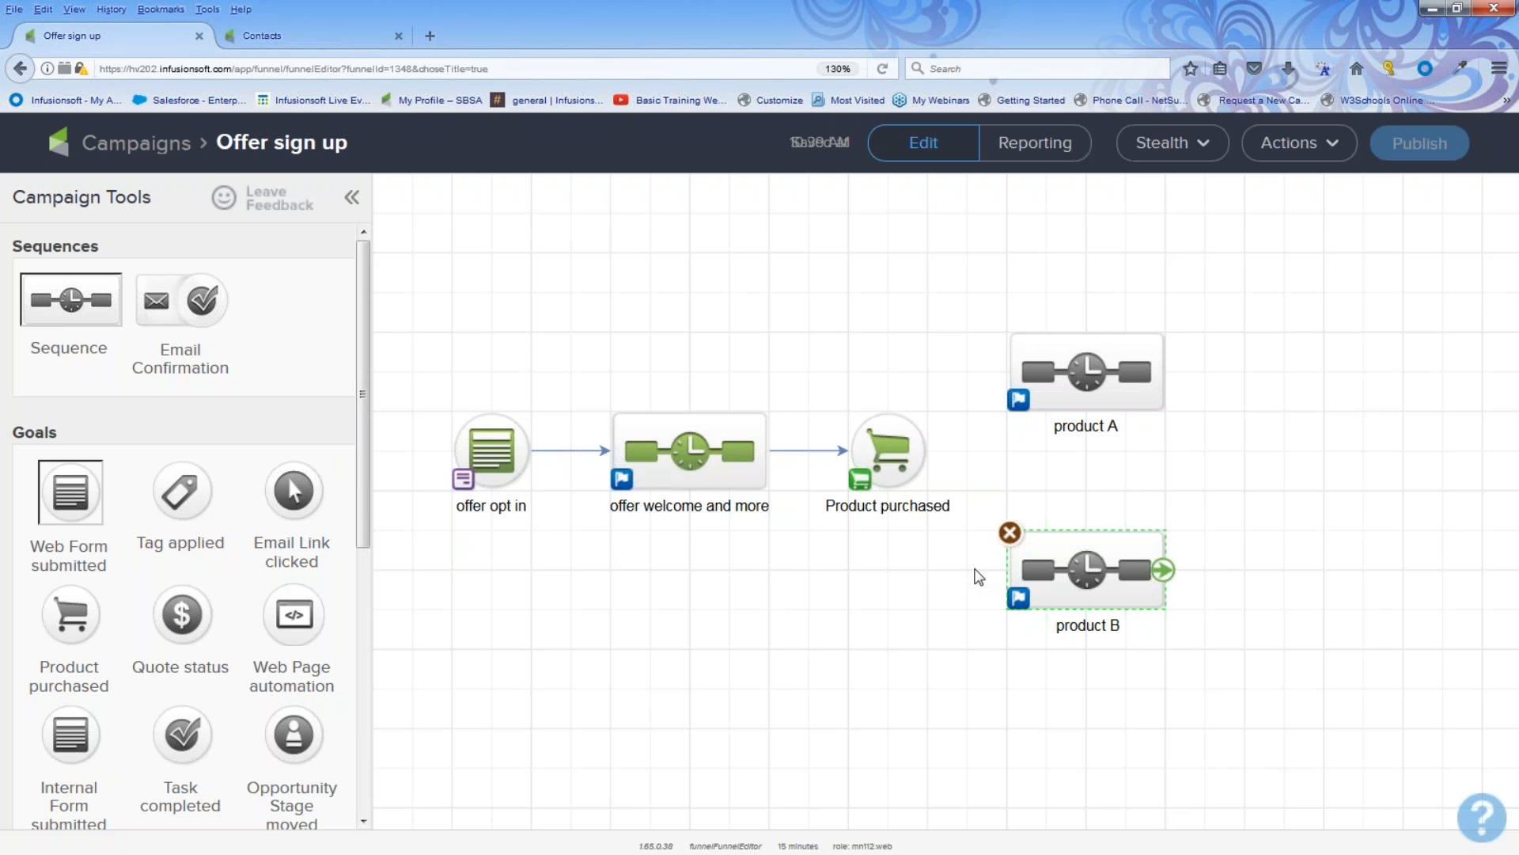
key("Return")
Step: Connect the Product purchased goal to the product B sequence
left_click_drag(1036, 407, 1043, 389)
left_click_drag(927, 455, 1028, 547)
left_click_drag(927, 450, 1043, 552)
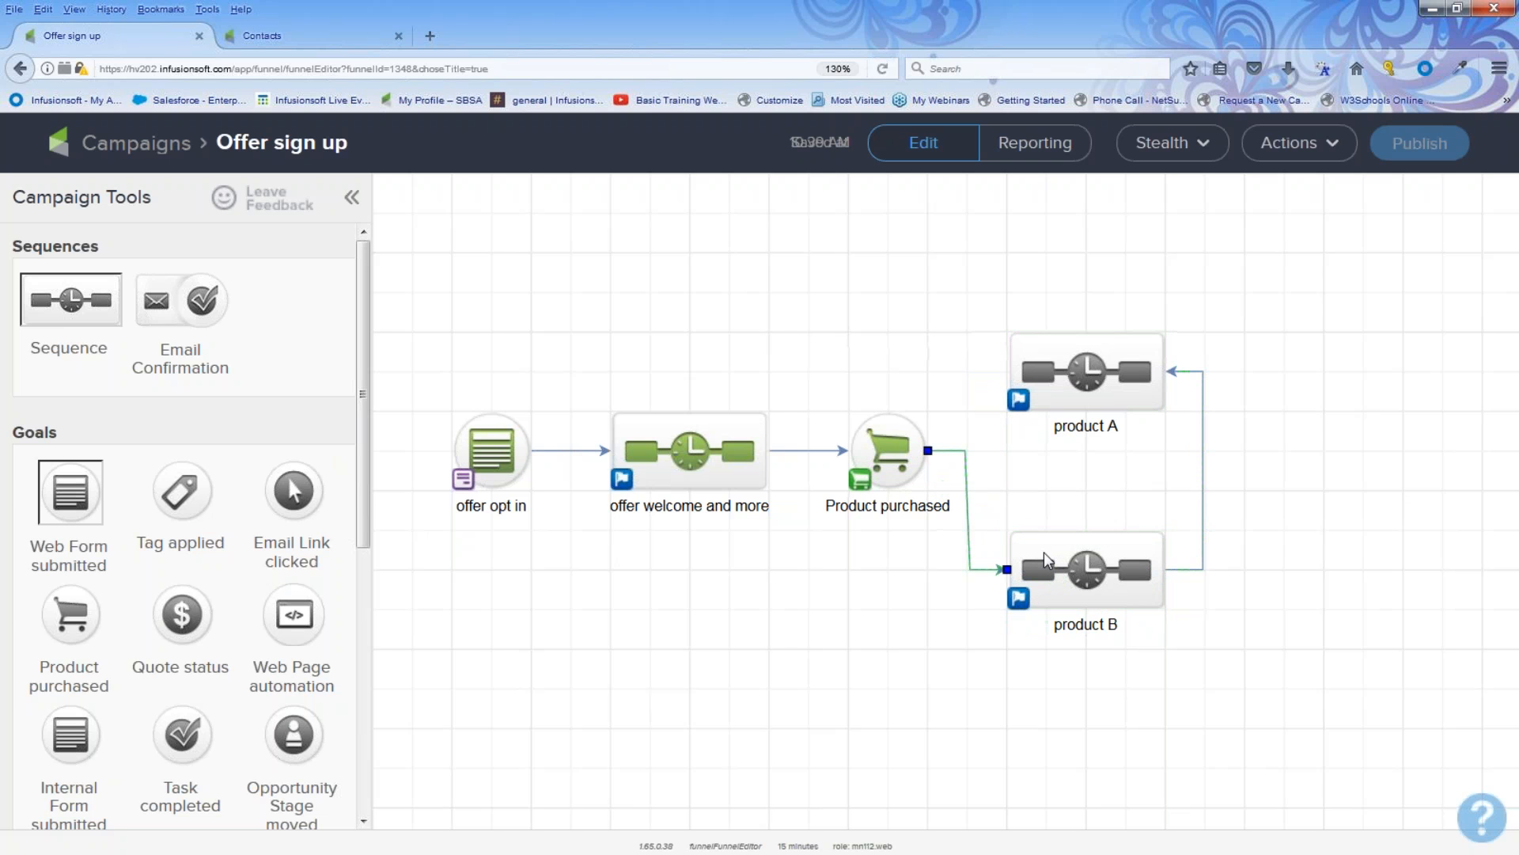
Step: Configure the Product purchased goal to trigger on Any Purchase
left_click(892, 453)
double_click(893, 453)
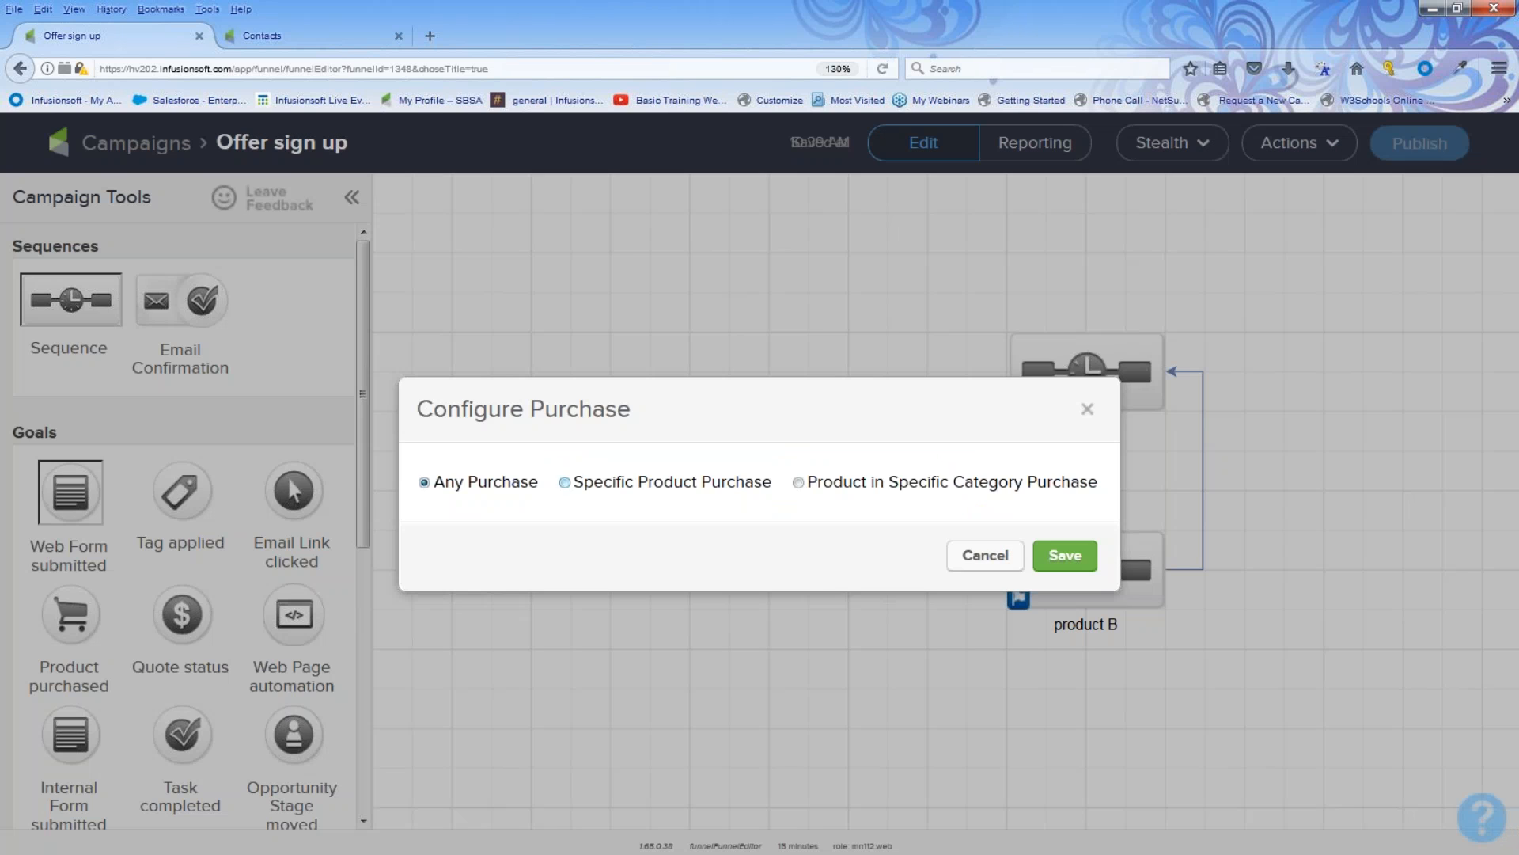
left_click(1063, 555)
Step: Connect the purchase goal to the product A sequence as well and move product B further right
left_click_drag(926, 454, 1255, 387)
left_click_drag(1121, 564, 1266, 561)
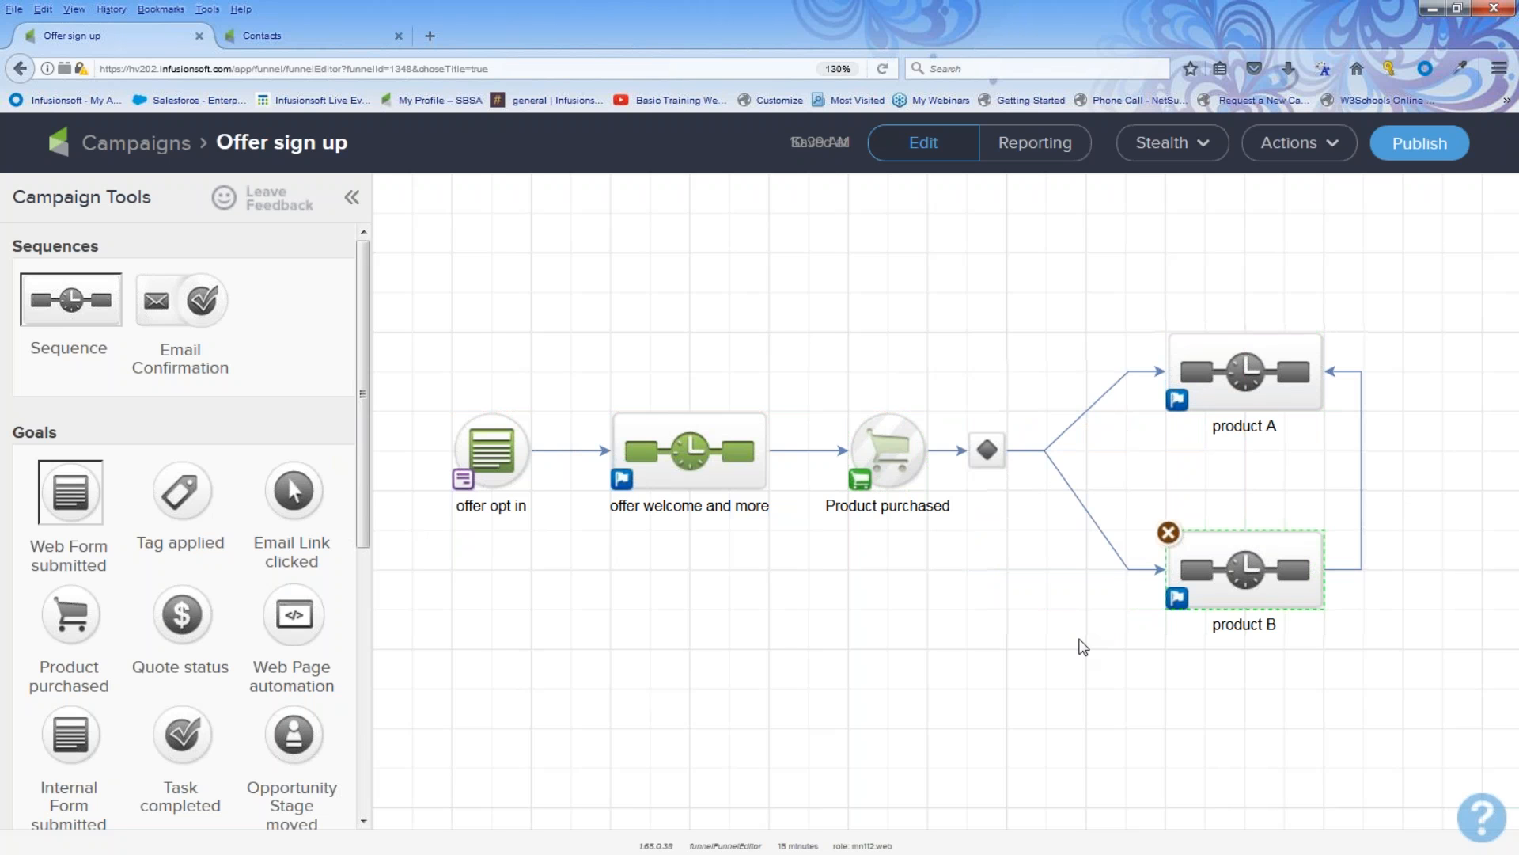
Step: Open the decision diamond and begin a product B rule based on the contact's Tags
double_click(990, 449)
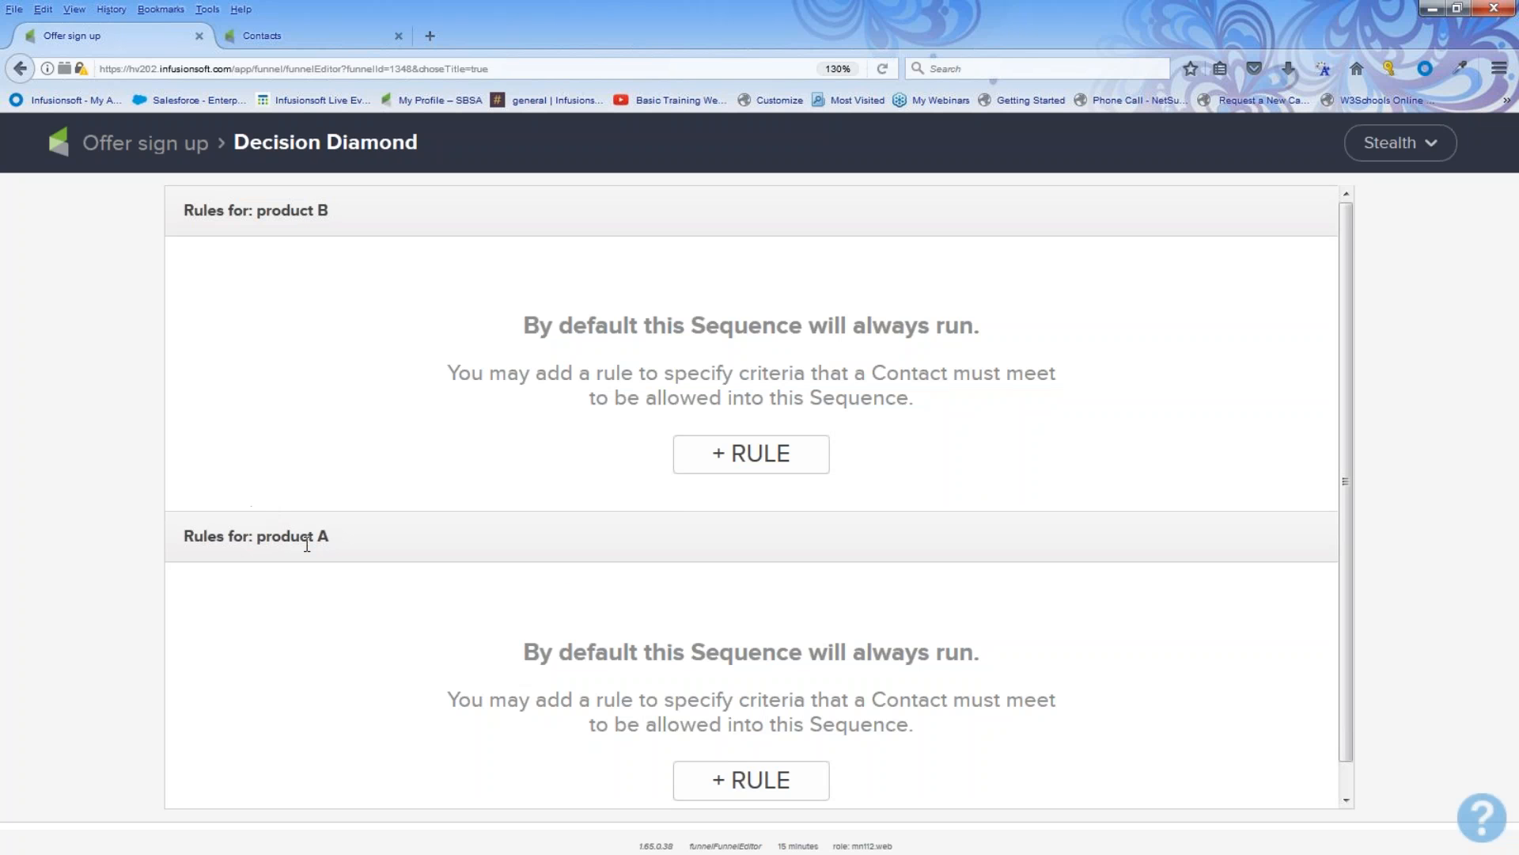
left_click(737, 452)
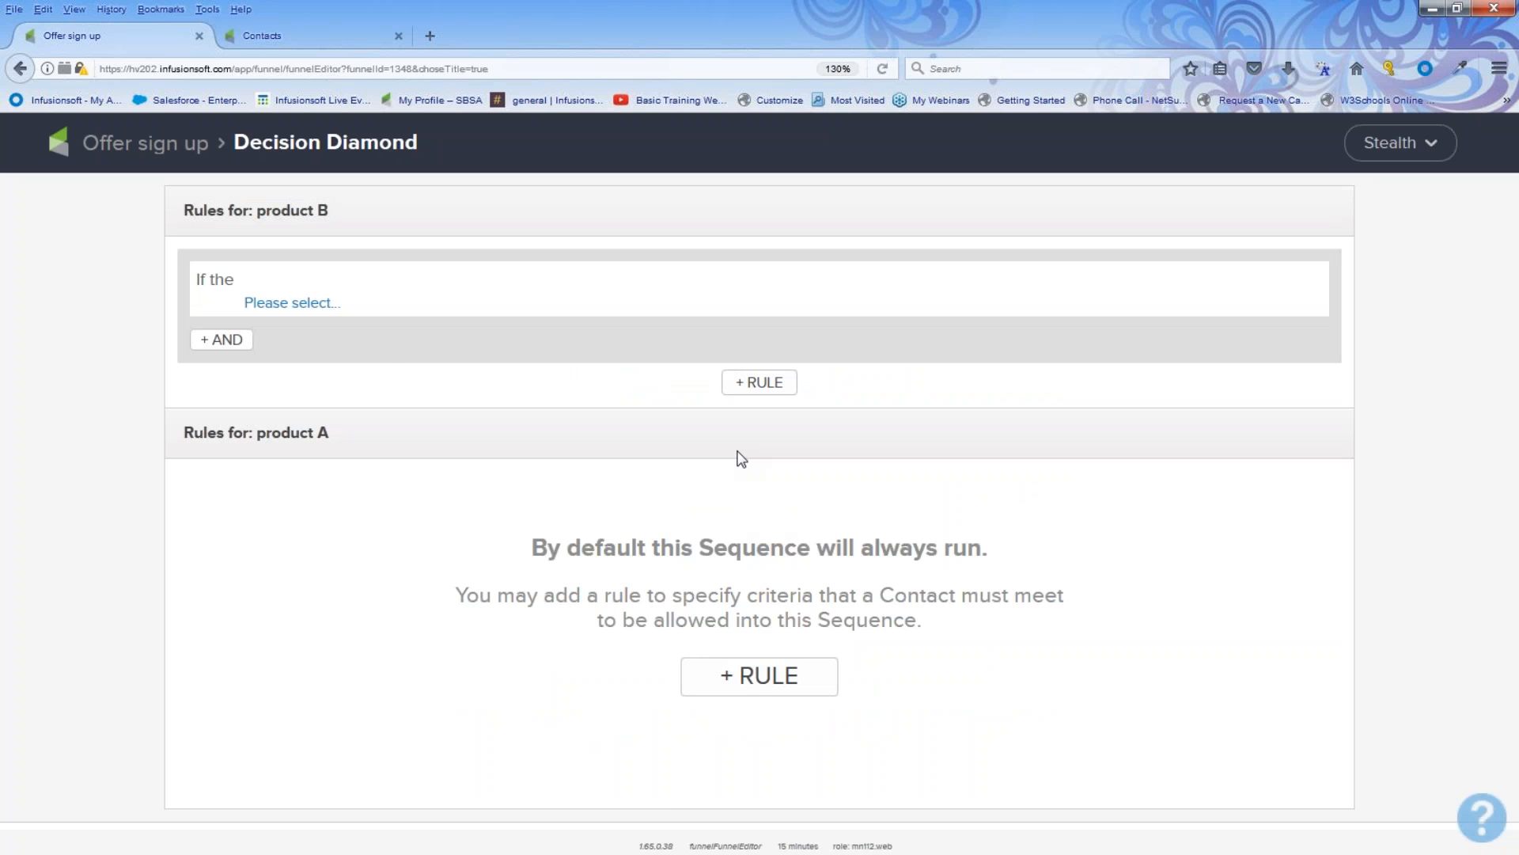
left_click(292, 303)
left_click(292, 342)
left_click(364, 302)
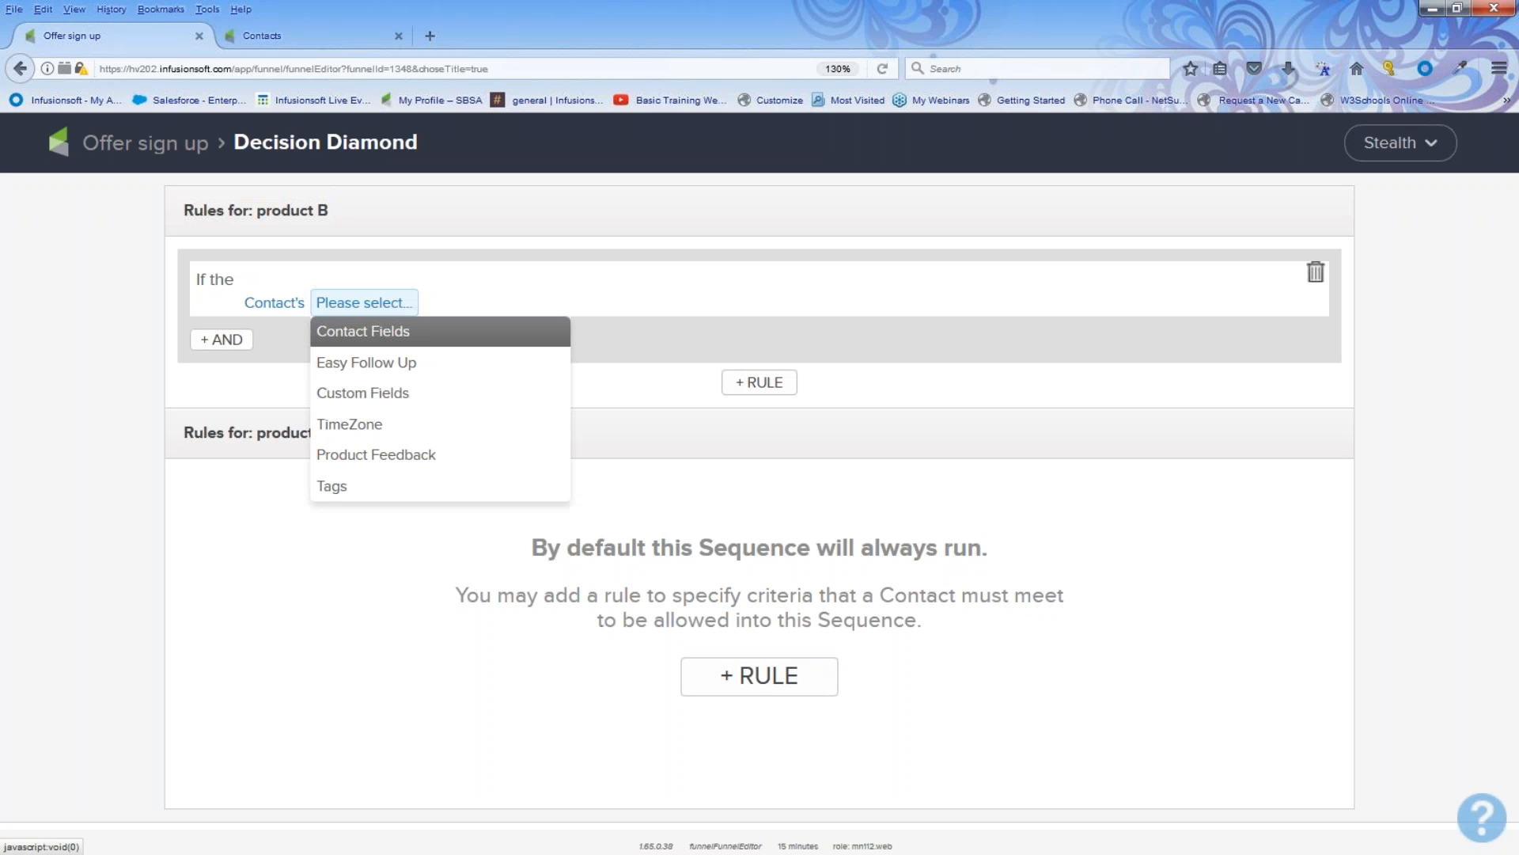
left_click(342, 486)
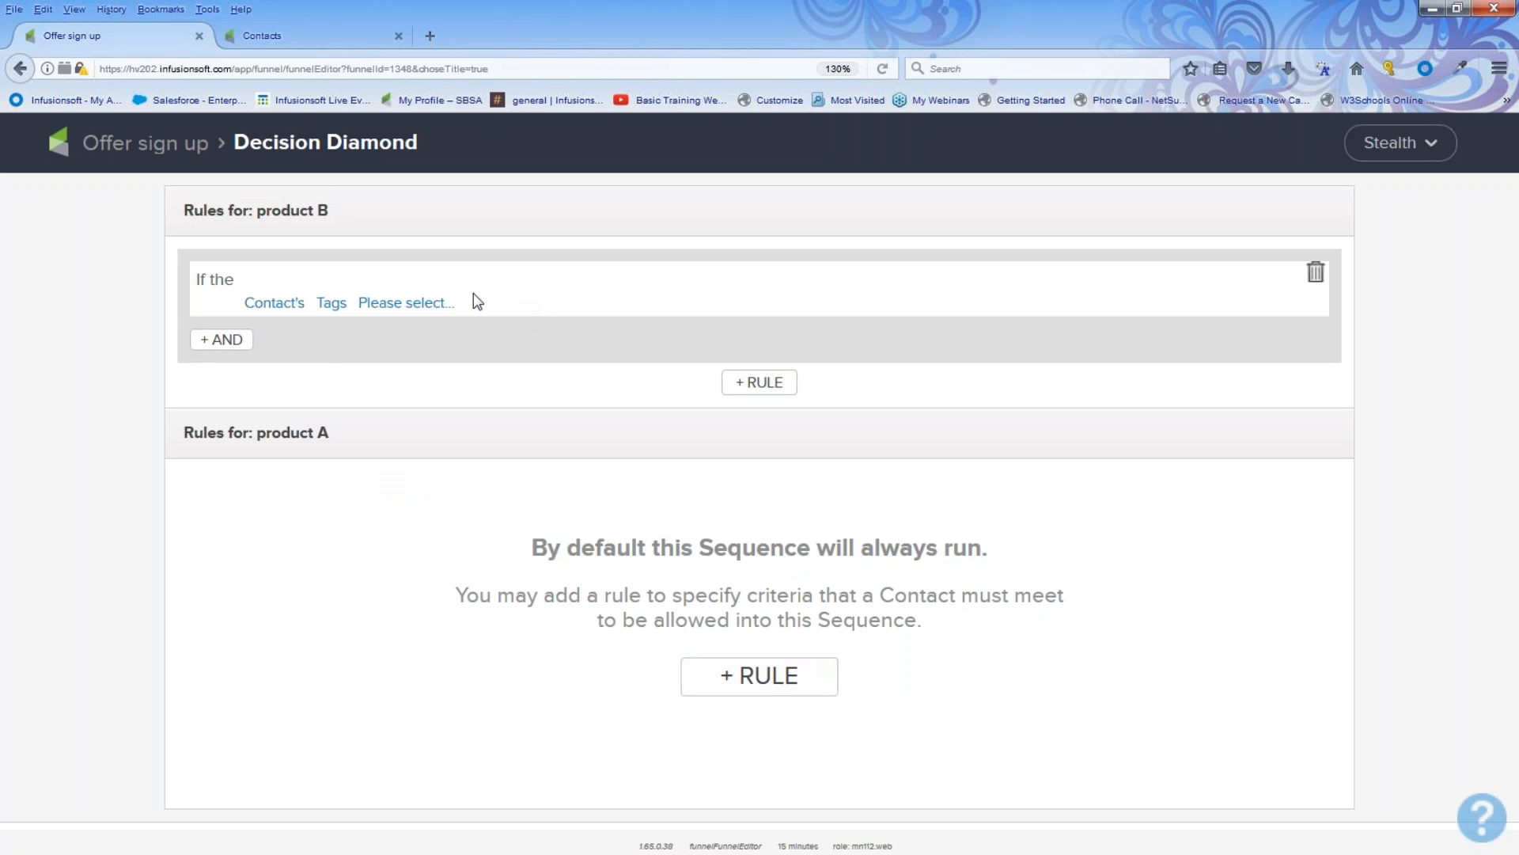
left_click(150, 151)
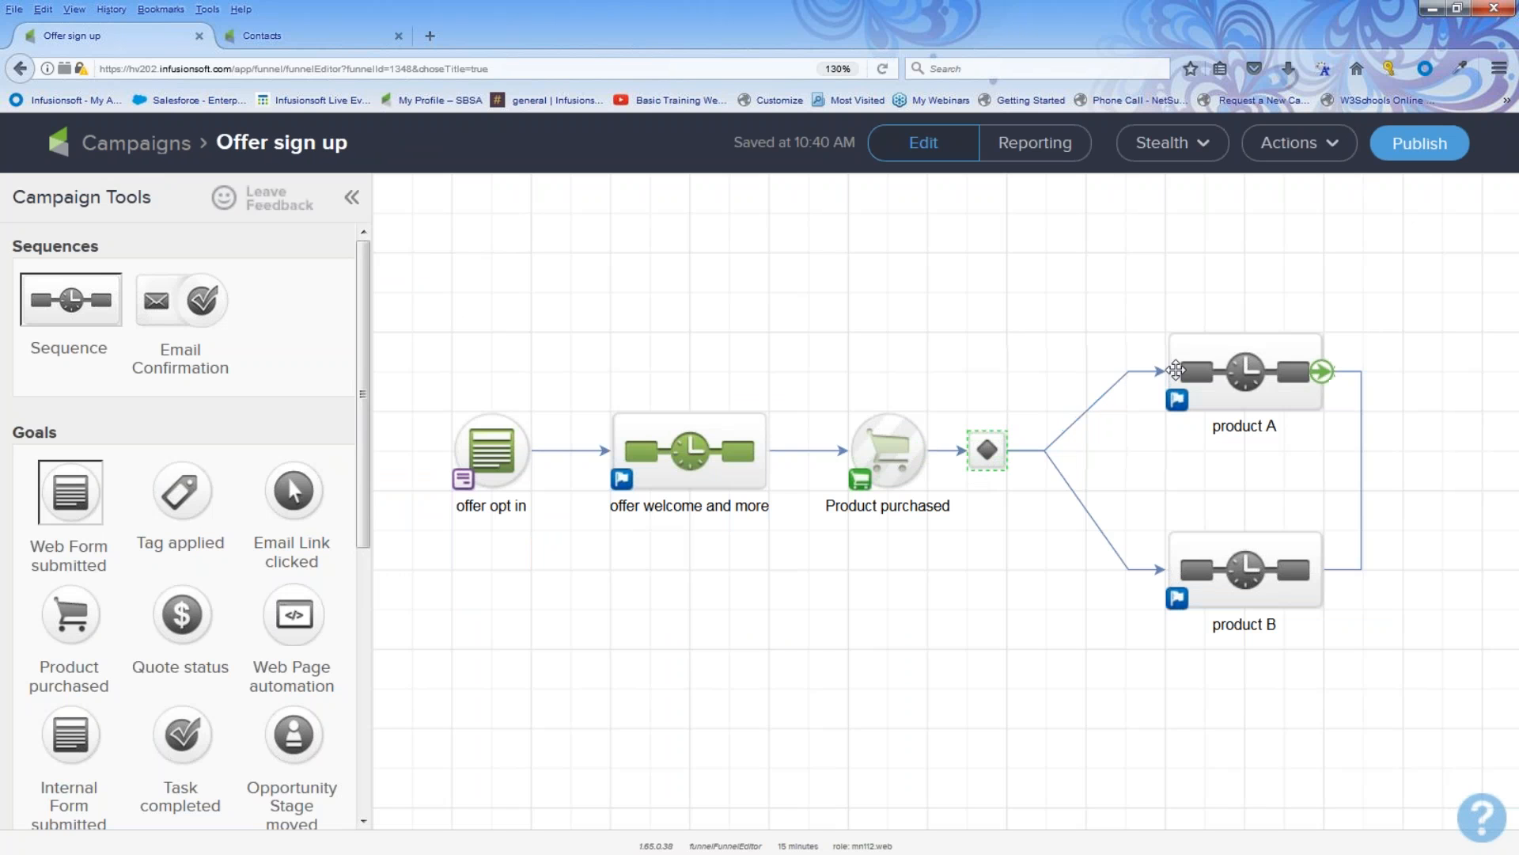
Step: Delete the decision branch leading to the product A sequence
left_click(1119, 383)
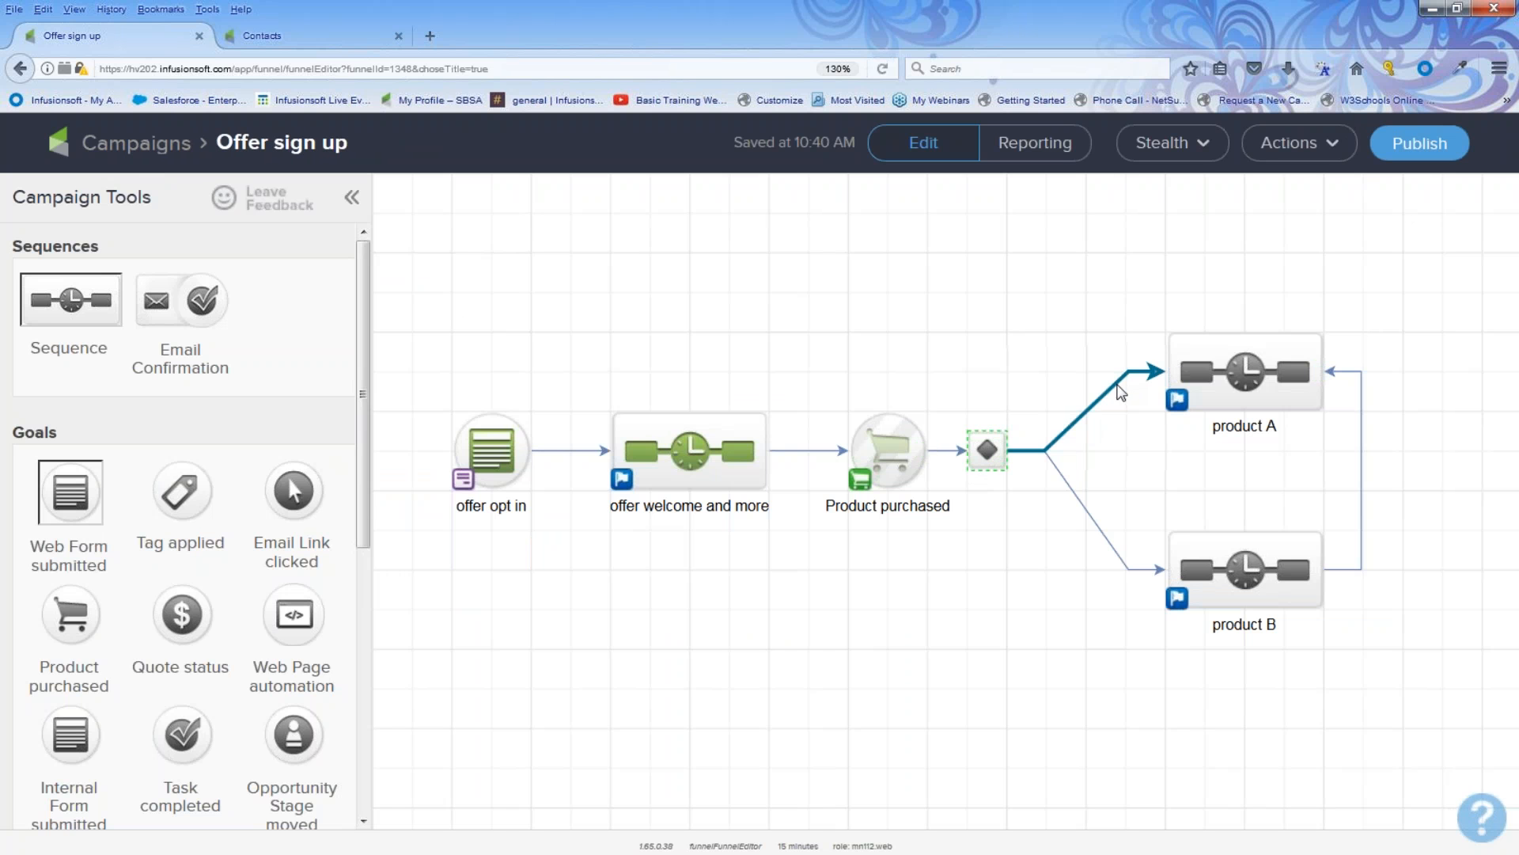
key("Delete")
left_click(1046, 510)
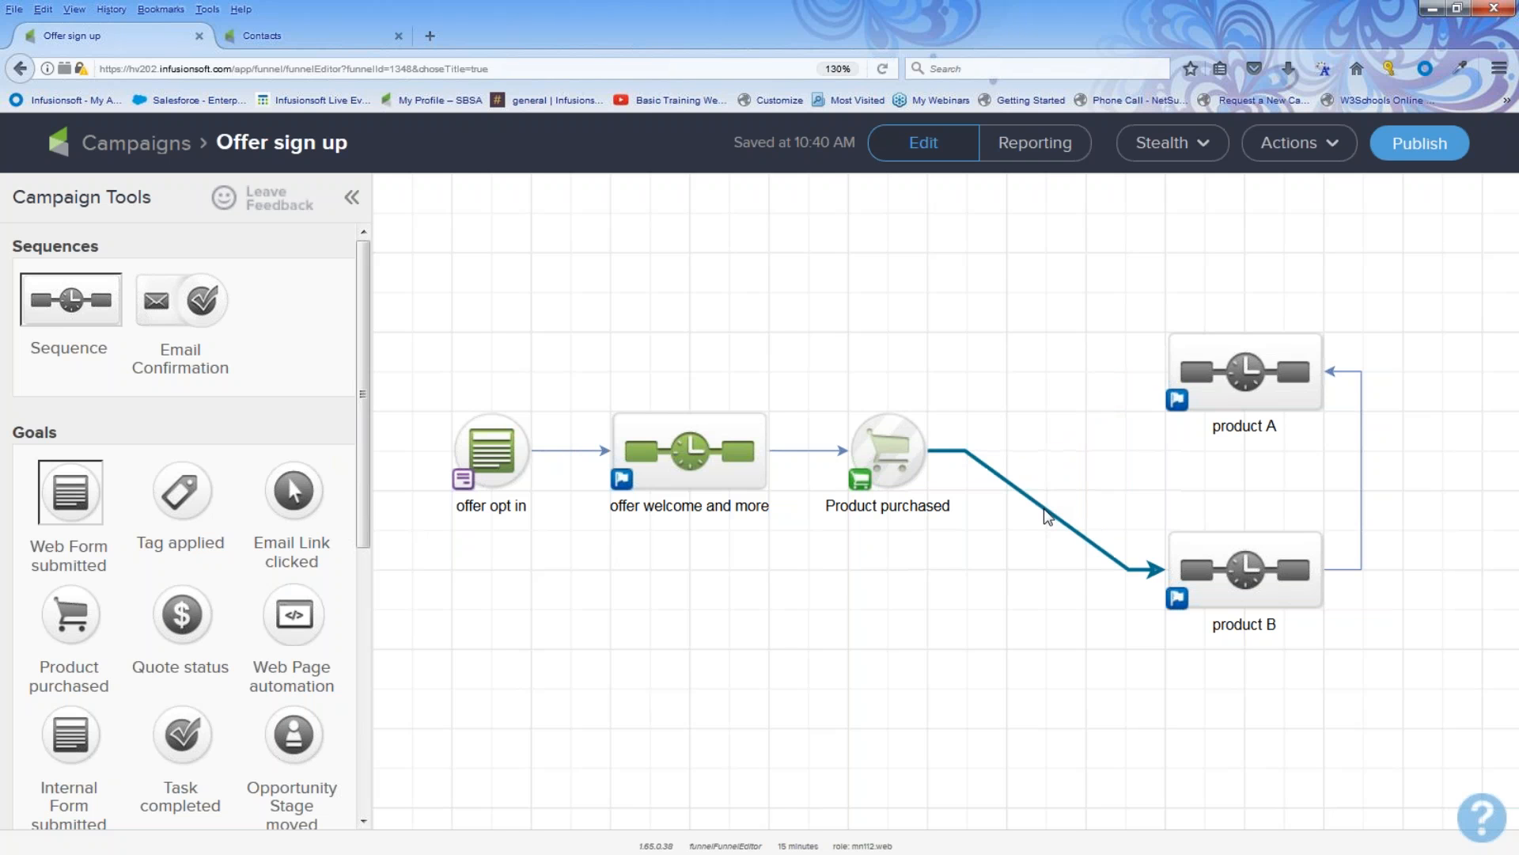
Step: Delete the link from the purchase goal to product B and move the Product purchased goal up above the row
key("Delete")
left_click_drag(902, 455, 906, 374)
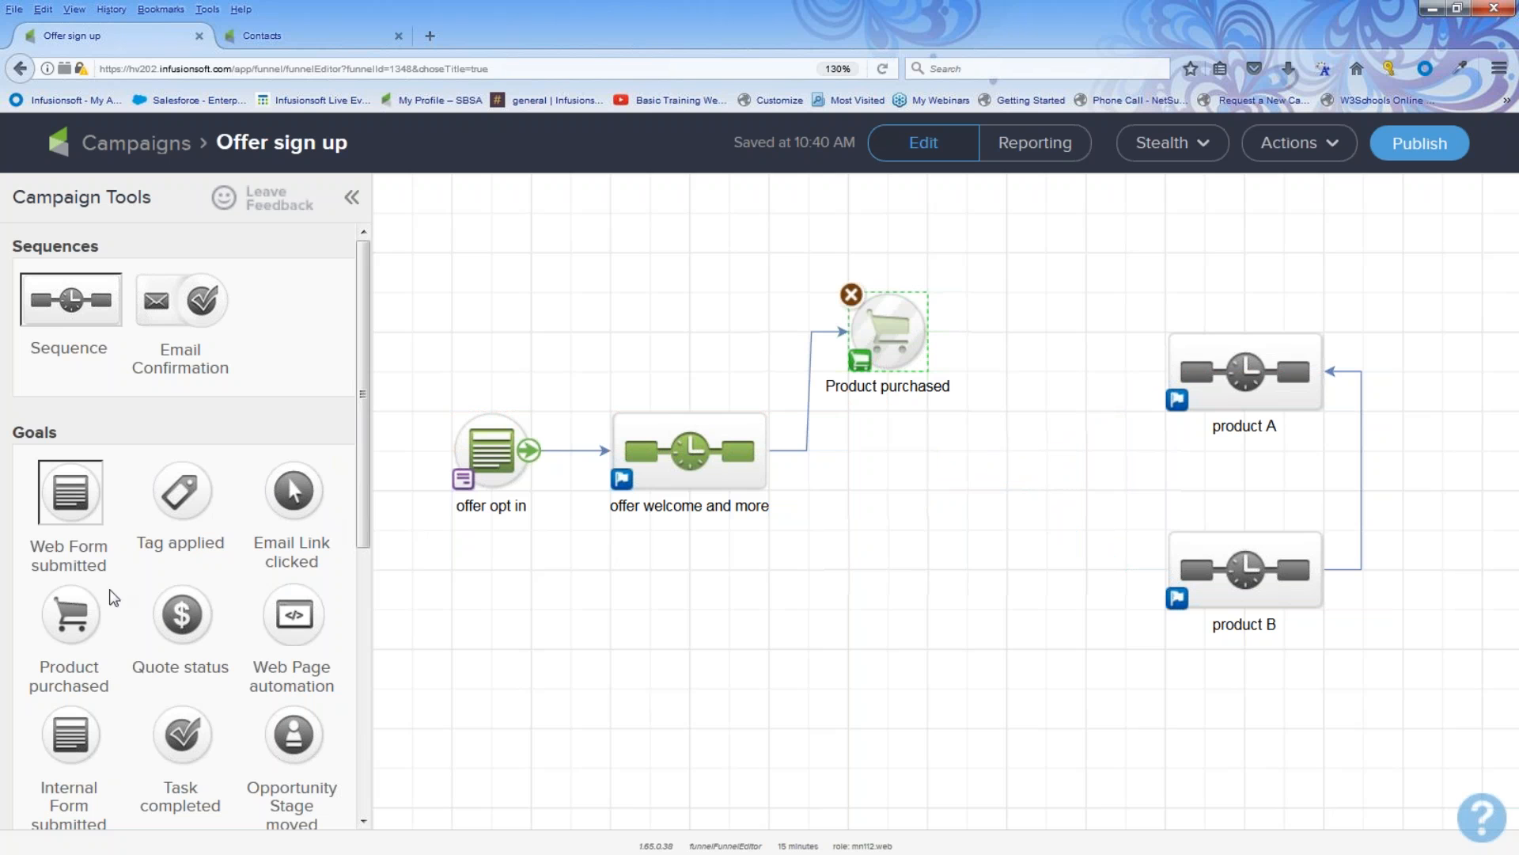
Step: Add a second Product purchased goal, connecting each purchase goal to its own product sequence and deleting the product B to product A link
left_click_drag(63, 625, 878, 522)
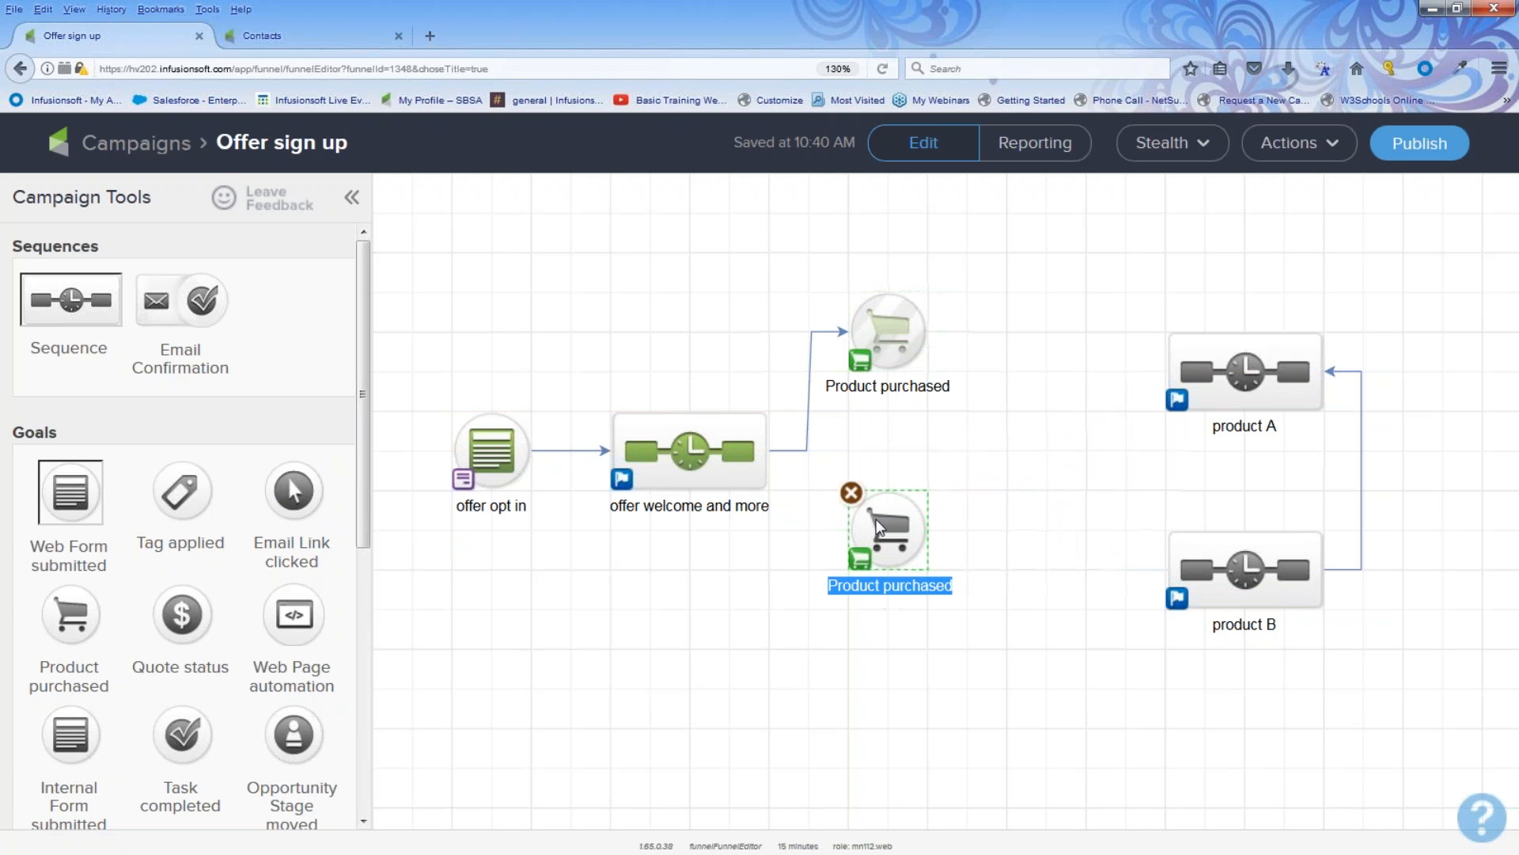
left_click_drag(772, 453, 1198, 534)
left_click_drag(1211, 368, 1176, 349)
left_click_drag(928, 332, 1140, 357)
left_click(1323, 412)
key("Delete")
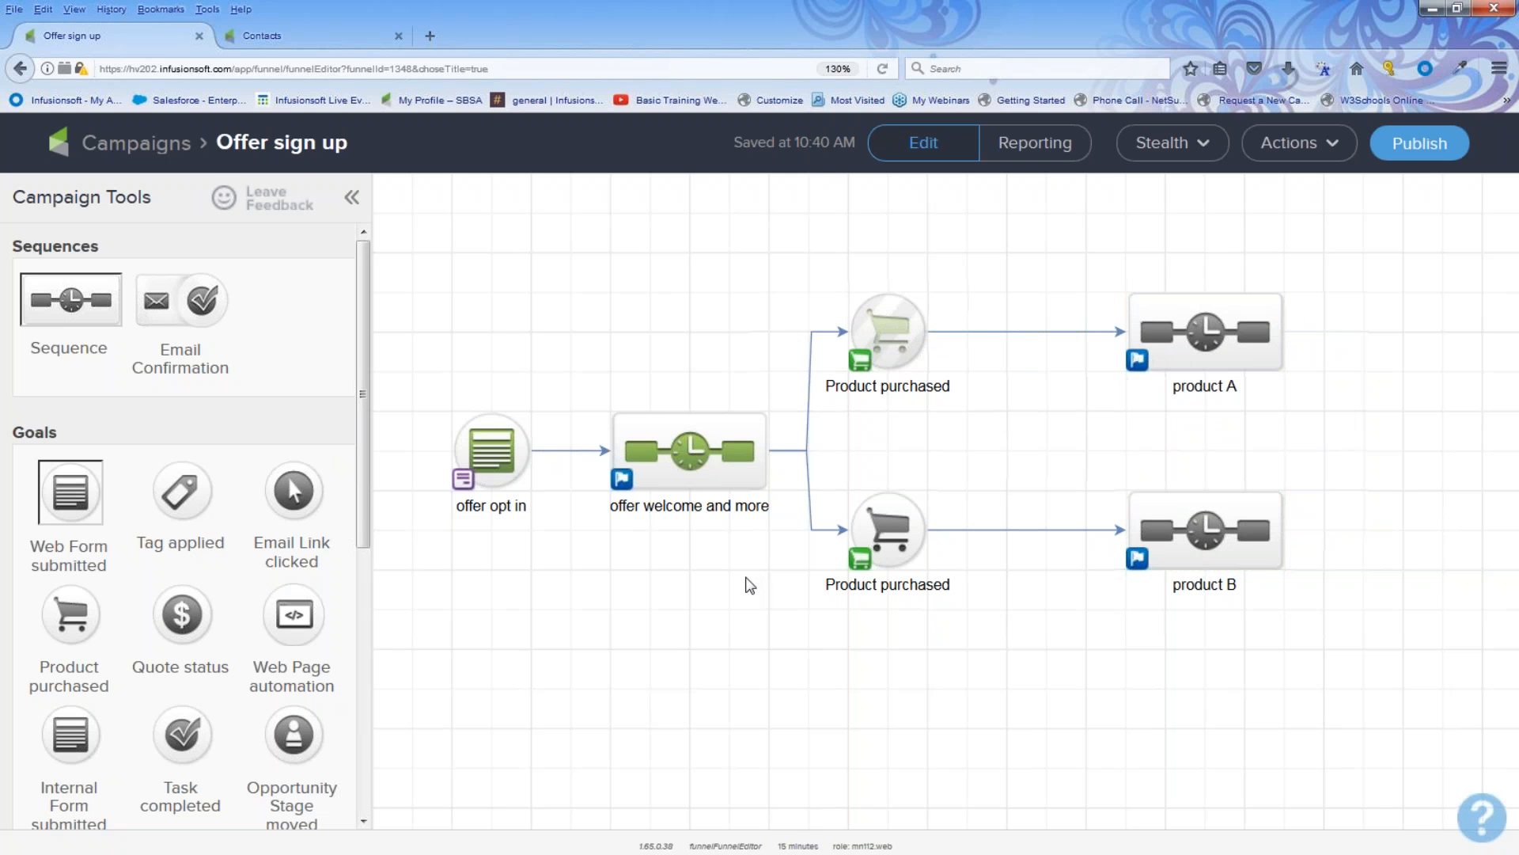
left_click_drag(440, 378, 540, 540)
left_click_drag(591, 372, 782, 539)
left_click_drag(841, 319, 974, 397)
left_click_drag(1056, 235, 1363, 401)
left_click_drag(408, 377, 553, 551)
left_click_drag(561, 383, 782, 561)
left_click_drag(820, 466, 970, 645)
left_click_drag(1085, 468, 1114, 529)
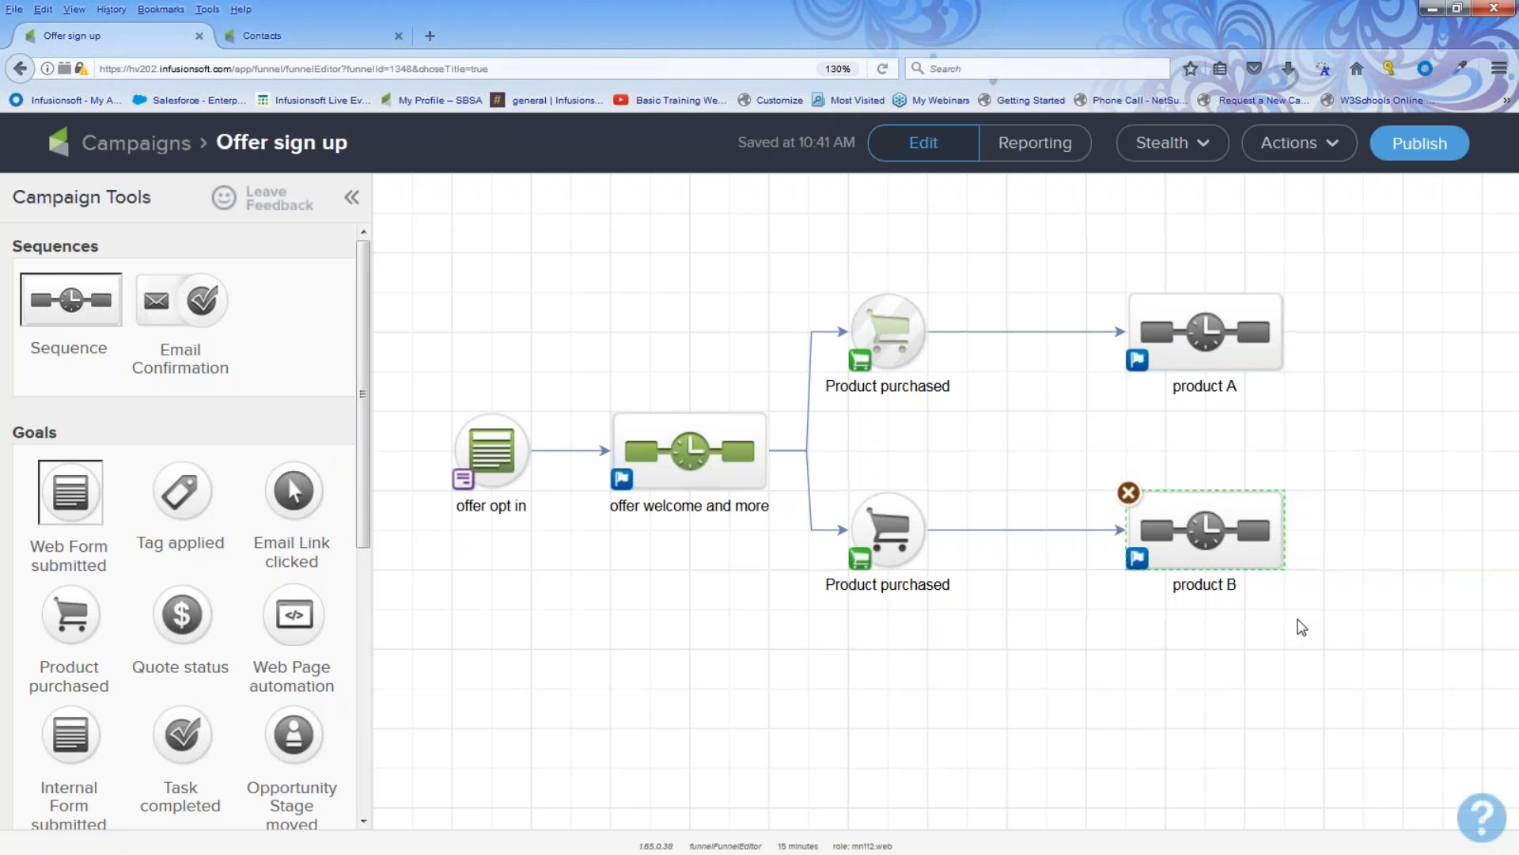
Step: Switch to the Contacts tab and select the first five contacts in the list
left_click(262, 36)
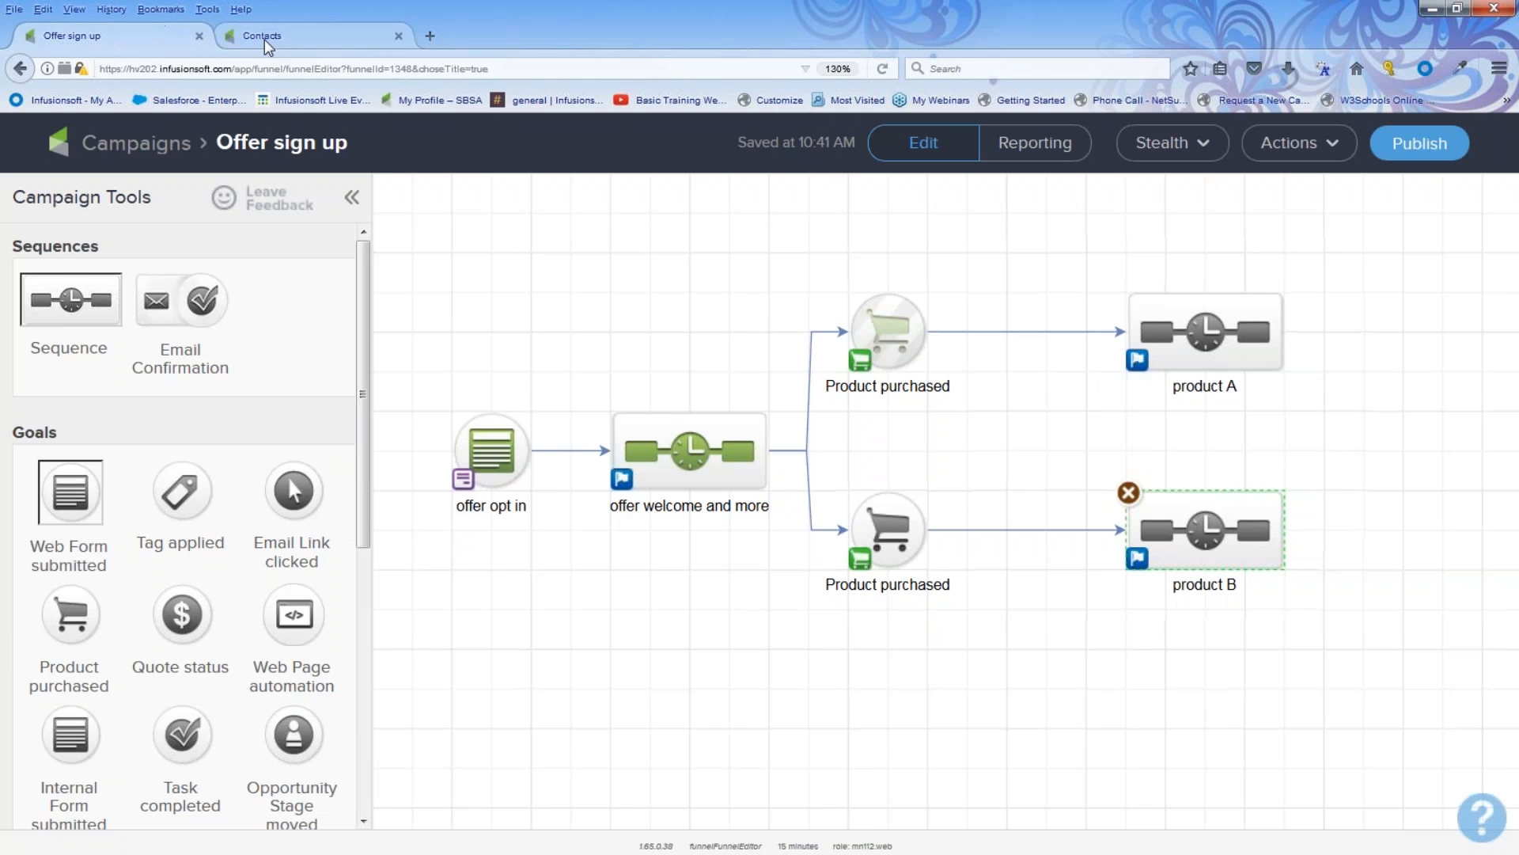
mouse_move(224, 195)
left_click(269, 235)
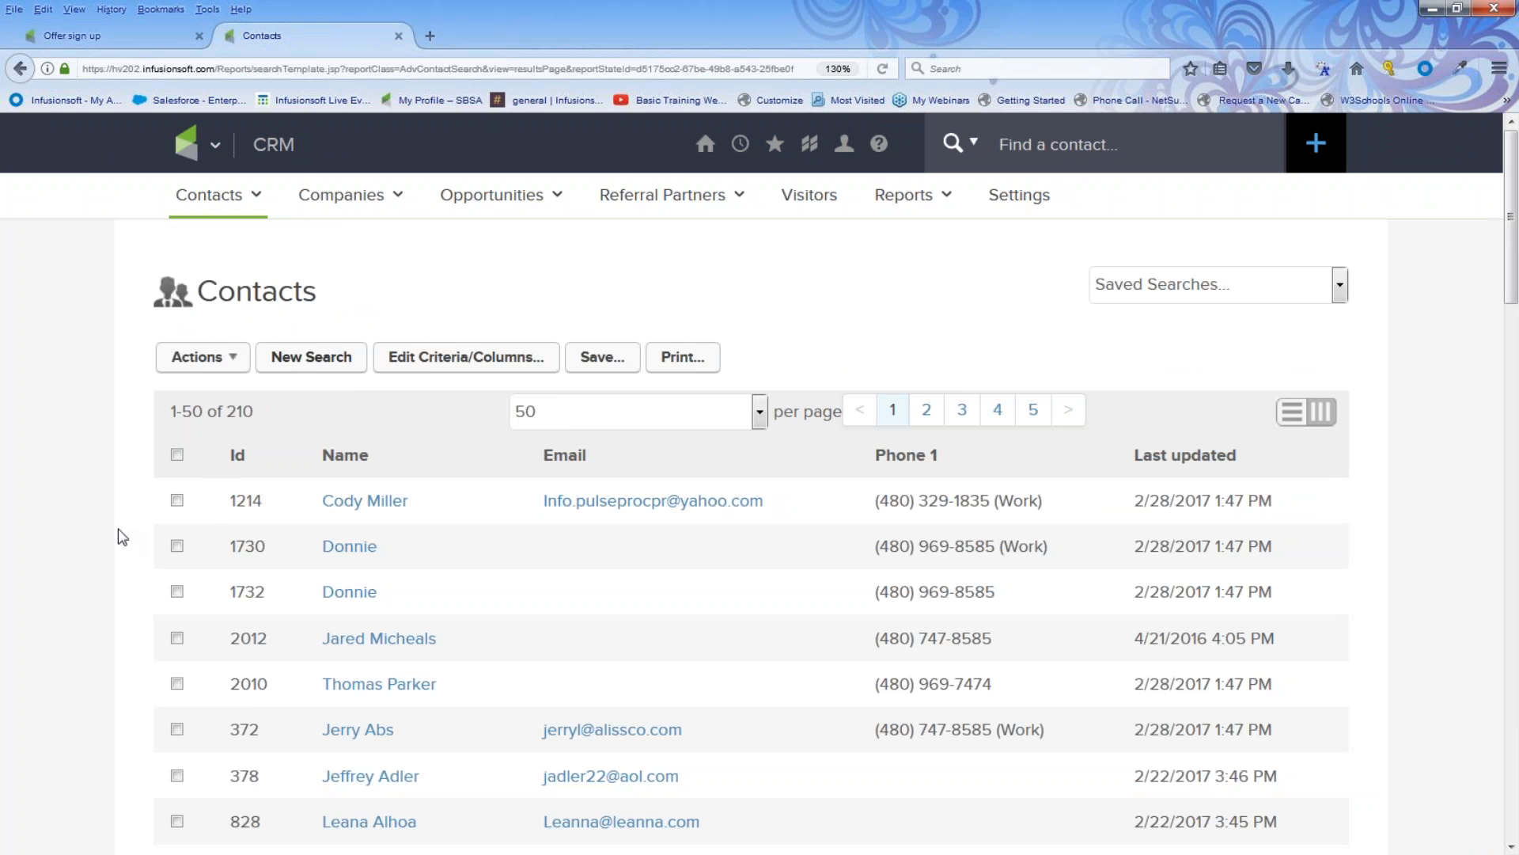
left_click(178, 500)
left_click(178, 637)
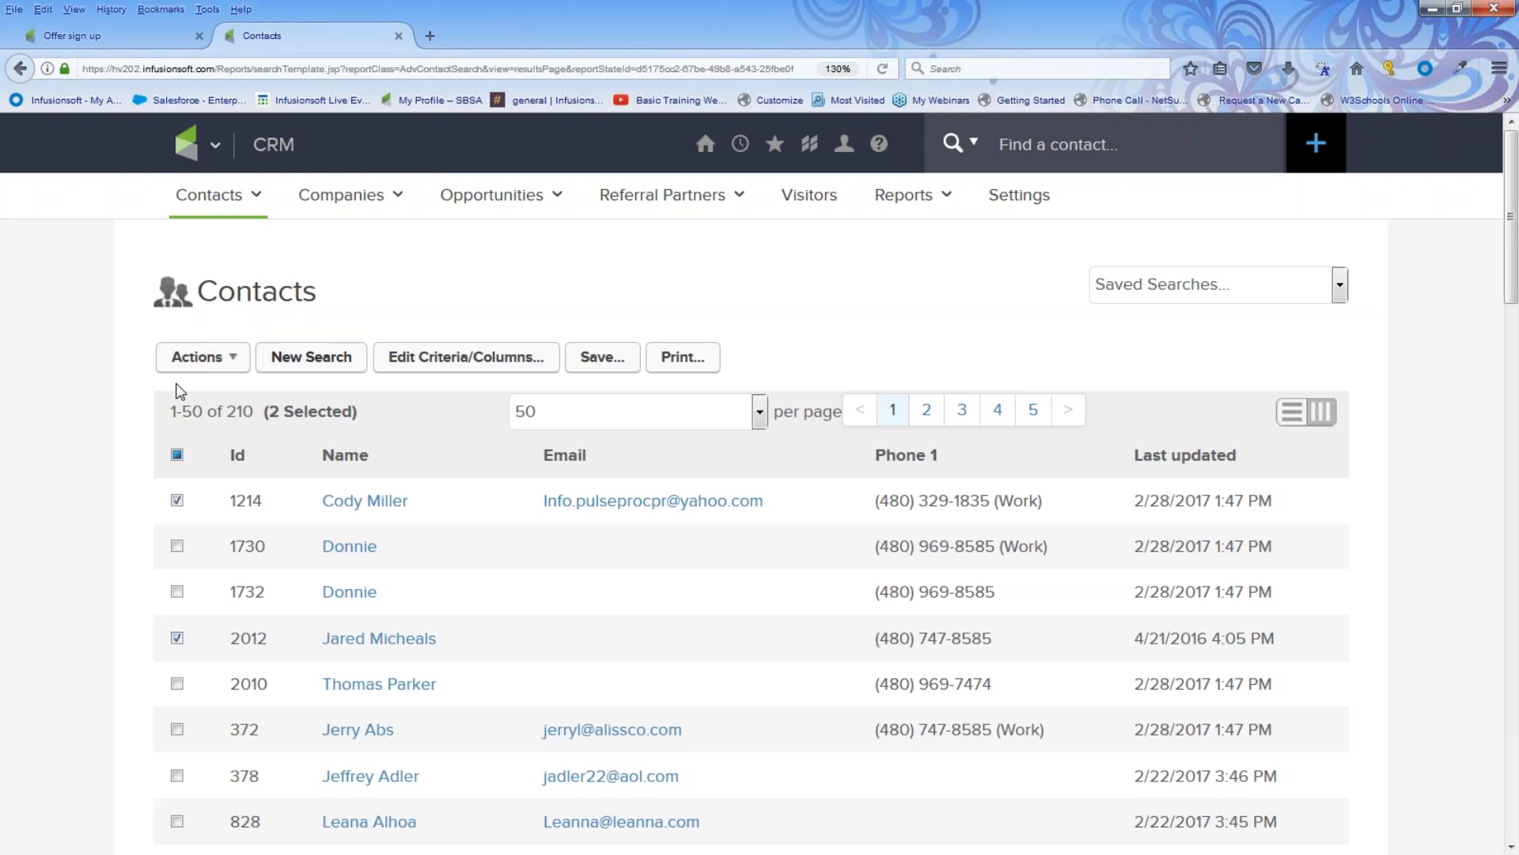
left_click(178, 457)
left_click(178, 458)
left_click(176, 546)
left_click(177, 500)
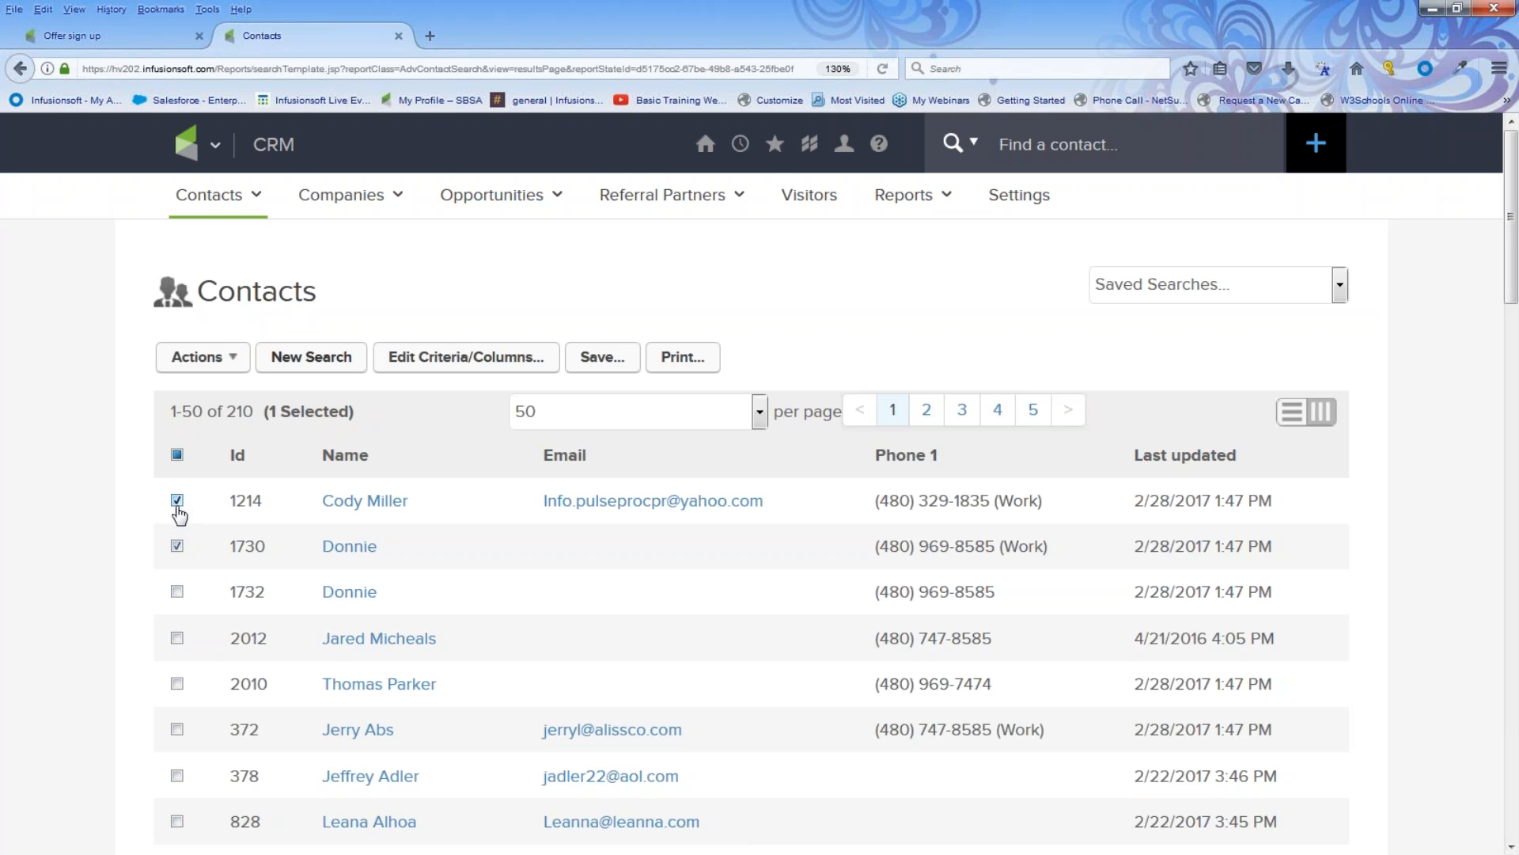
left_click(177, 594)
left_click(177, 639)
left_click(176, 684)
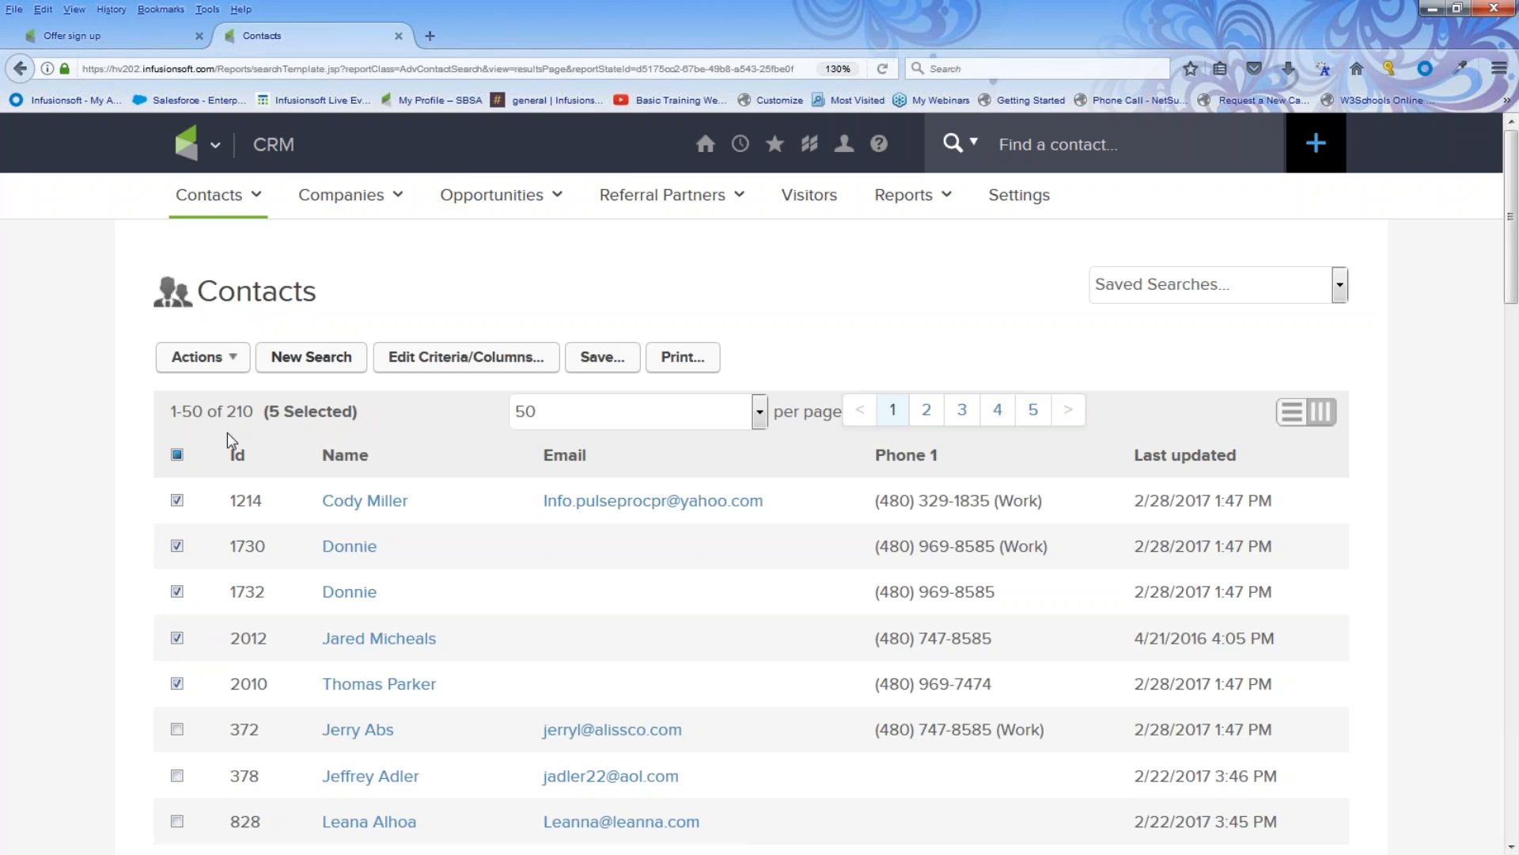
left_click(198, 358)
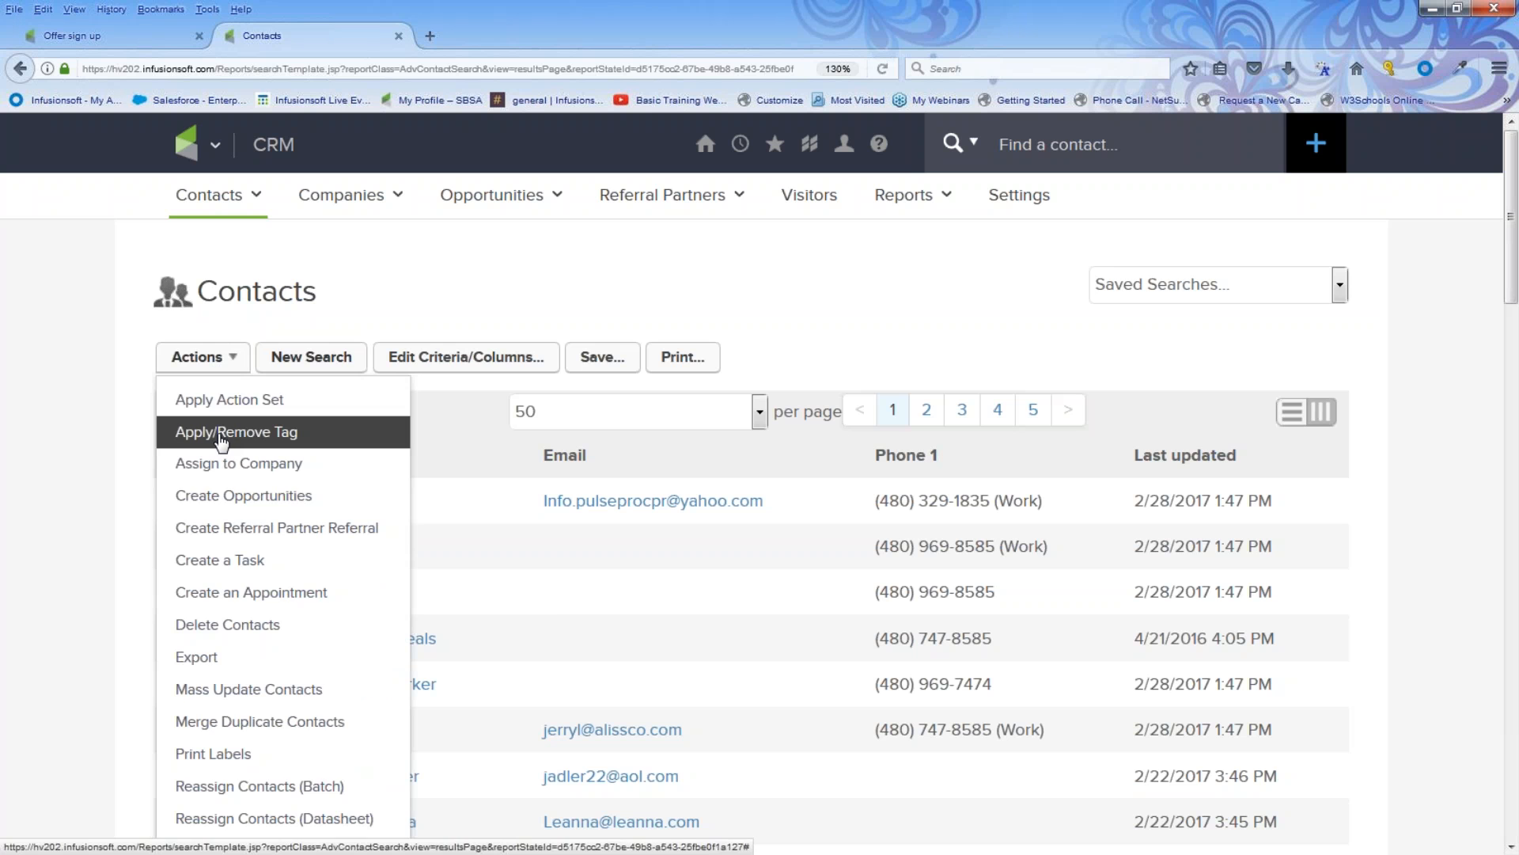
left_click(221, 433)
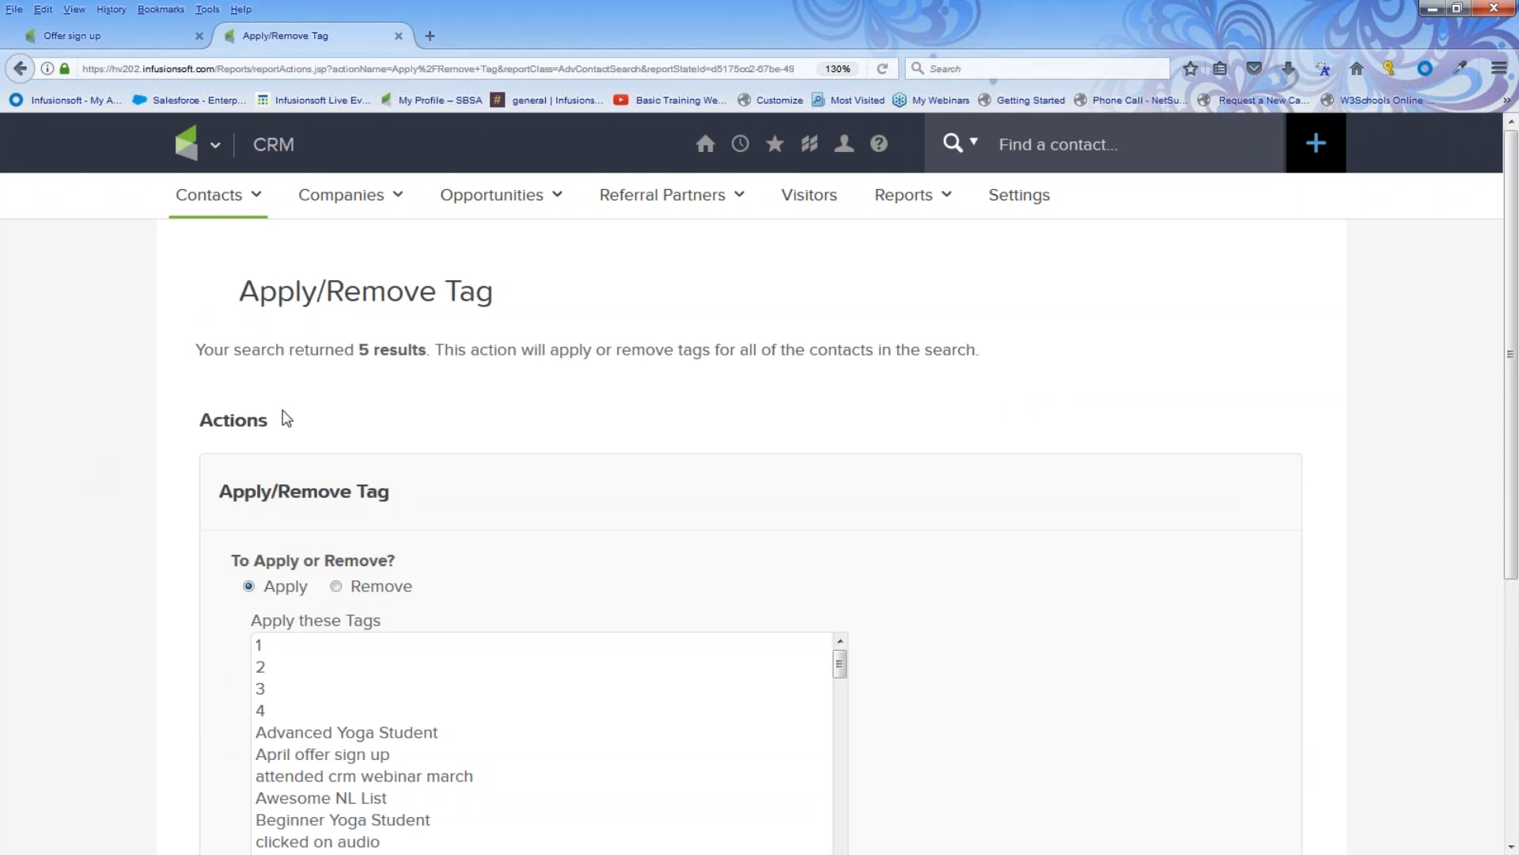
left_click_drag(203, 349, 418, 353)
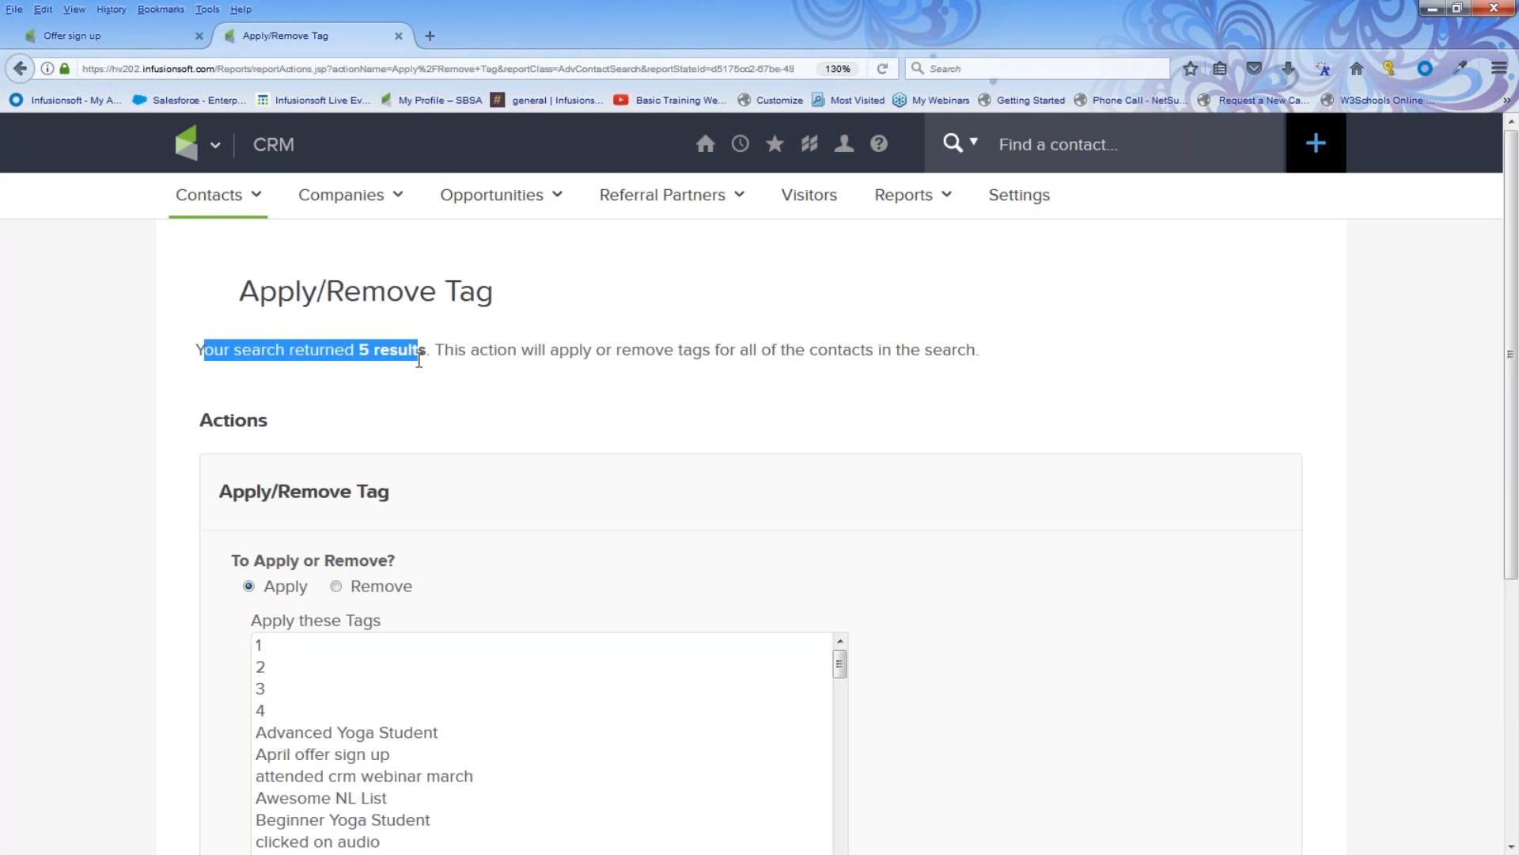
scroll(434, 409, "down", 2)
scroll(435, 408, "down", 2)
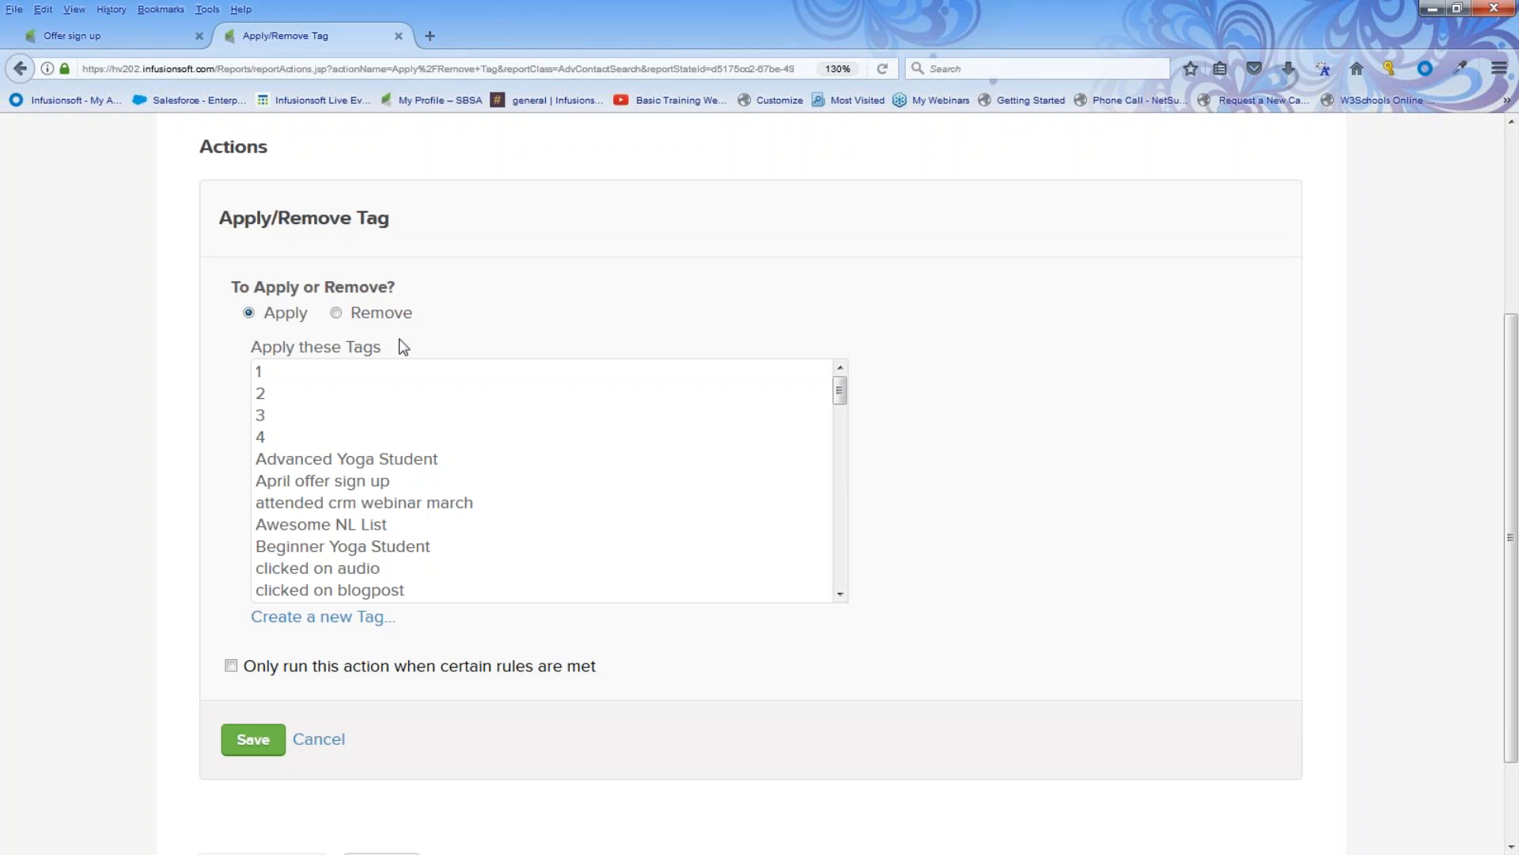
scroll(282, 411, "up", 4)
left_click(214, 145)
left_click(432, 267)
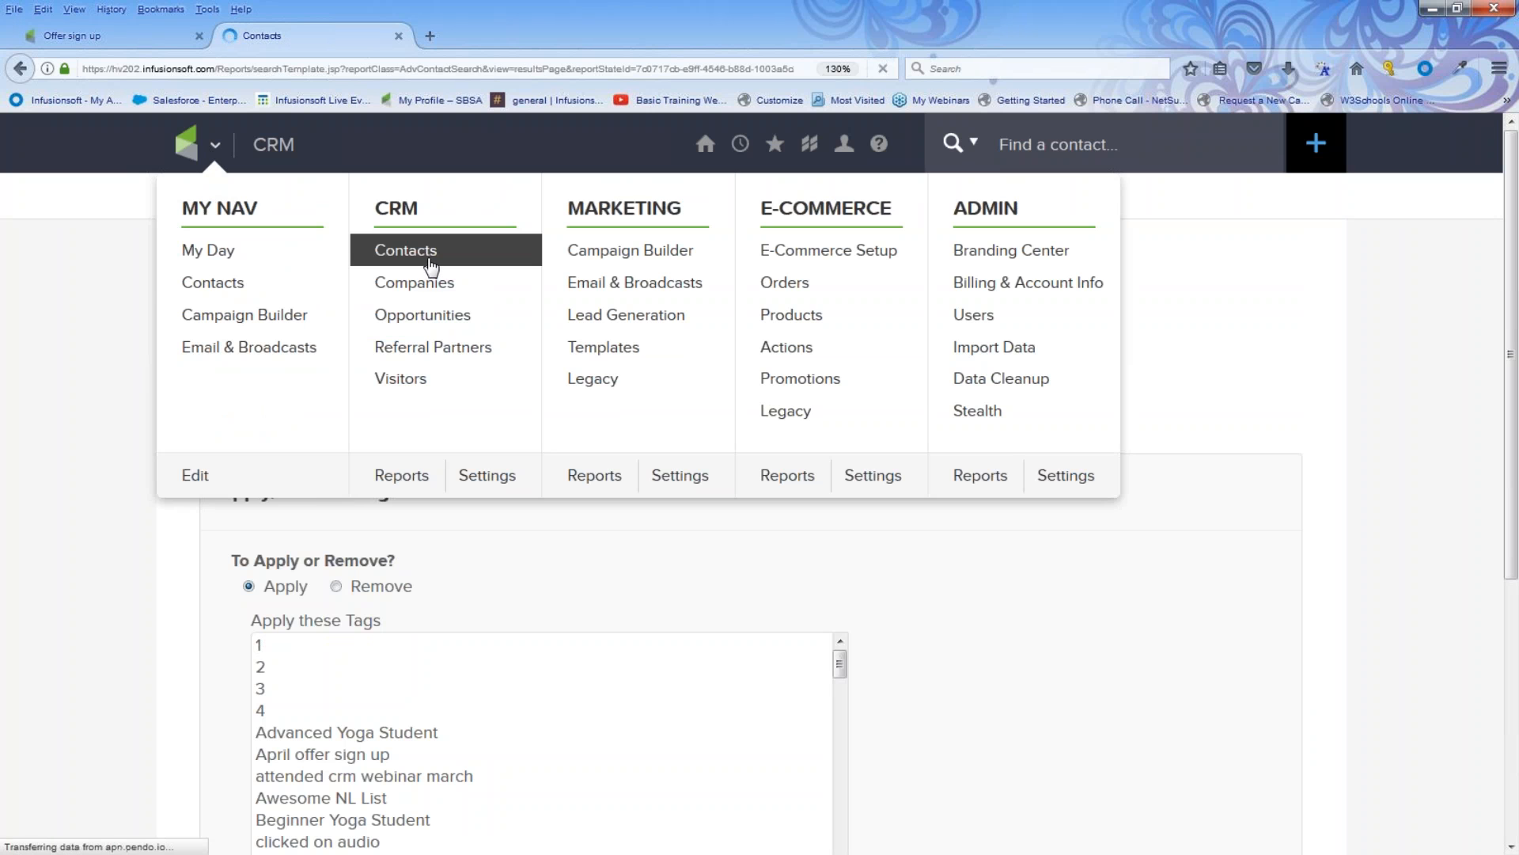
Step: Select the first four contacts and open the Start/Stop a Campaign Sequence action for them
left_click(177, 500)
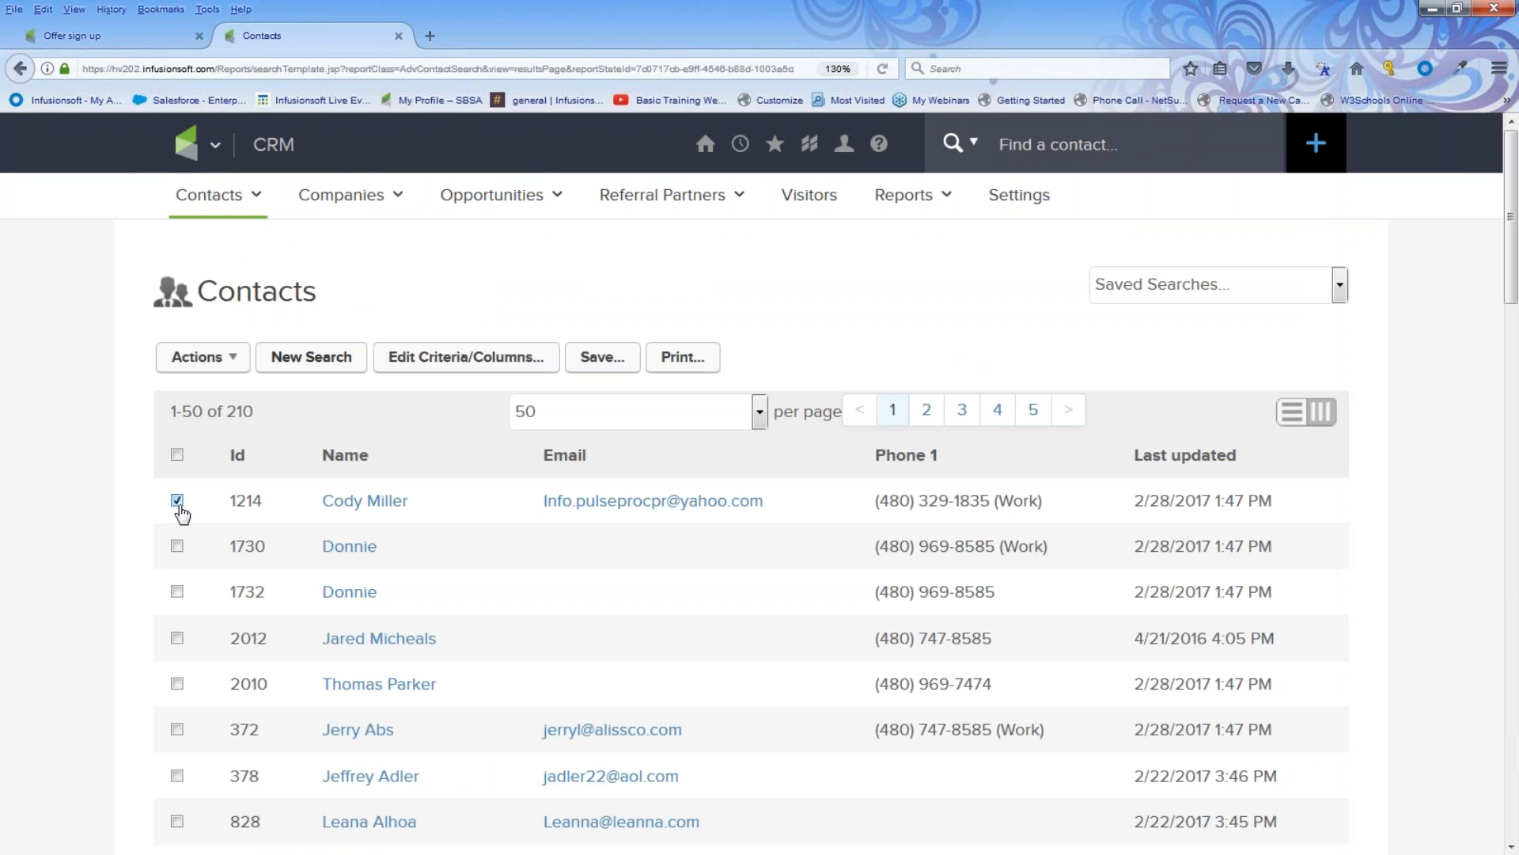
left_click(177, 547)
left_click(177, 592)
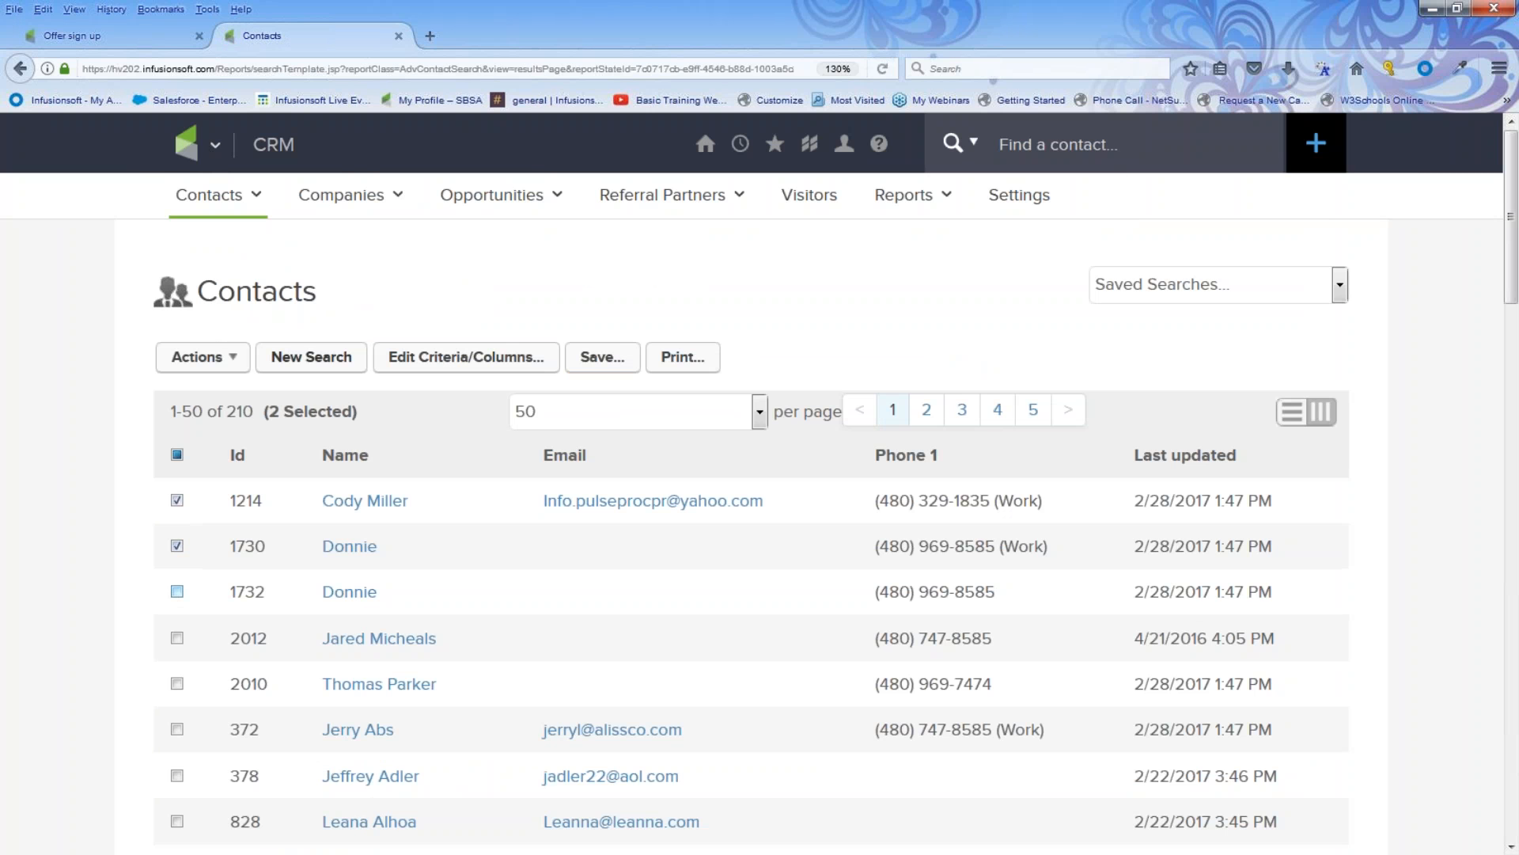
left_click(176, 639)
left_click(224, 360)
scroll(218, 463, "down", 15)
scroll(219, 463, "up", 10)
scroll(221, 467, "up", 4)
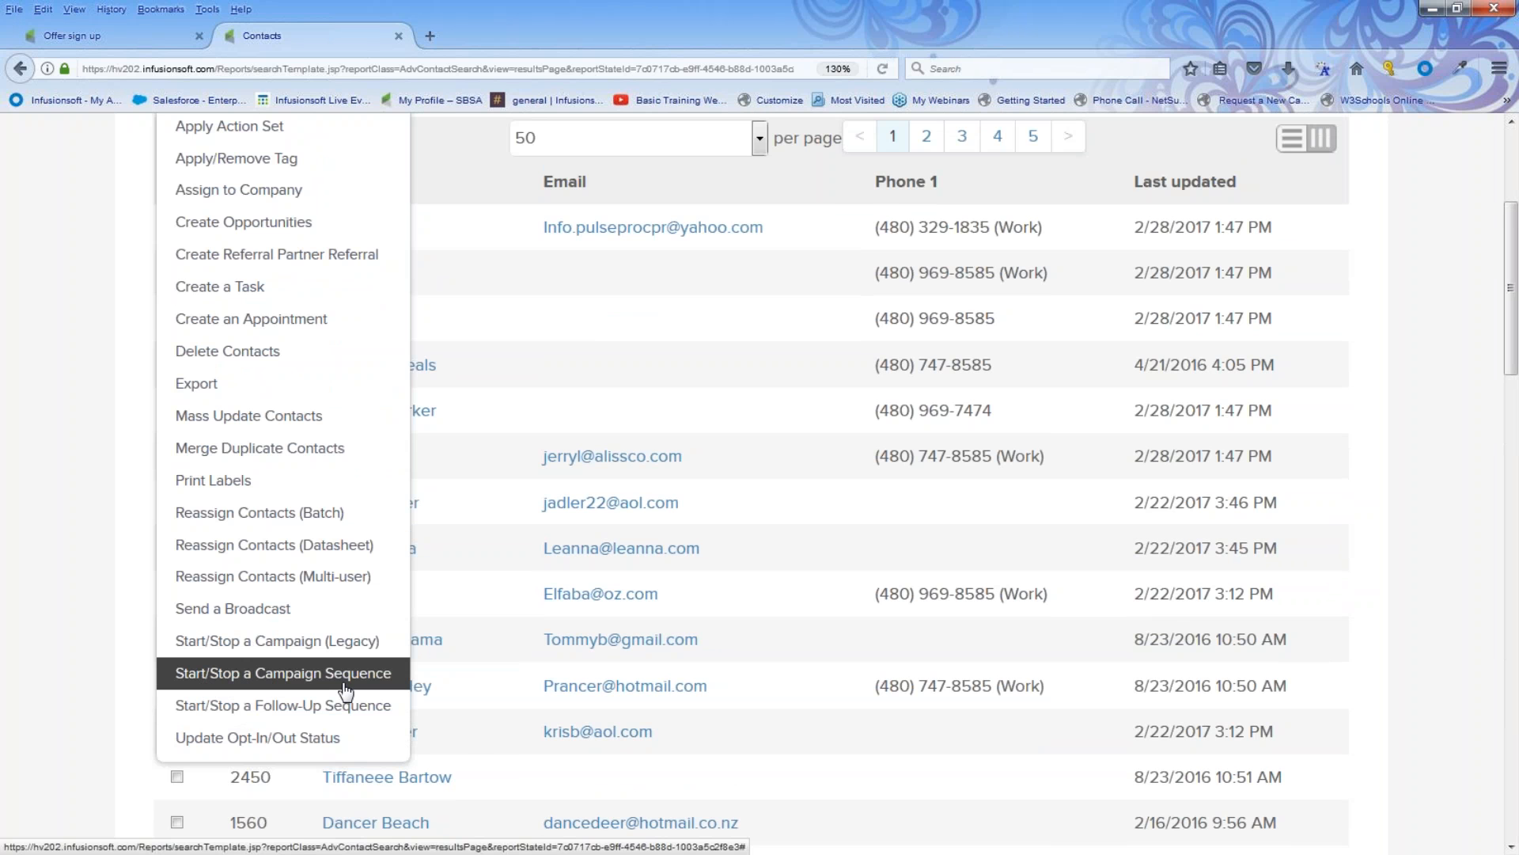
left_click(323, 675)
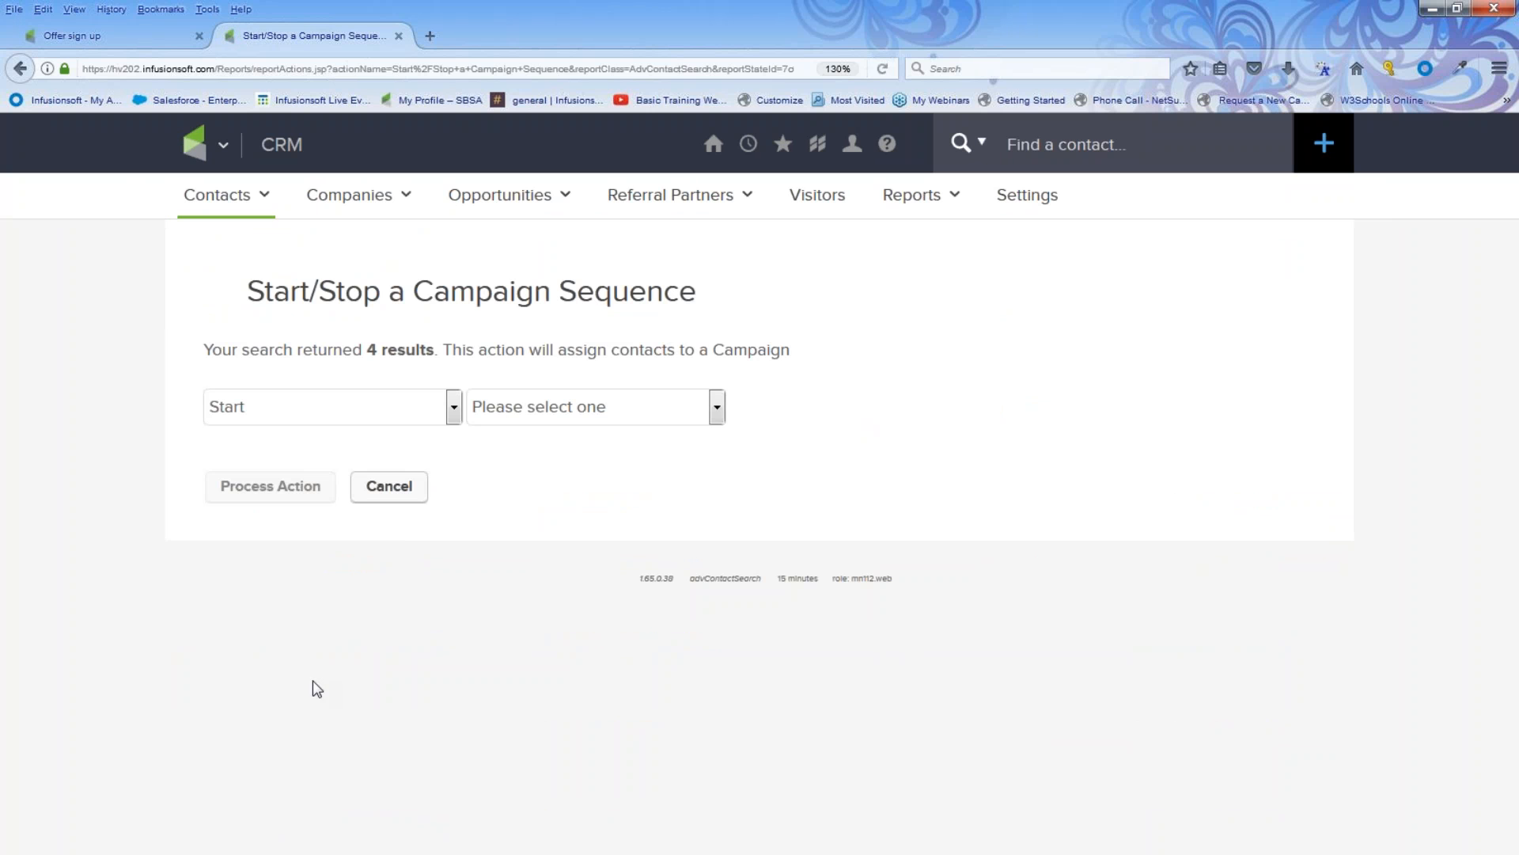
Step: Choose to start the Offer sign up campaign and pick one of its sequences
left_click_drag(202, 354, 378, 387)
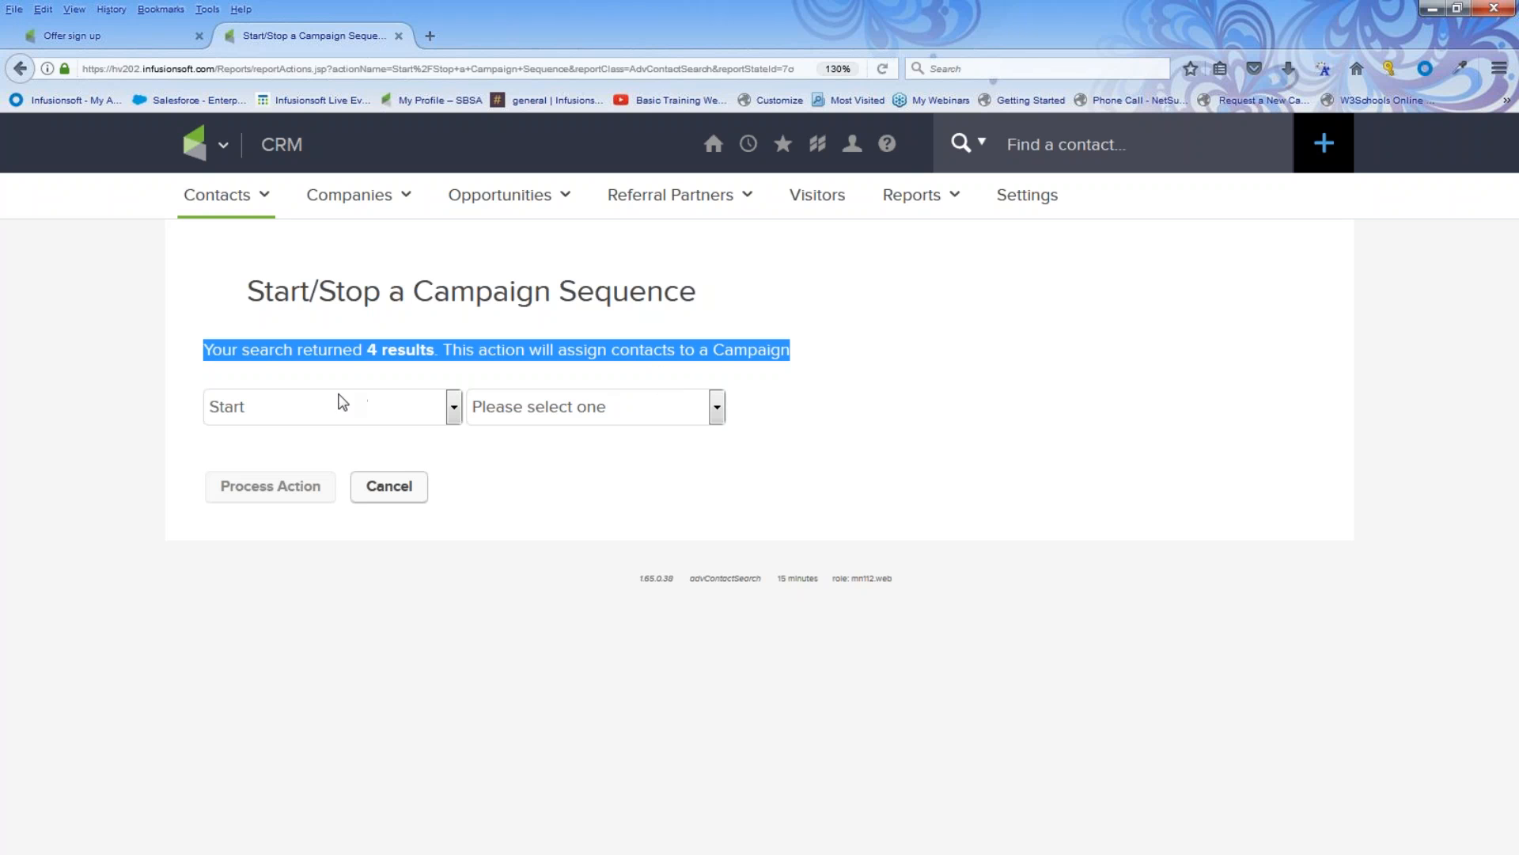
left_click(716, 416)
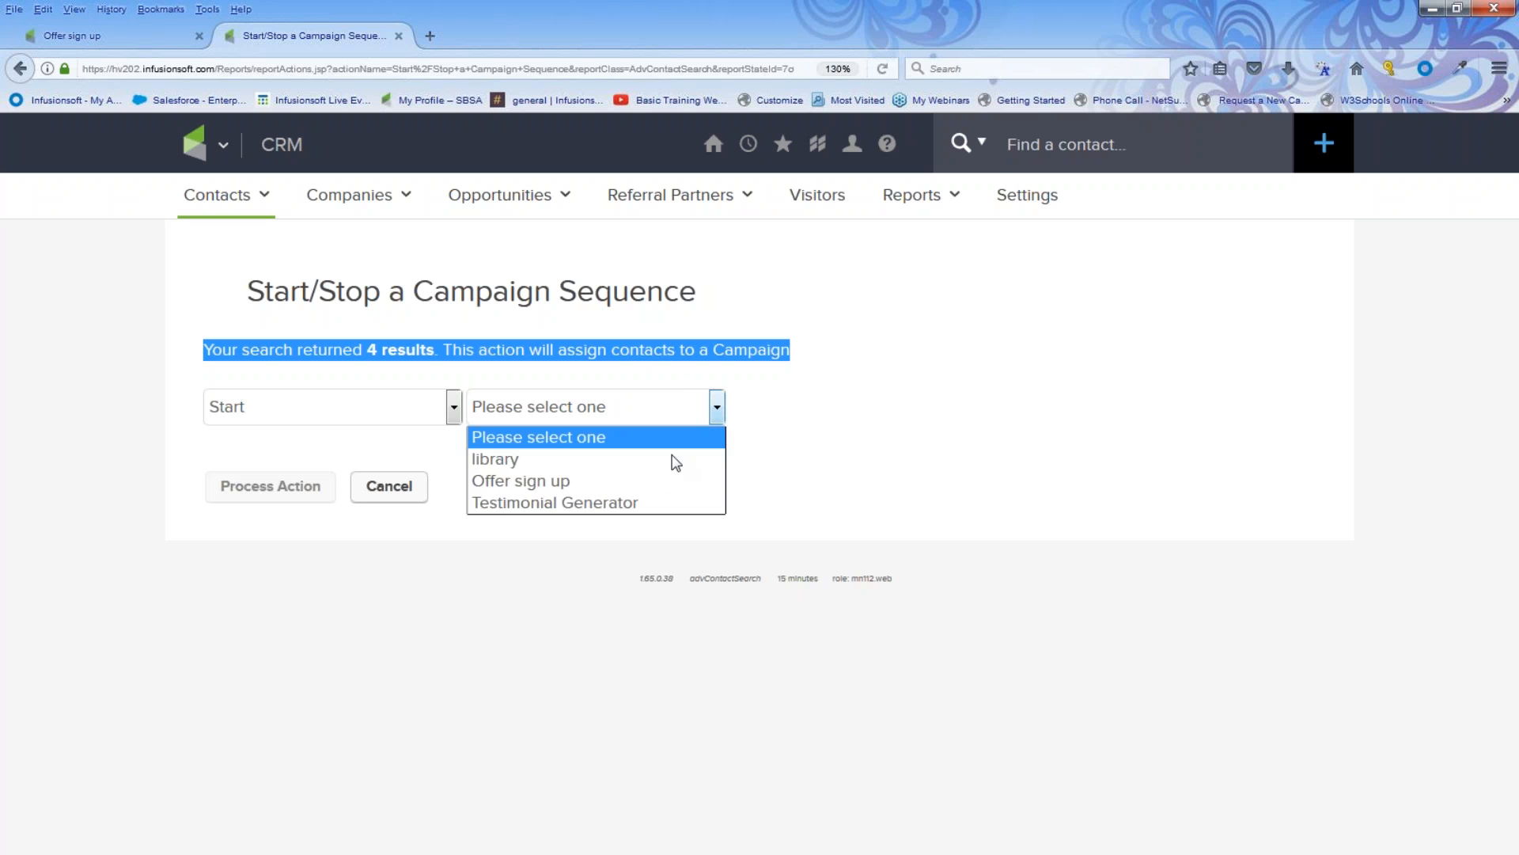
left_click(669, 484)
left_click(820, 411)
left_click(820, 459)
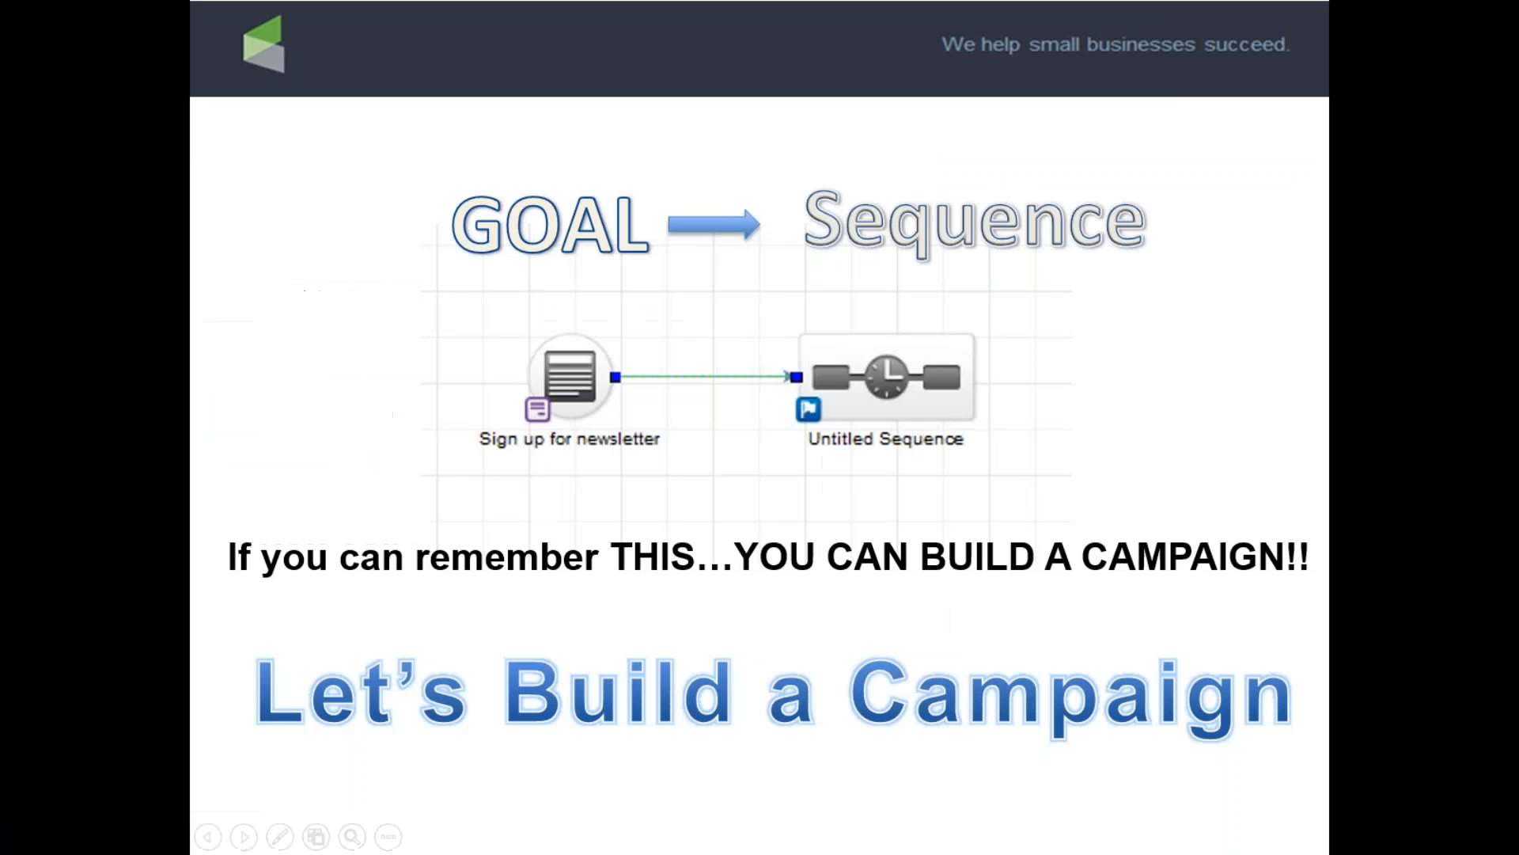
left_click(978, 389)
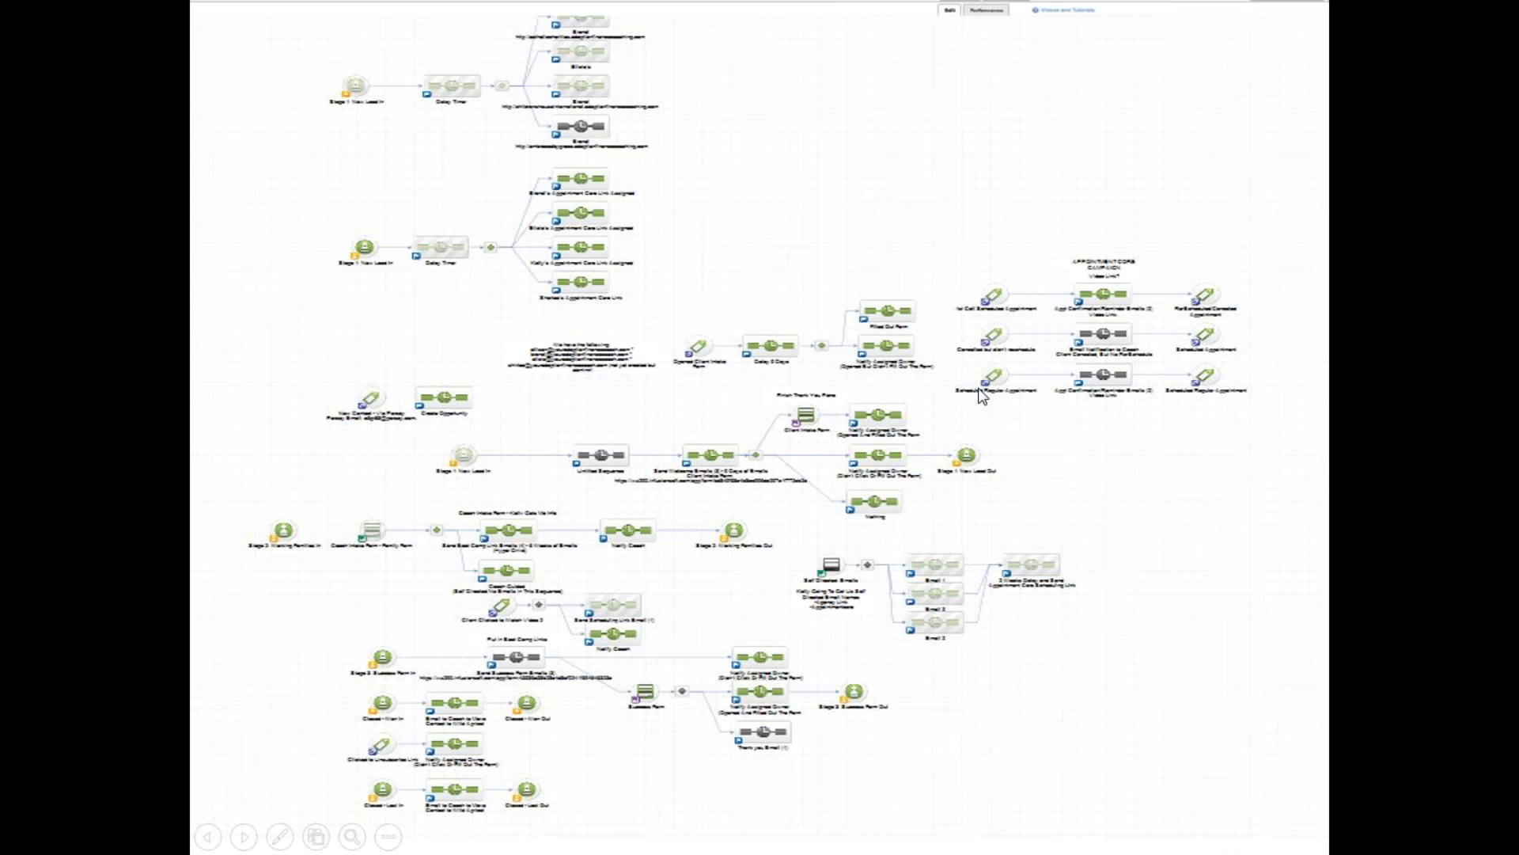
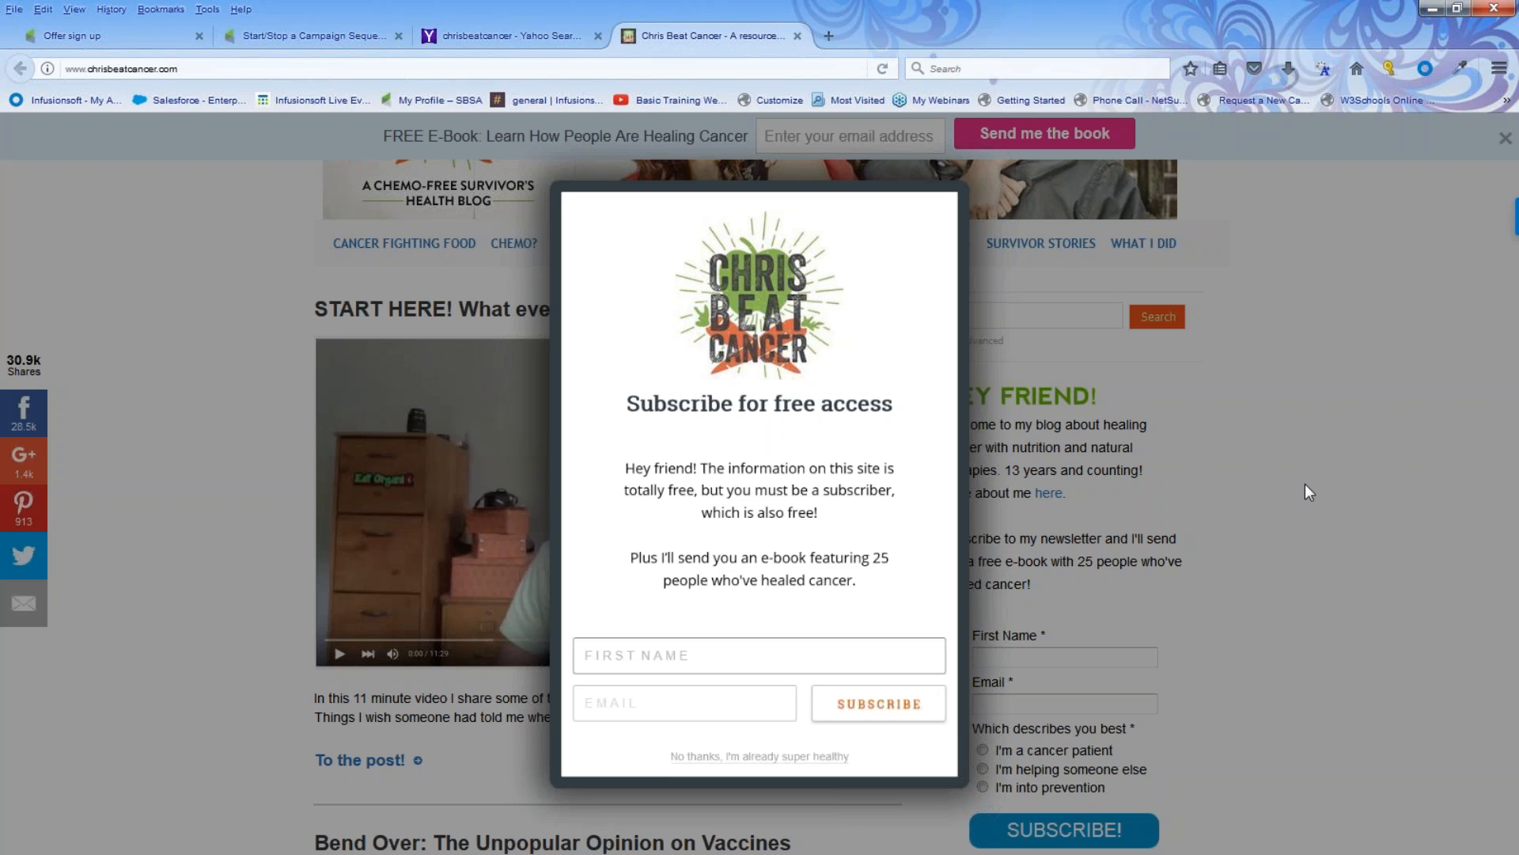
Step: Close the Chris Beat Cancer browser tab
left_click(797, 35)
left_click(1430, 9)
left_click(1163, 302)
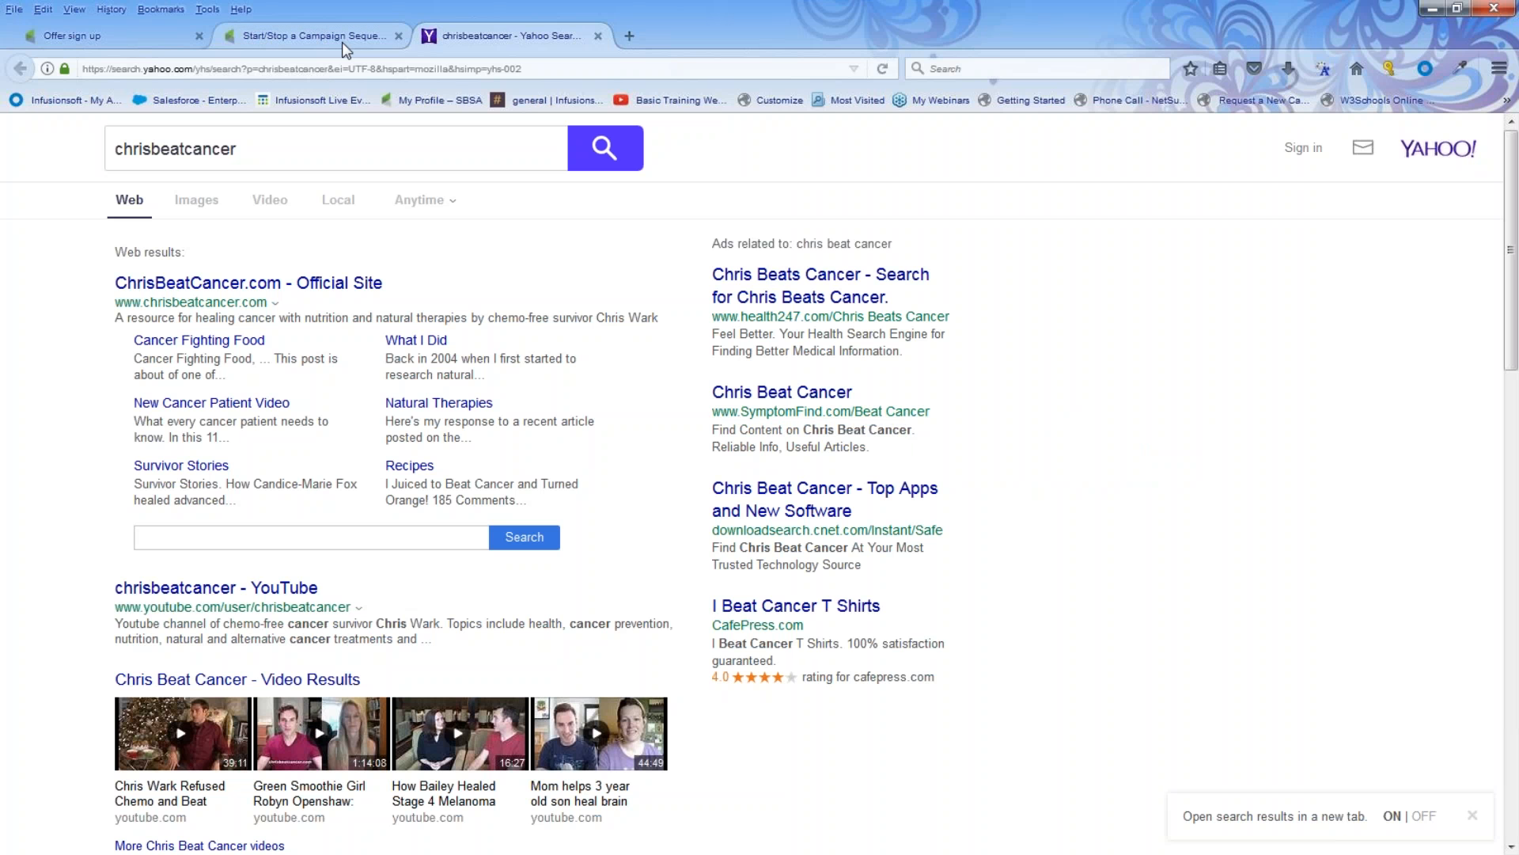
left_click(339, 39)
left_click(212, 144)
left_click(274, 710)
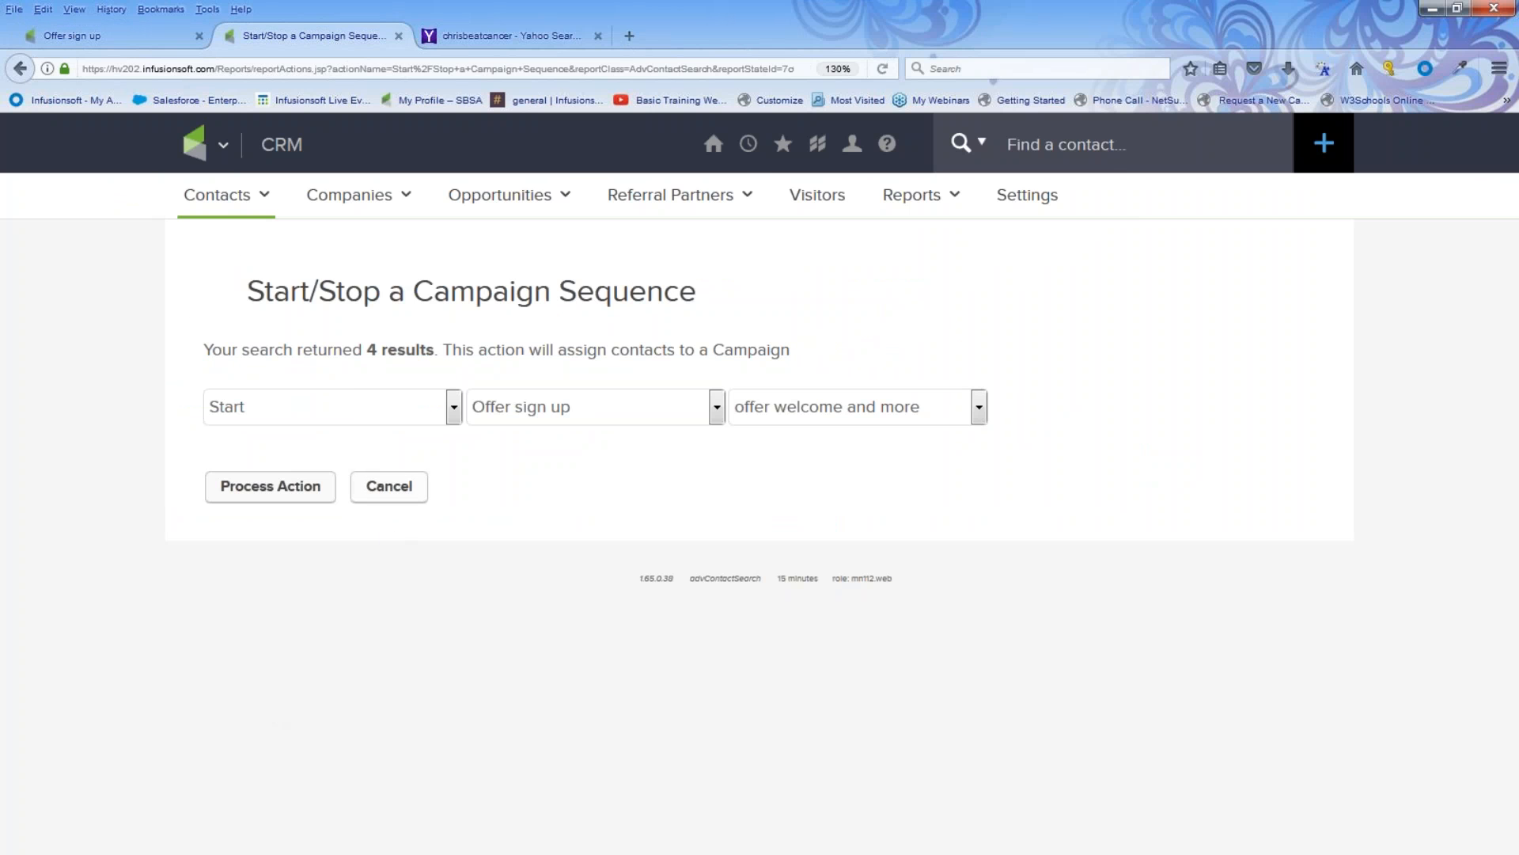
Step: Cancel the sequence action and open the Offer sign up campaign in the Campaign Builder
left_click(408, 487)
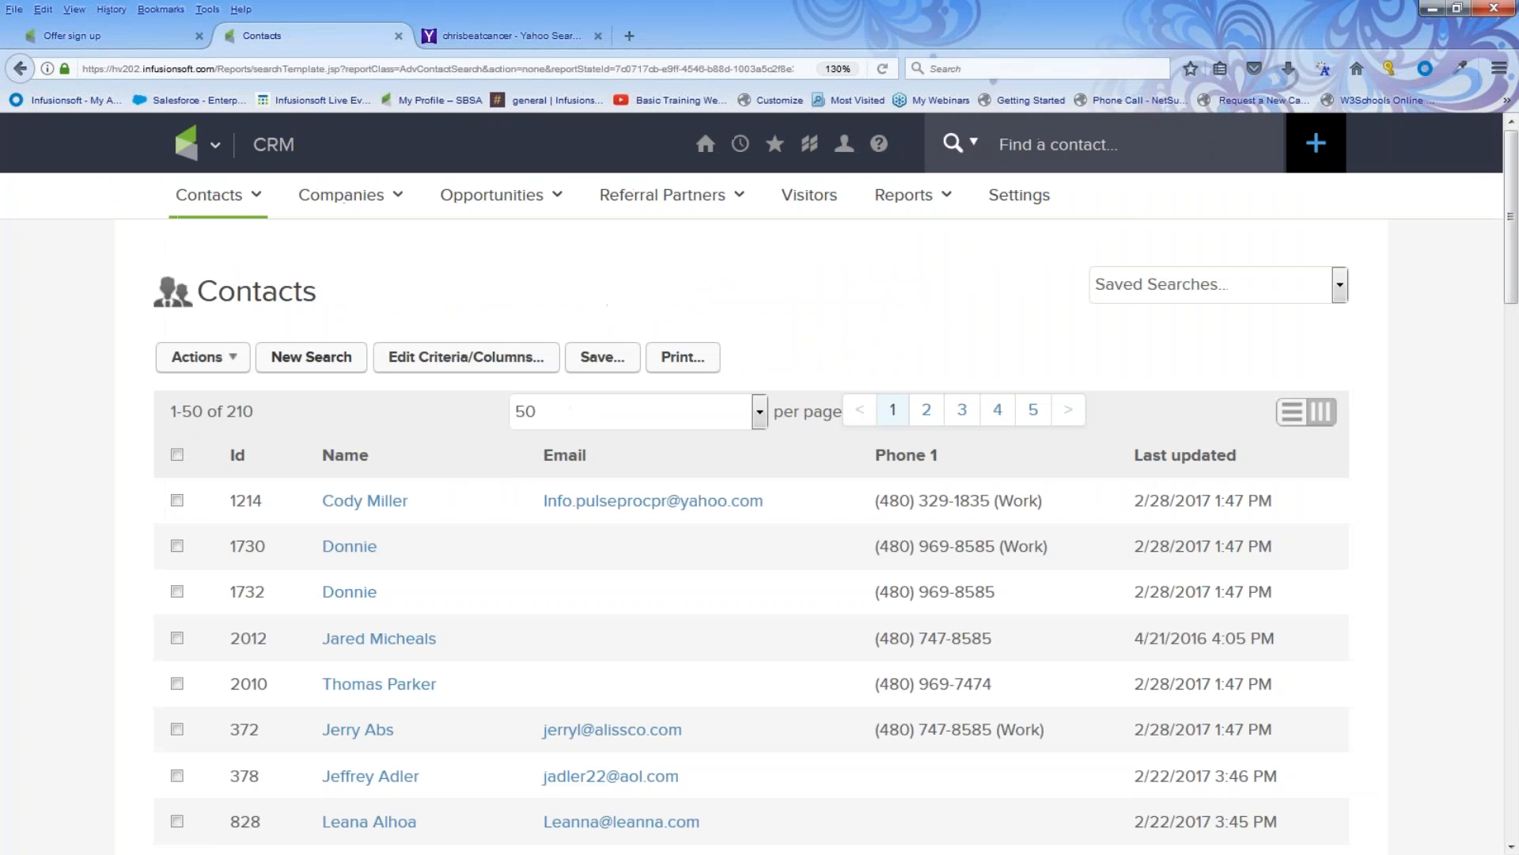
left_click(212, 146)
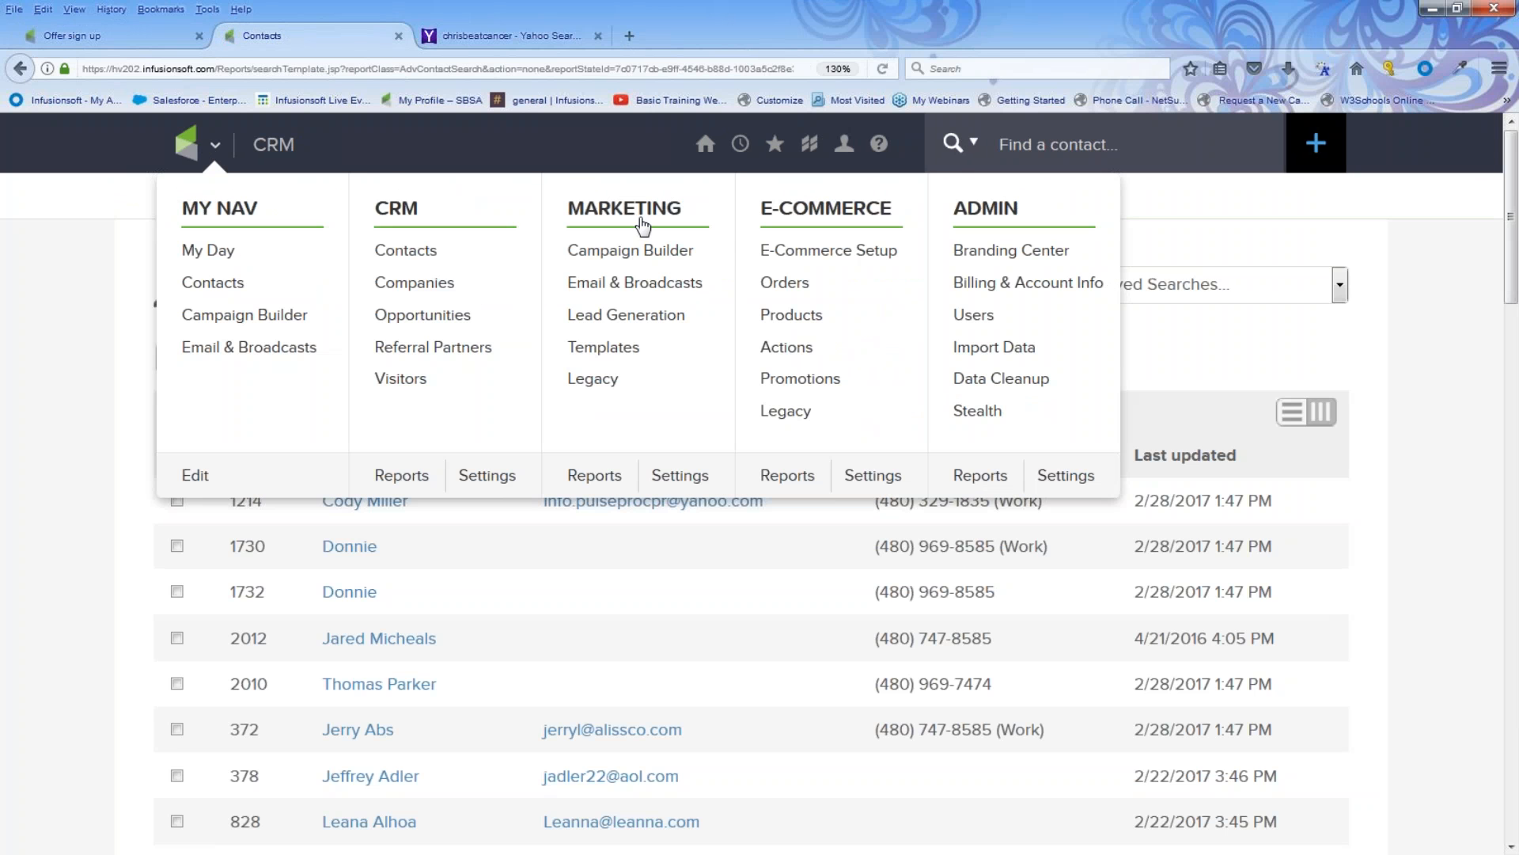
left_click(636, 252)
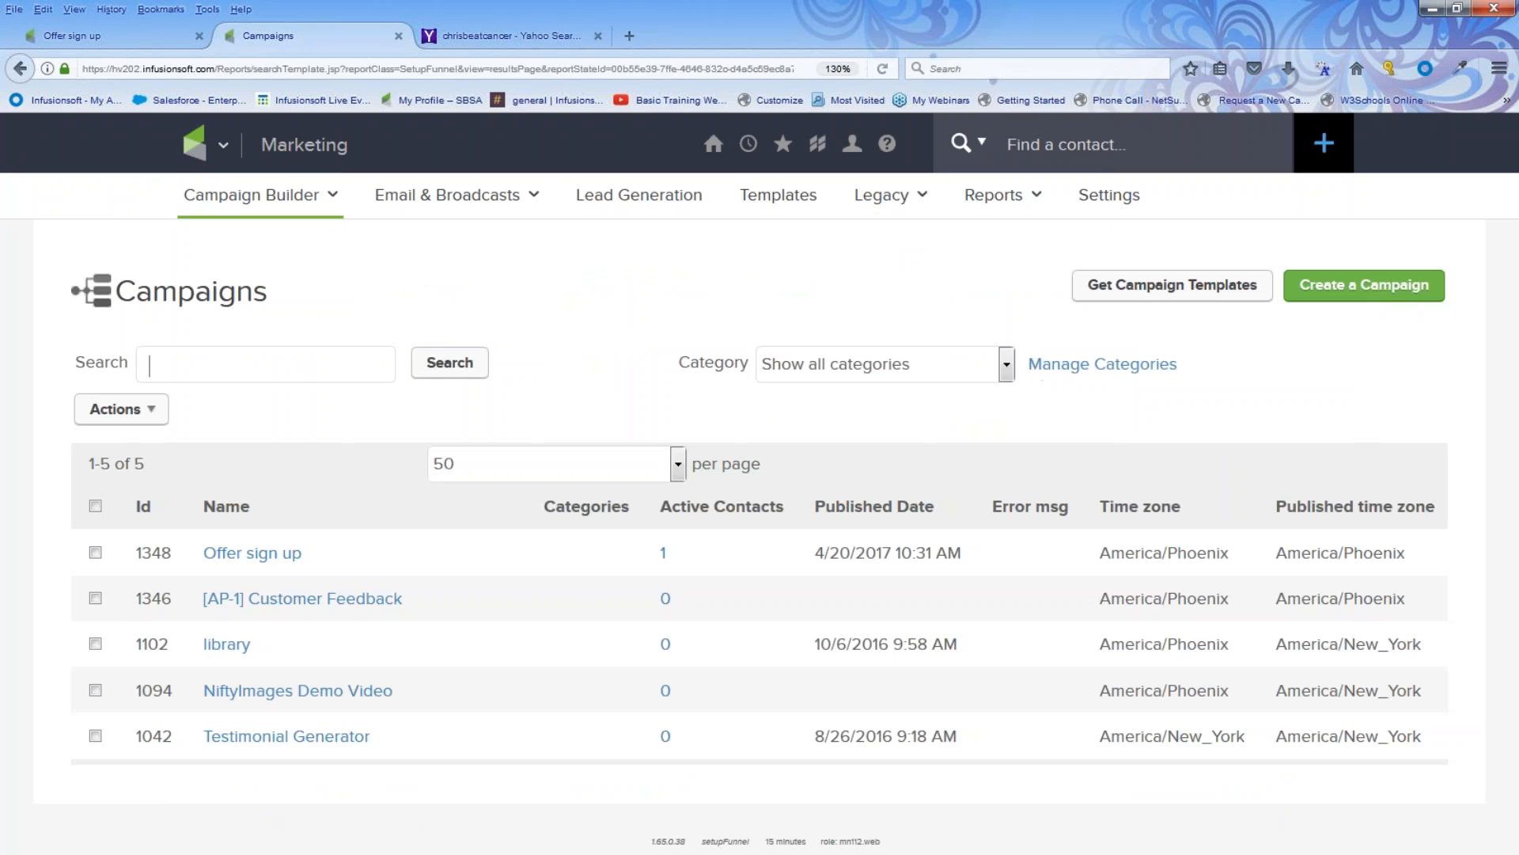
left_click(262, 554)
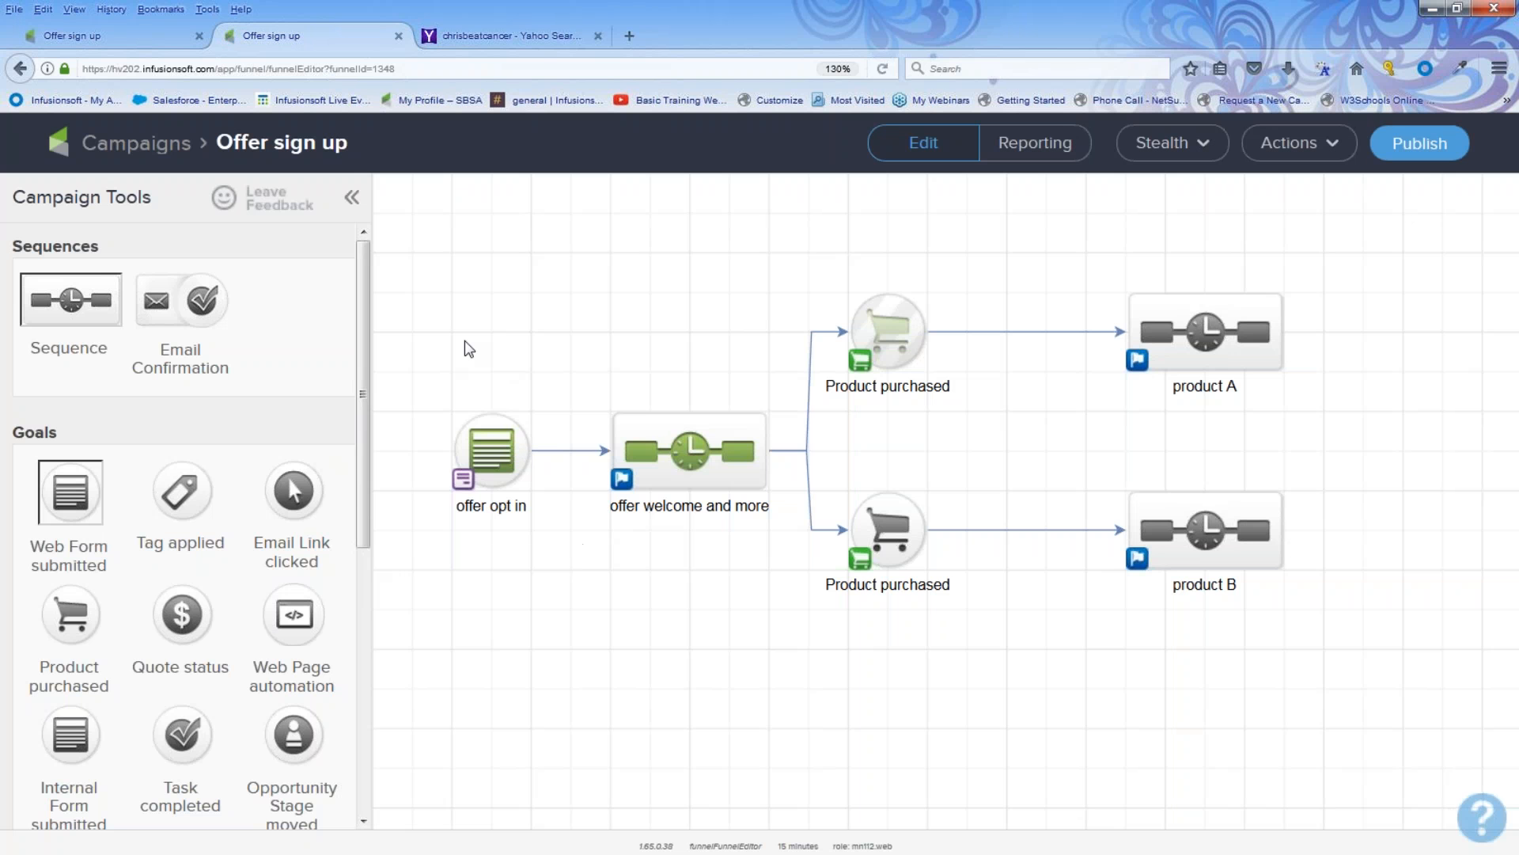
Step: In the offer welcome and more sequence, add the coaching prospect tag to the existing Apply tag step
left_click_drag(433, 362, 546, 538)
double_click(700, 453)
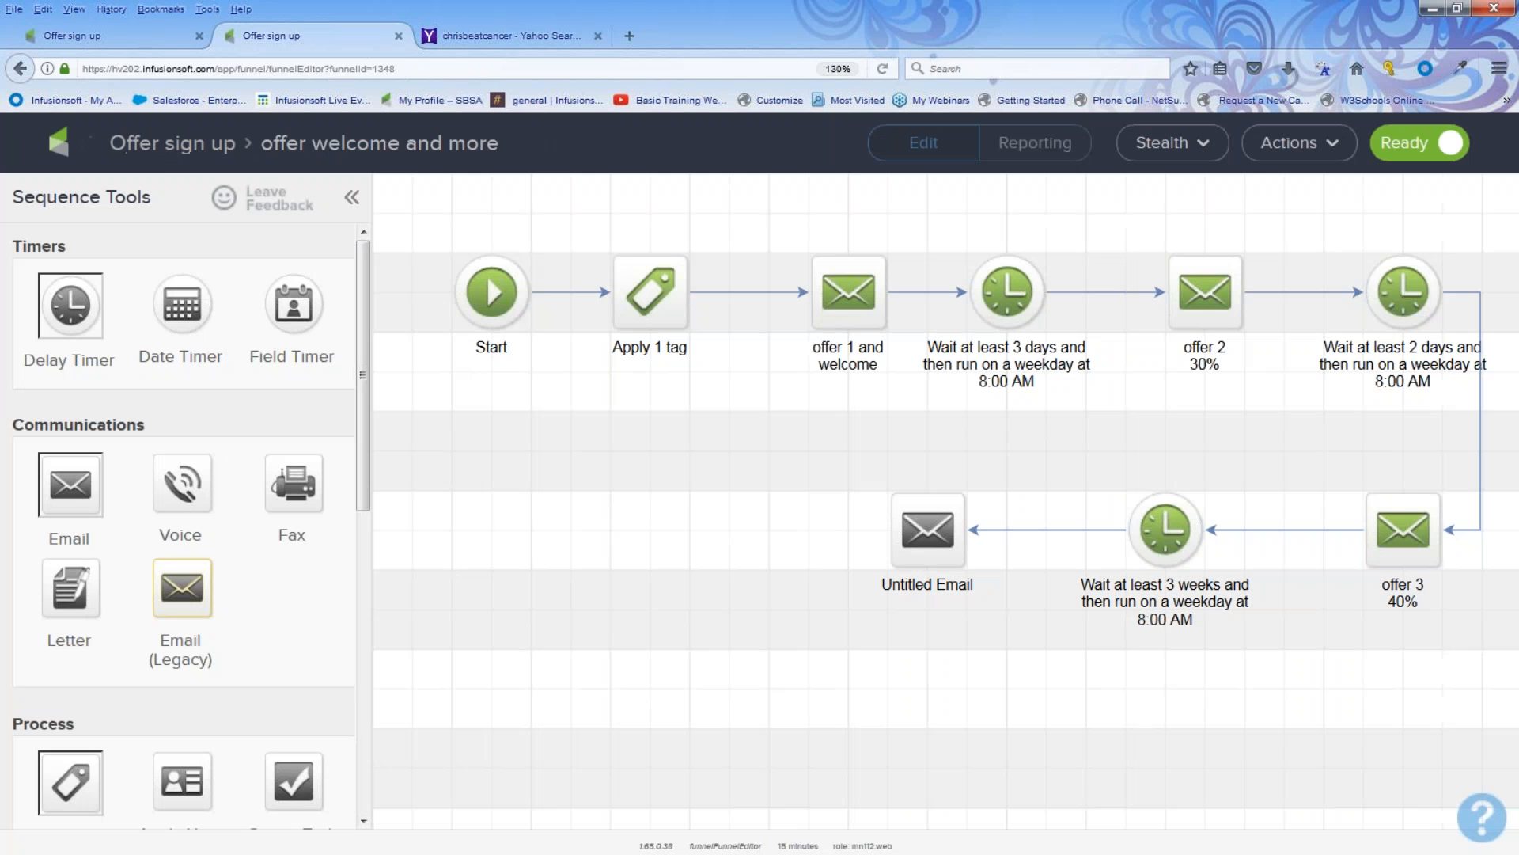
double_click(650, 292)
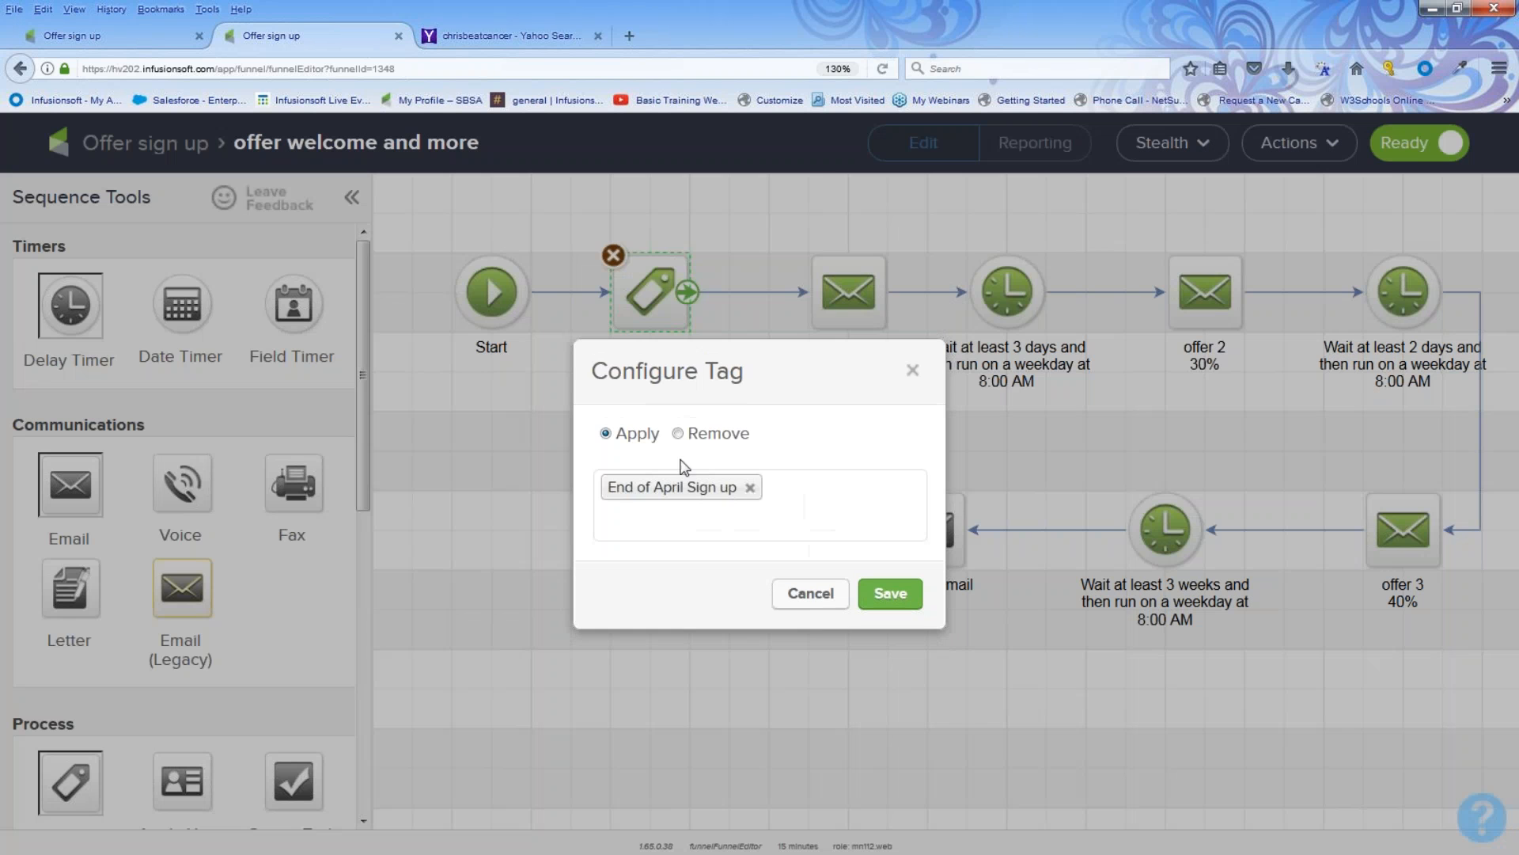
left_click(772, 500)
type("pro")
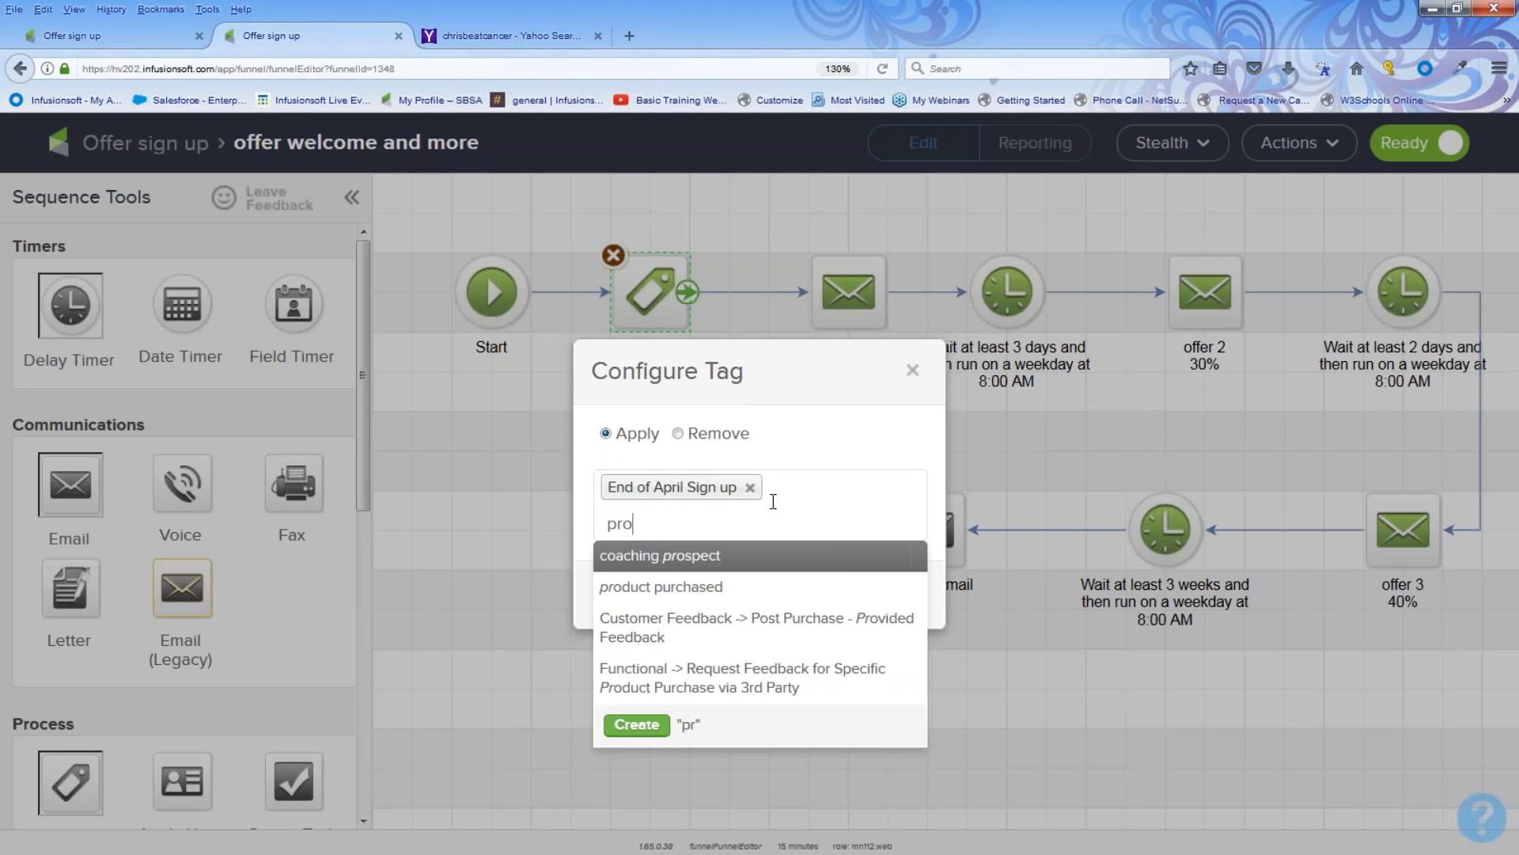
type("s")
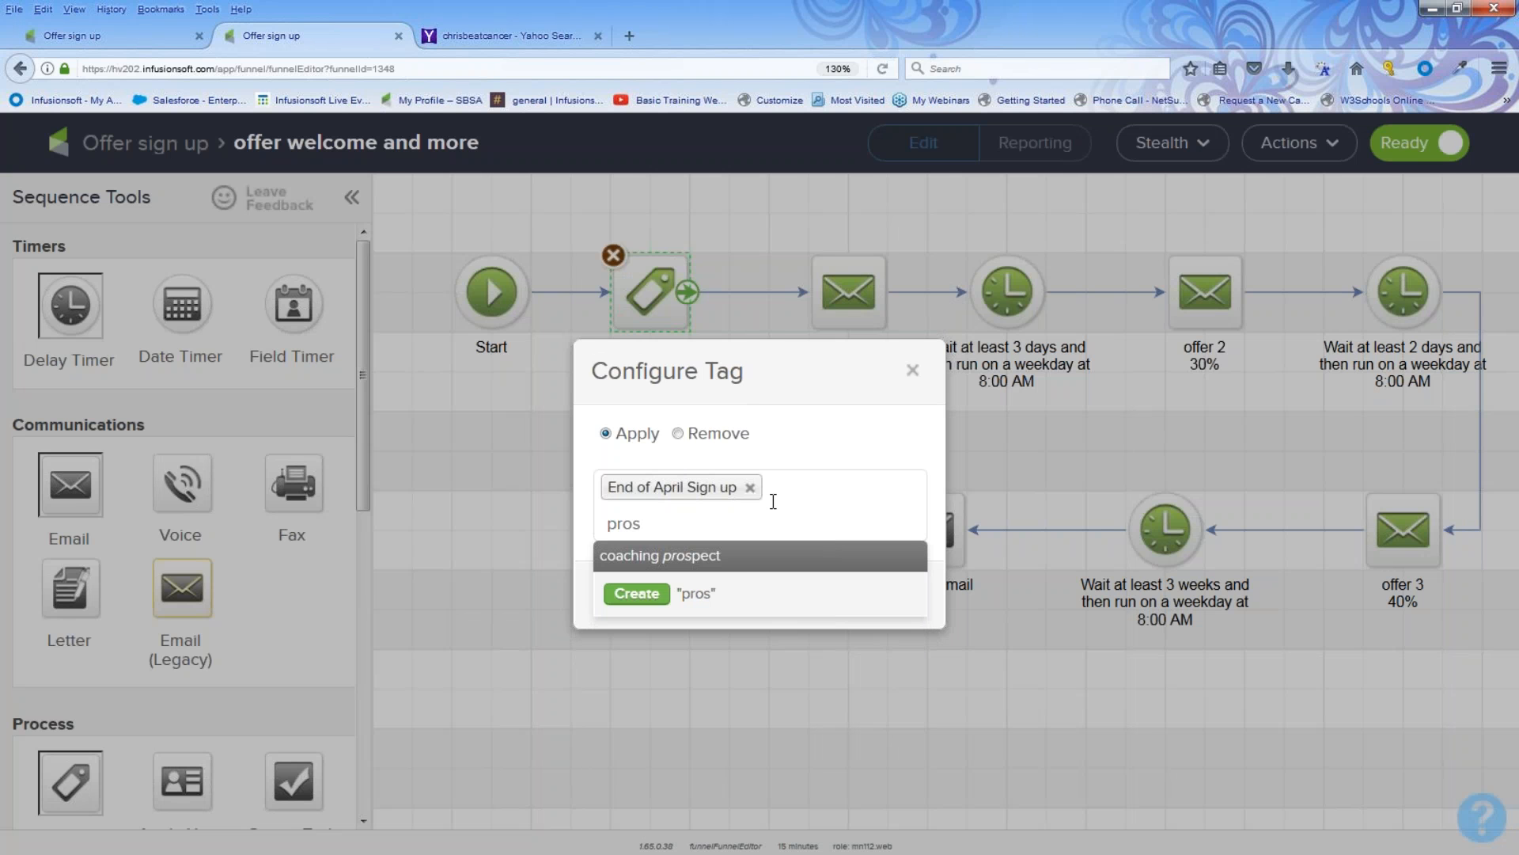
left_click(722, 563)
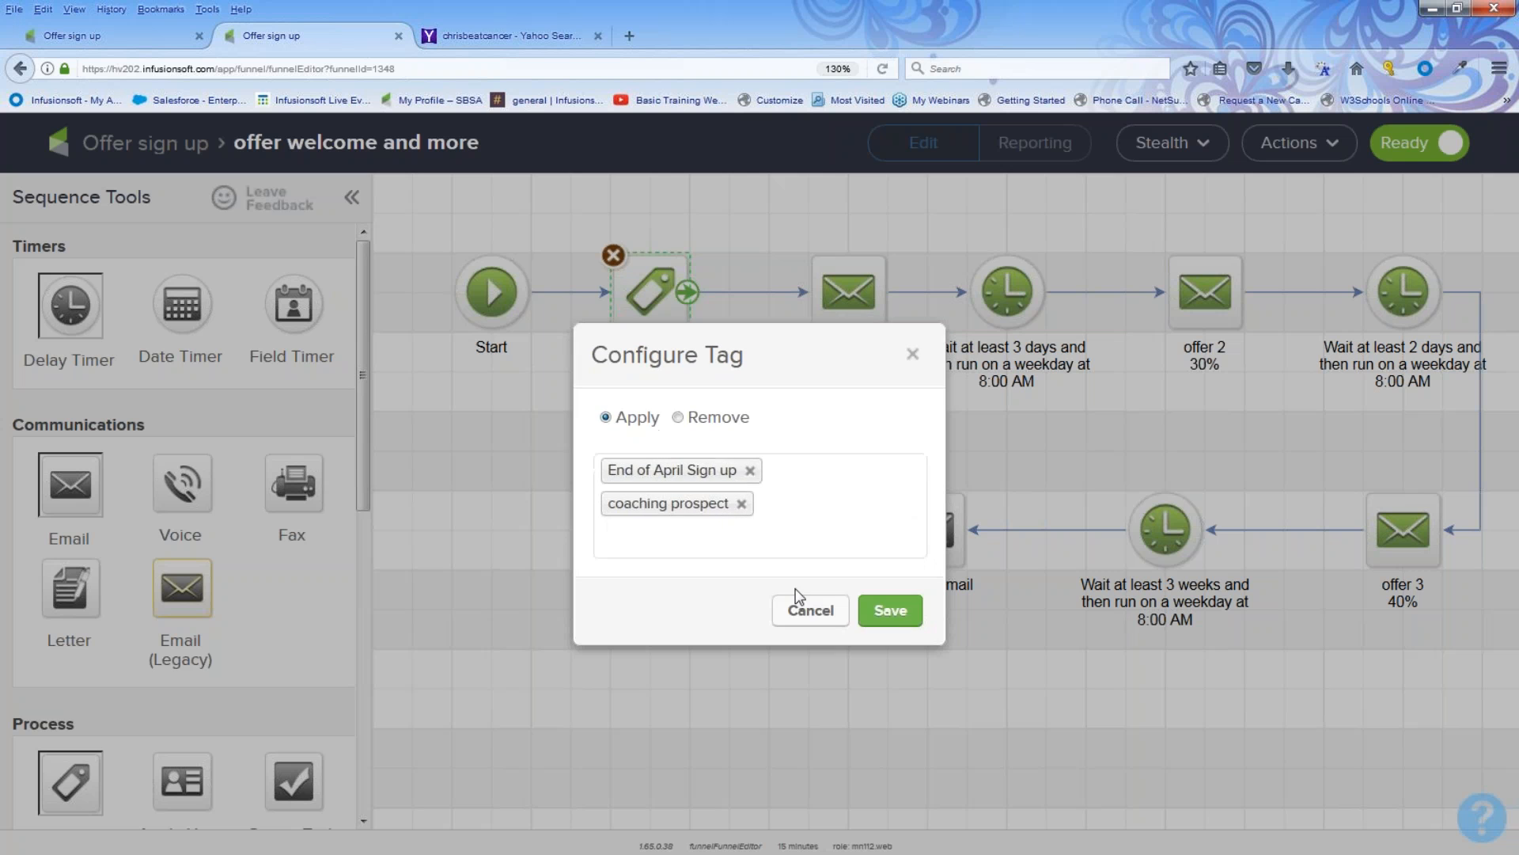
left_click(894, 613)
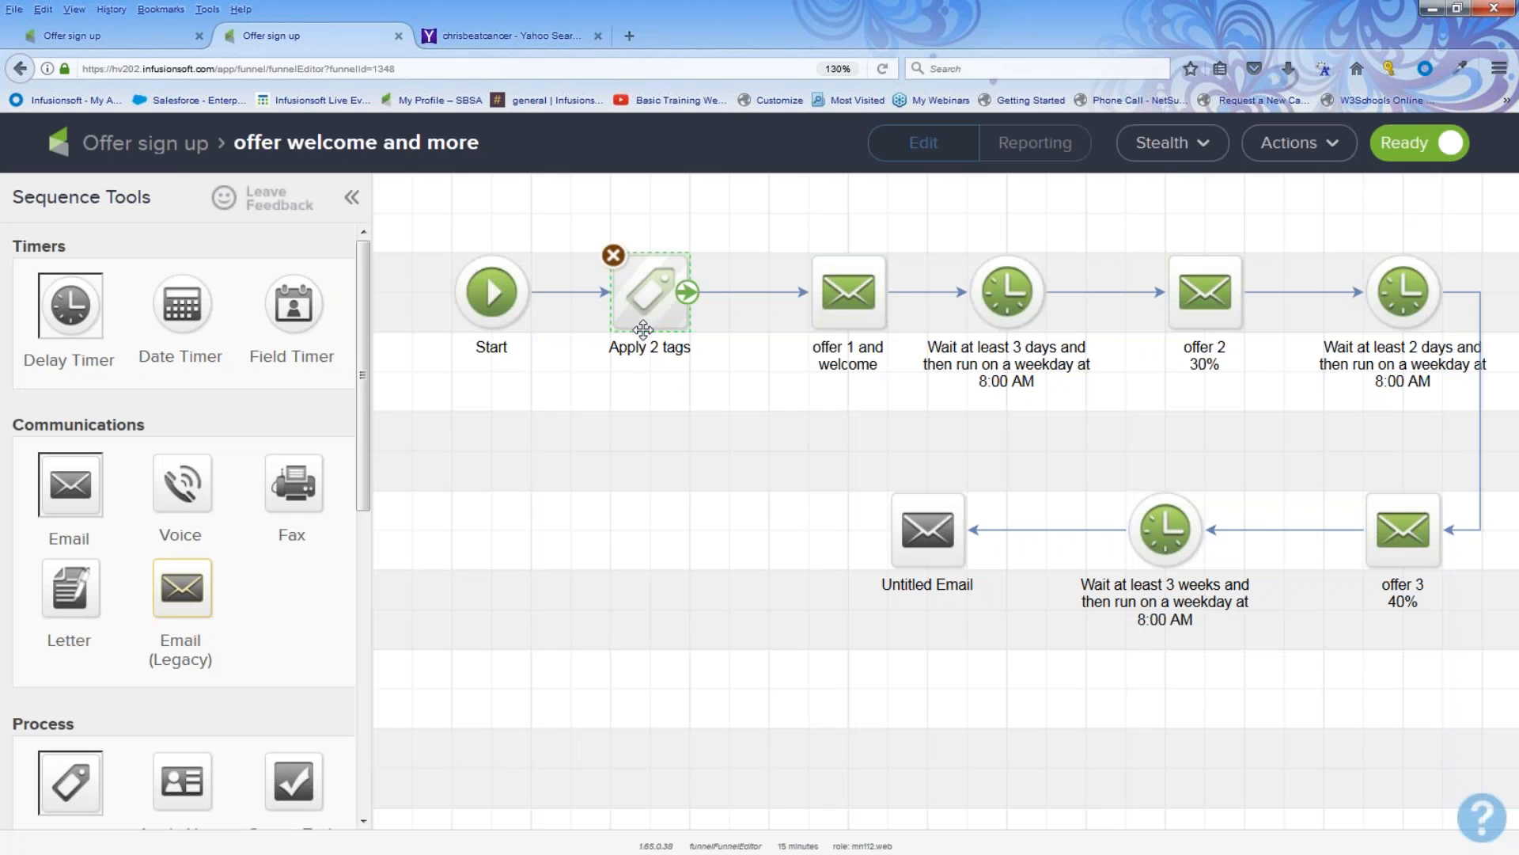
Step: Open the product A sequence and add a tag step after Start that removes the coaching prospect tag
left_click(170, 155)
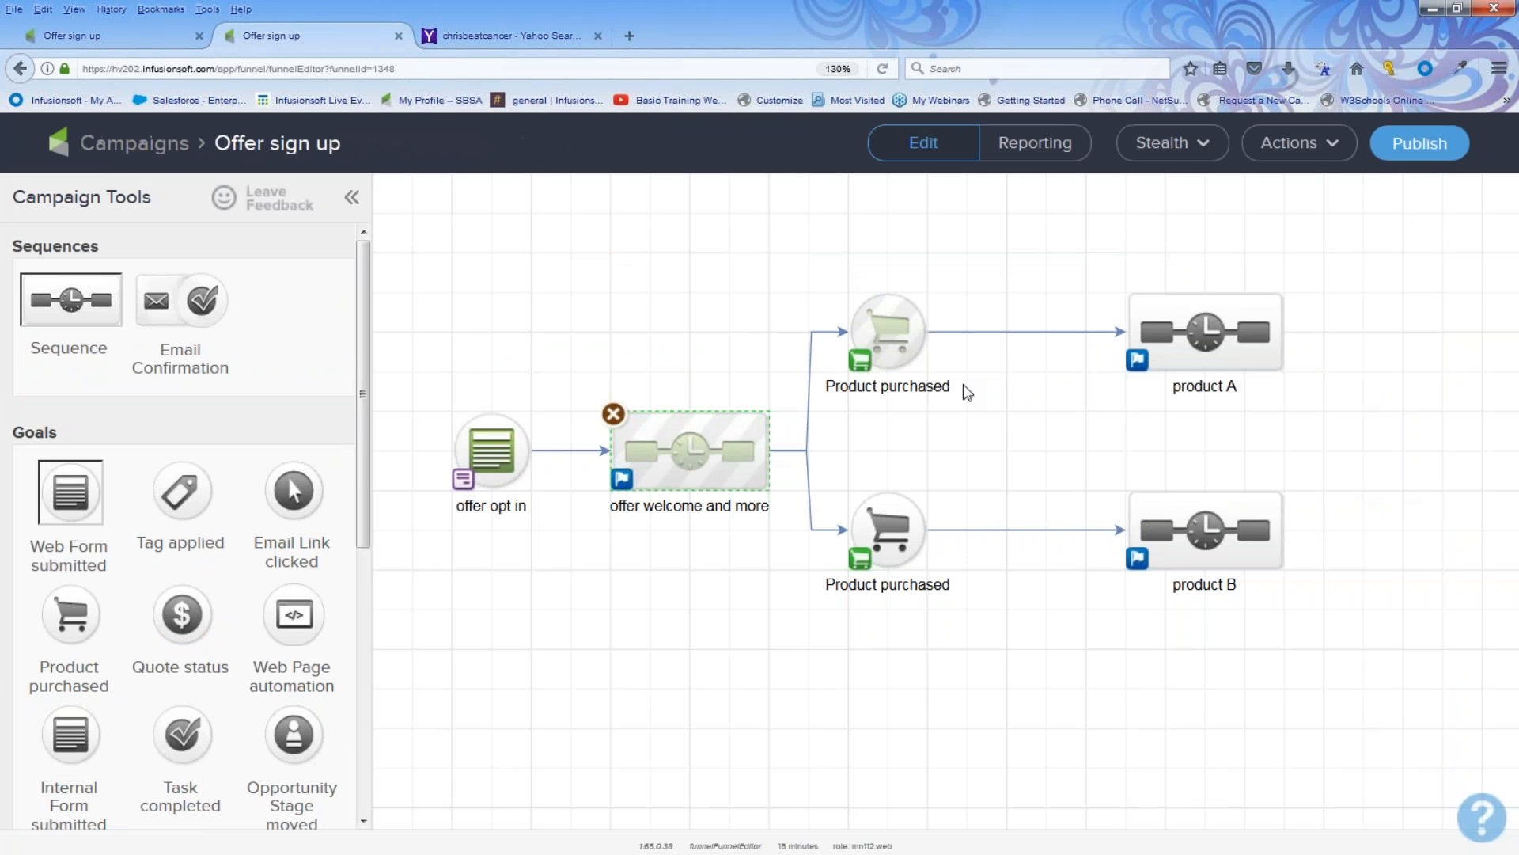
double_click(1203, 332)
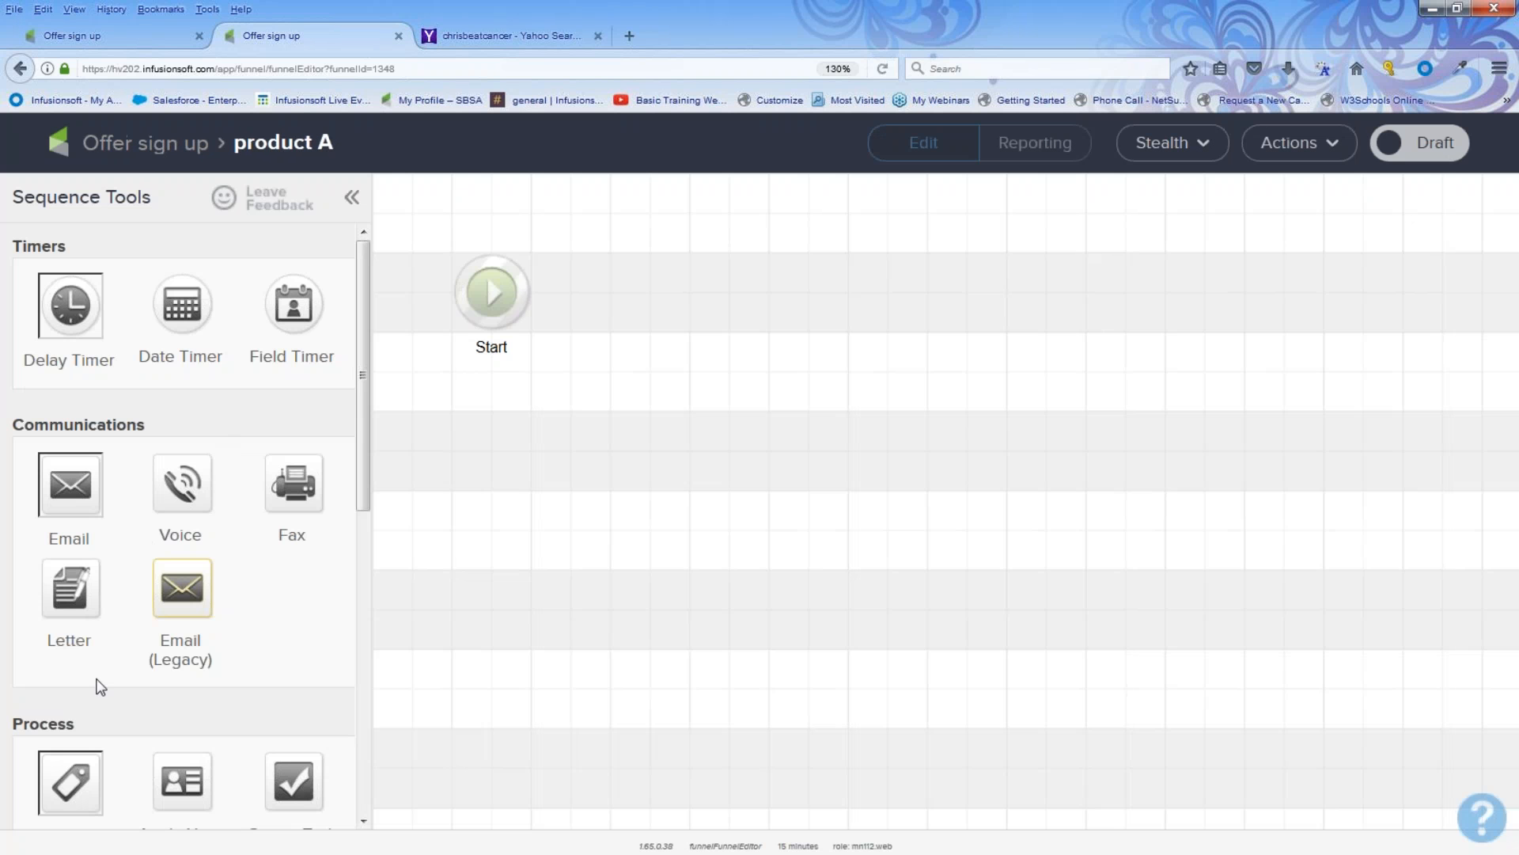
left_click_drag(68, 783, 611, 285)
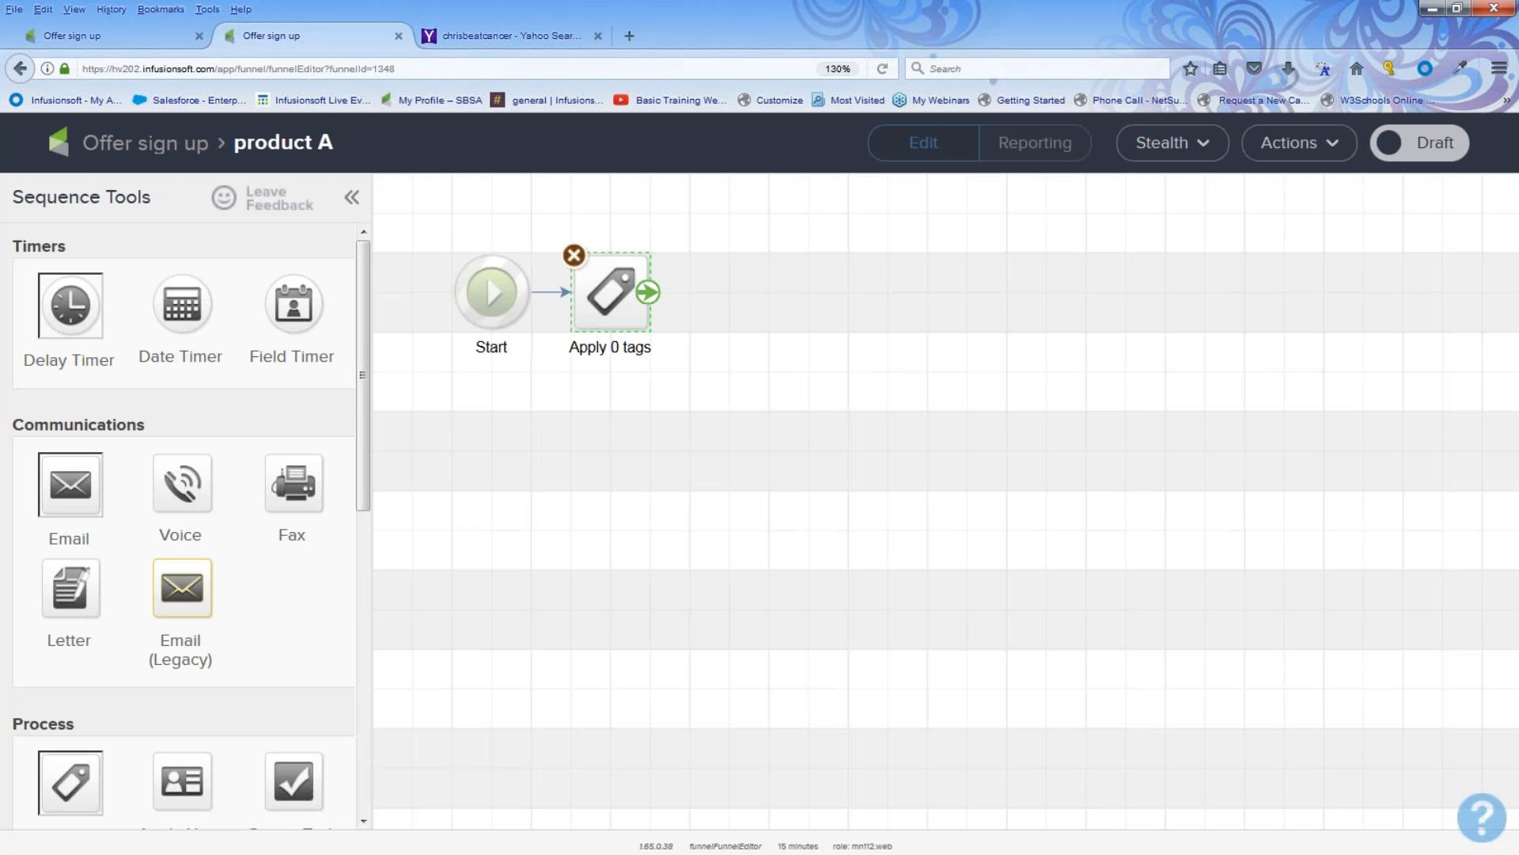
double_click(618, 284)
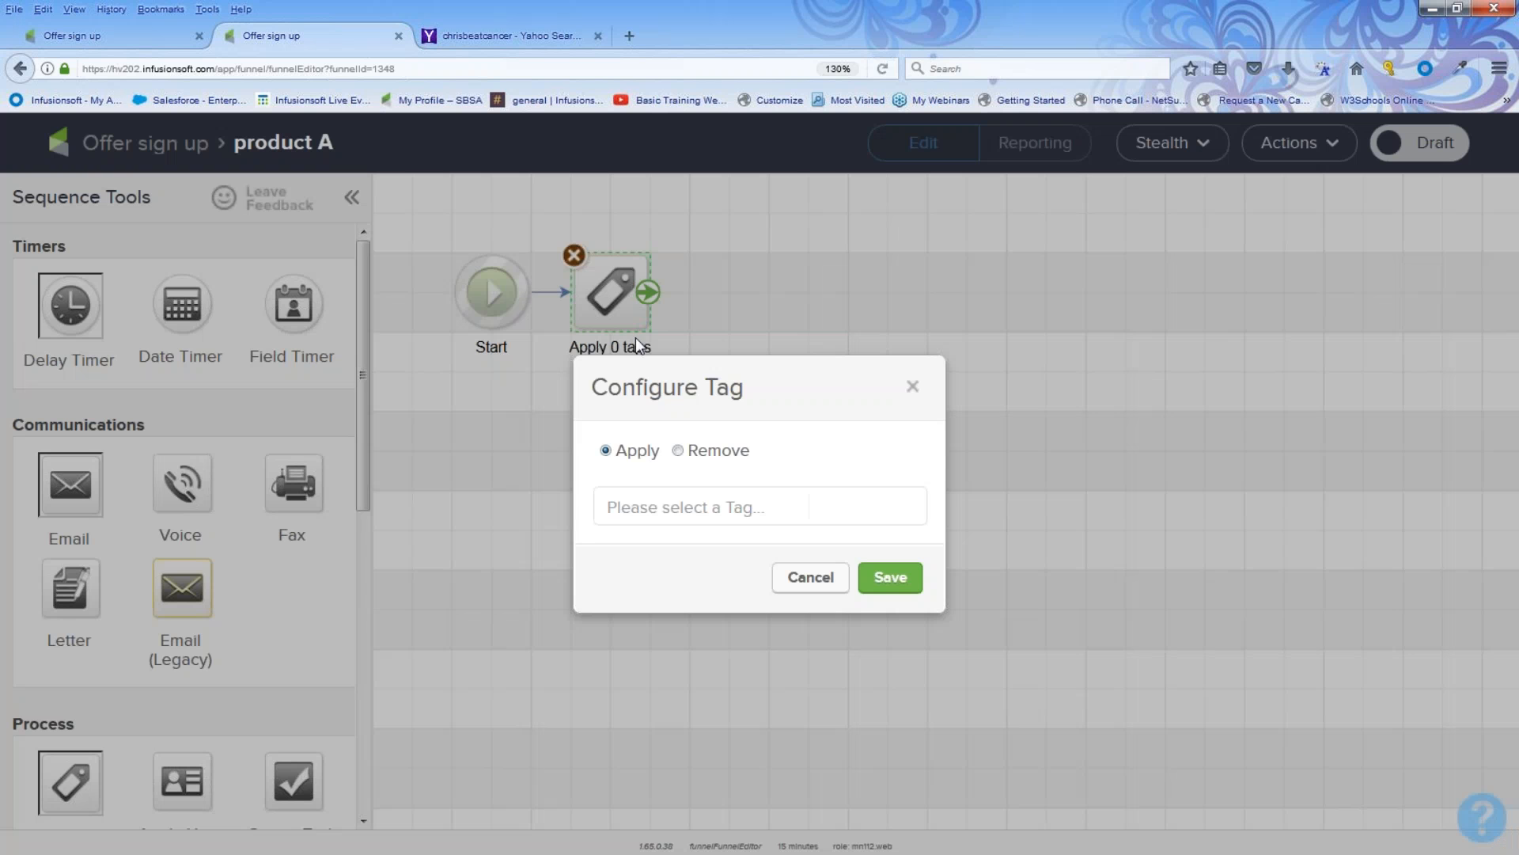
left_click(679, 457)
left_click(654, 504)
type("pro")
left_click(661, 545)
left_click(727, 526)
type("cust")
left_click(723, 520)
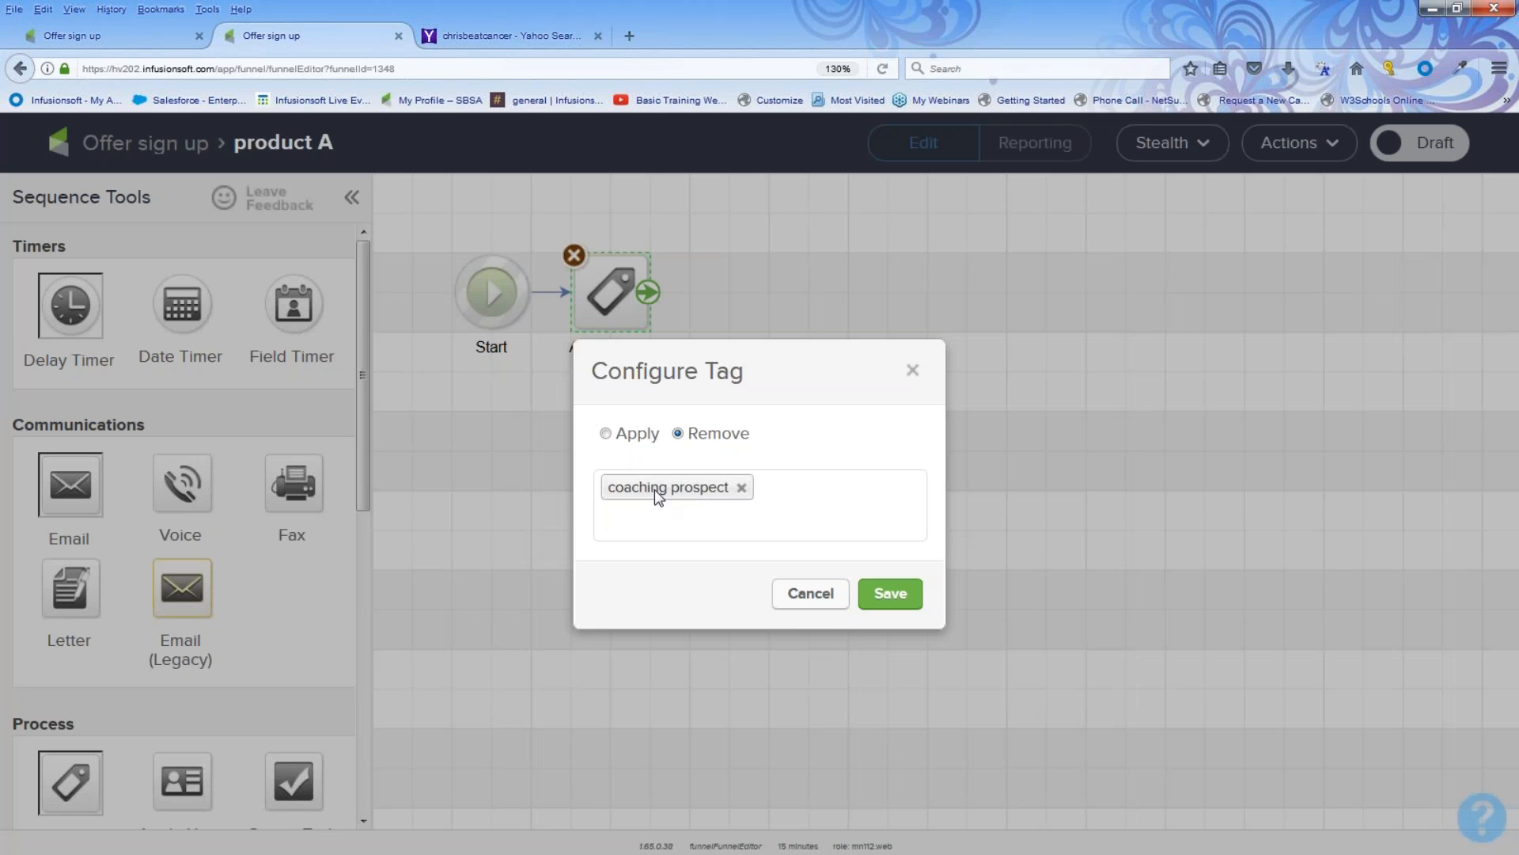
left_click(882, 594)
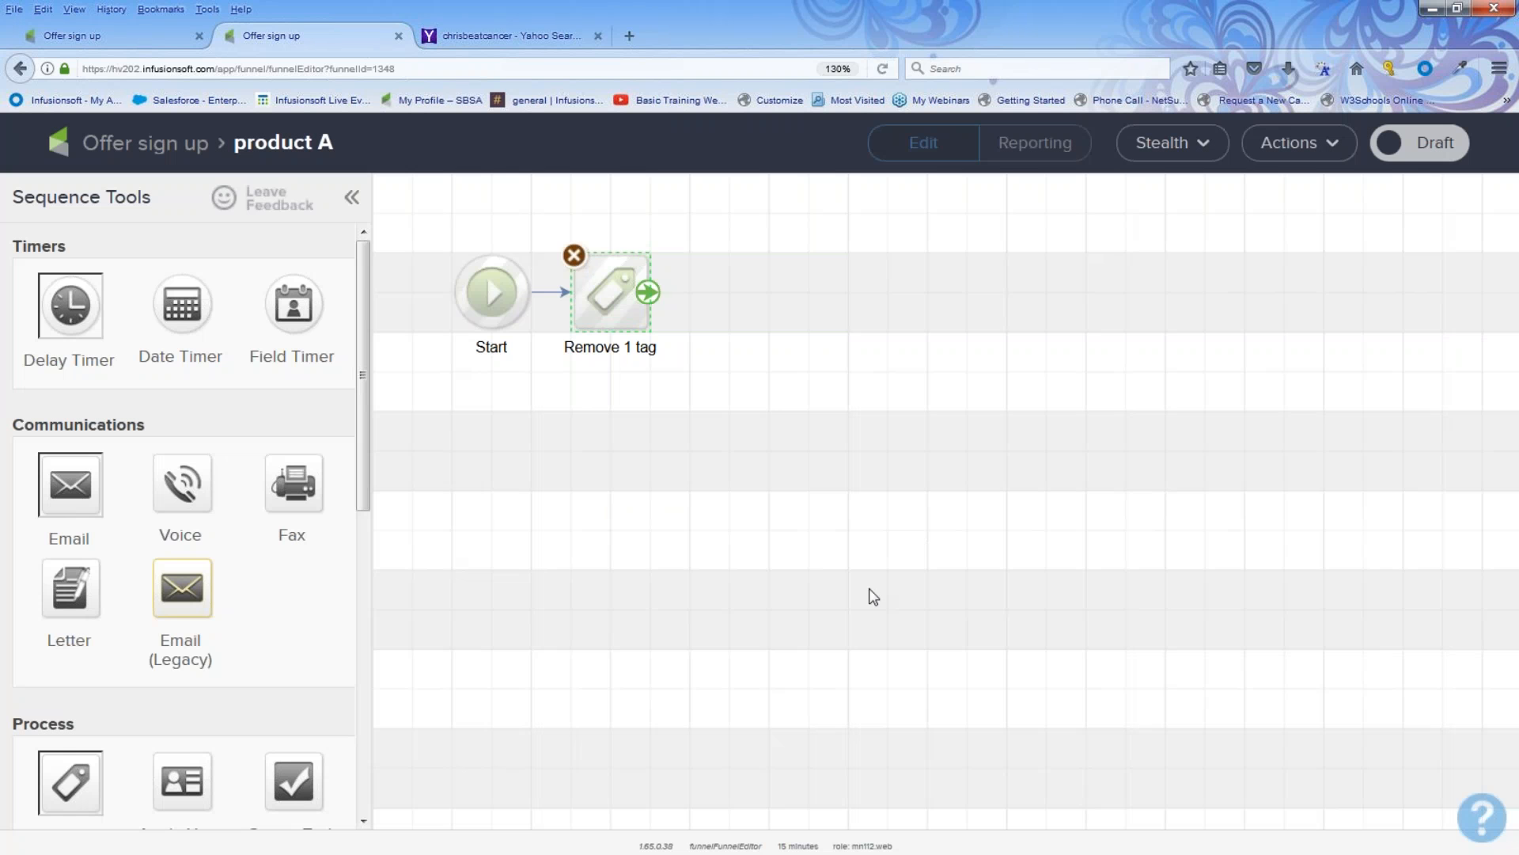
Step: Add a second tag step in product A that applies the Customer Tags -> Customer tag
left_click_drag(79, 766, 786, 283)
double_click(795, 286)
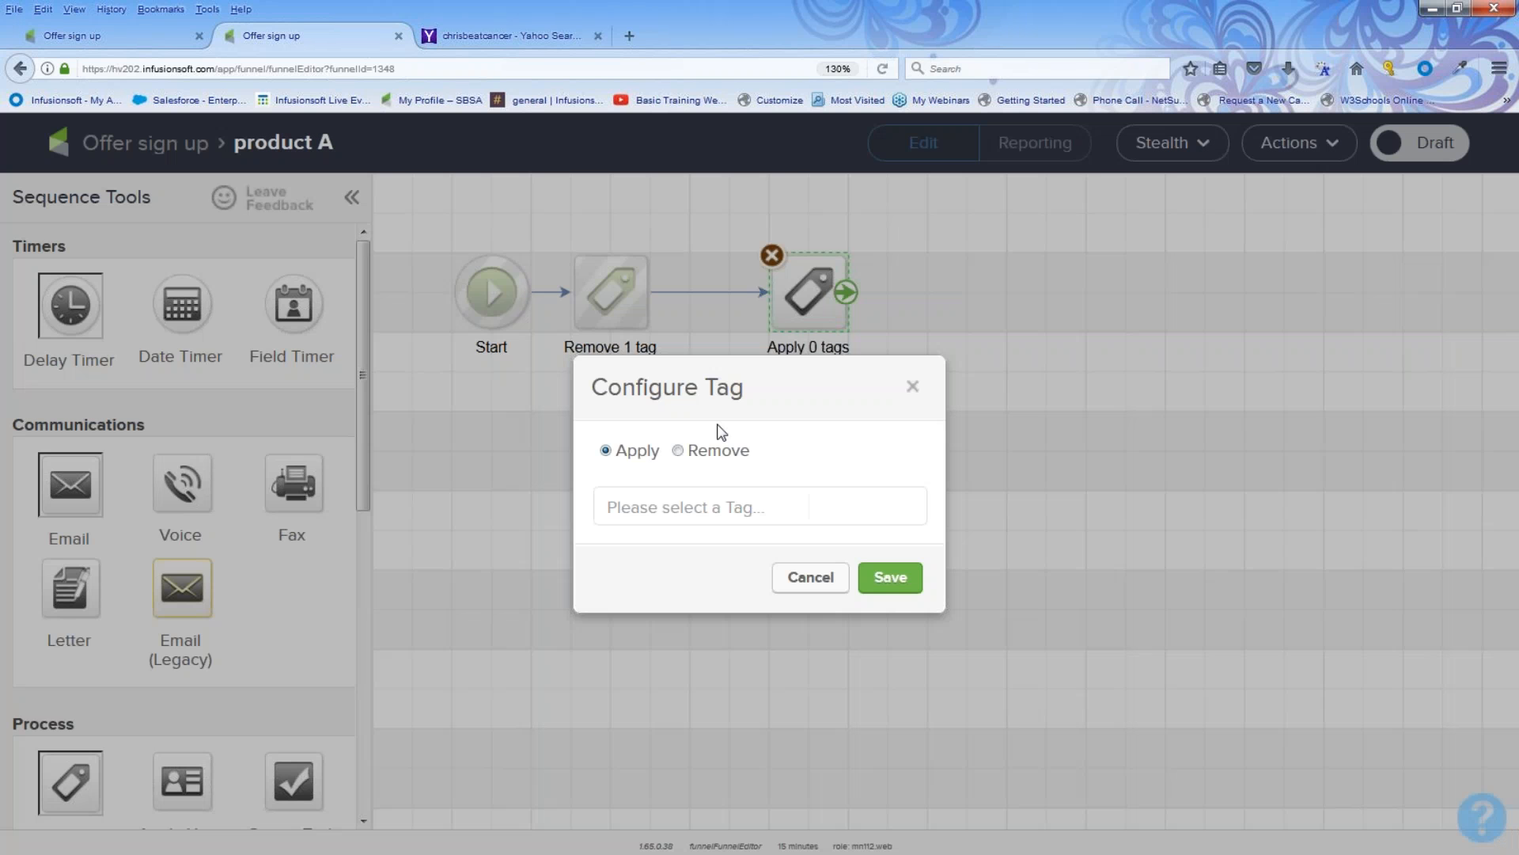
left_click(607, 507)
type("custo")
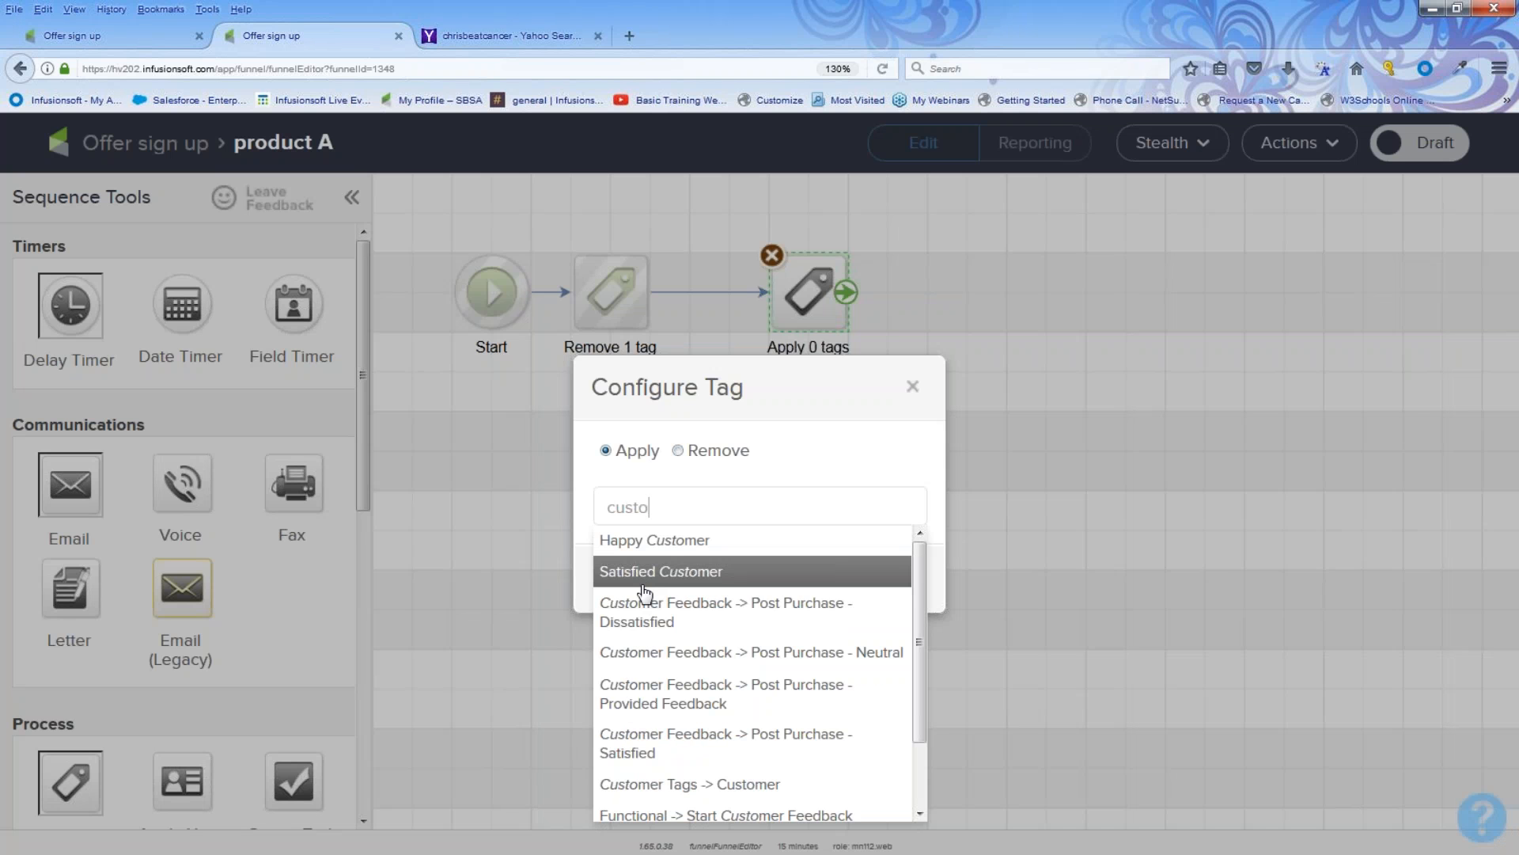
left_click(637, 783)
left_click(882, 592)
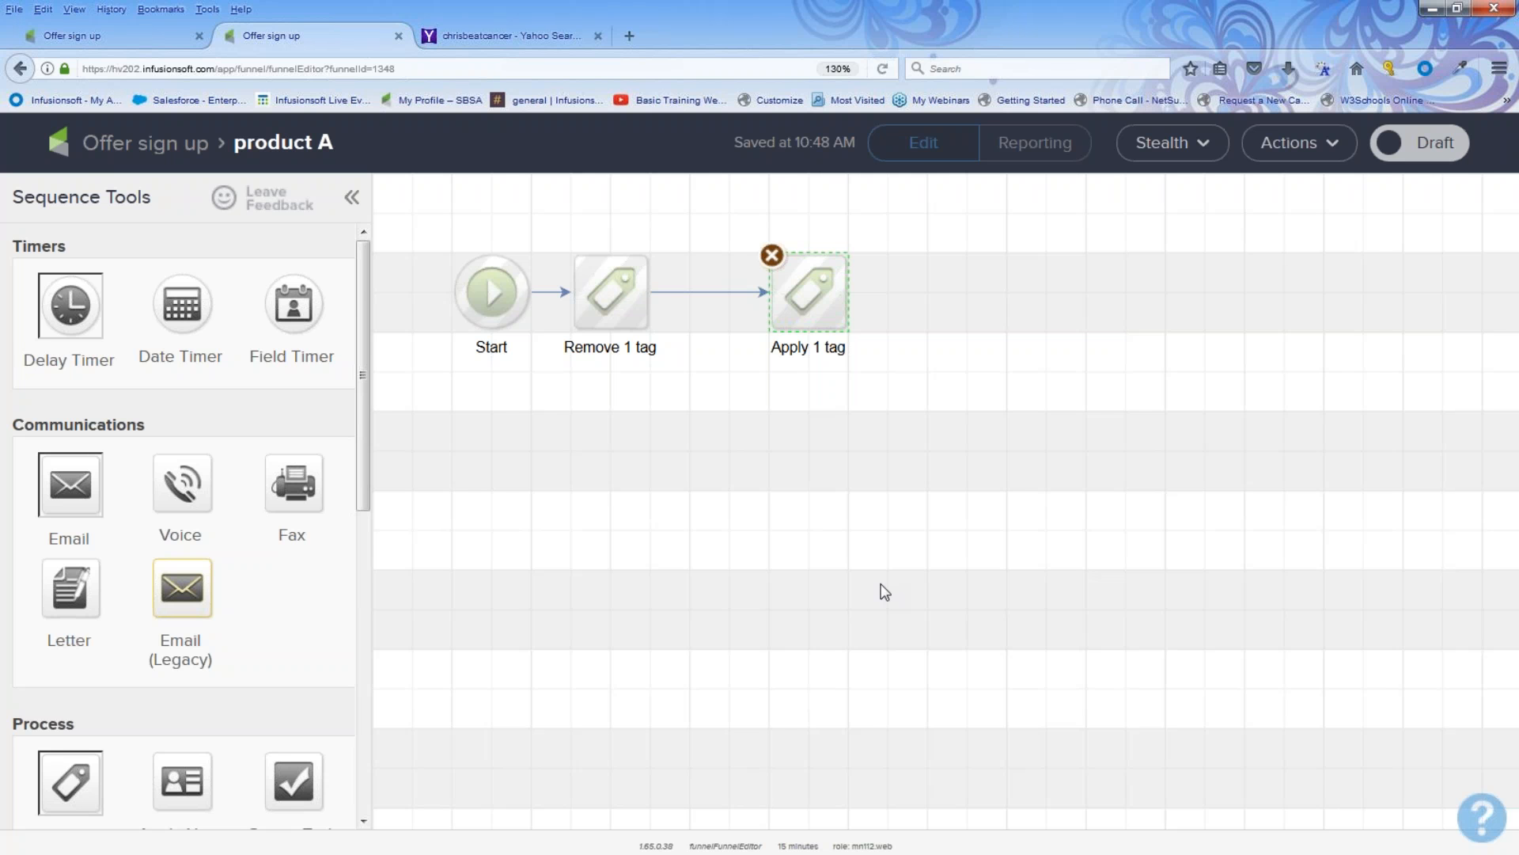
Step: Try to box-select the Remove 1 tag step in the product A sequence
left_click(619, 303)
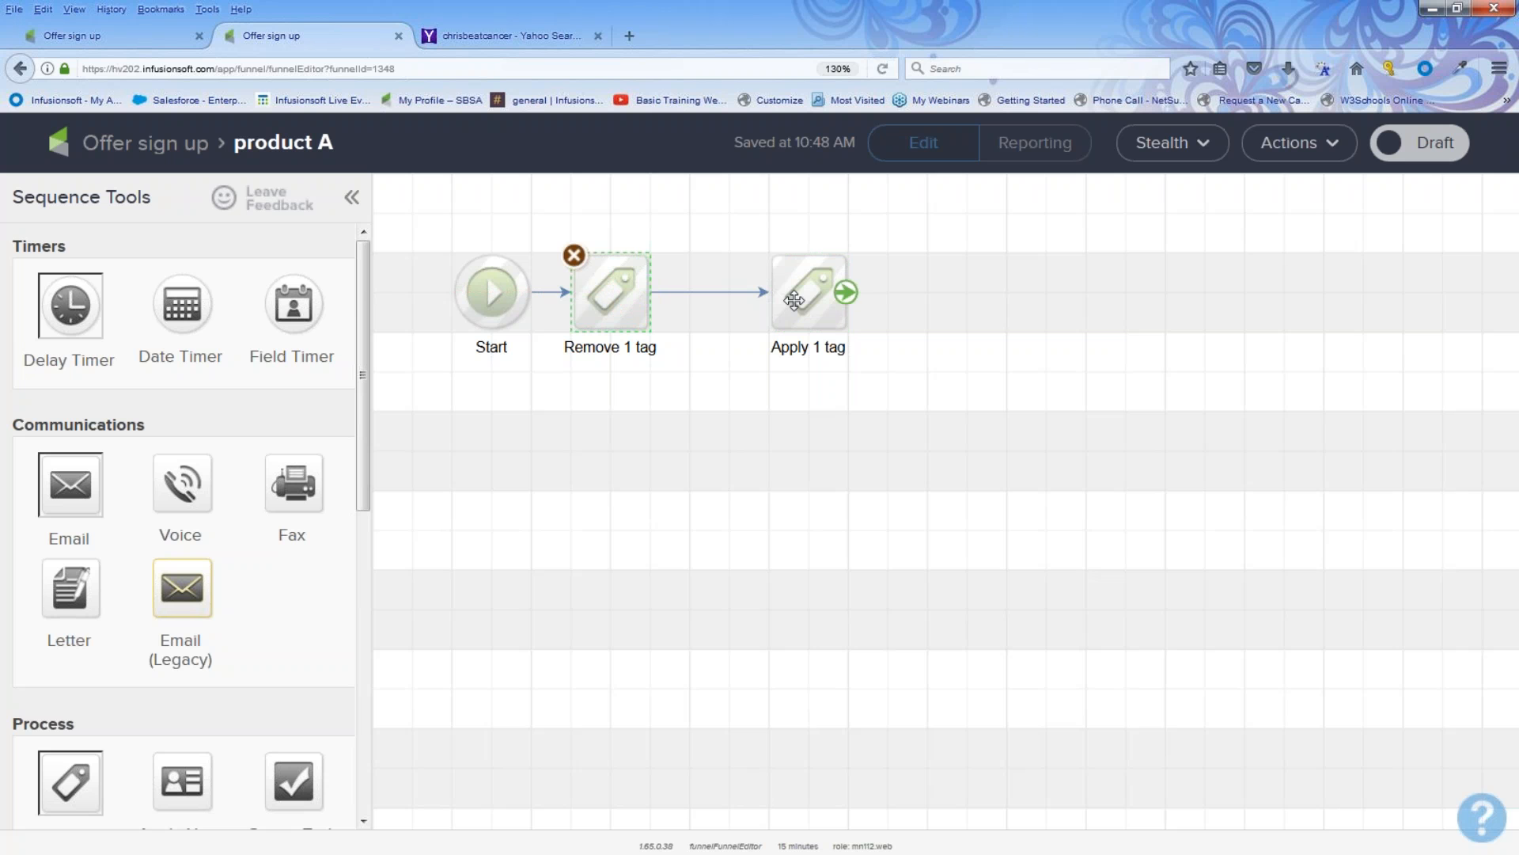
left_click_drag(548, 208, 704, 383)
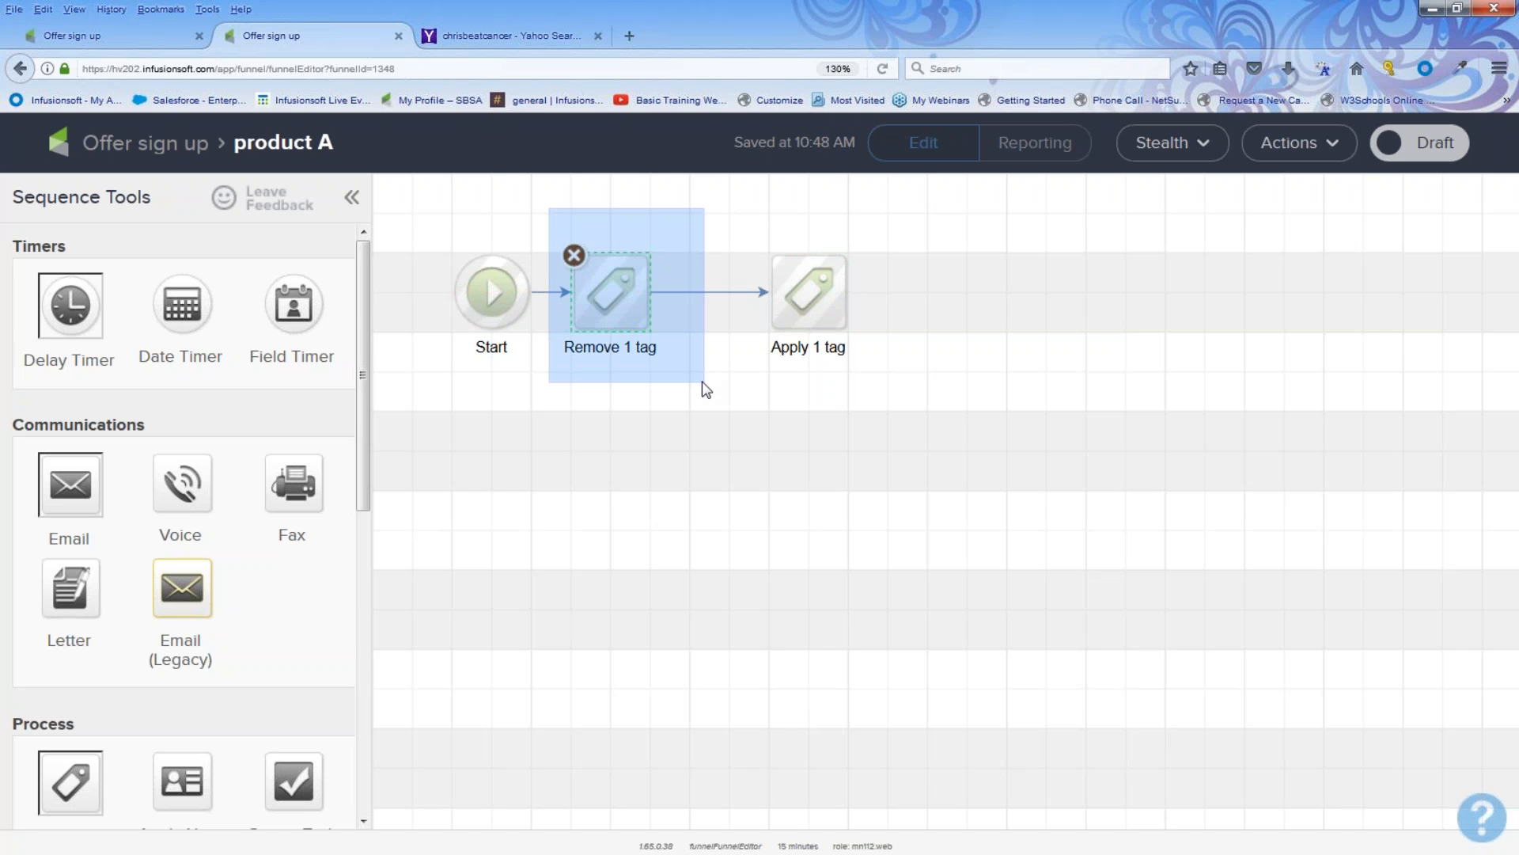
left_click_drag(703, 383, 702, 383)
left_click_drag(546, 211, 678, 361)
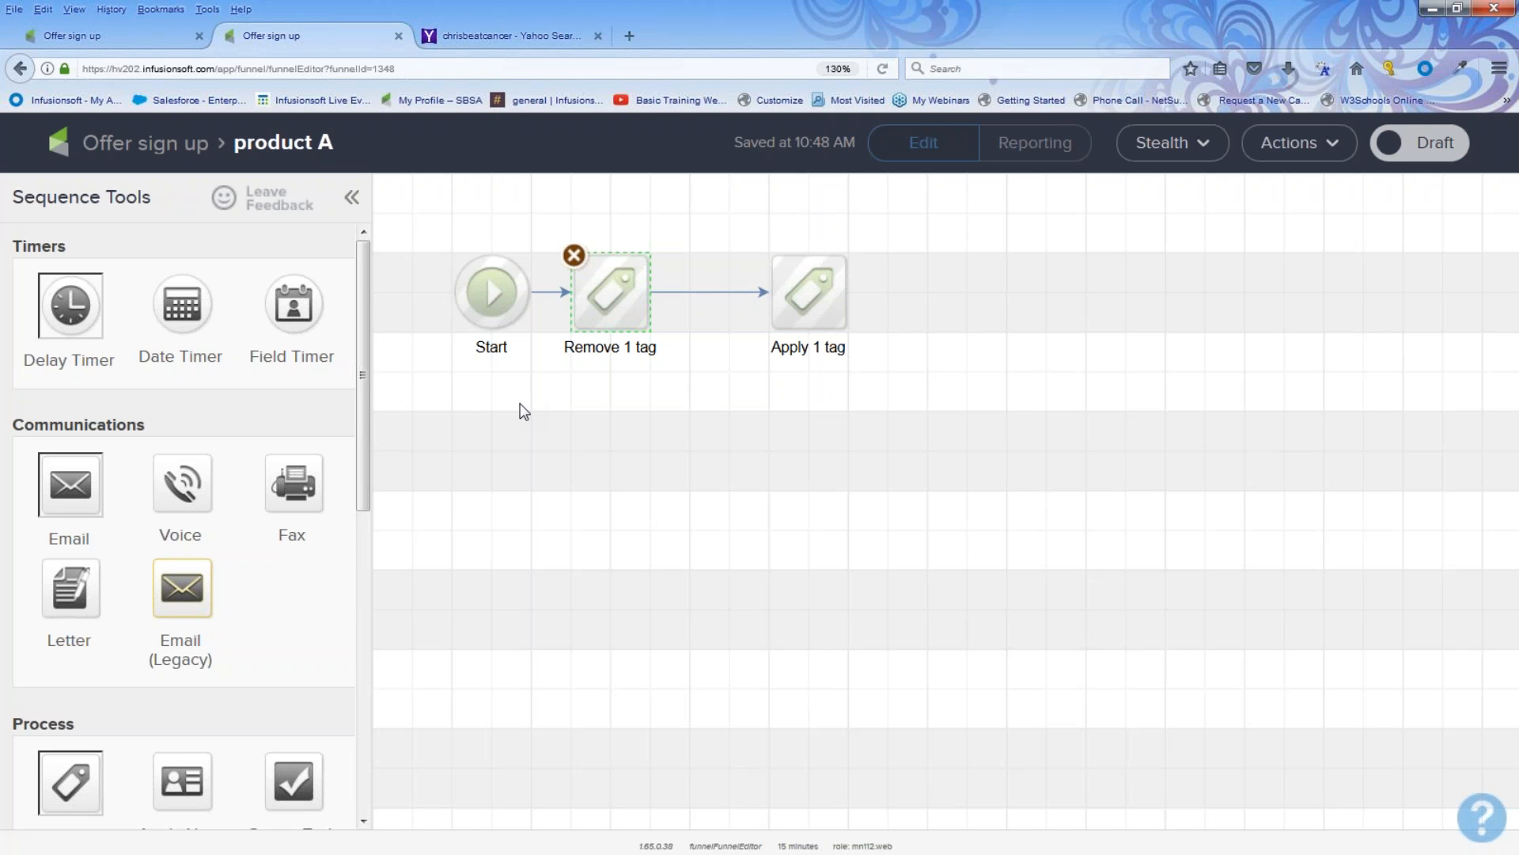
Step: Return to the campaign and open the offer welcome and more sequence
left_click(170, 142)
double_click(689, 451)
left_click_drag(576, 207, 721, 395)
left_click_drag(576, 200, 724, 396)
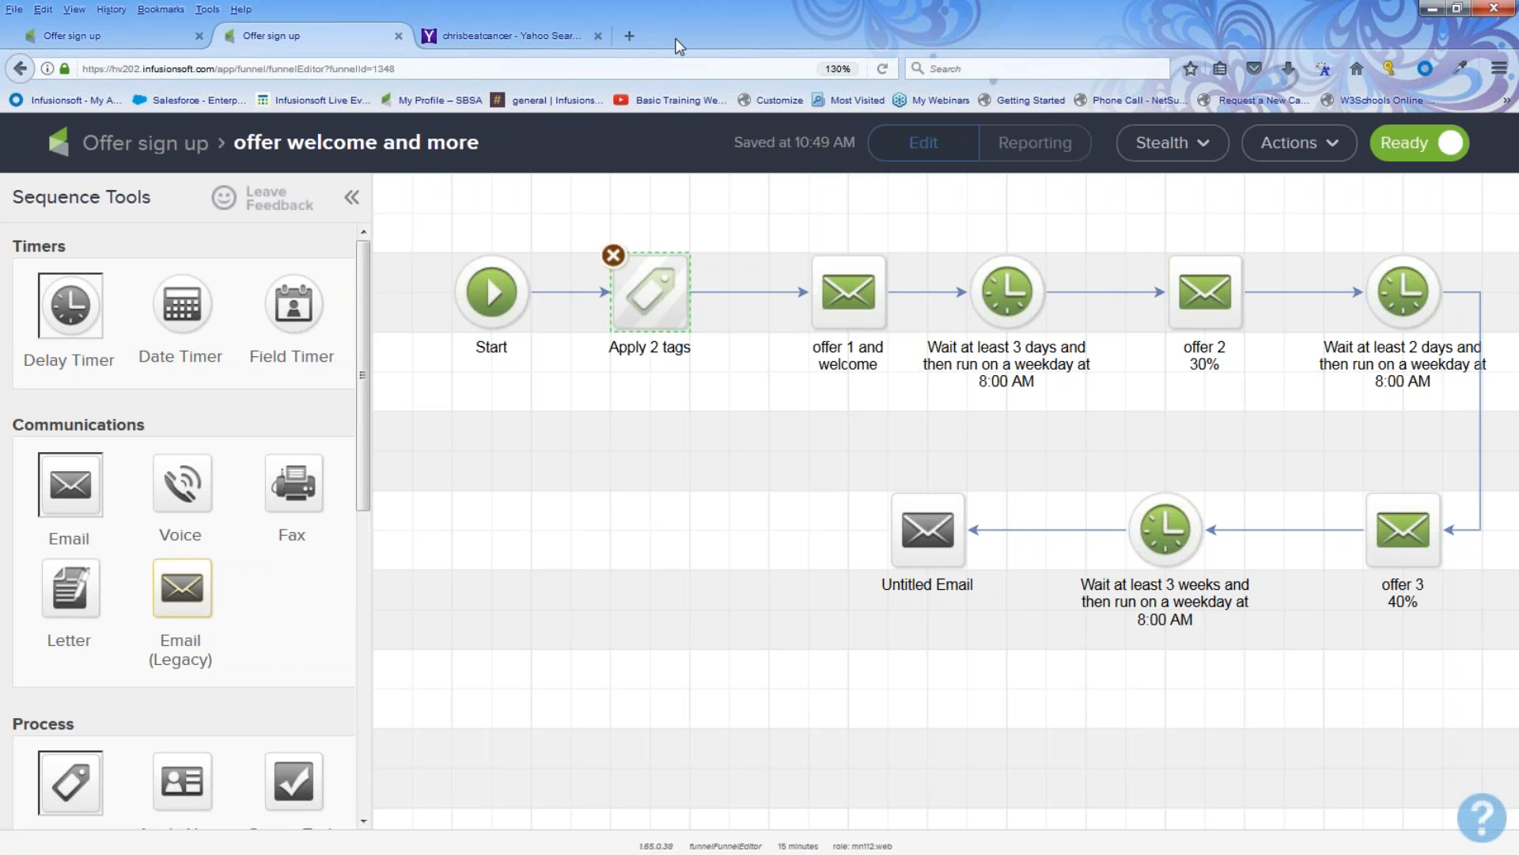
Step: Open the Basic Training Webinars YouTube channel in a new tab and browse its uploaded videos
left_click(631, 37)
left_click(671, 101)
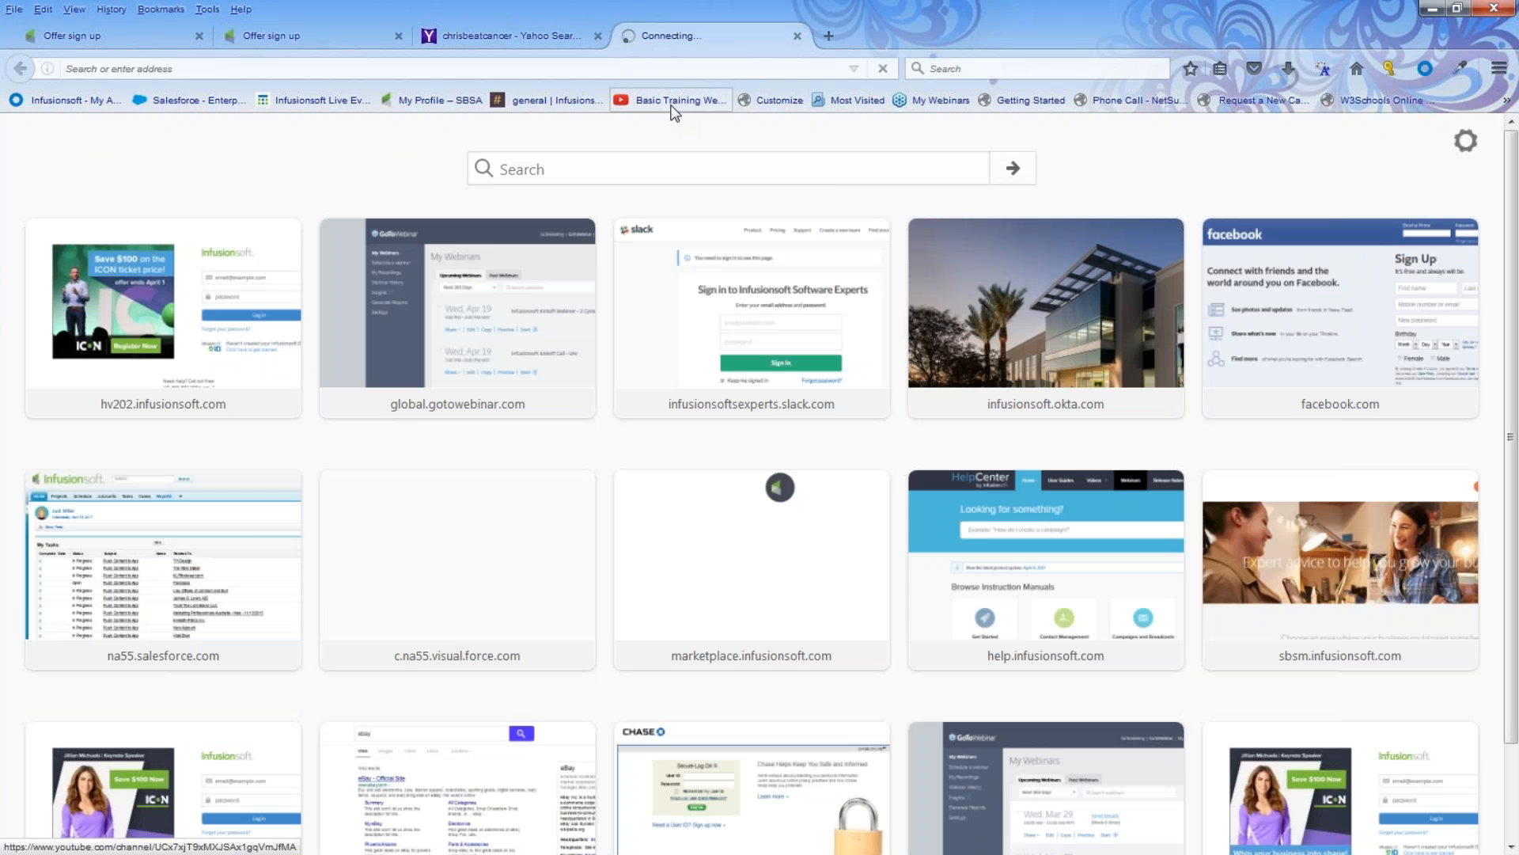
scroll(620, 406, "down", 5)
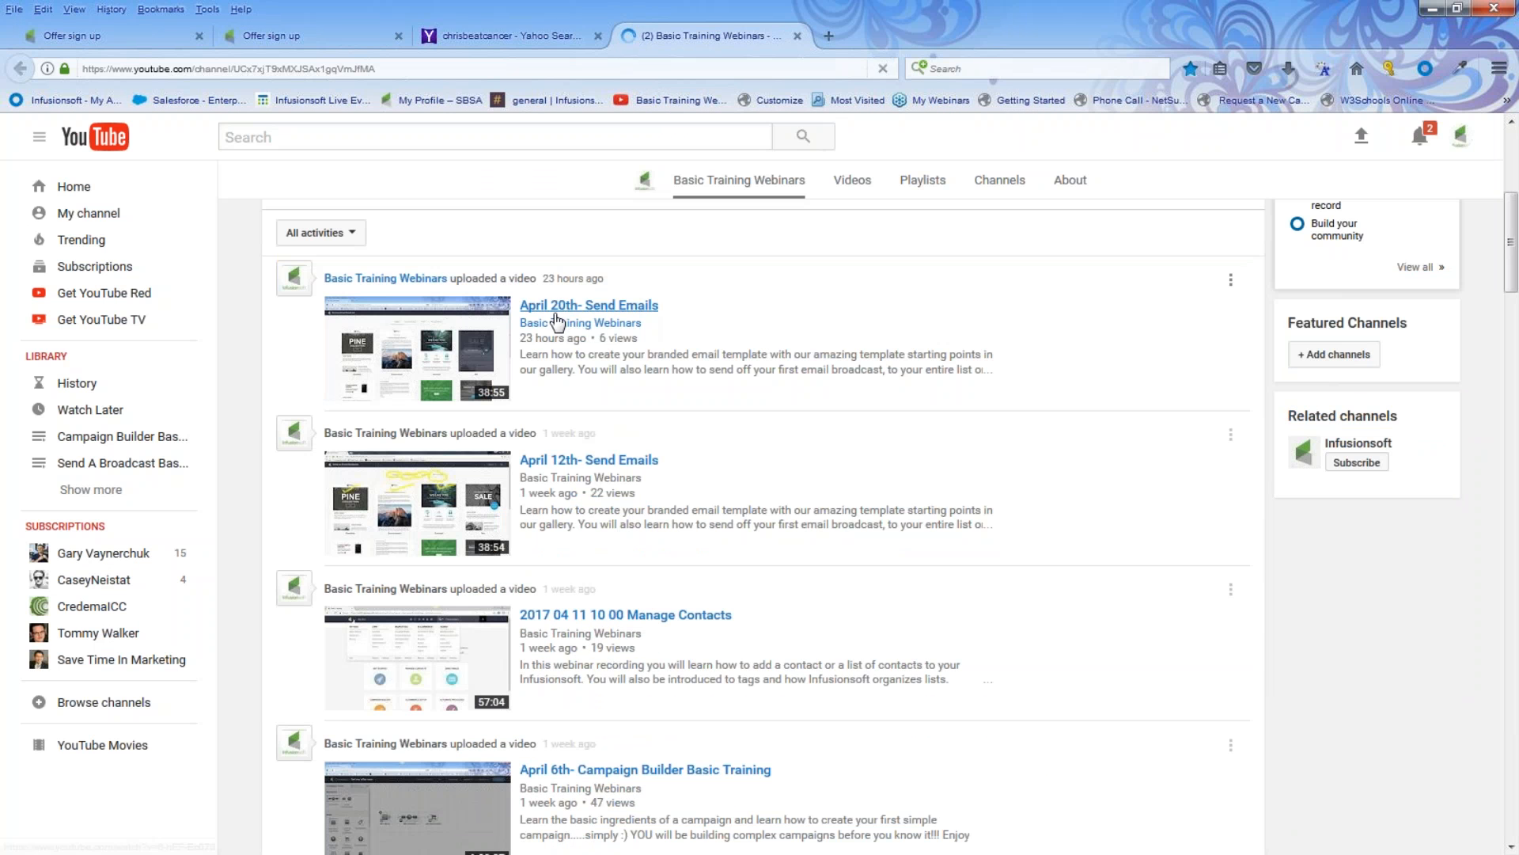
left_click(621, 307)
scroll(722, 469, "down", 8)
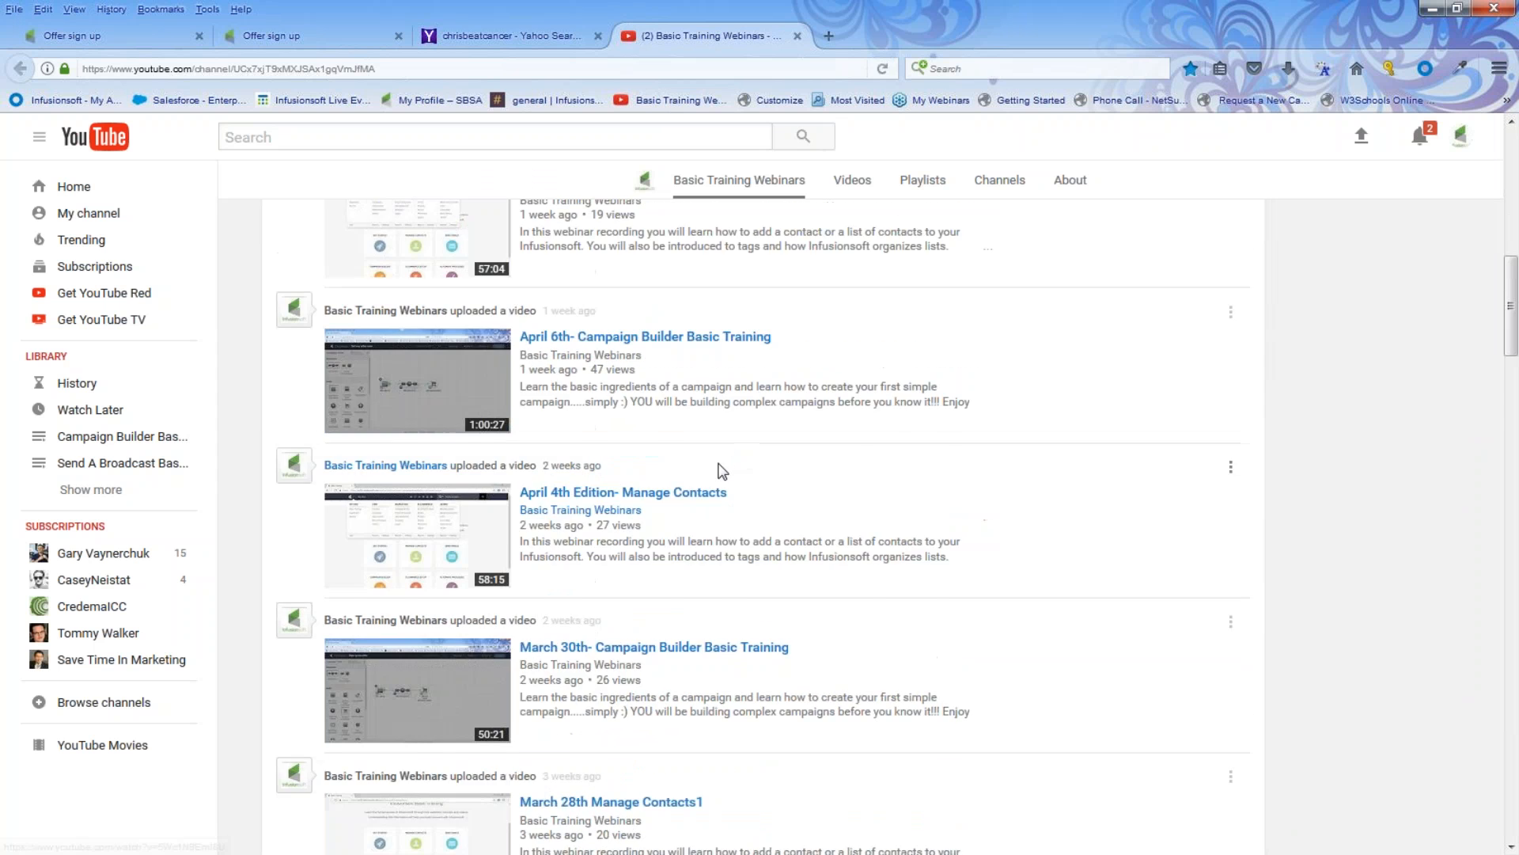
scroll(760, 515, "down", 7)
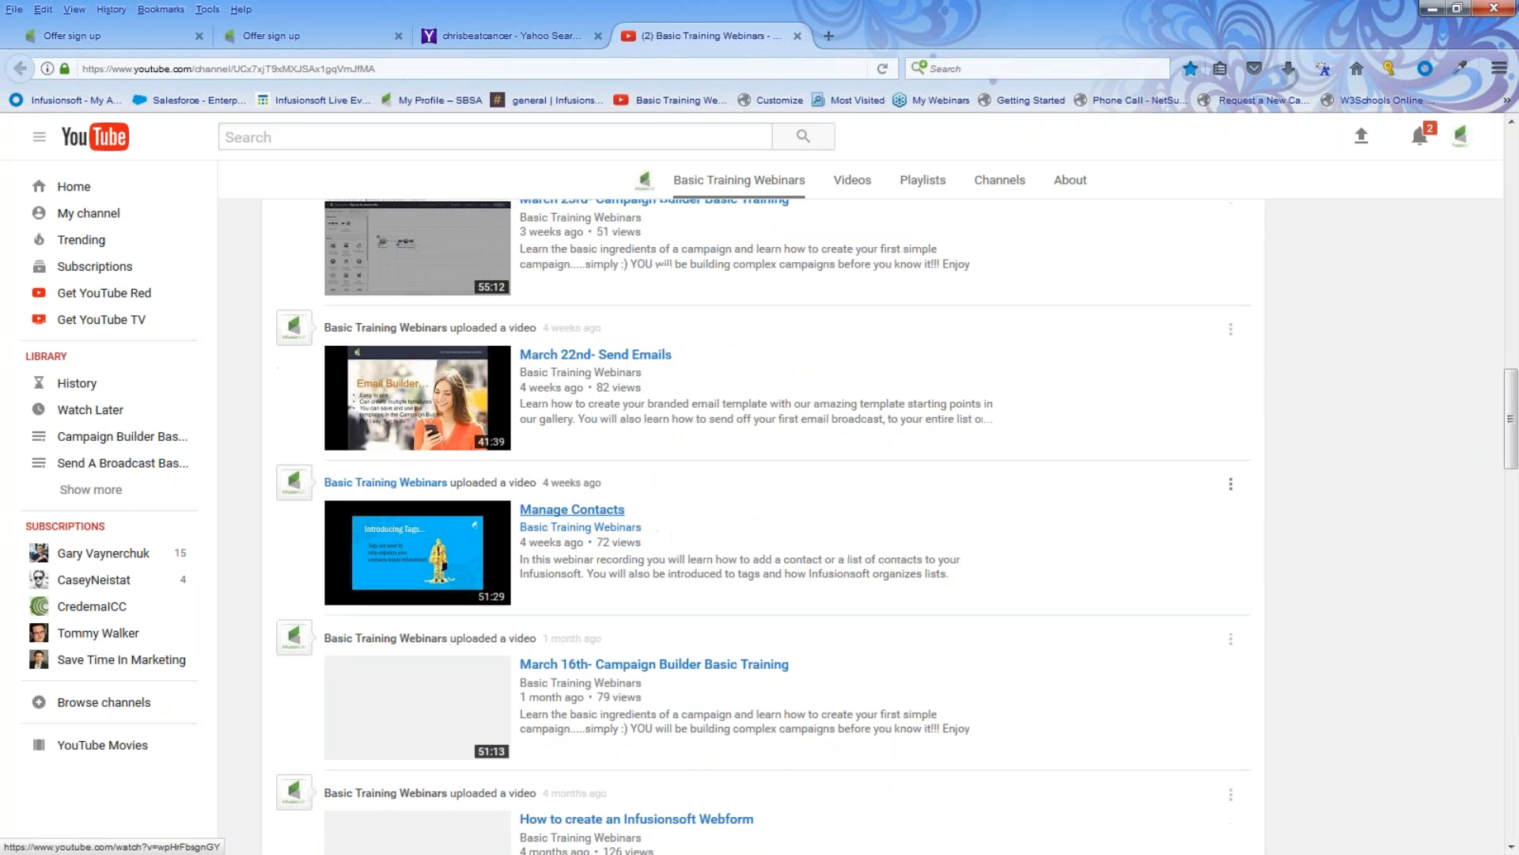
scroll(759, 527, "down", 4)
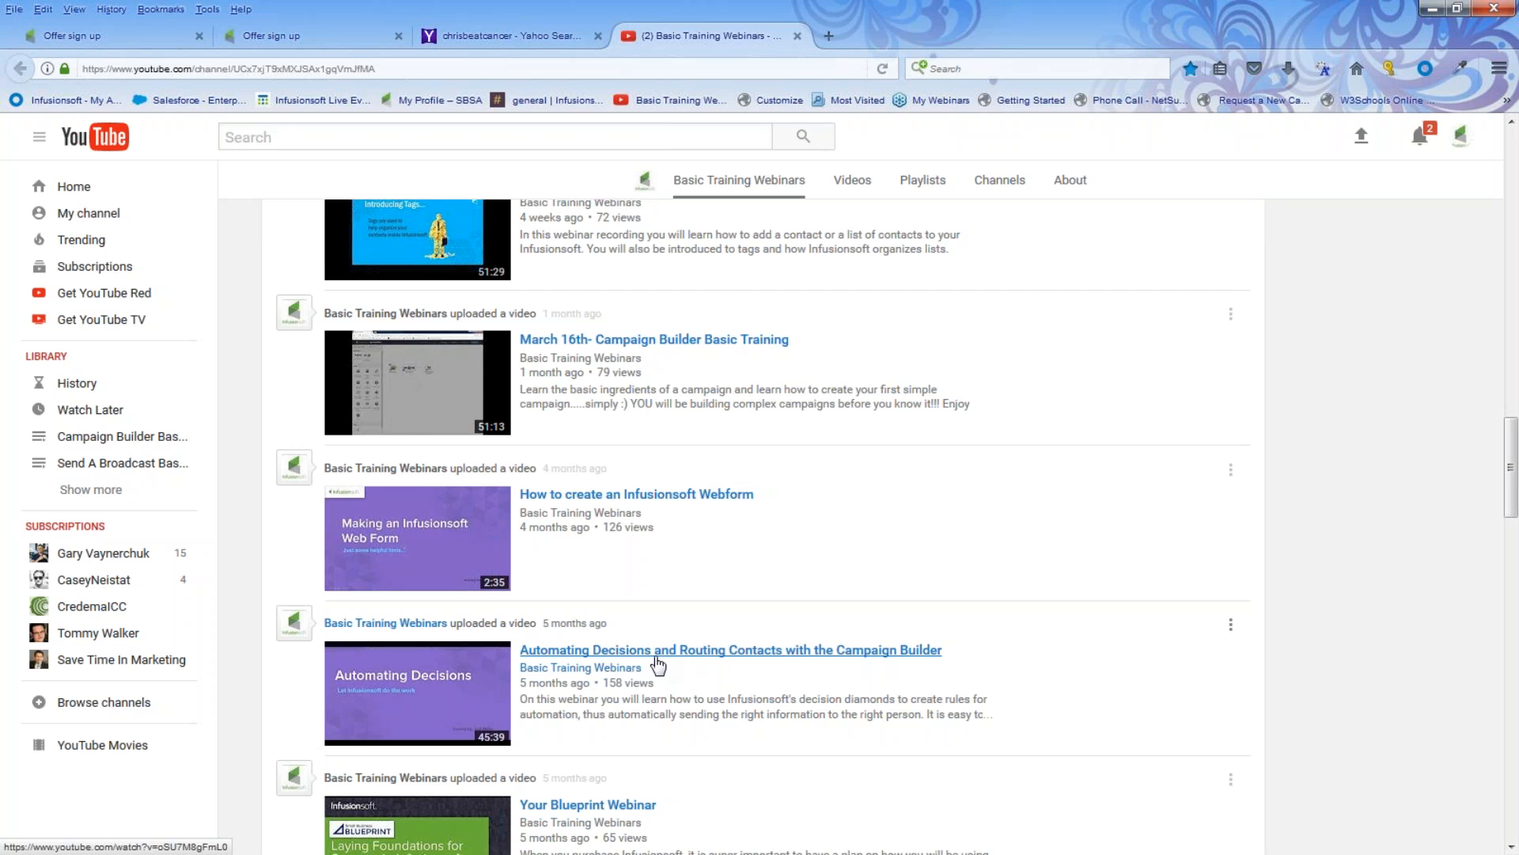
scroll(675, 655, "down", 4)
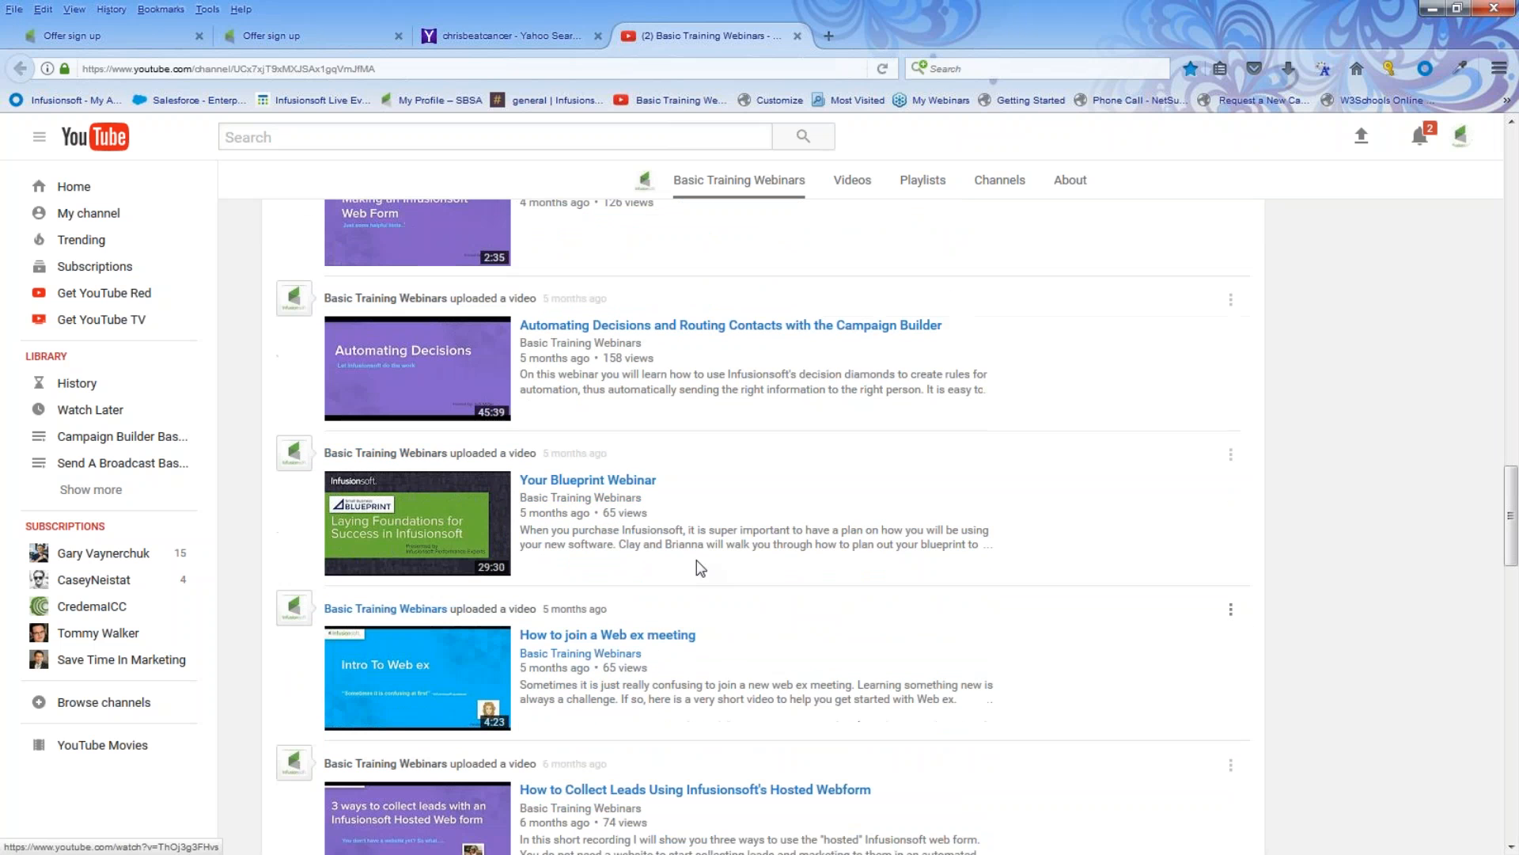
left_click(586, 498)
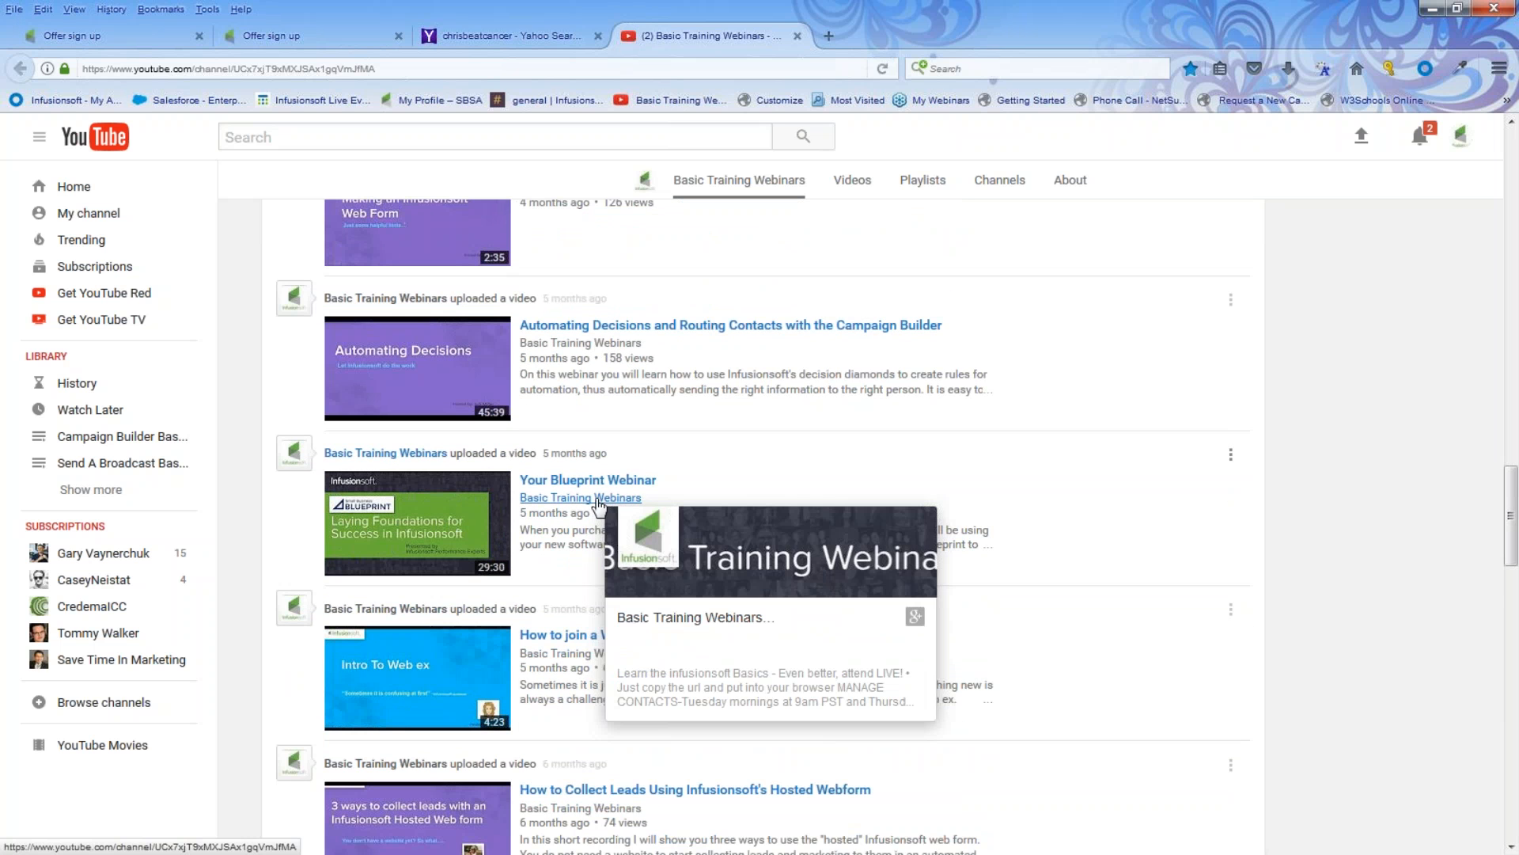
scroll(598, 491, "down", 3)
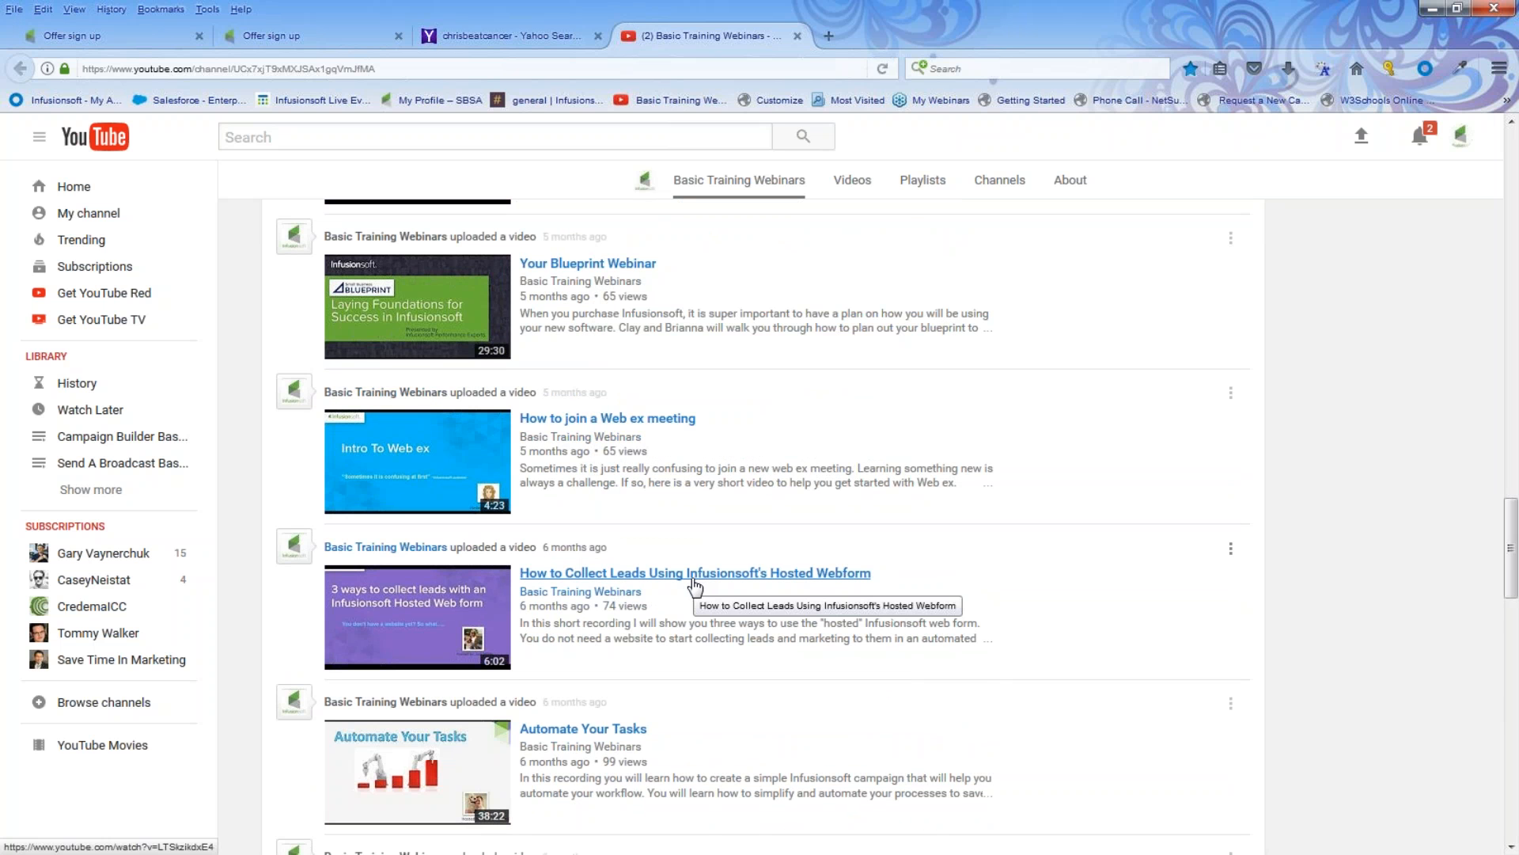
scroll(694, 585, "down", 4)
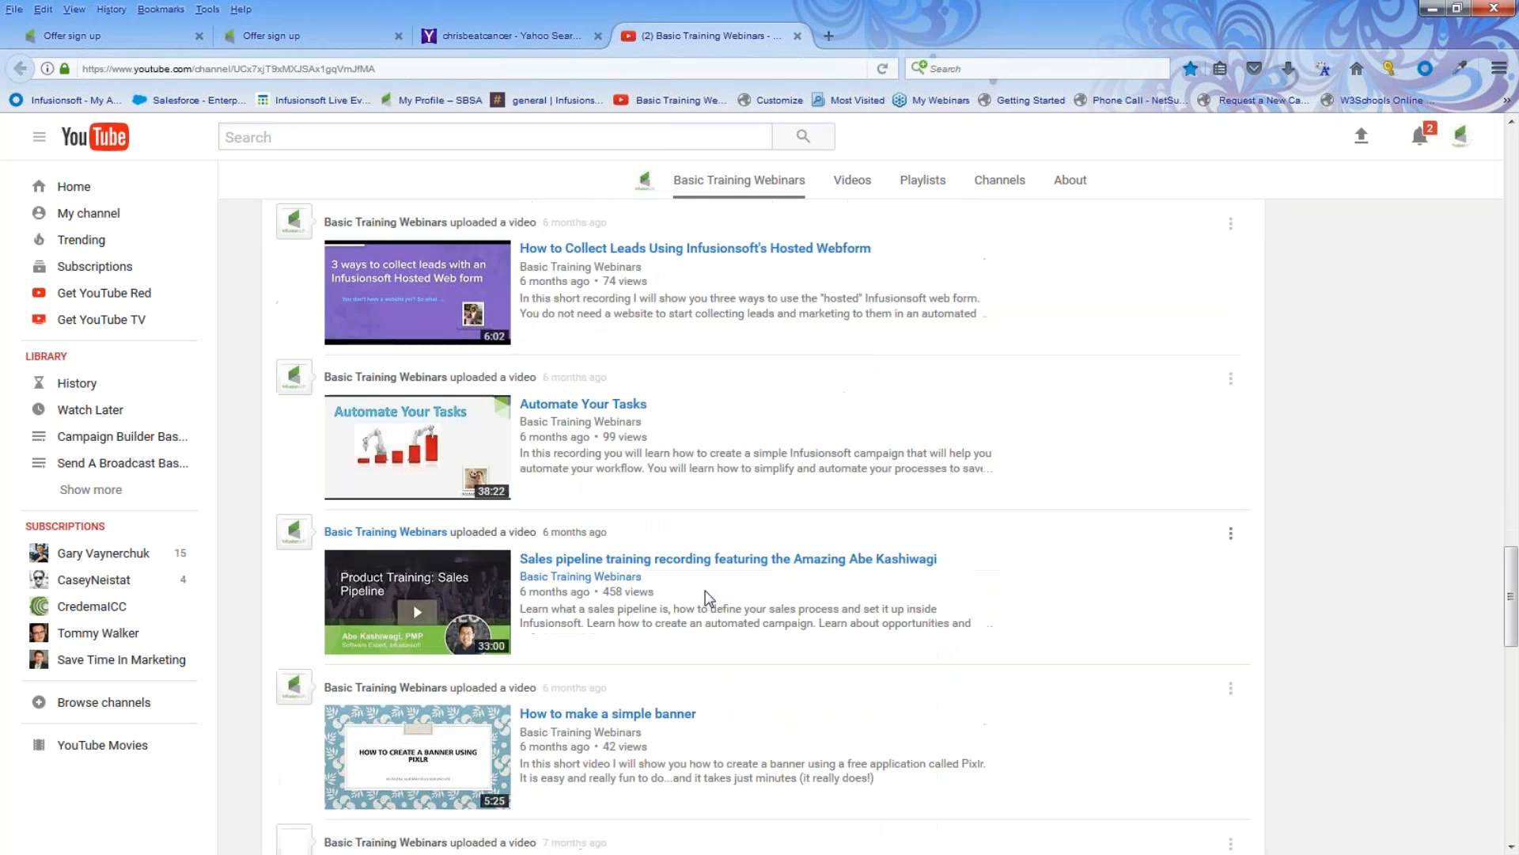
Step: Scroll through the channel's list of uploaded webinar recordings
scroll(700, 599, "down", 3)
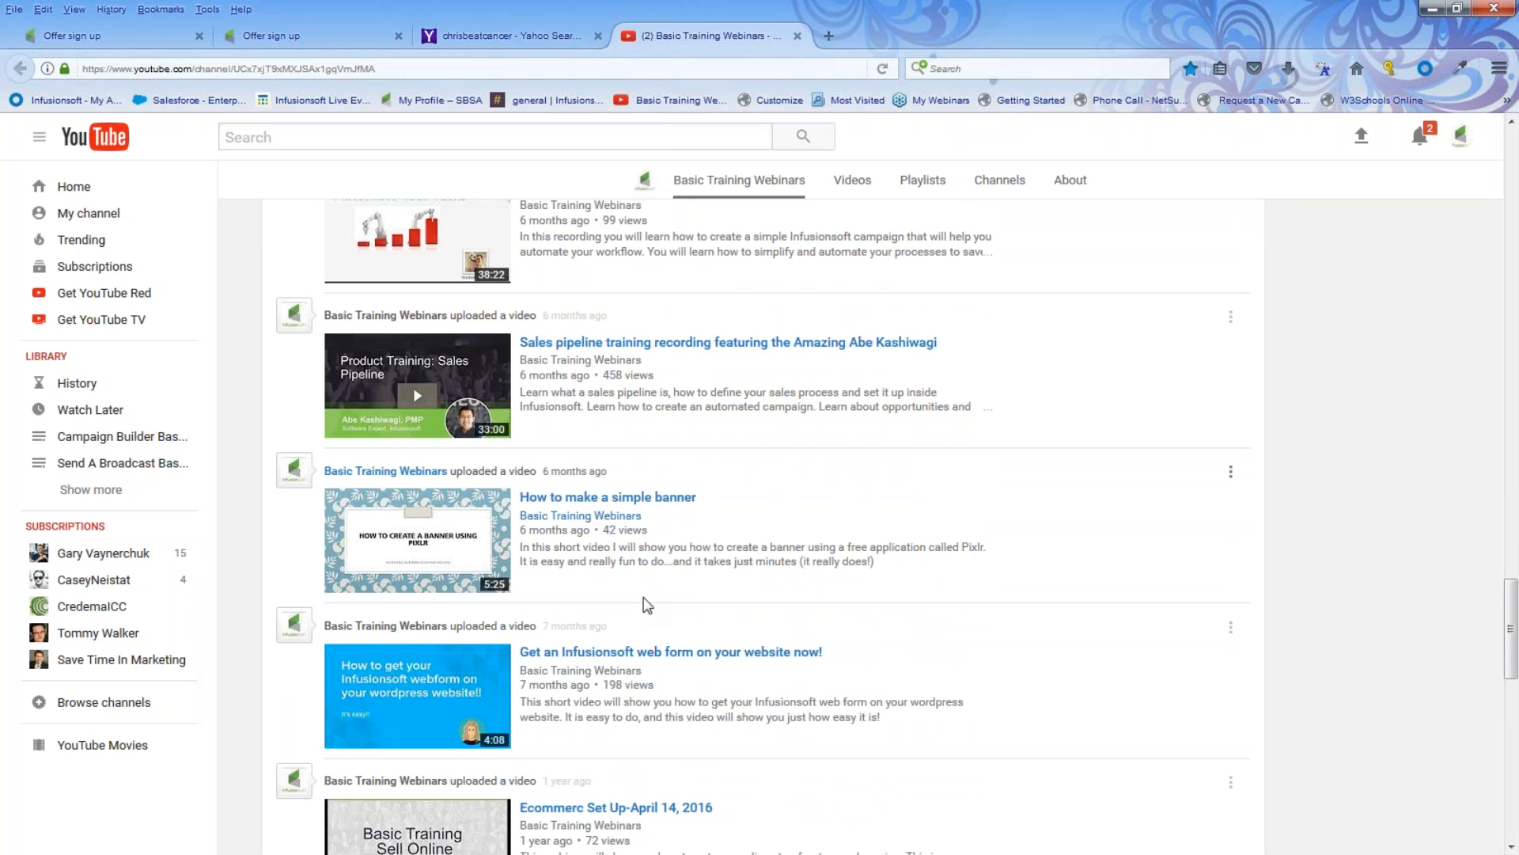
scroll(648, 606, "up", 15)
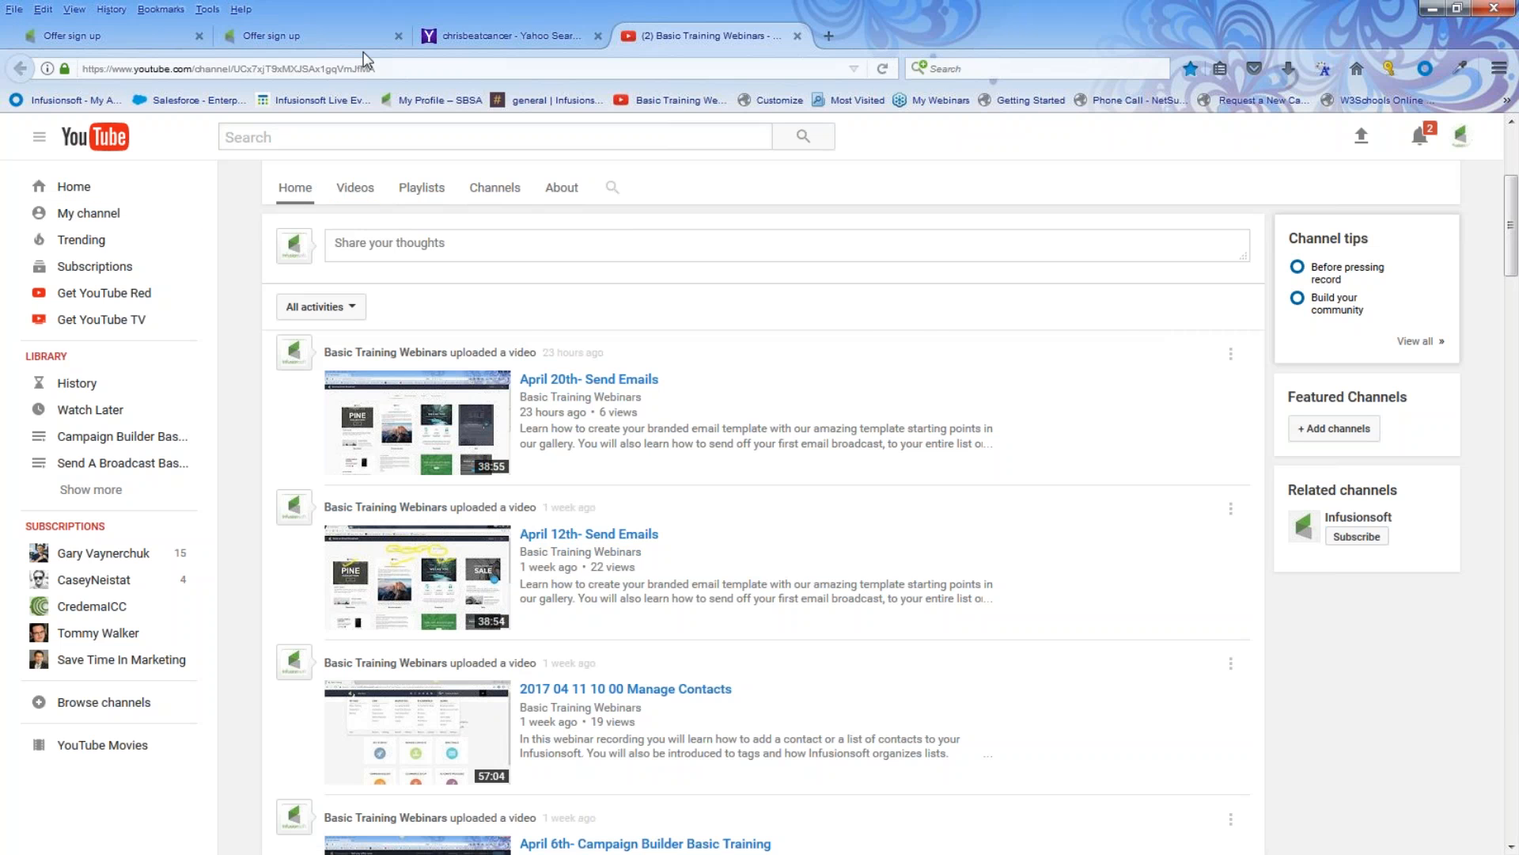
Step: Return to the campaign canvas, add a Tag applied goal and connect it to the offer welcome and more sequence
left_click(315, 40)
left_click_drag(580, 194, 706, 381)
left_click(153, 144)
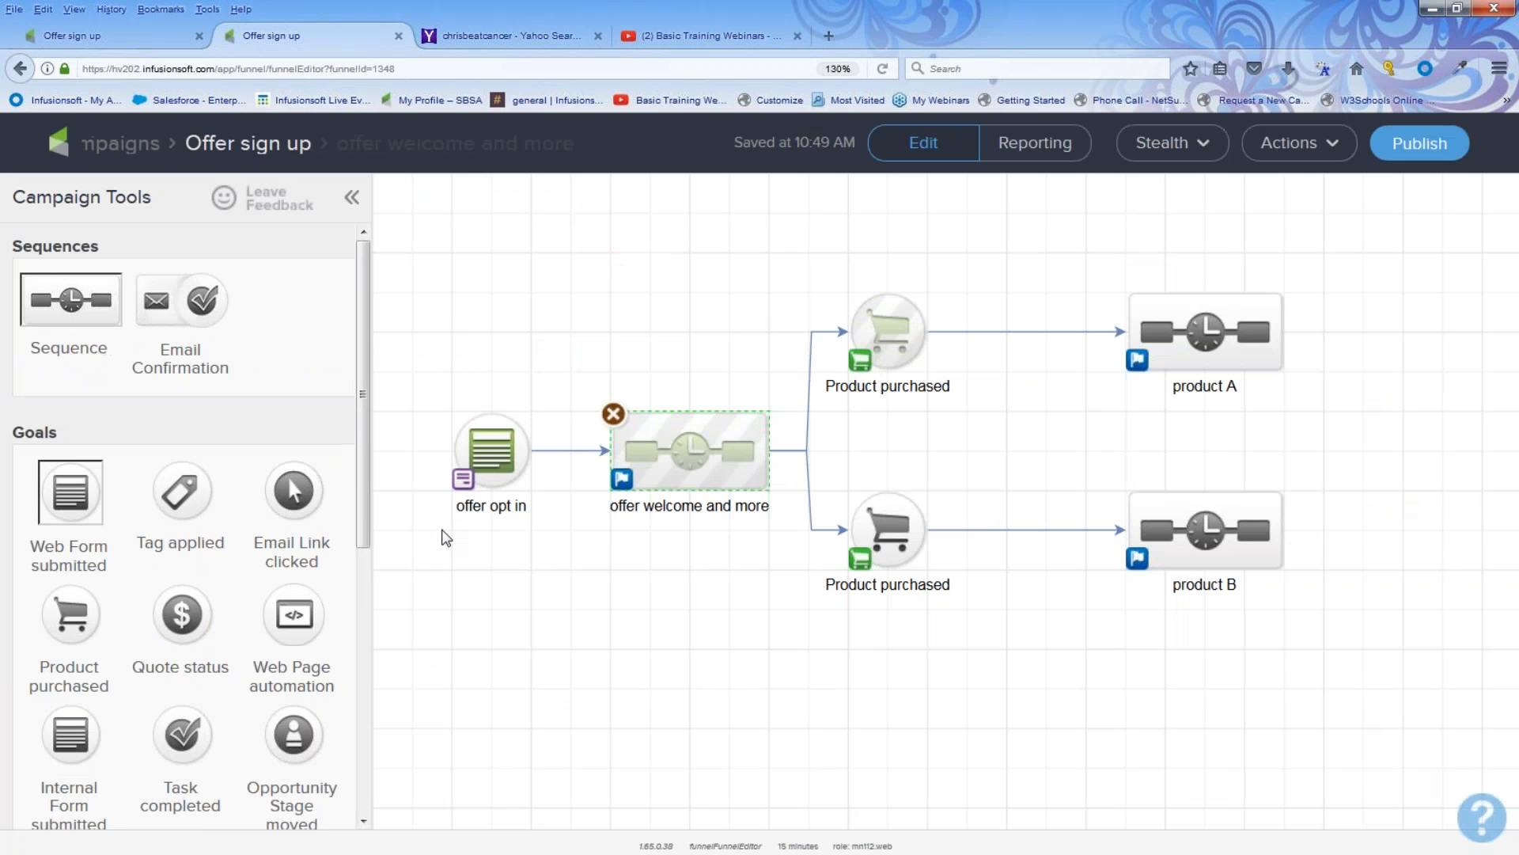
left_click_drag(198, 497, 472, 593)
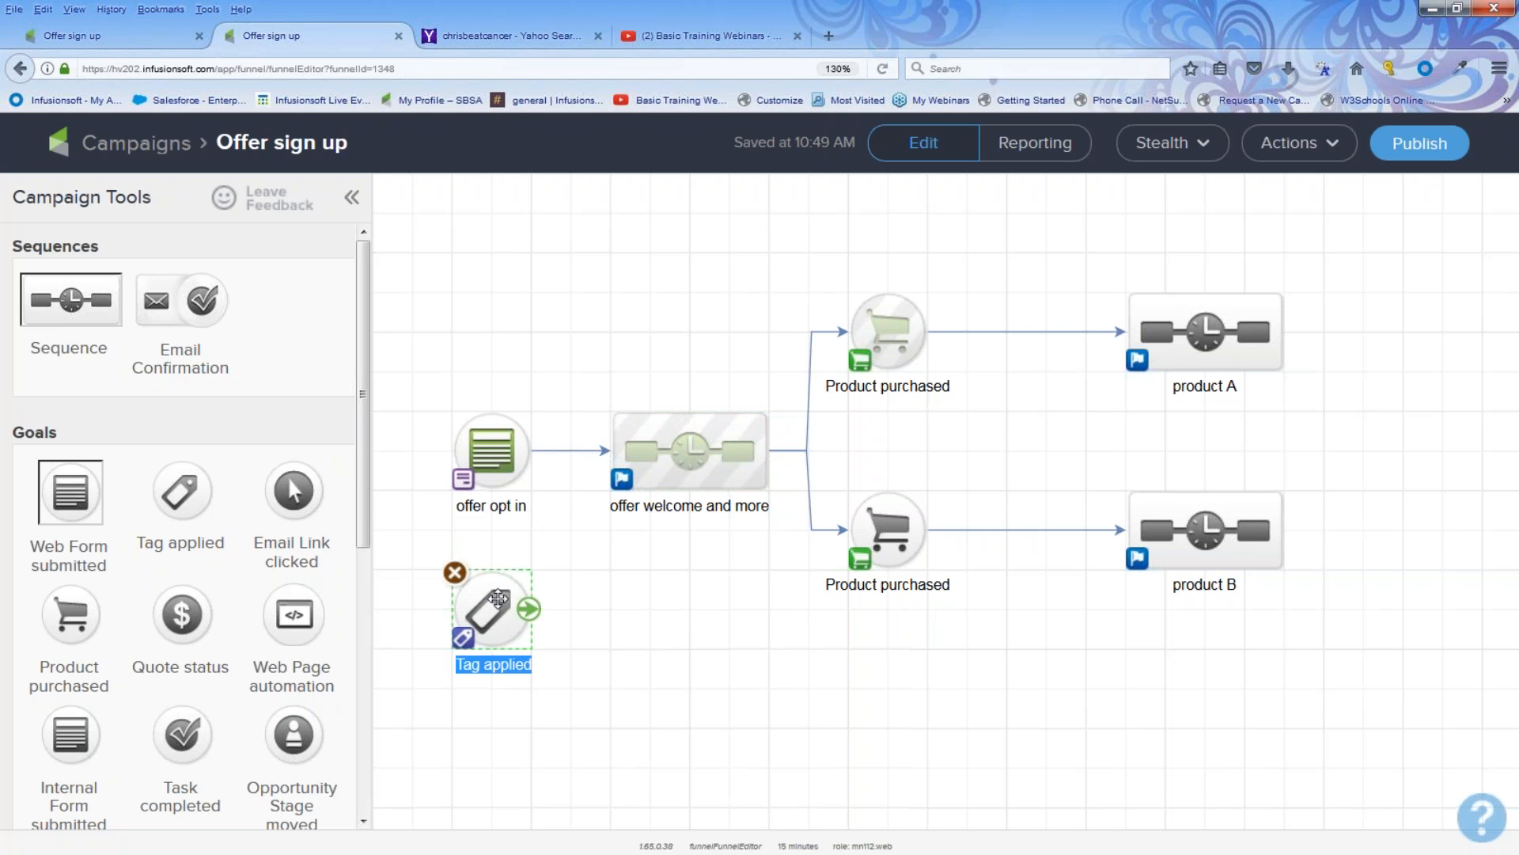
left_click_drag(529, 612, 698, 474)
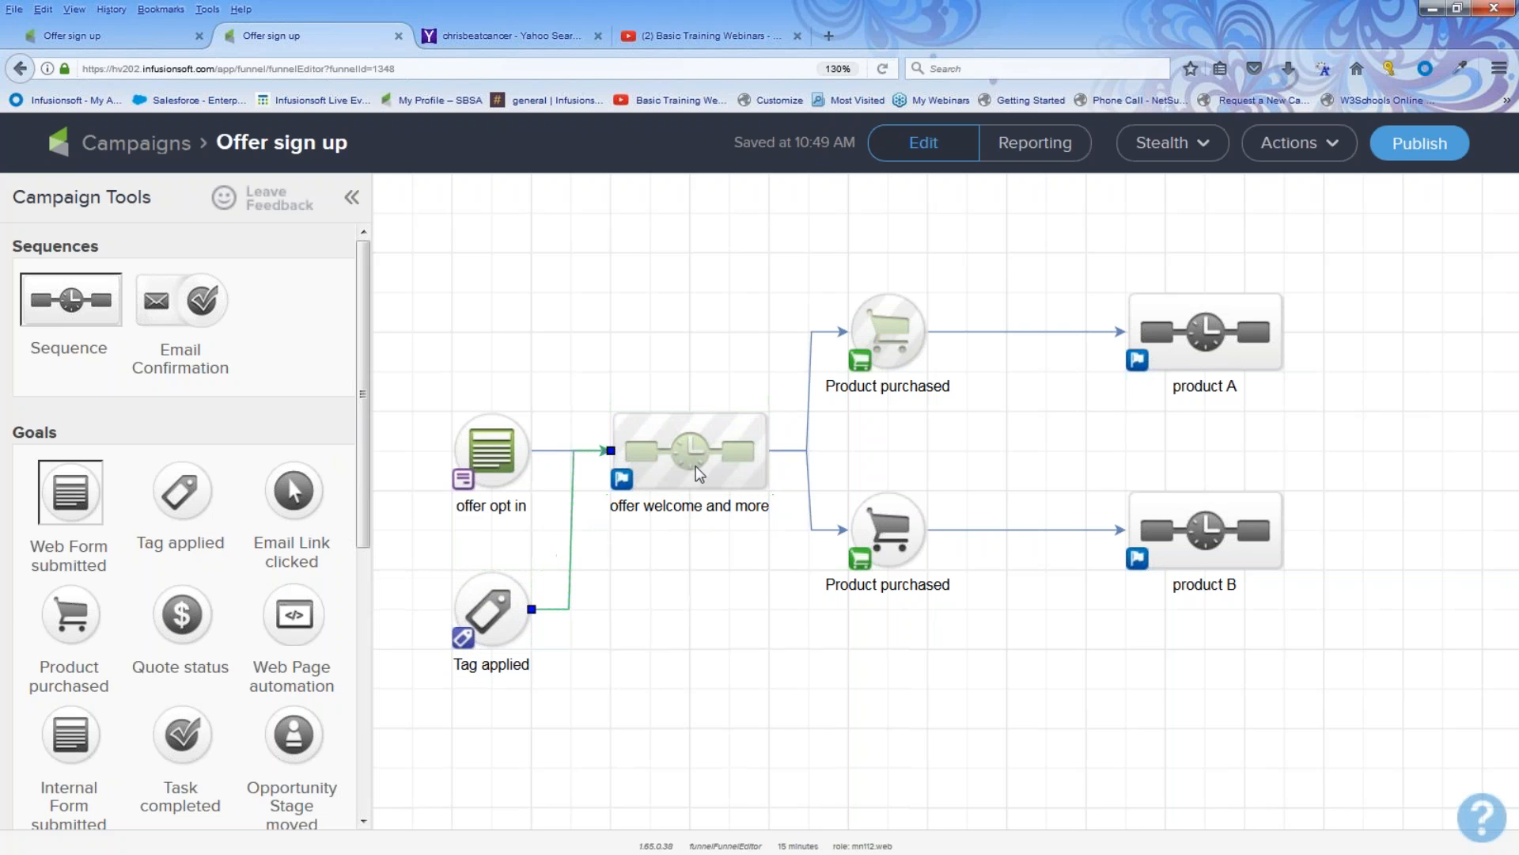
left_click_drag(401, 544, 556, 700)
left_click_drag(593, 345, 788, 567)
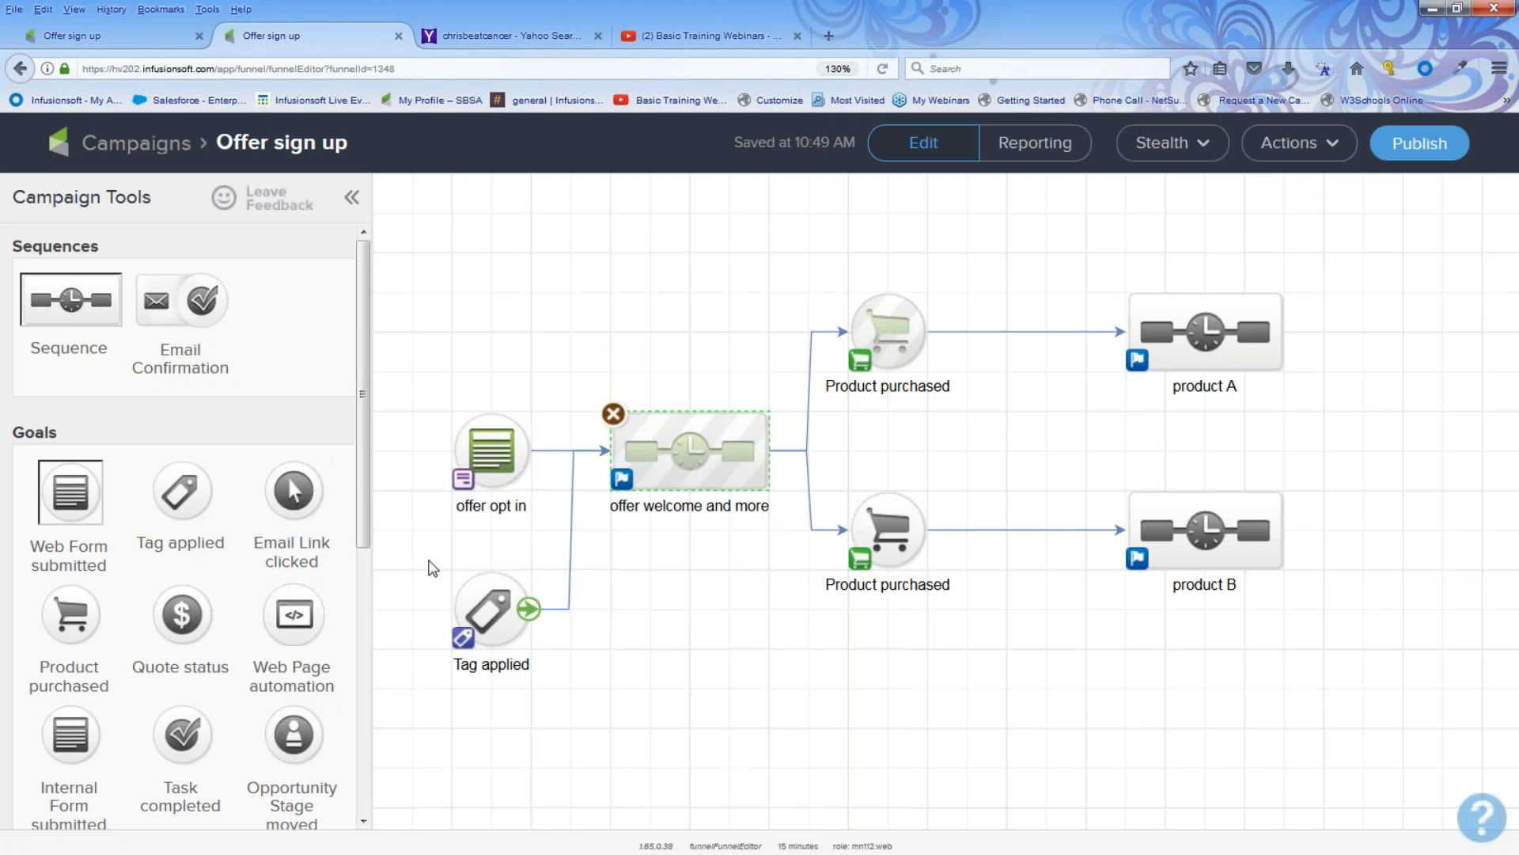
left_click_drag(424, 556, 549, 710)
left_click_drag(580, 365, 804, 583)
Step: Open the offer welcome and more sequence and the configuration of its first apply-tag step
double_click(690, 451)
double_click(645, 300)
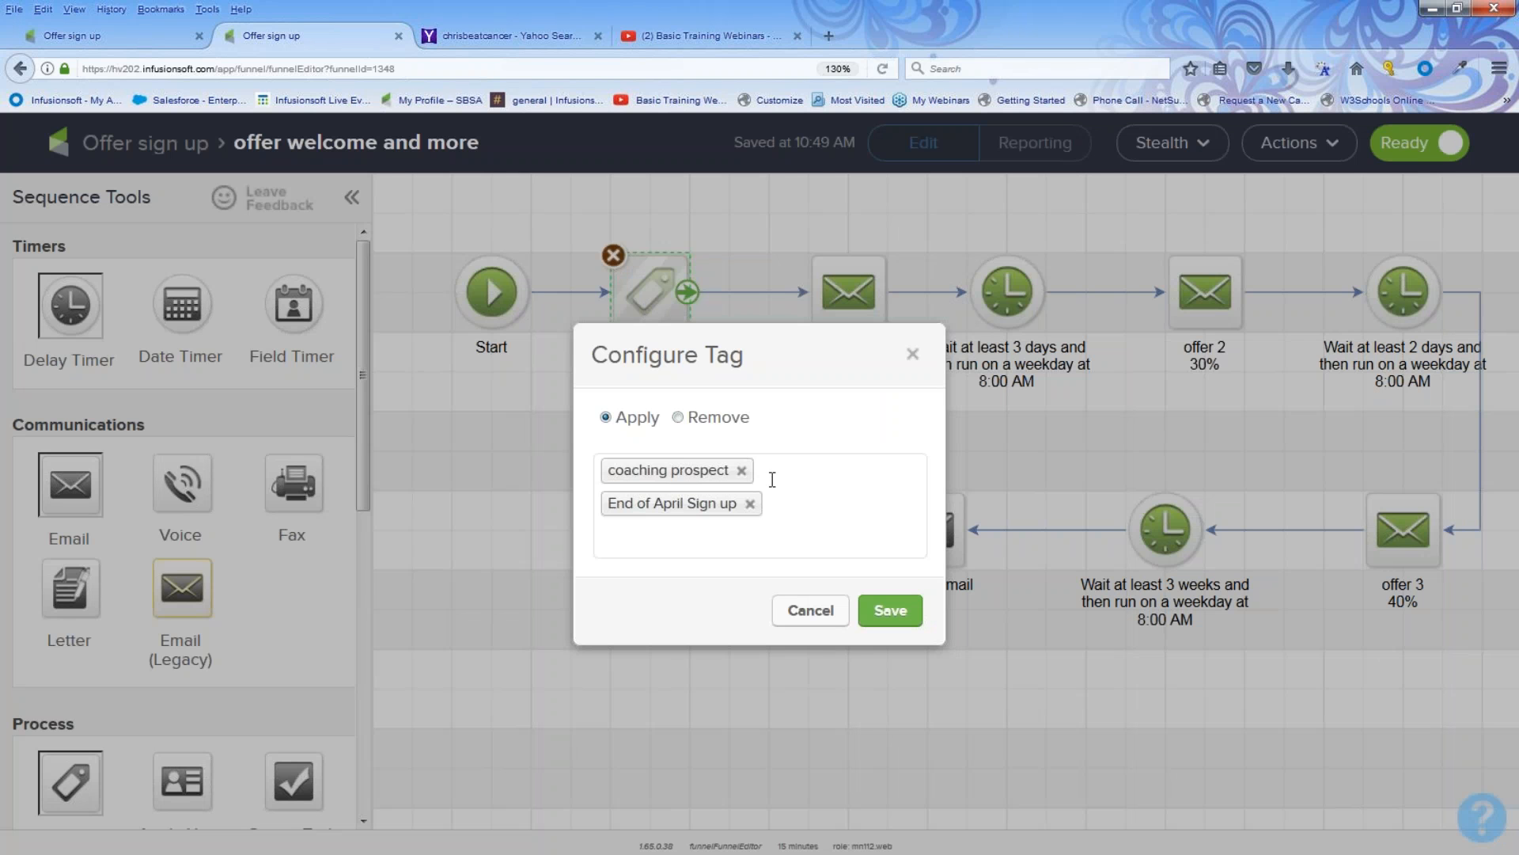
left_click(676, 40)
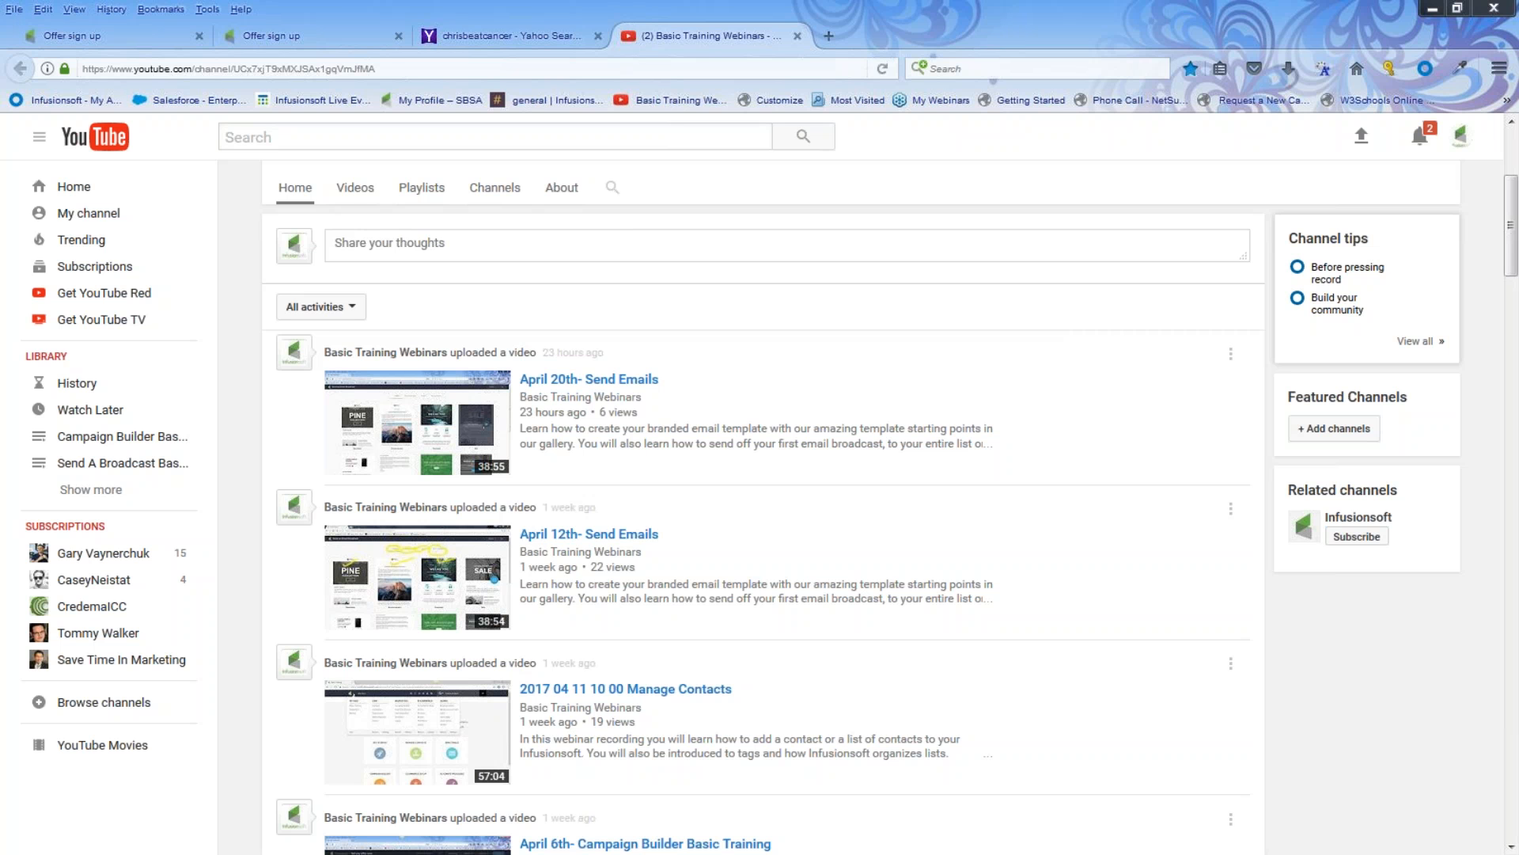
left_click(376, 38)
left_click_drag(100, 69, 147, 74)
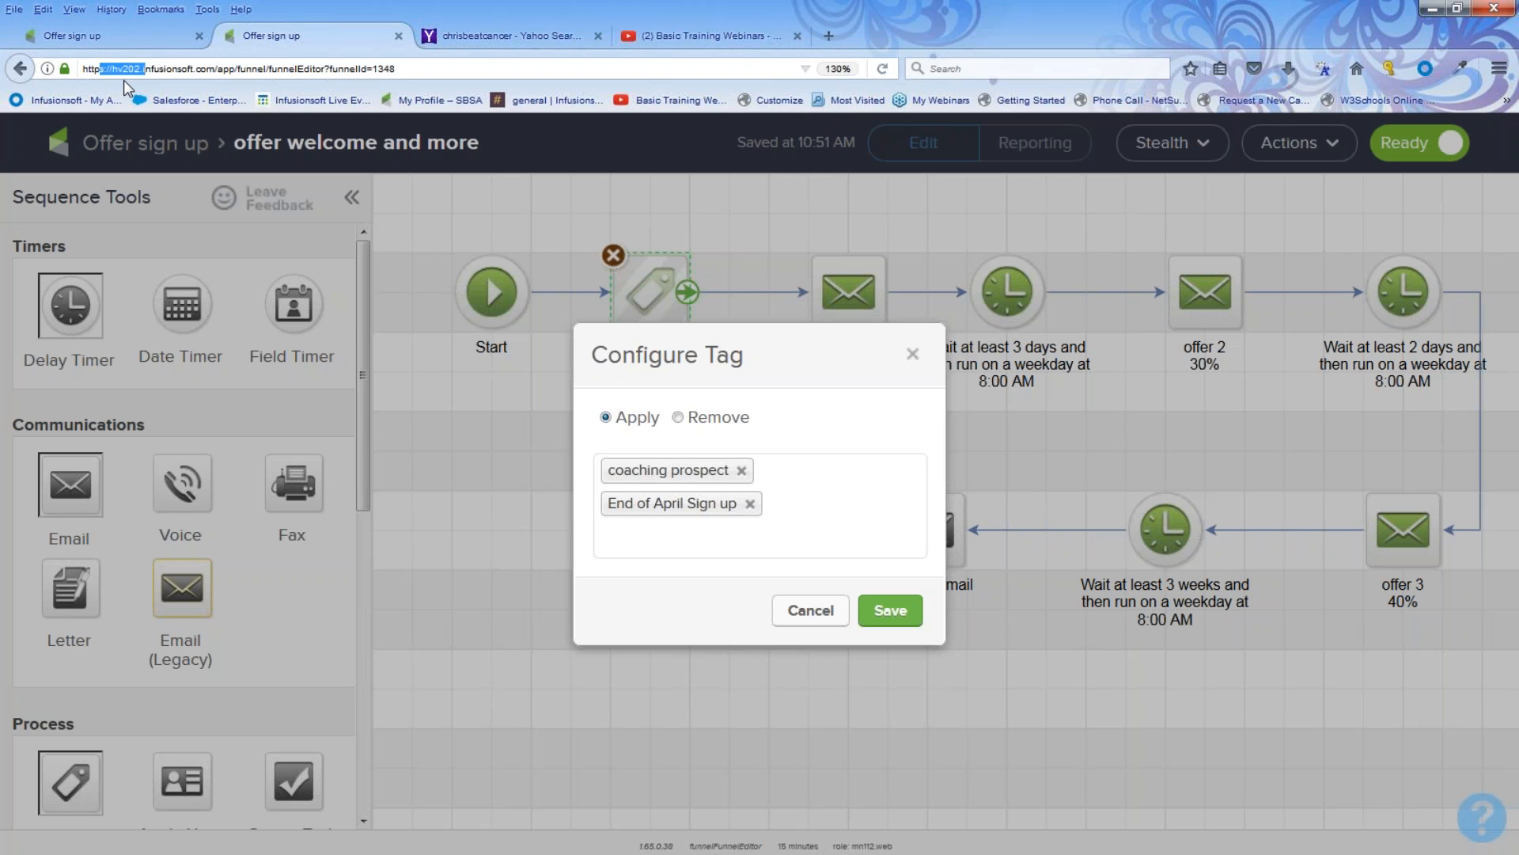
left_click(212, 119)
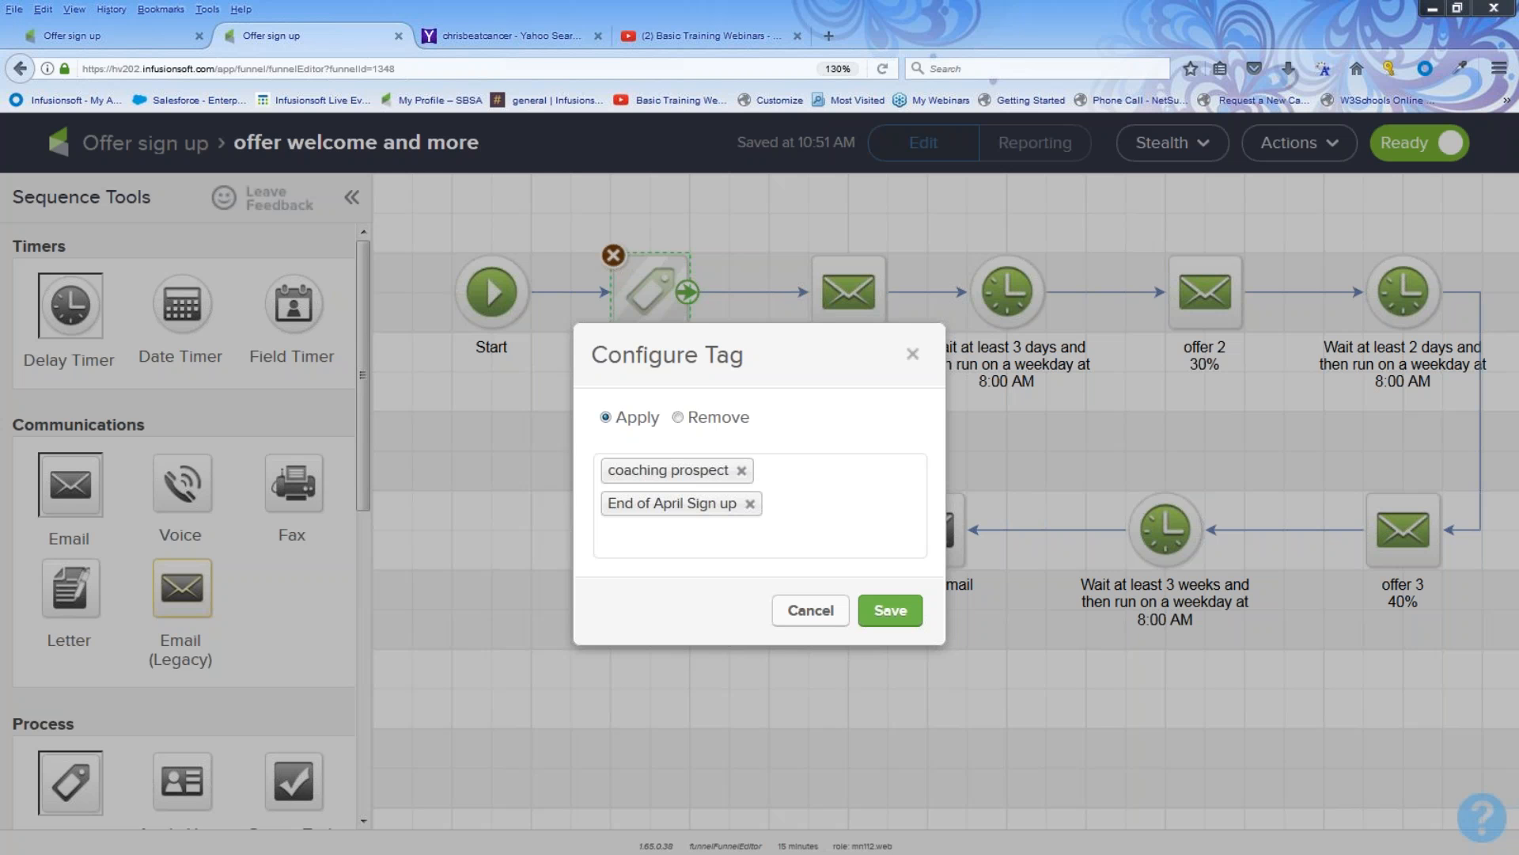